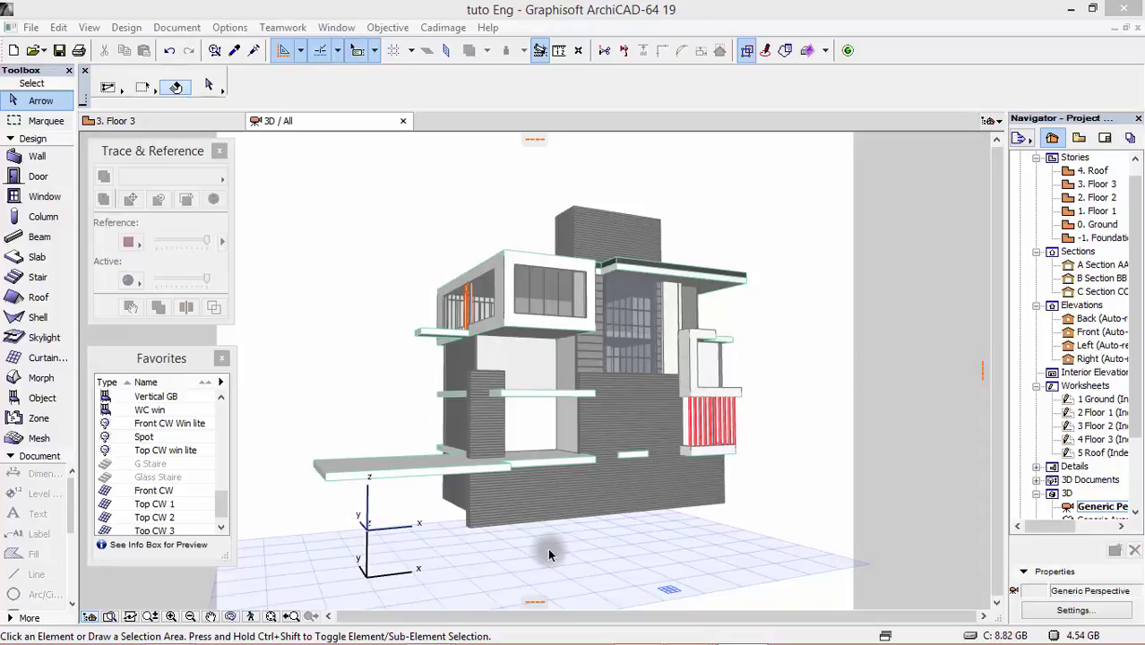
Open the 0. Ground floor plan and trace the 1 Ground worksheet beneath it
key("F2")
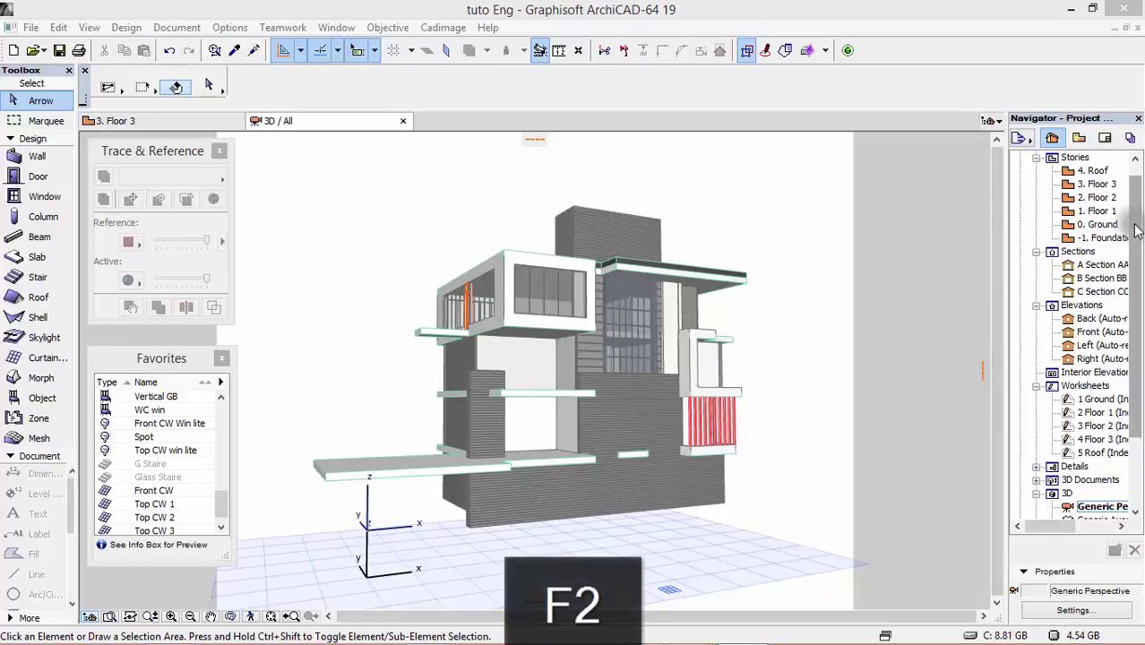
left_click(1098, 226)
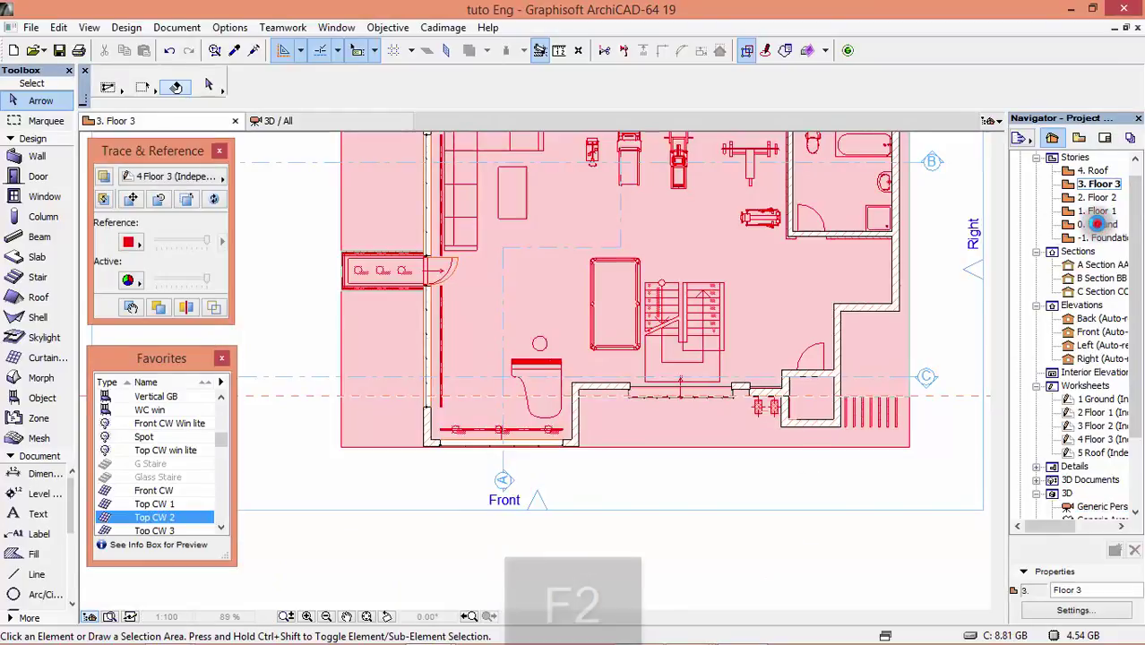
left_click(1099, 225)
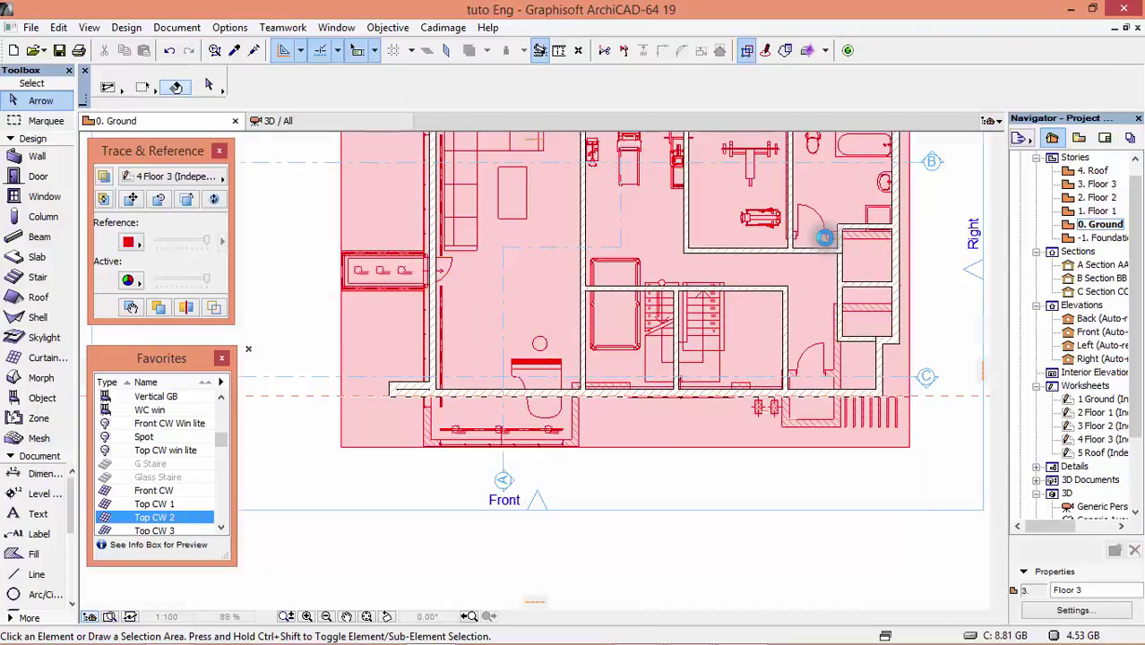
scroll(637, 528, "down", 1)
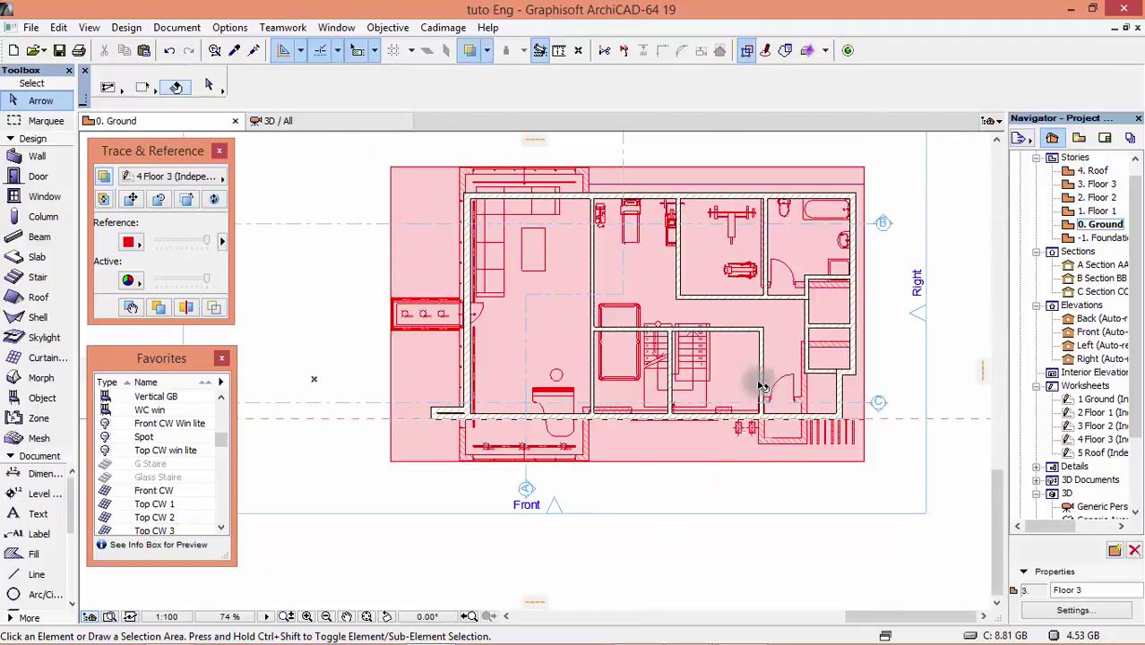
left_click(178, 177)
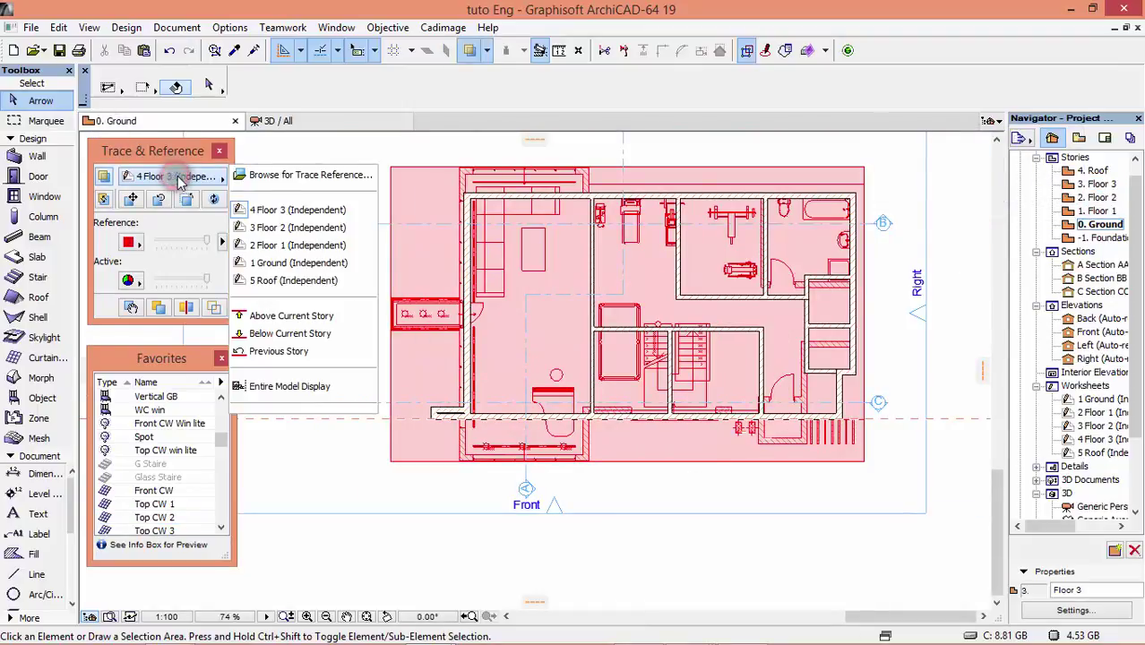
left_click(283, 263)
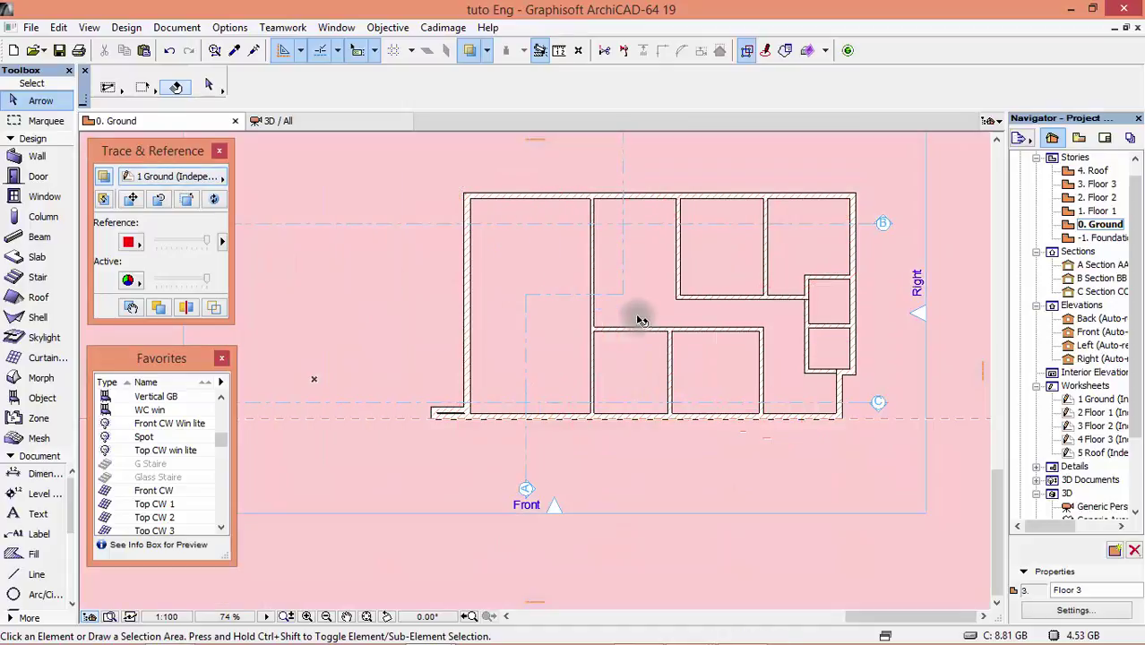
Adjust the trace intensity, fading the active plan and then restoring it to full darkness
scroll(513, 311, "down", 6)
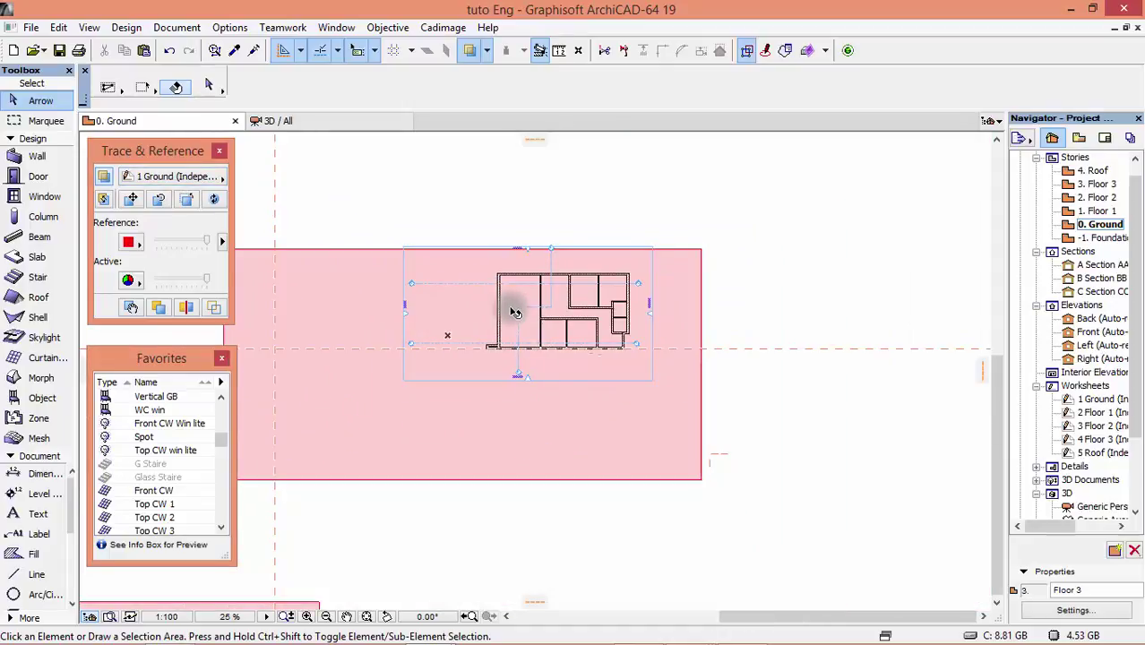
scroll(678, 333, "down", 3)
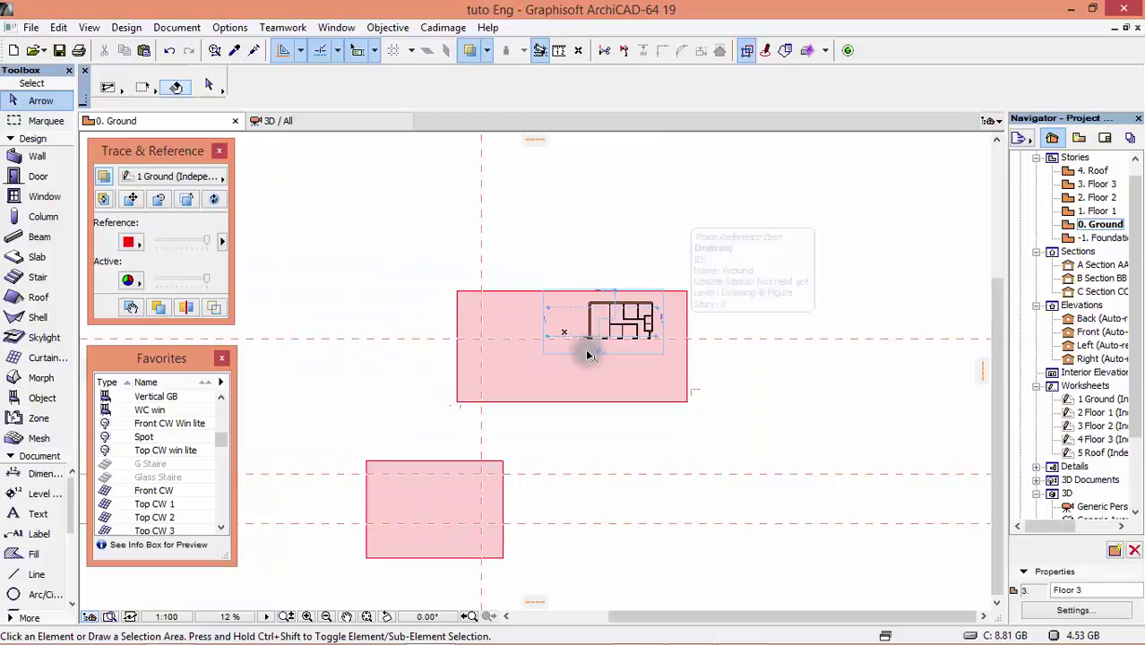
scroll(587, 353, "up", 4)
scroll(587, 353, "up", 2)
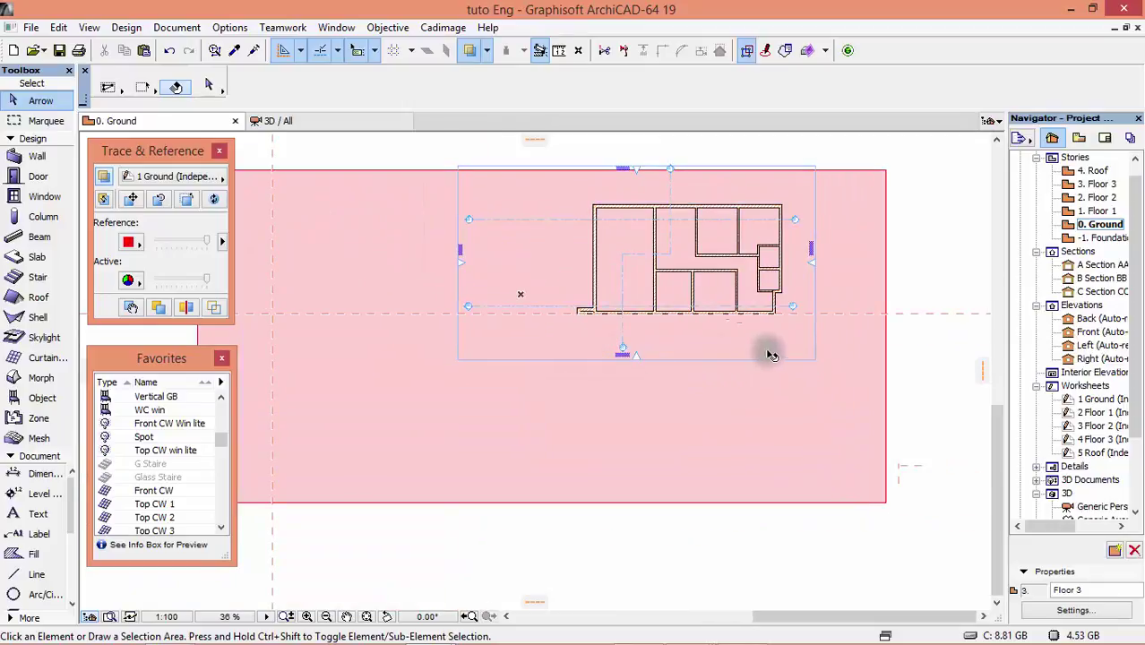
scroll(798, 349, "down", 1)
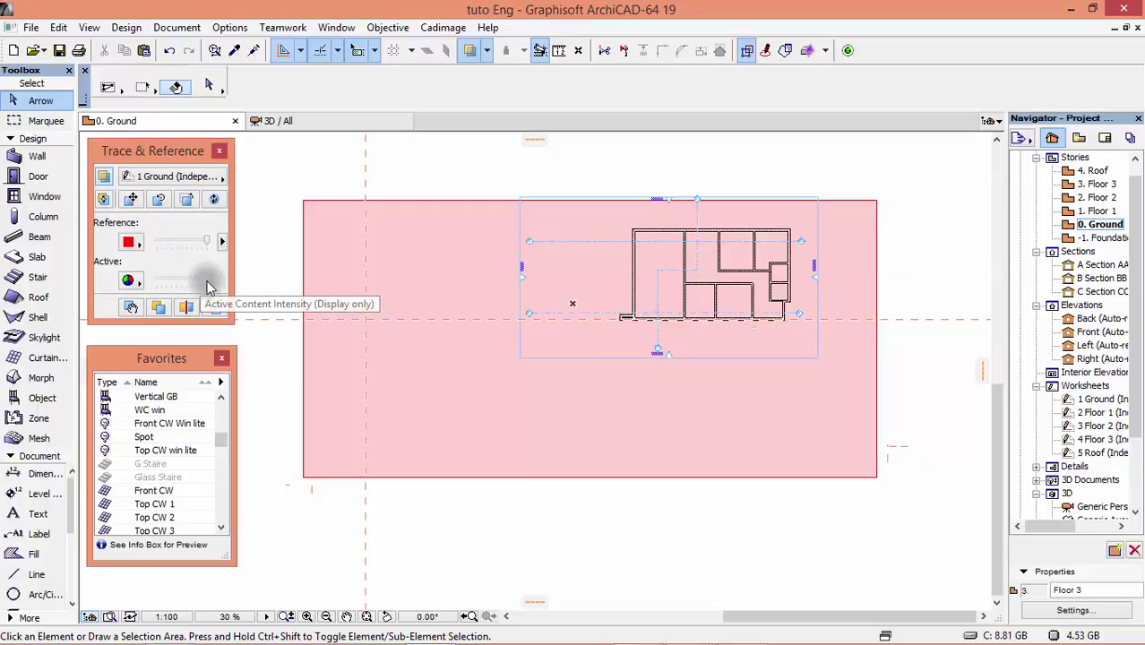
left_click_drag(203, 280, 148, 271)
left_click(154, 274)
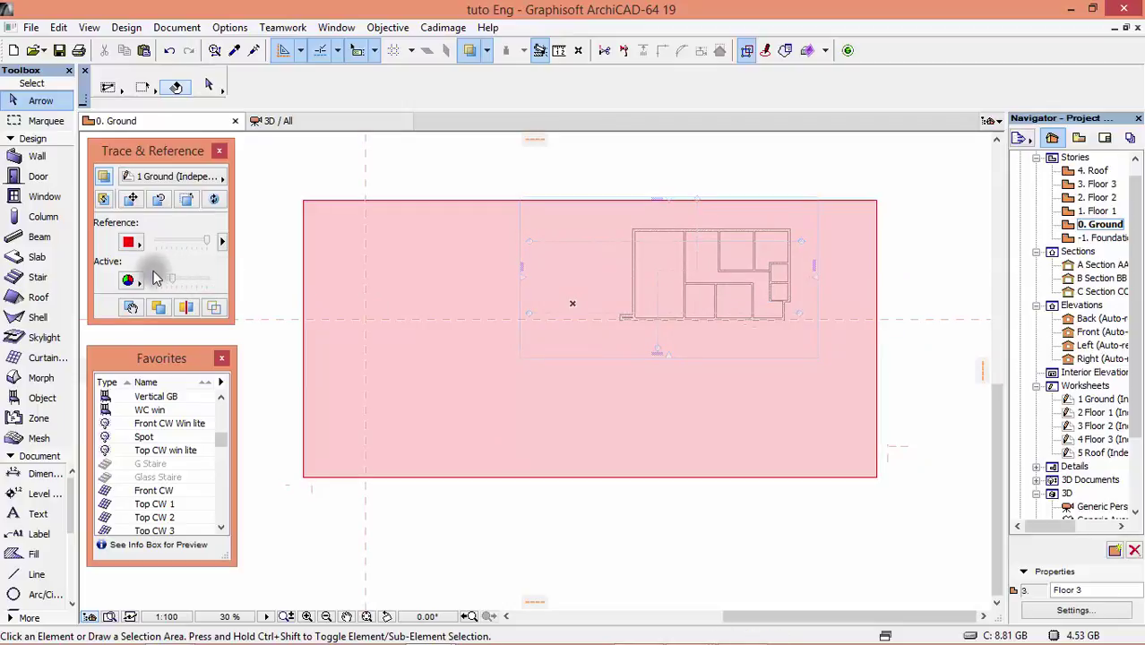
left_click_drag(173, 277, 206, 278)
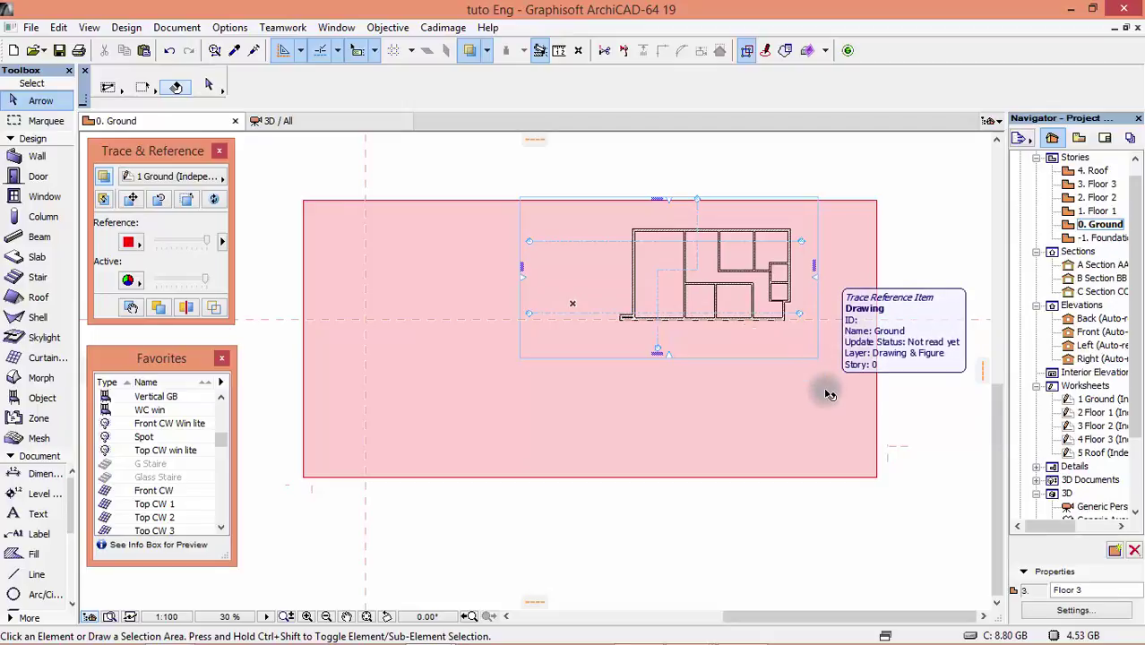
Open the 1 Ground worksheet in its own tab, then return to the 0. Ground plan
double_click(1098, 401)
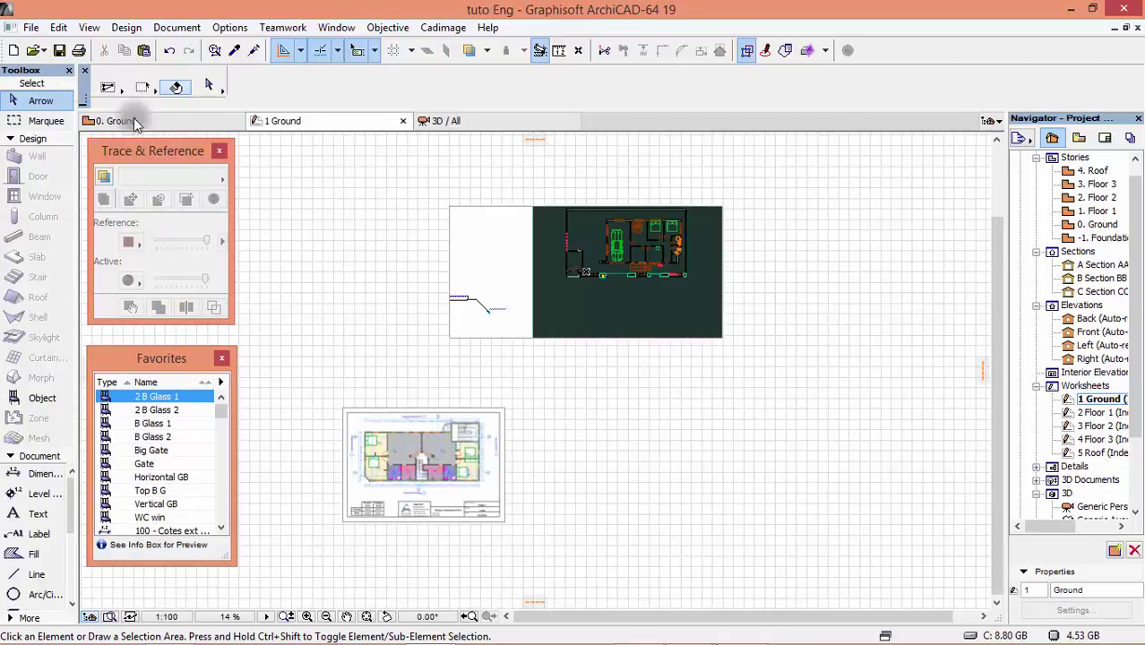
left_click(171, 121)
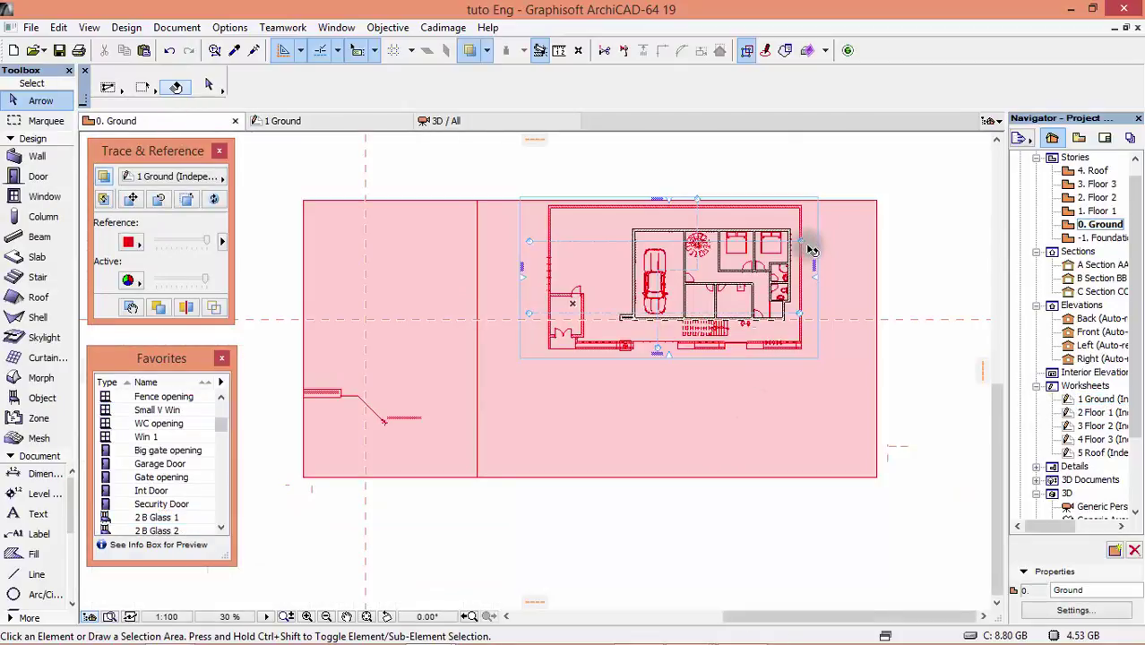
scroll(811, 251, "up", 2)
scroll(823, 334, "down", 3)
scroll(842, 338, "up", 2)
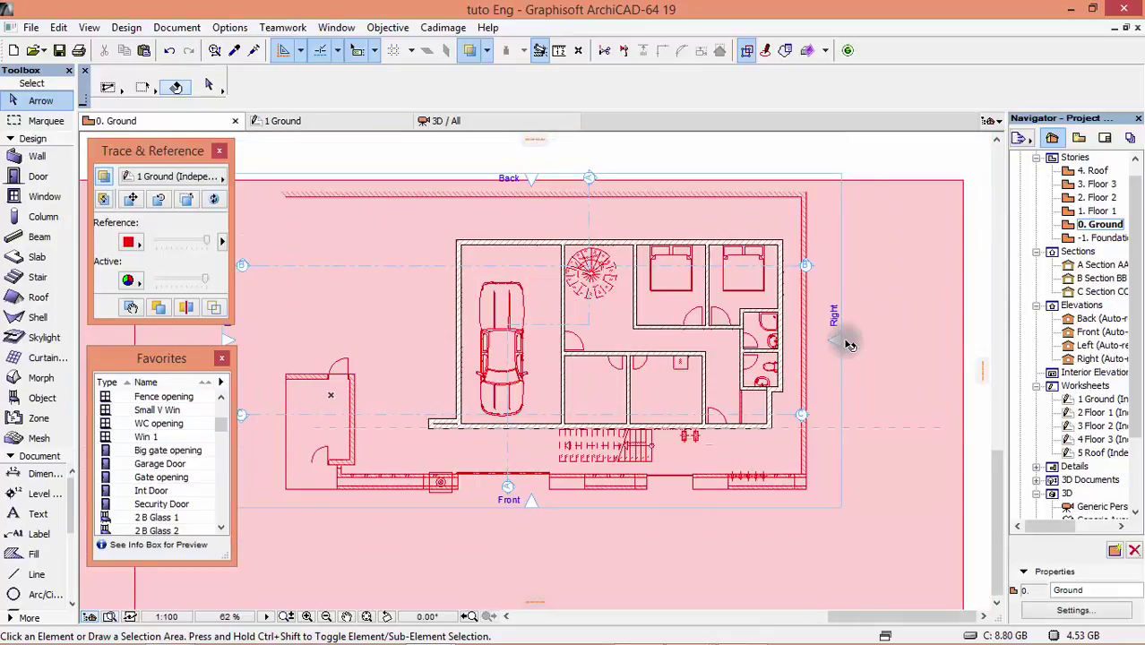
scroll(590, 353, "up", 2)
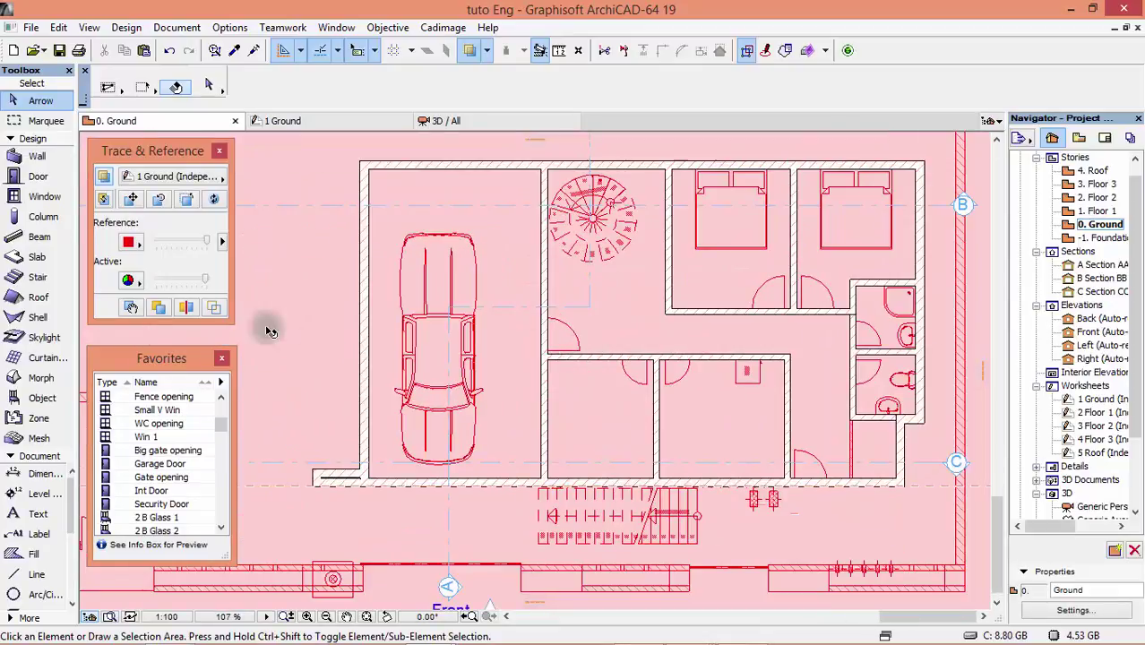
Place a first Int Door preset door in the wall, setting its swing direction
left_click(38, 177)
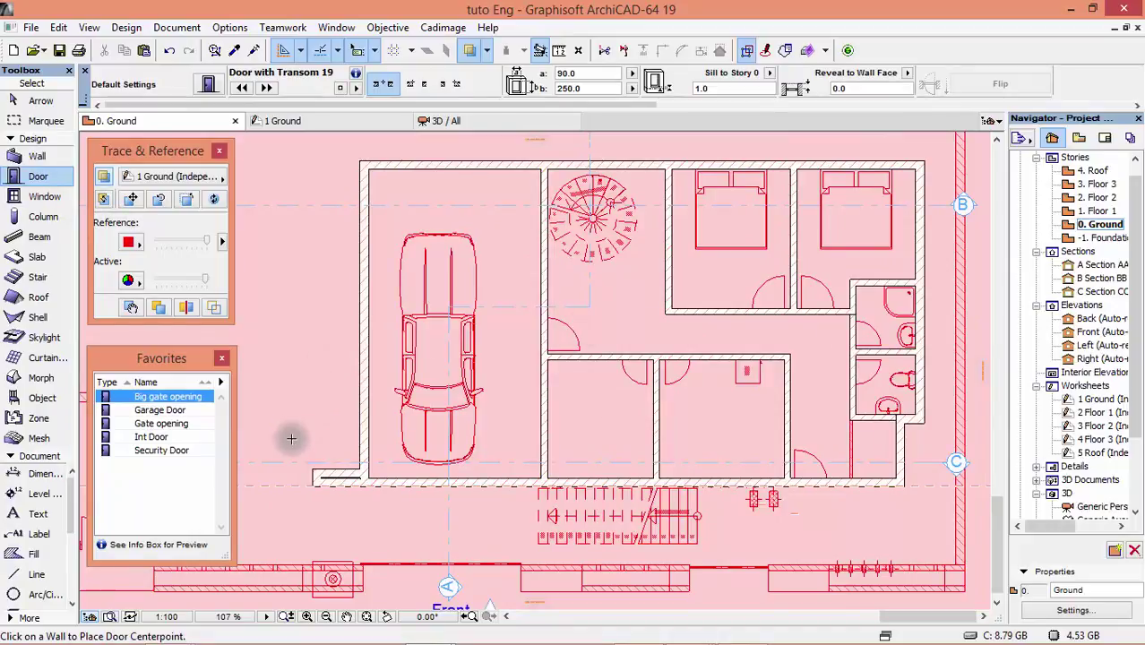
double_click(166, 438)
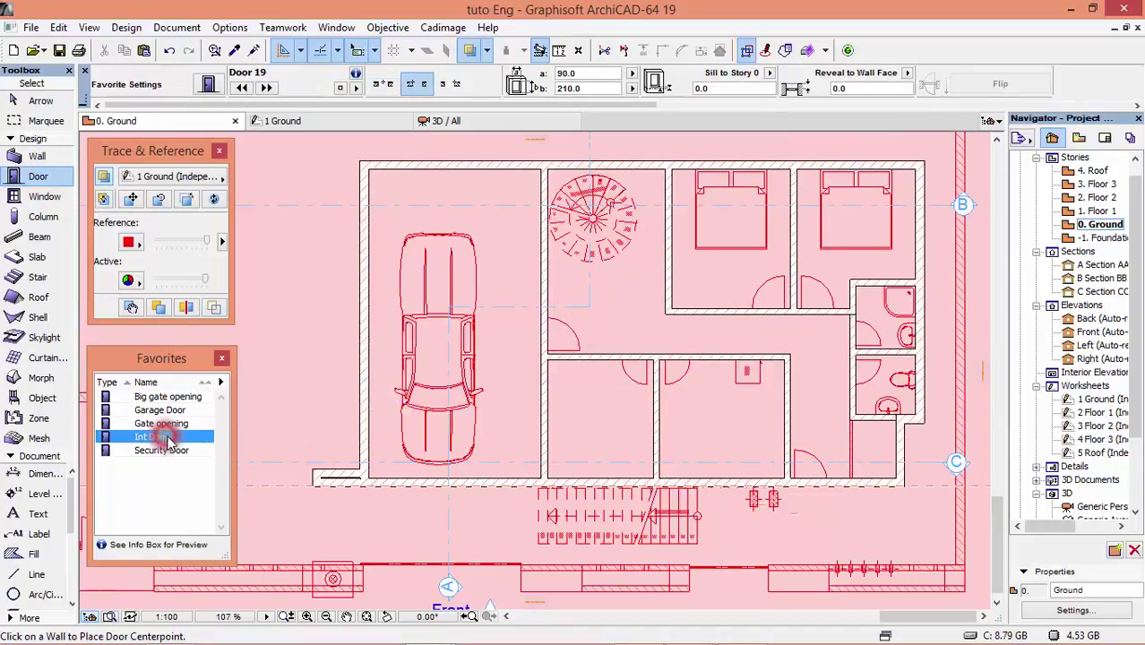
scroll(560, 346, "up", 2)
scroll(537, 348, "up", 5)
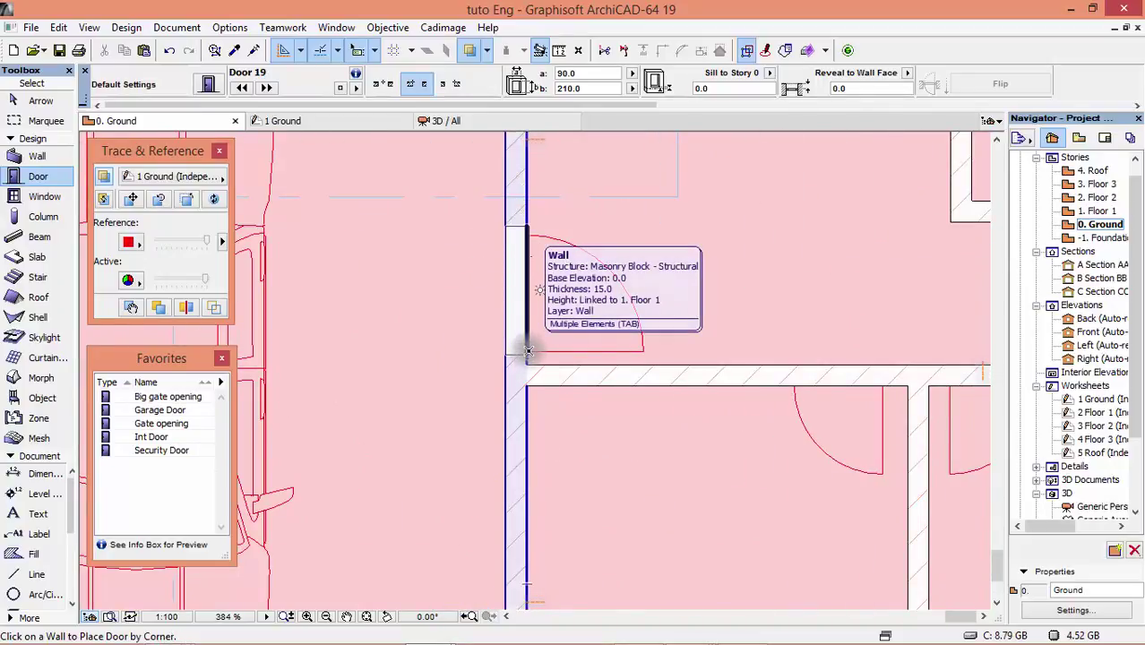
left_click(528, 351)
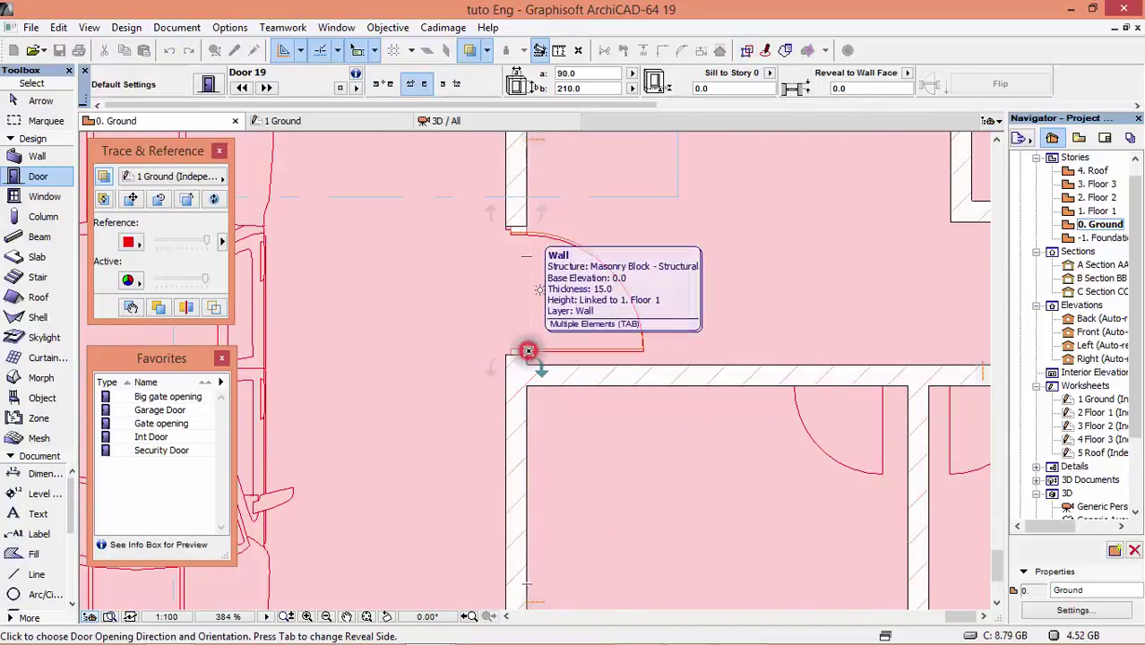
left_click(657, 350)
scroll(740, 378, "down", 2)
scroll(617, 263, "up", 3)
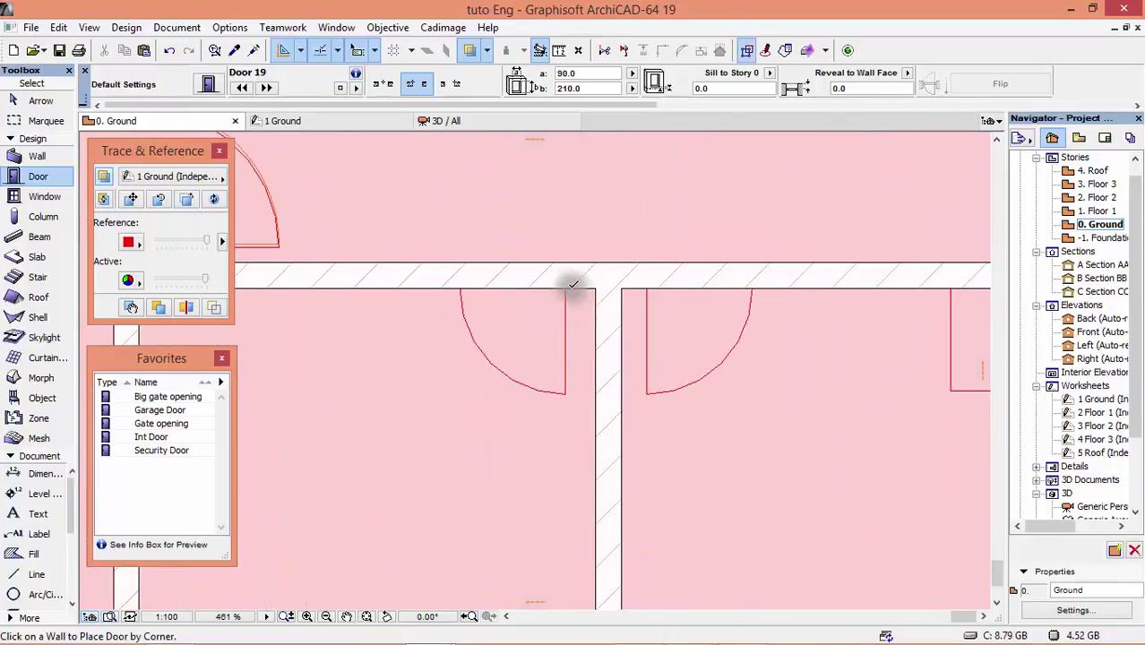
Change the door anchor point and place two more doors in the upper wall
left_click(453, 84)
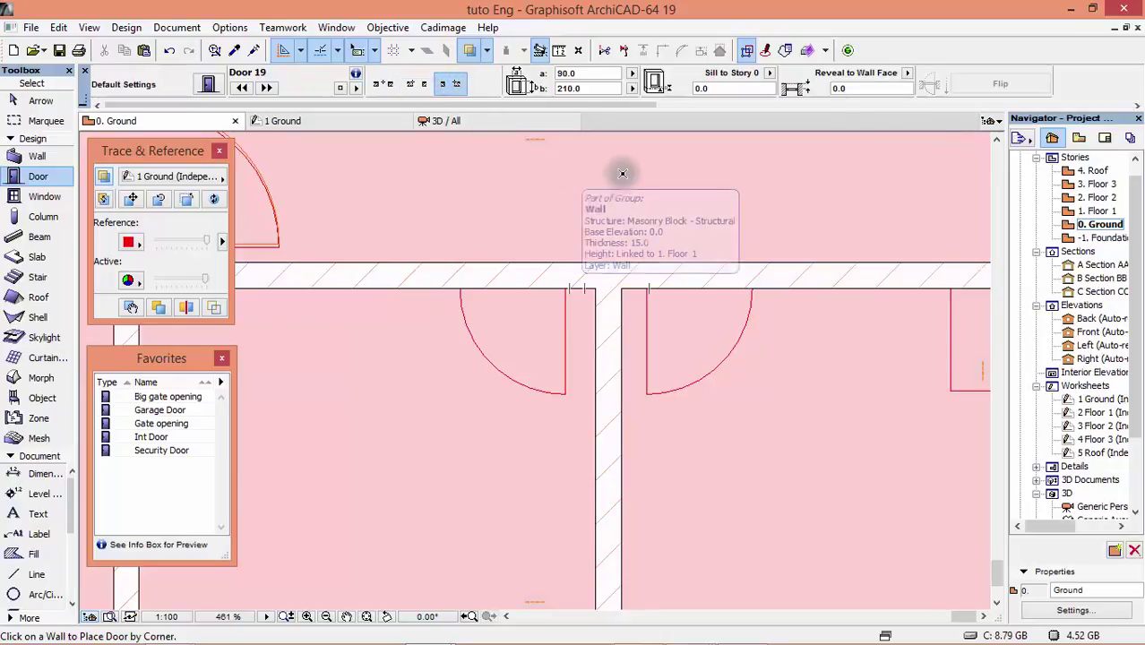
left_click(563, 287)
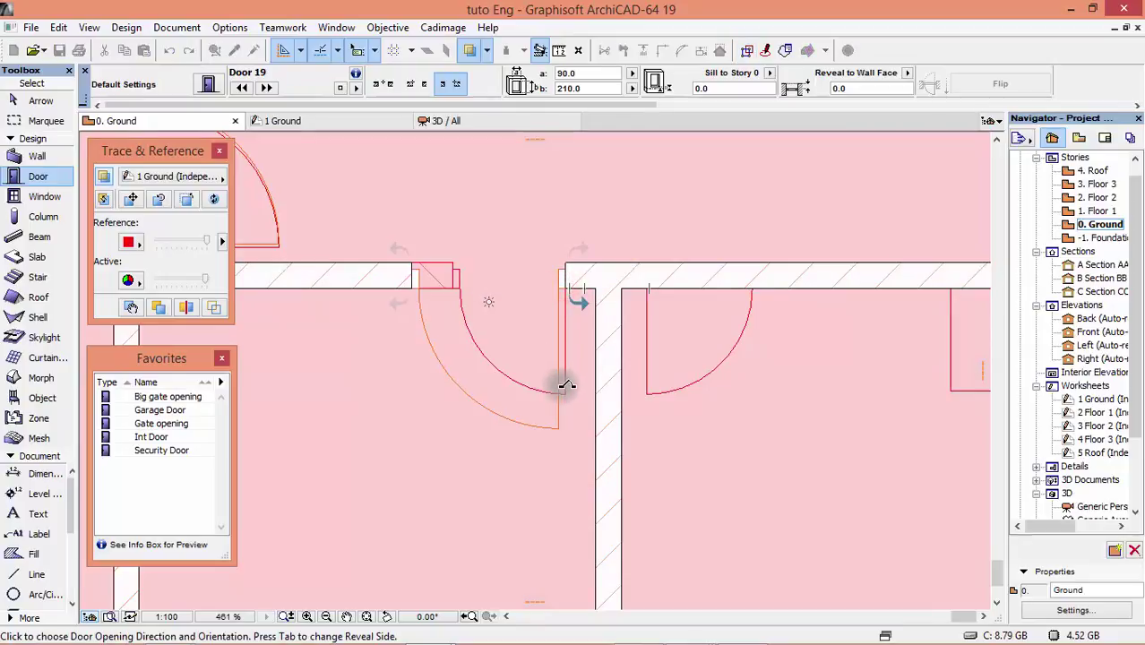
left_click(564, 387)
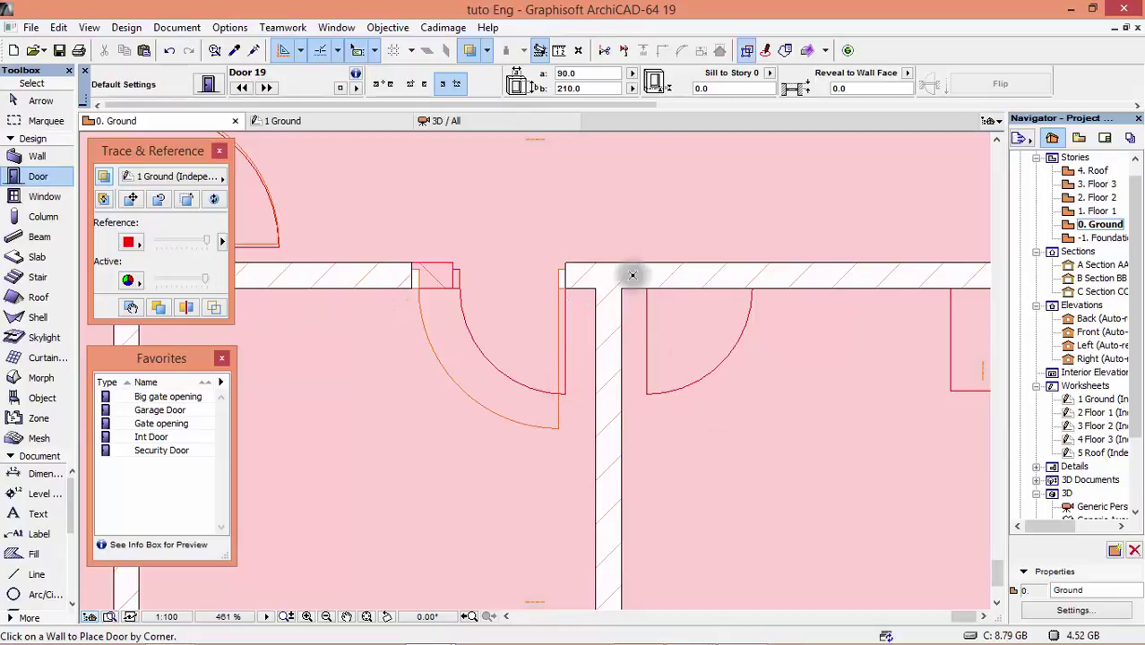
left_click(410, 83)
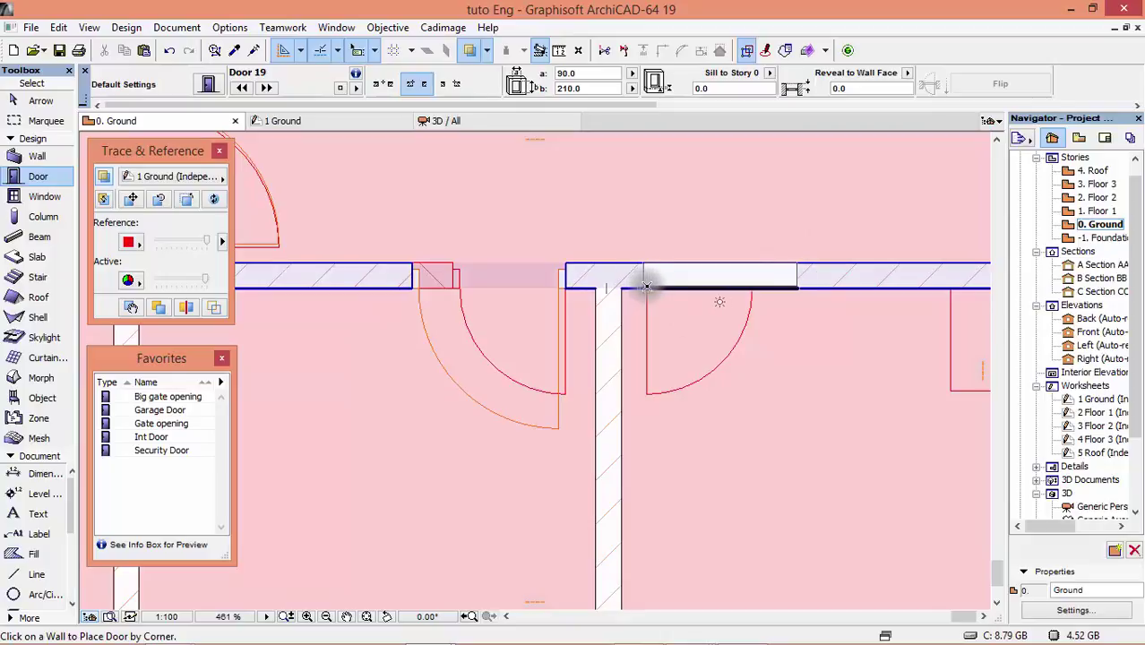
left_click(647, 288)
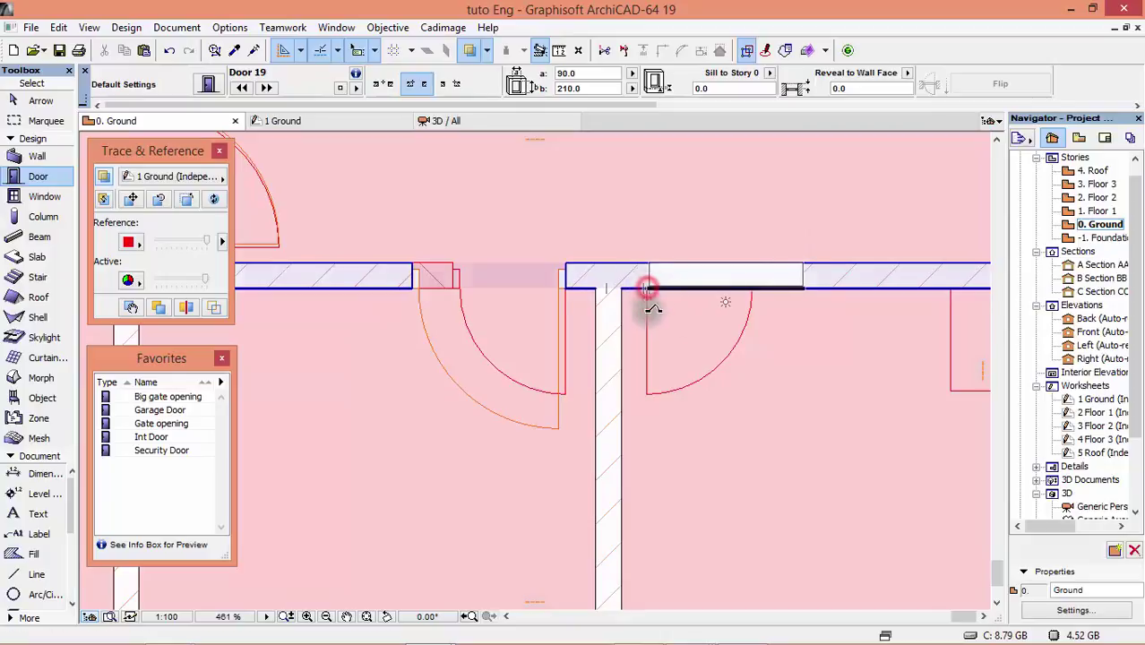
left_click(657, 379)
scroll(378, 306, "down", 3)
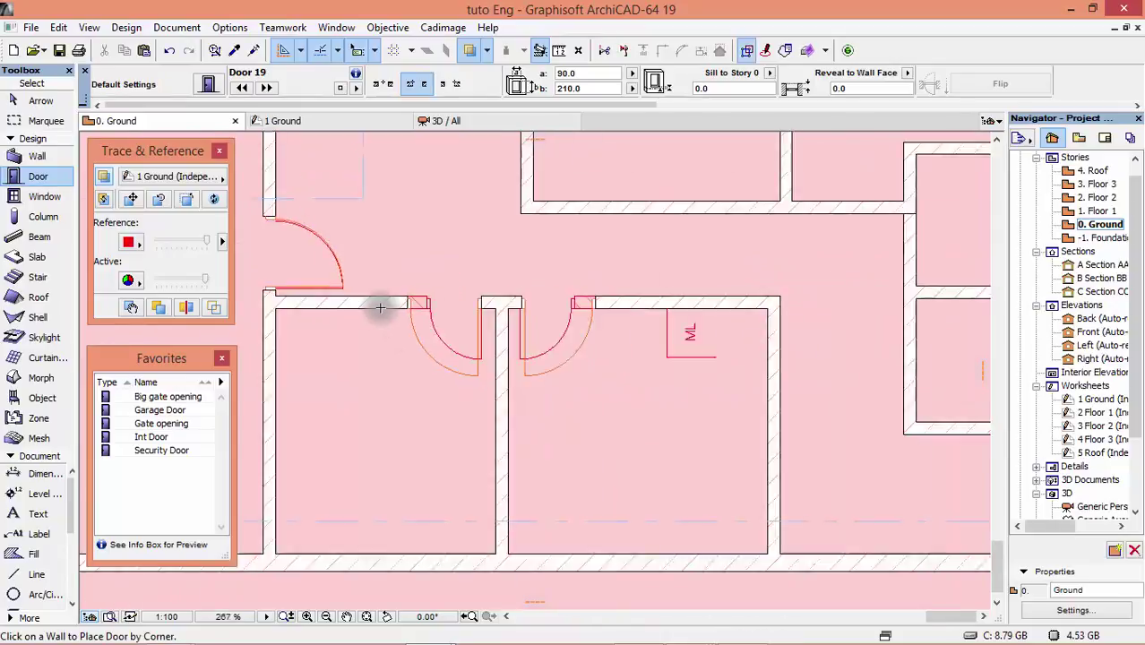
scroll(414, 327, "down", 2)
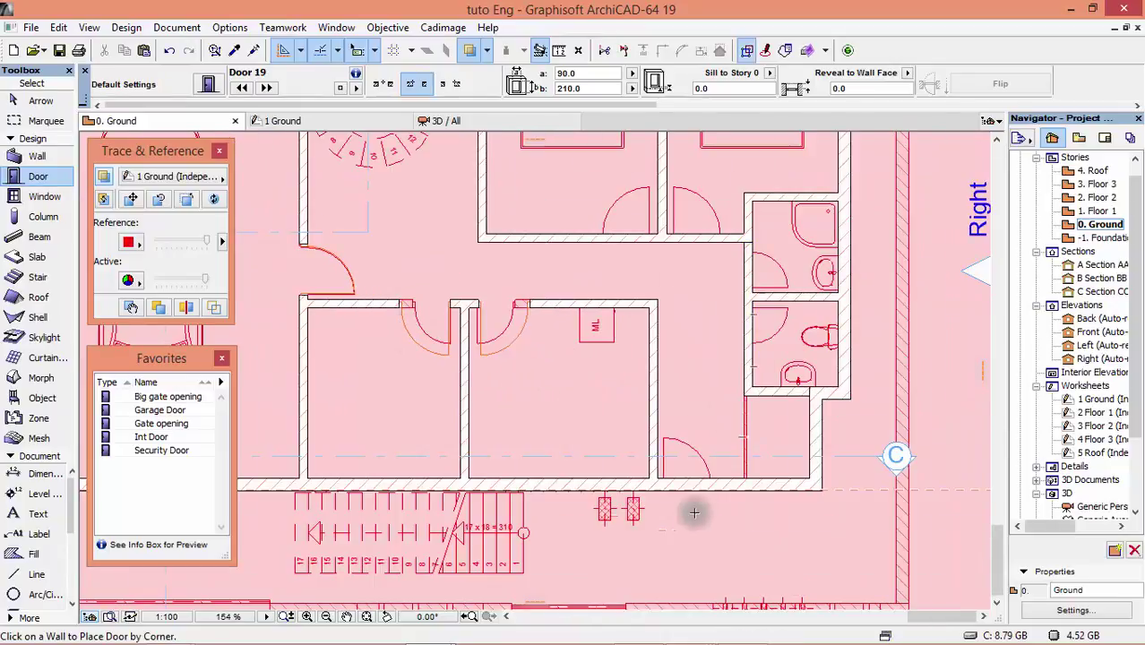
scroll(665, 481, "up", 5)
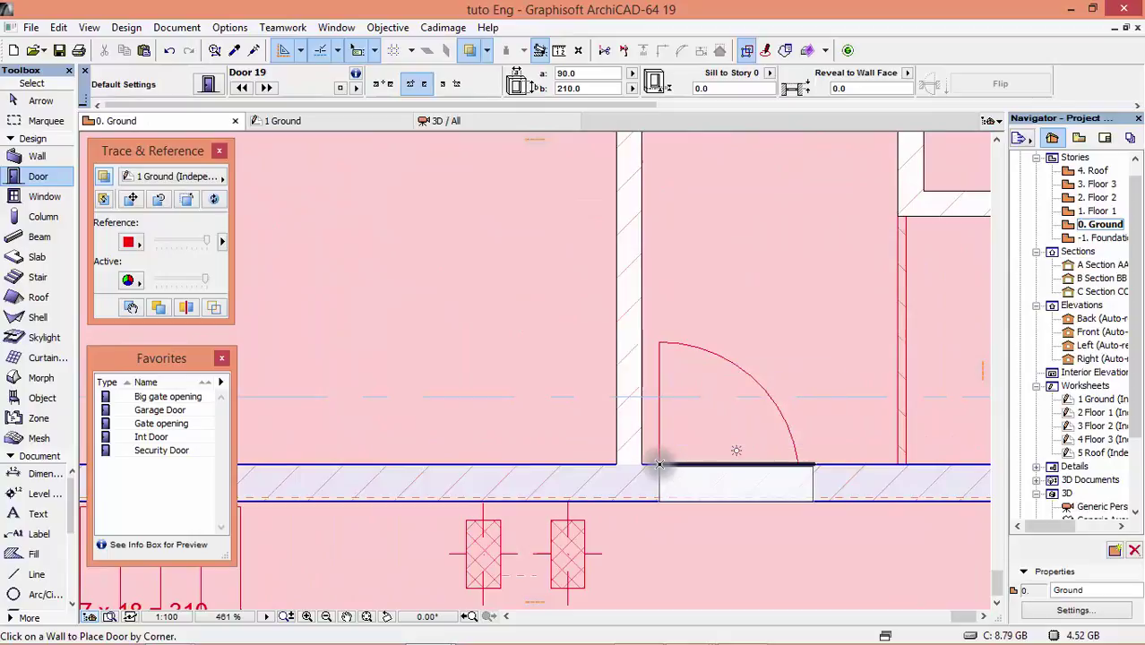
Place a door in the lower wall beside the partition, swinging into the room
left_click(660, 463)
left_click(716, 459)
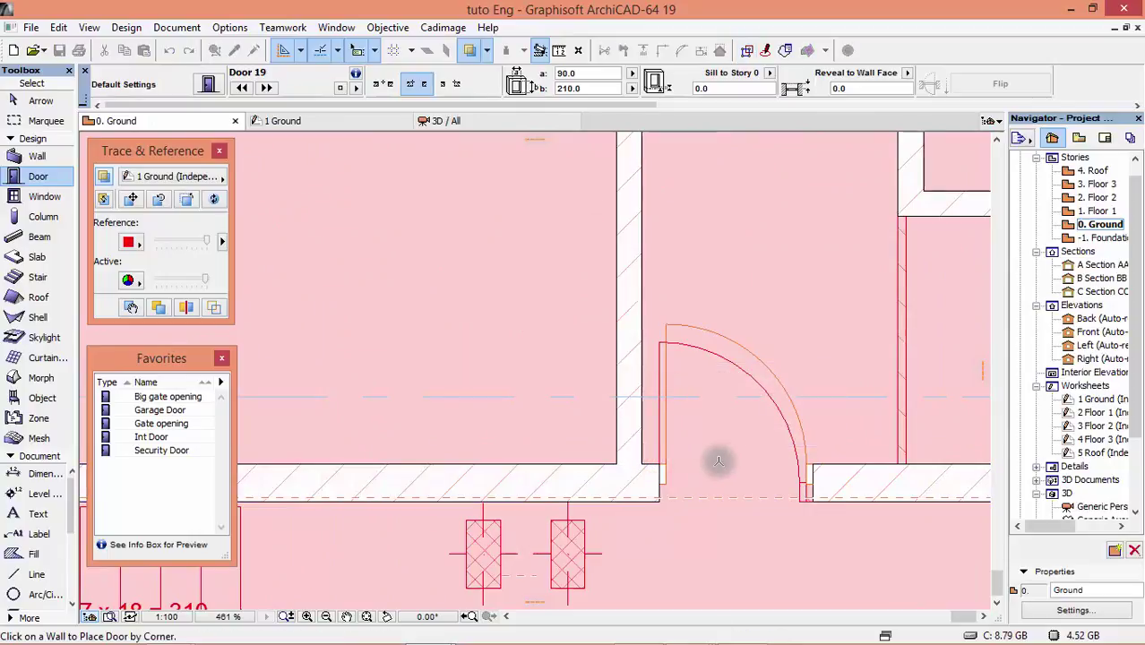
scroll(550, 518, "down", 1)
scroll(672, 453, "down", 3)
scroll(760, 524, "down", 4)
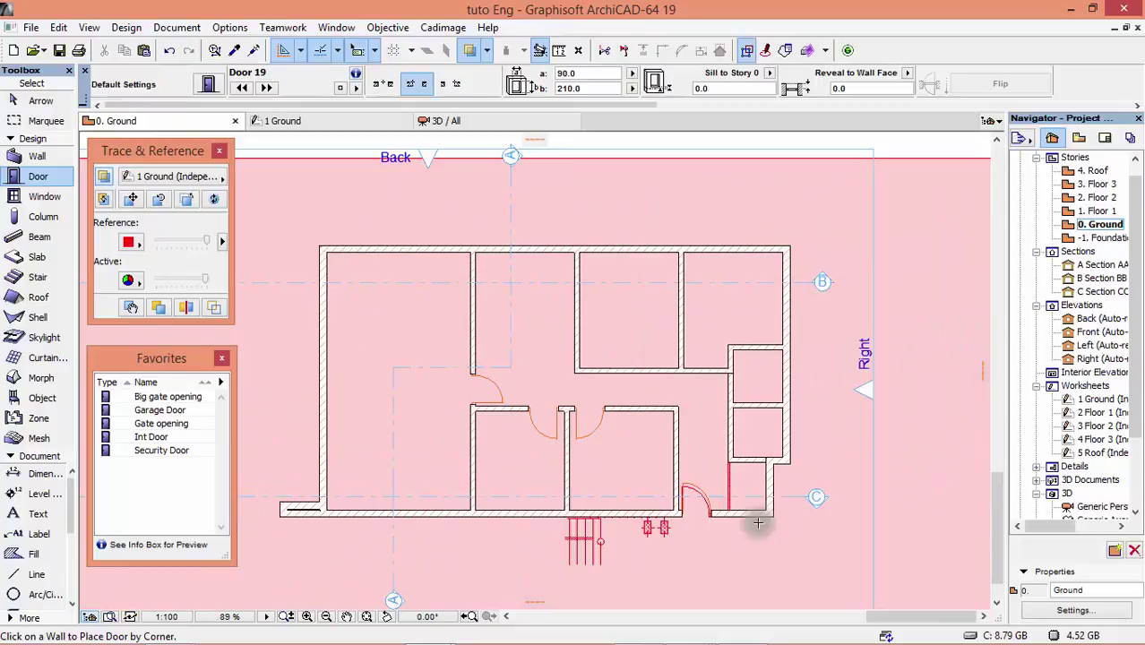
Place two doors on either side of the partition, swinging into the upper rooms
scroll(652, 370, "up", 3)
scroll(729, 362, "up", 2)
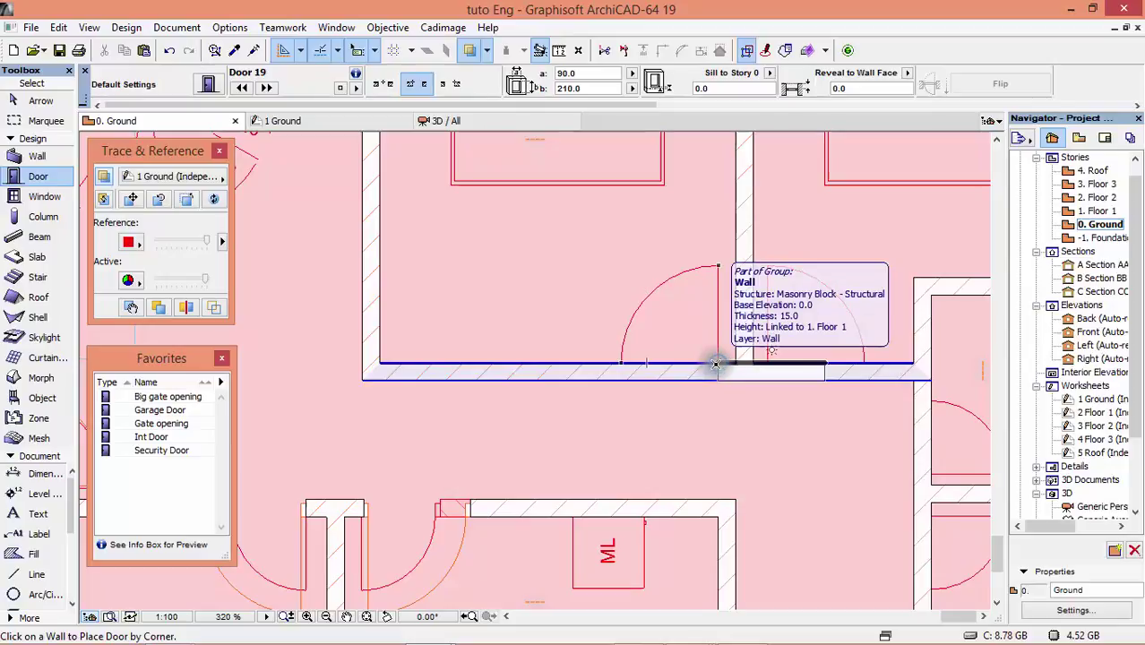
left_click(716, 364)
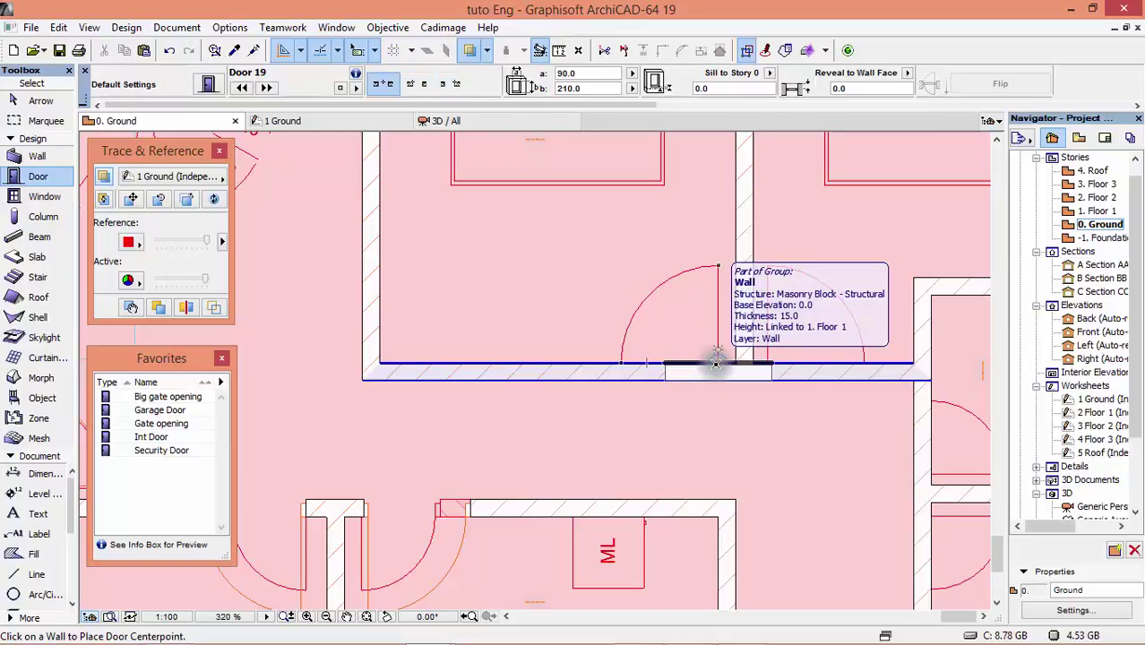
left_click(716, 364)
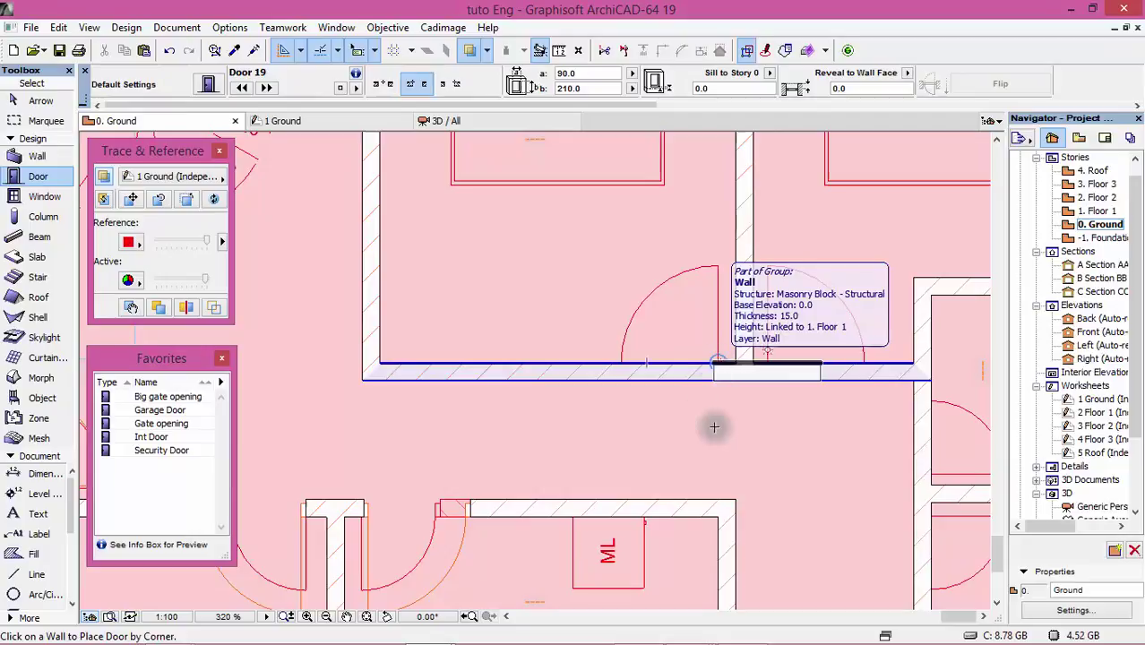
left_click(717, 365)
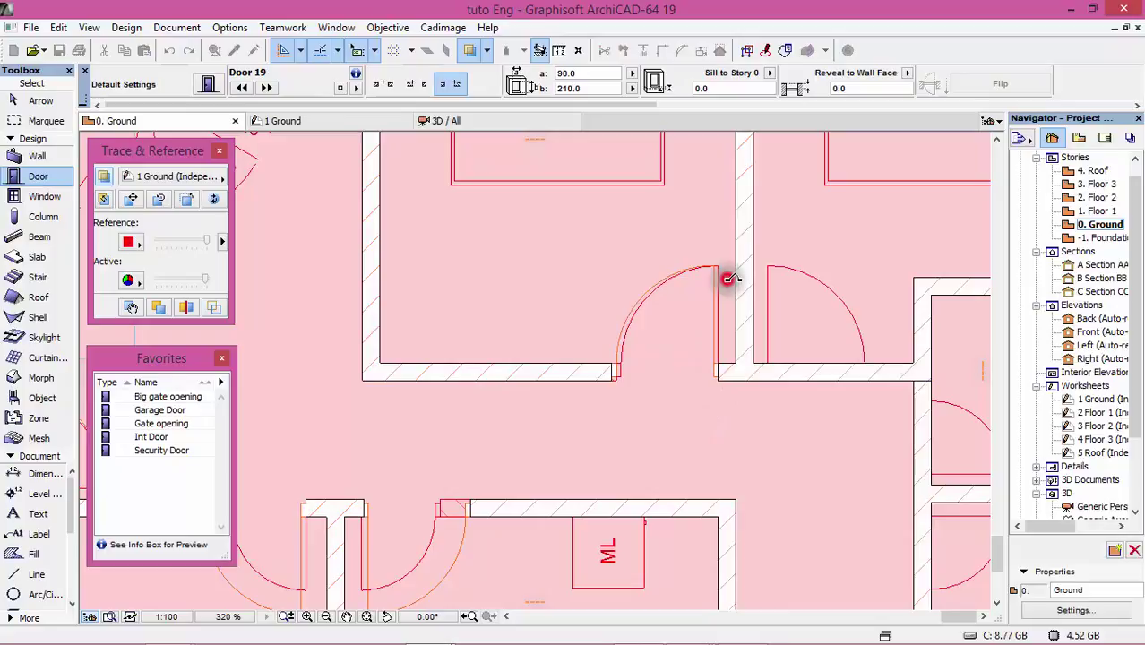
left_click(726, 280)
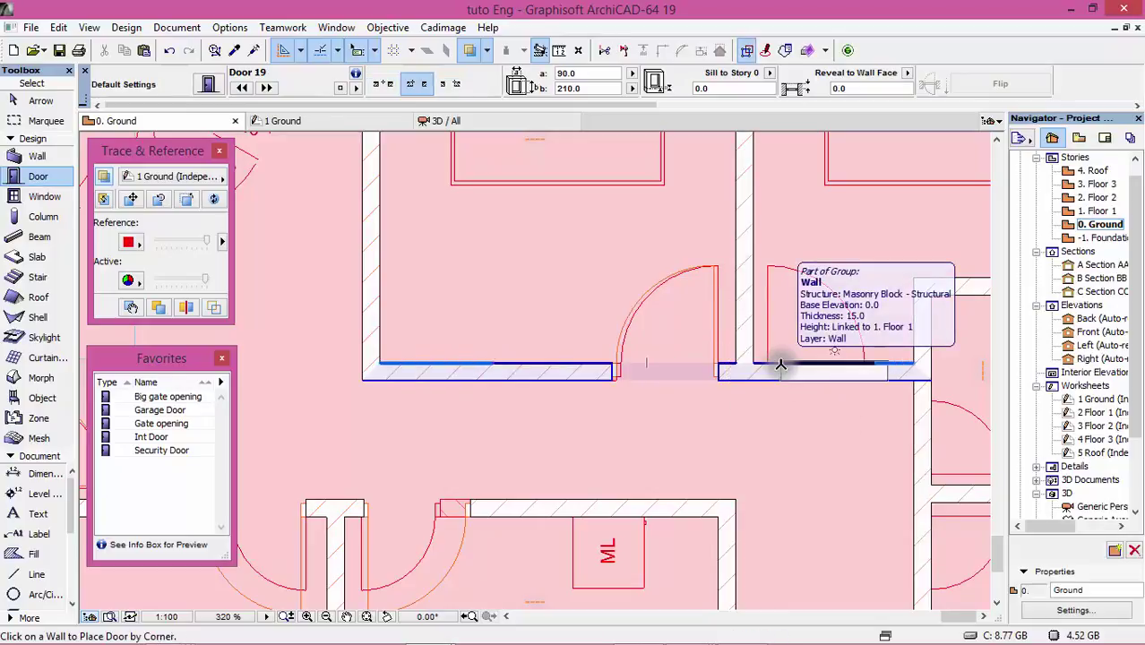
left_click(769, 365)
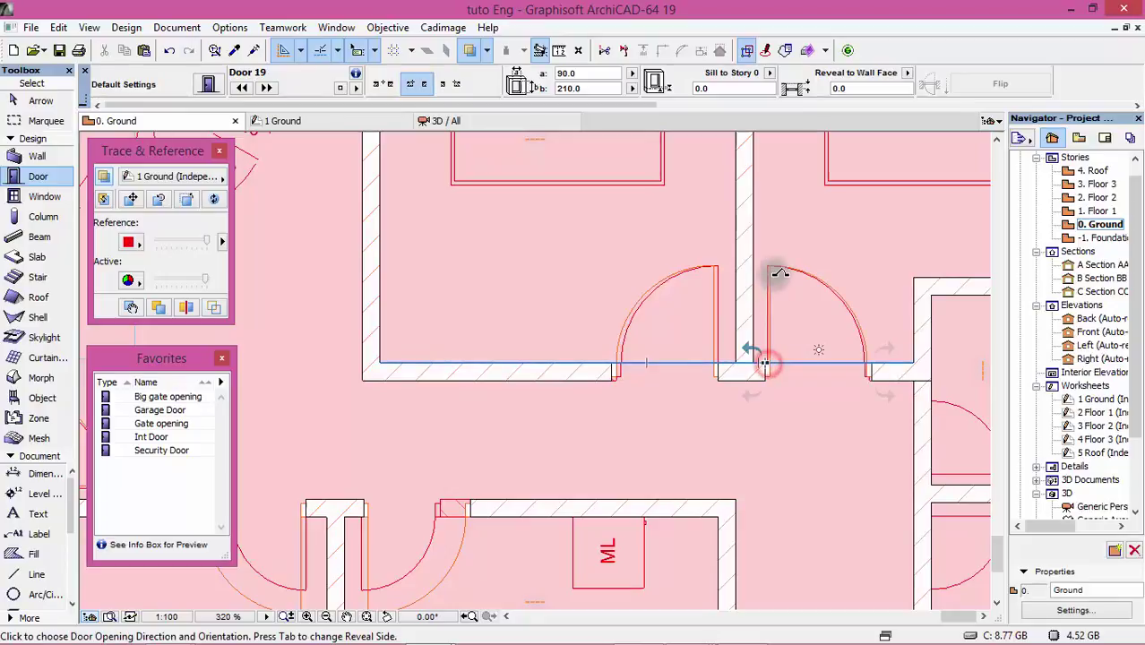
left_click(846, 264)
scroll(698, 333, "down", 3)
scroll(851, 394, "up", 3)
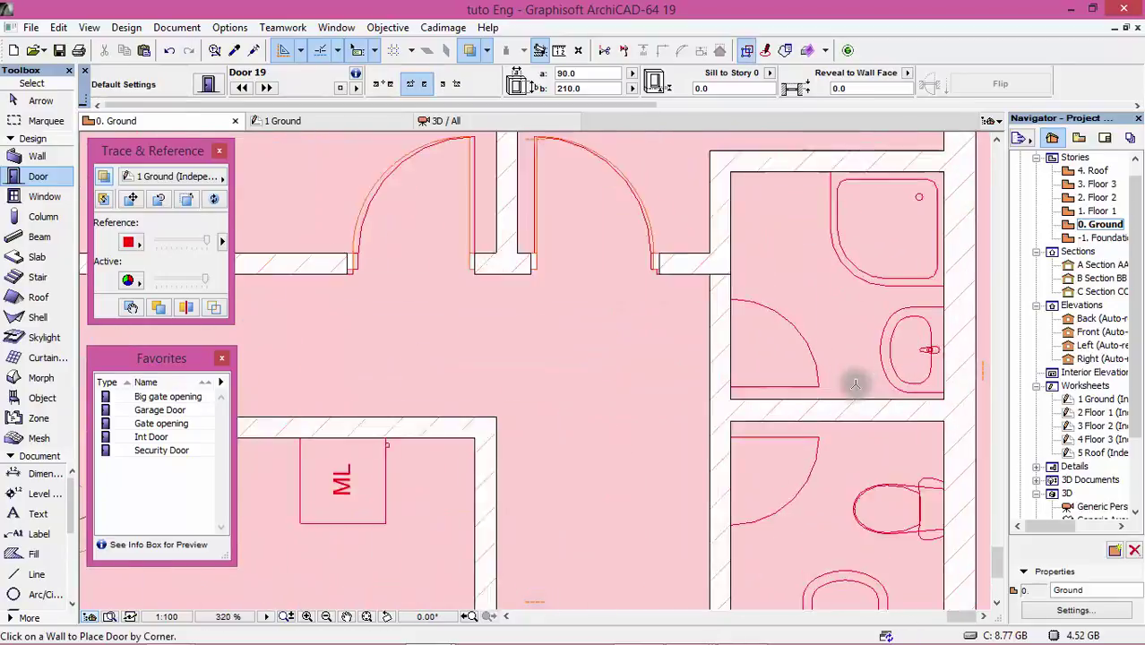
scroll(852, 394, "up", 3)
Set door width to 70 and place doors into the upper and lower bathrooms
left_click(578, 72)
type("70")
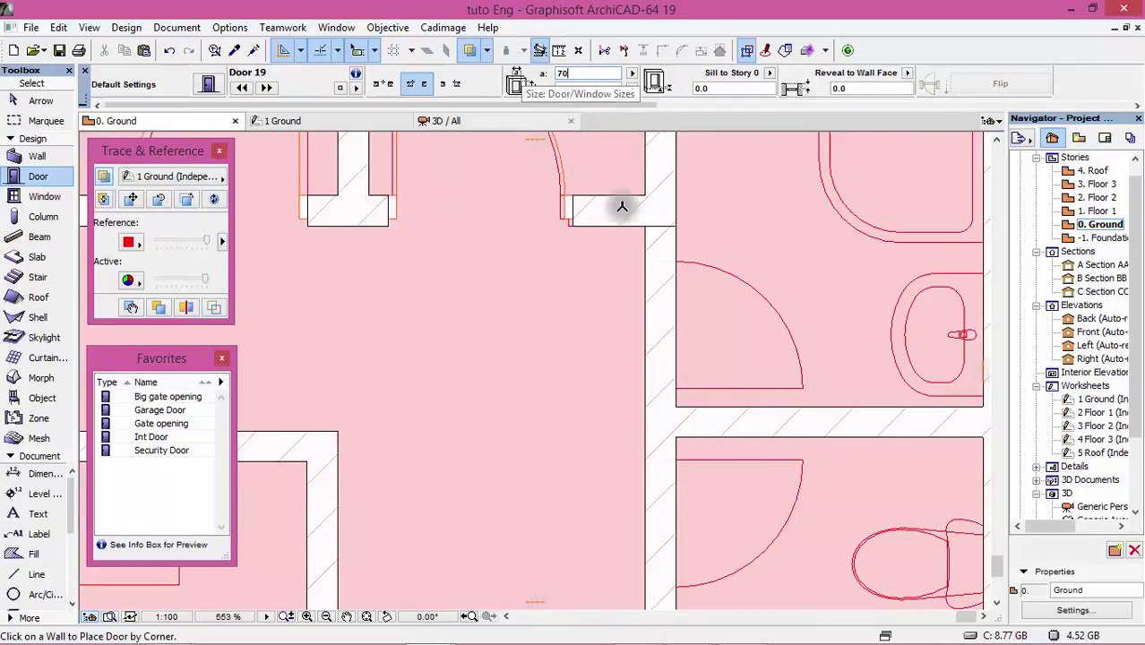
left_click(677, 390)
left_click(676, 390)
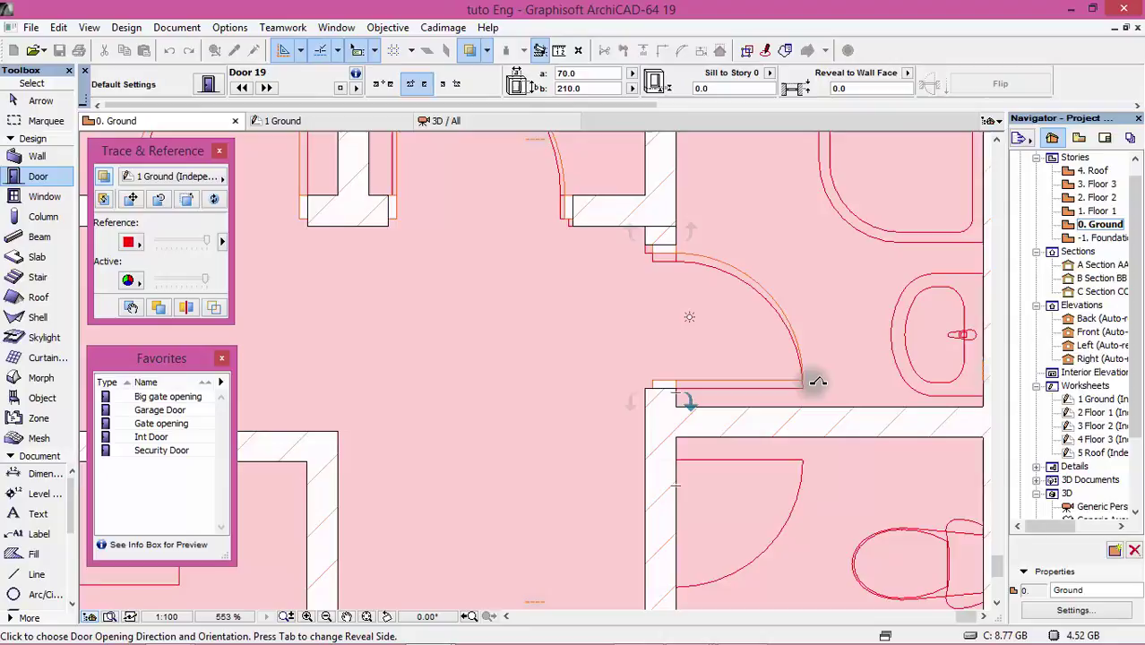
left_click(817, 381)
scroll(638, 267, "down", 3)
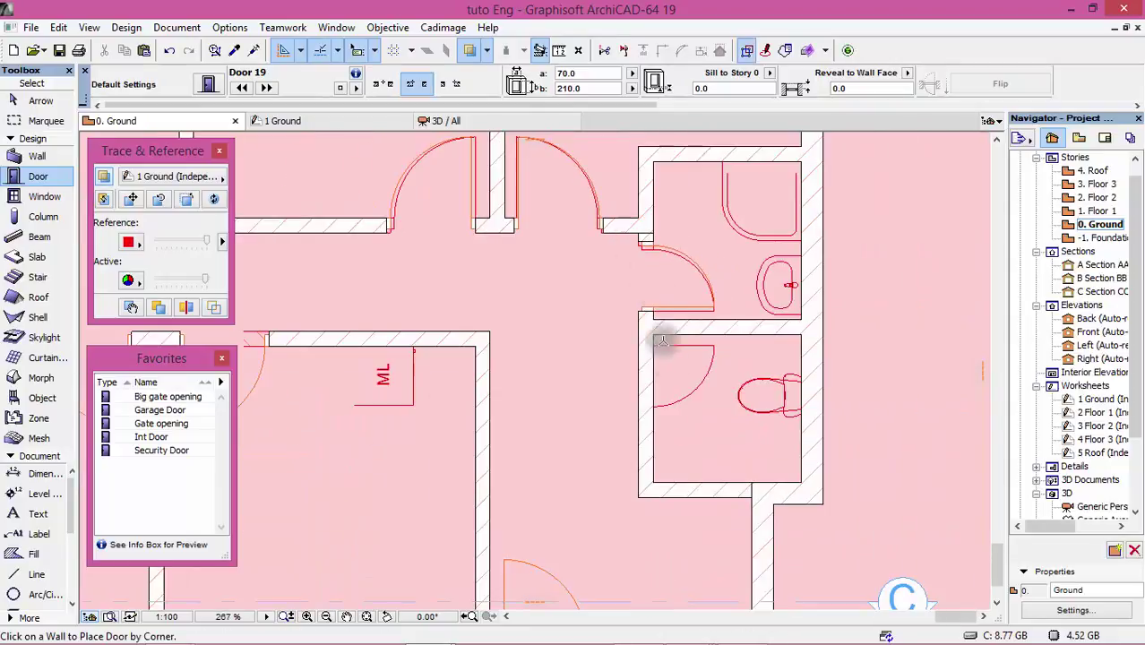
scroll(648, 358, "up", 3)
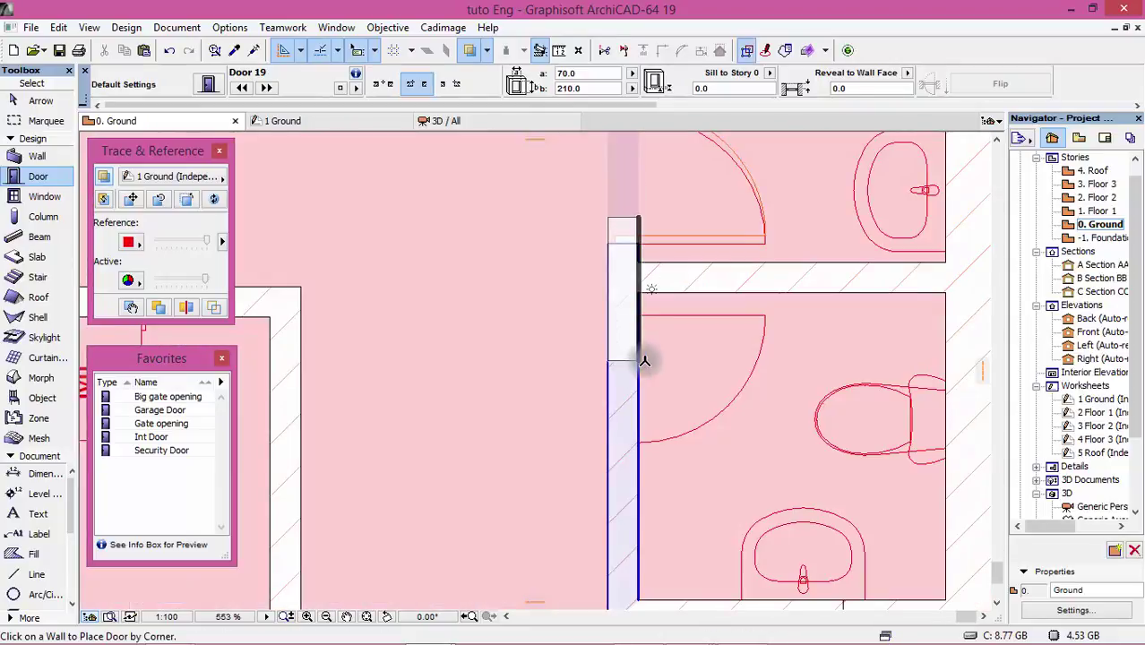
left_click(641, 317)
left_click(766, 316)
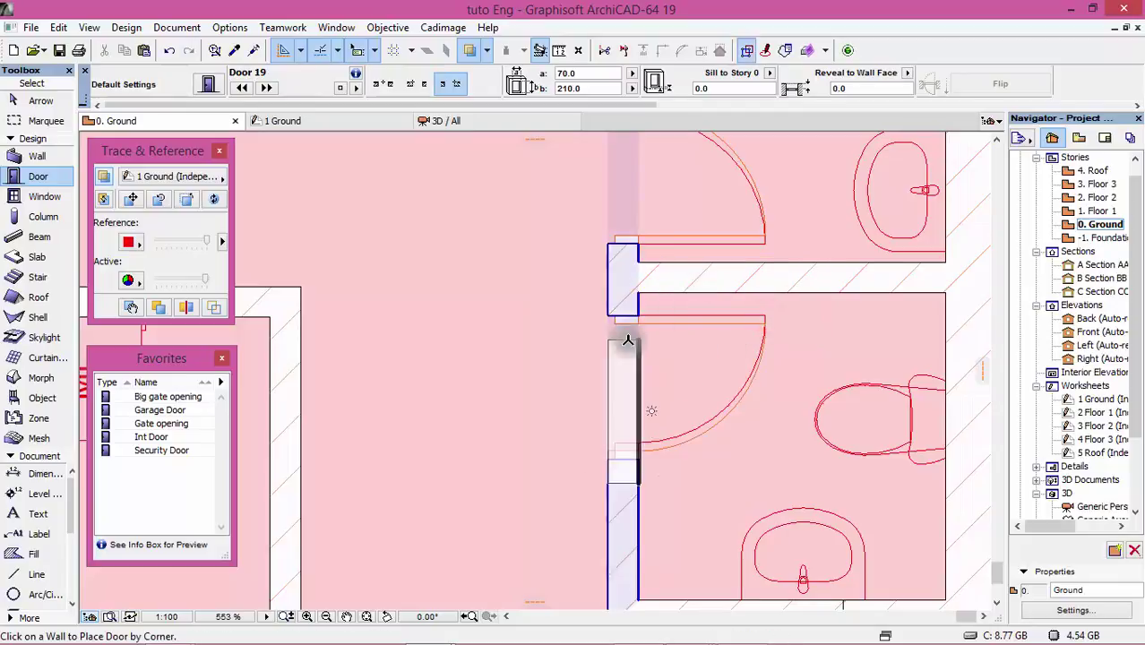
scroll(665, 307, "down", 2)
scroll(665, 307, "down", 2)
scroll(492, 412, "down", 2)
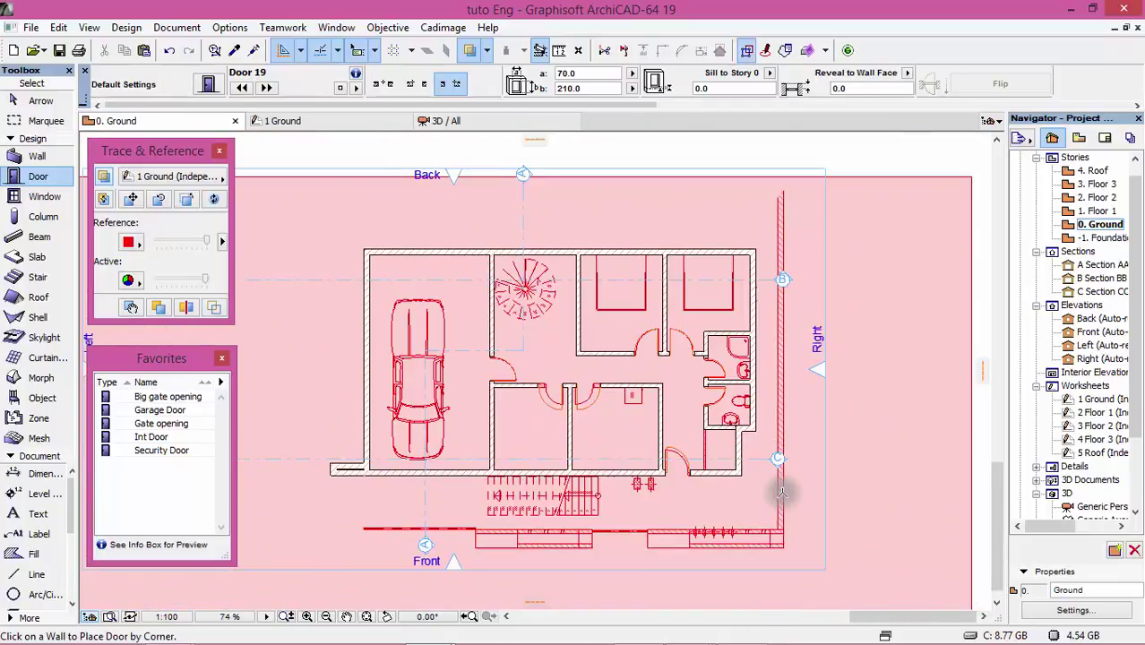
Switch to the 1. Floor 1 story and trace the 2 Floor 1 worksheet beneath it
double_click(1097, 210)
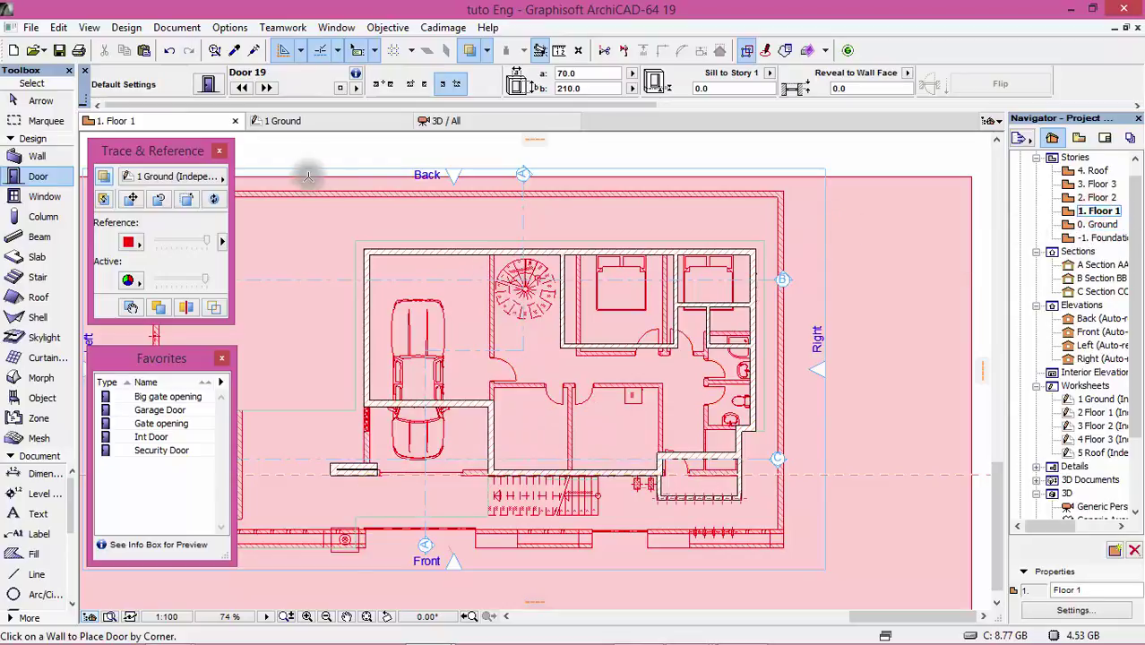
left_click(168, 176)
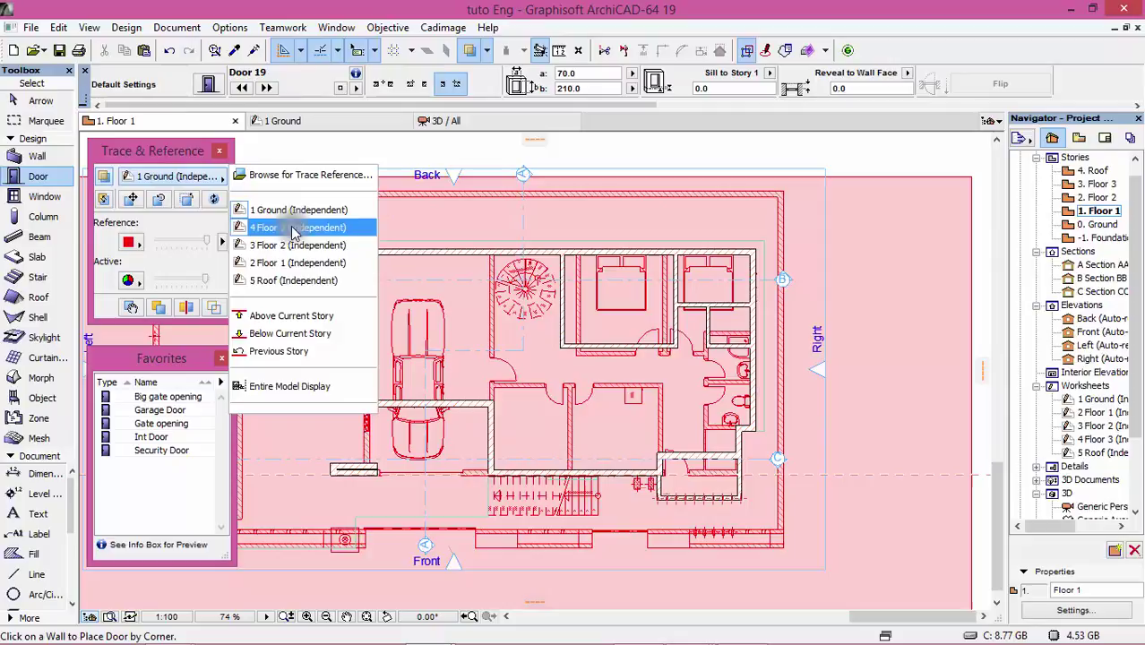
left_click(296, 263)
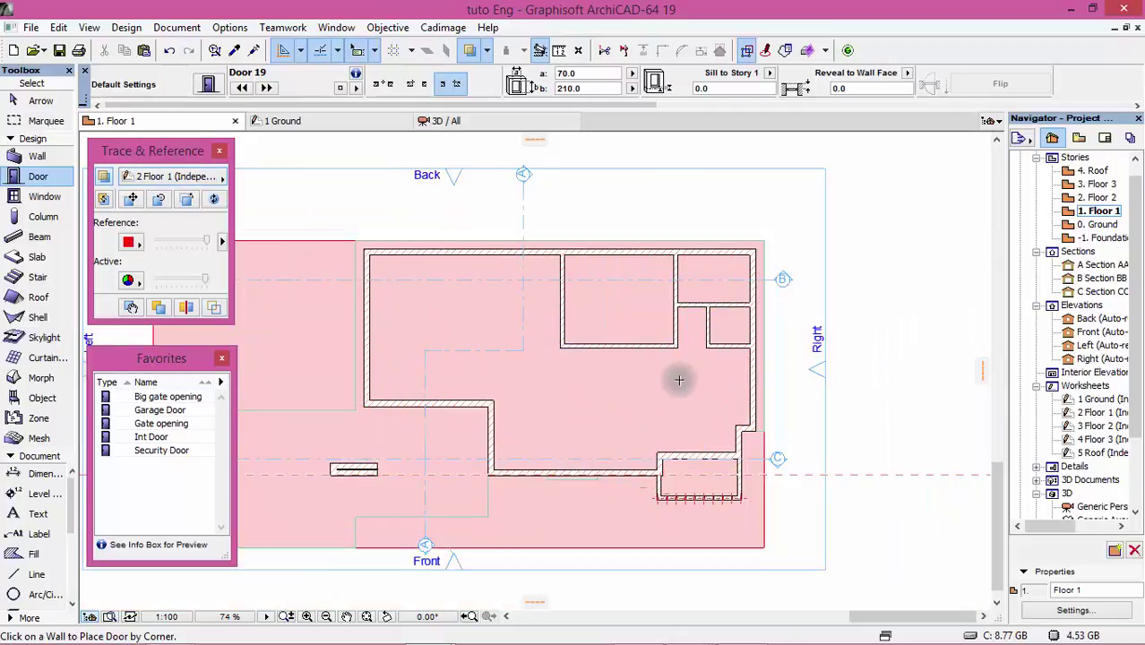
Open the 2 Floor 1, 3 Floor 2, 4 Floor 3 and 5 Roof worksheets, then return to the plan
double_click(1108, 414)
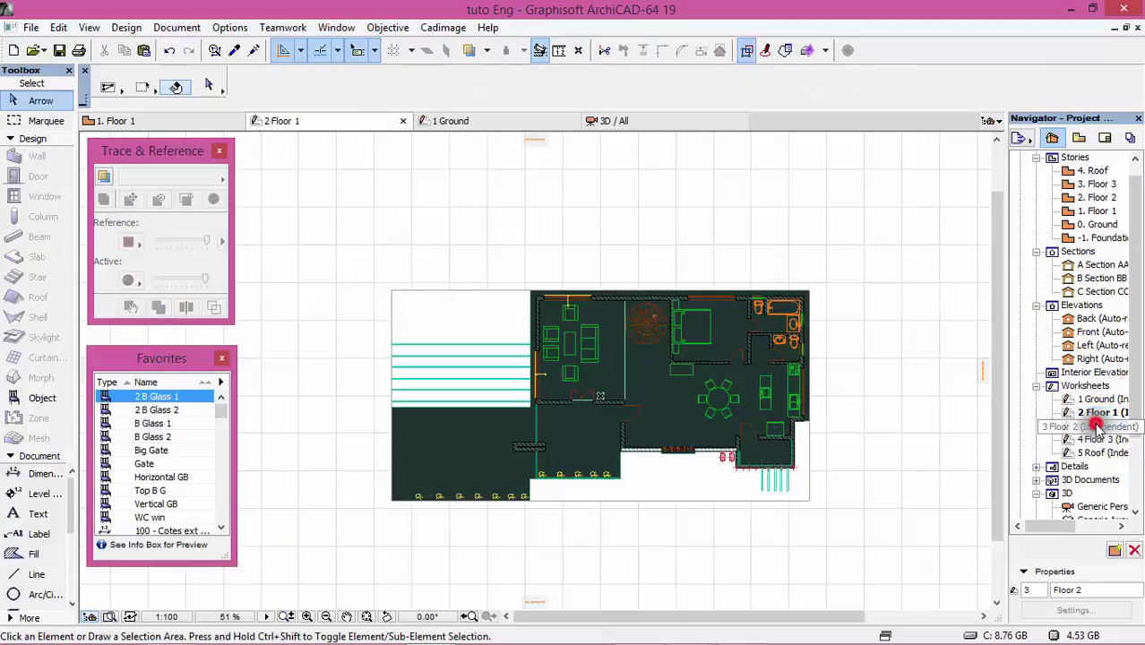
double_click(1097, 426)
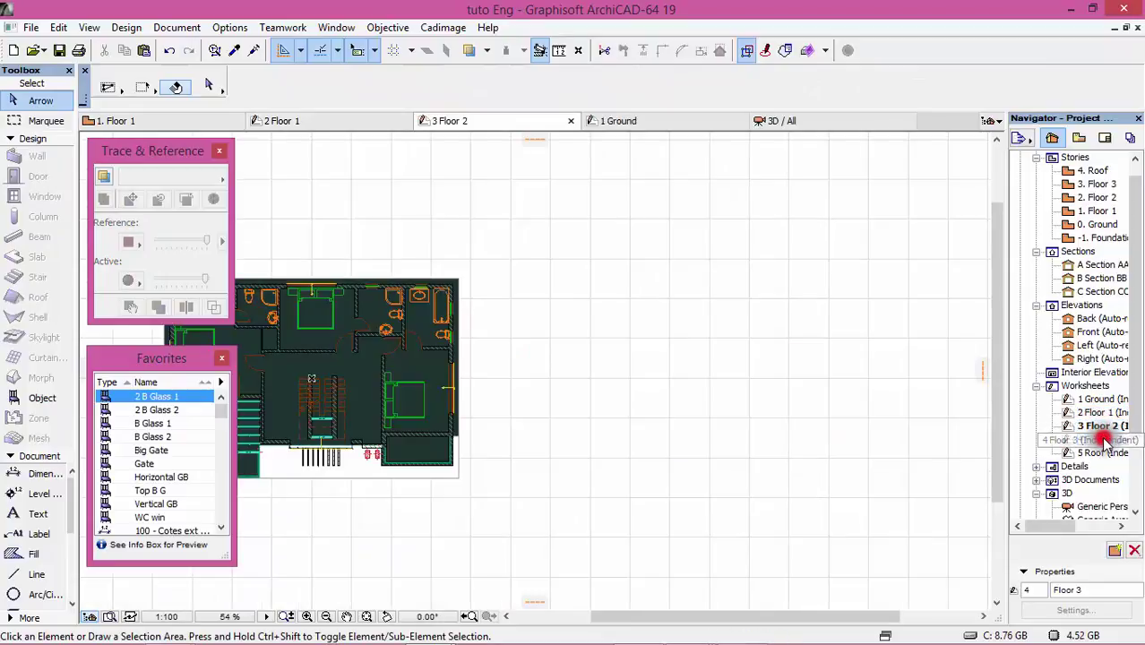
double_click(1105, 441)
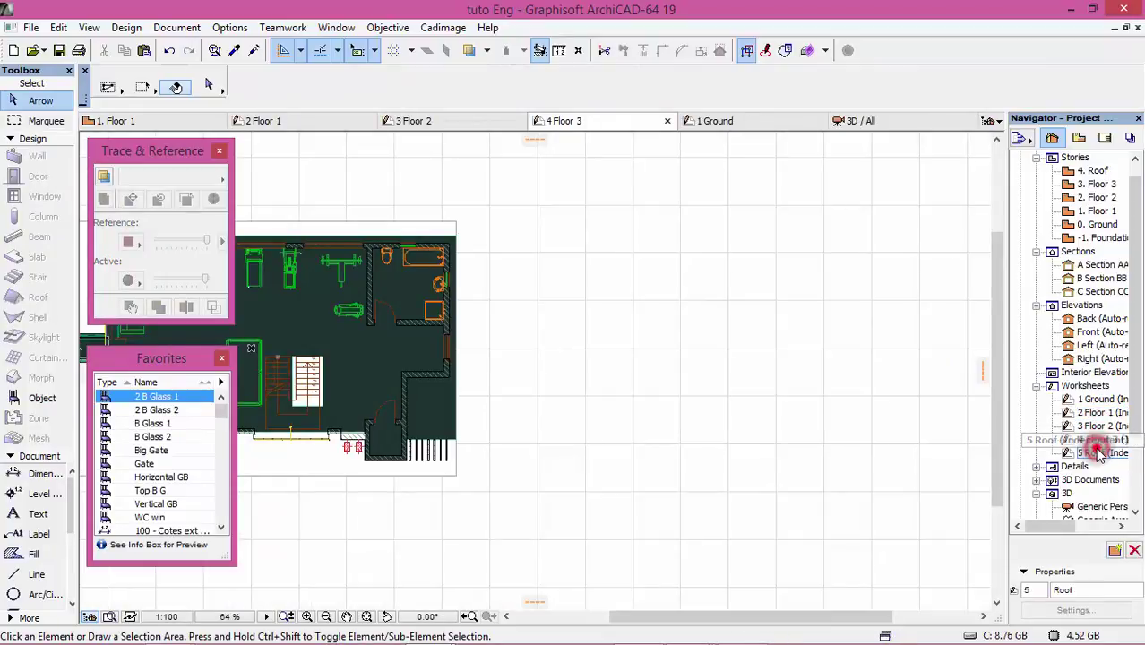
double_click(1099, 453)
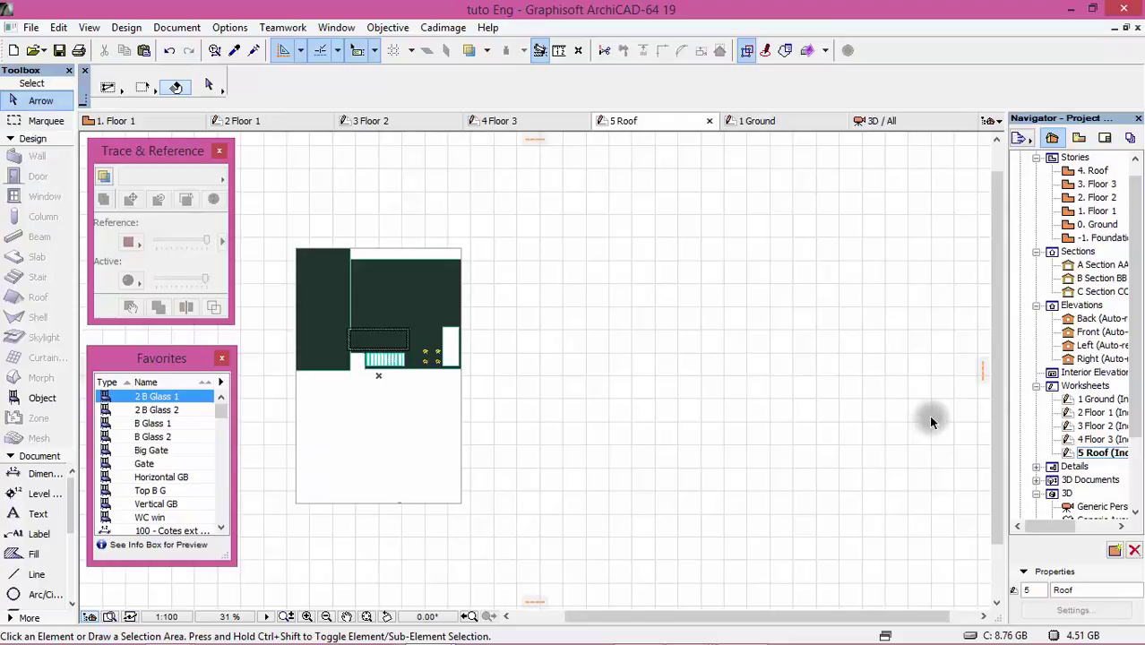
key("F2")
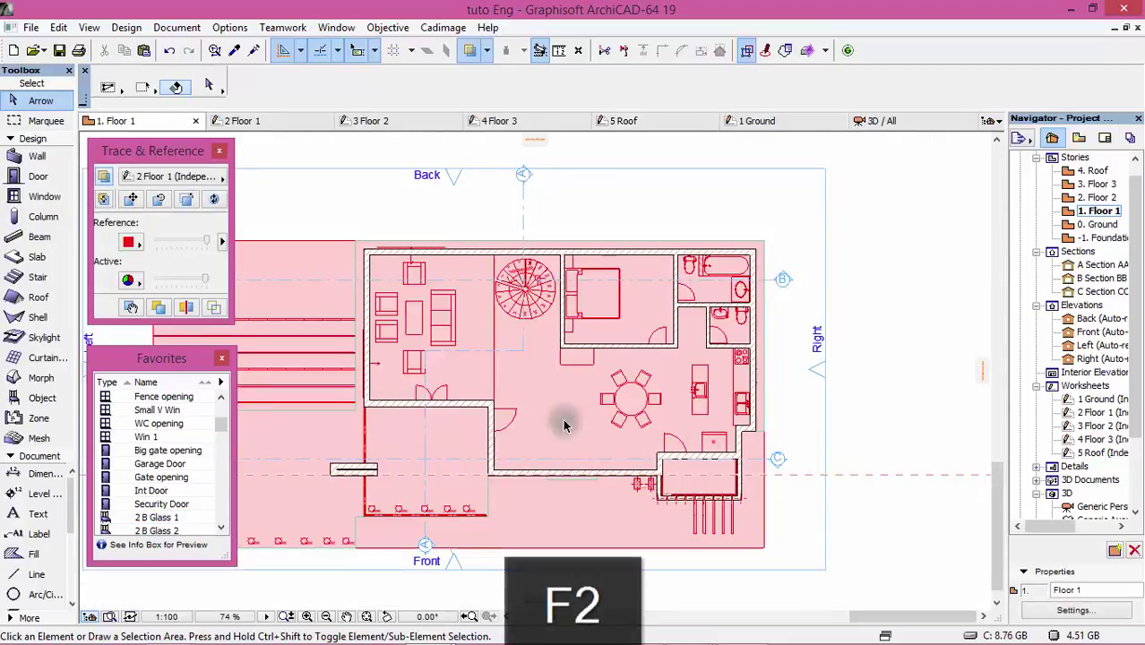
Place an Int Door preset door in the vertical interior wall, setting its swing
scroll(383, 385, "up", 2)
left_click(38, 176)
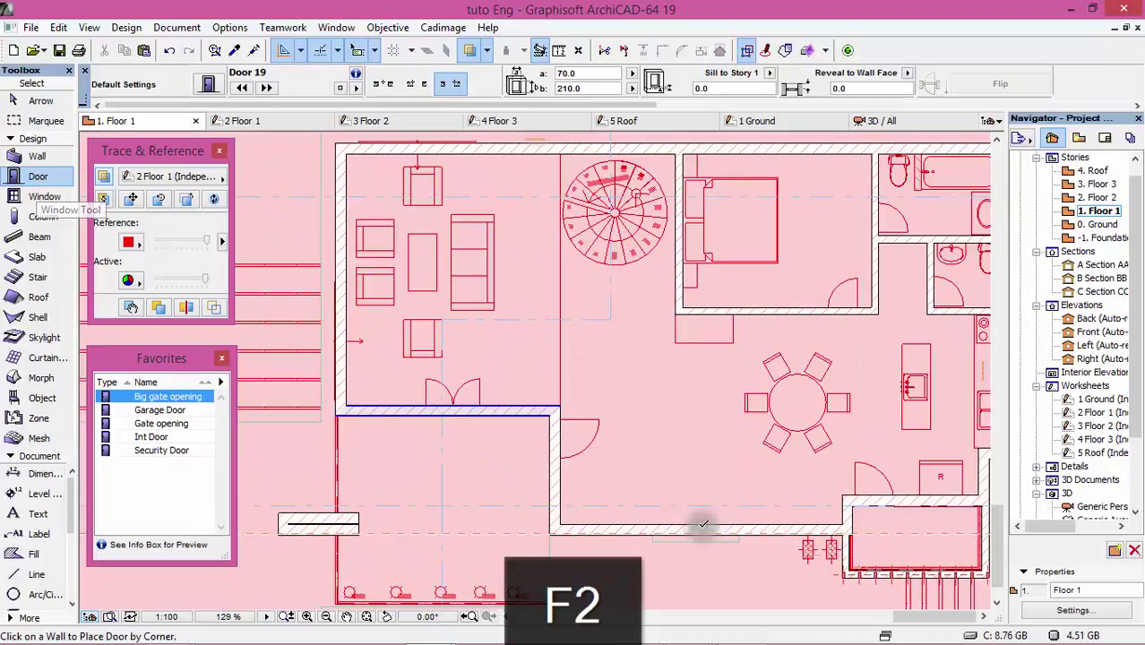
scroll(553, 423, "up", 4)
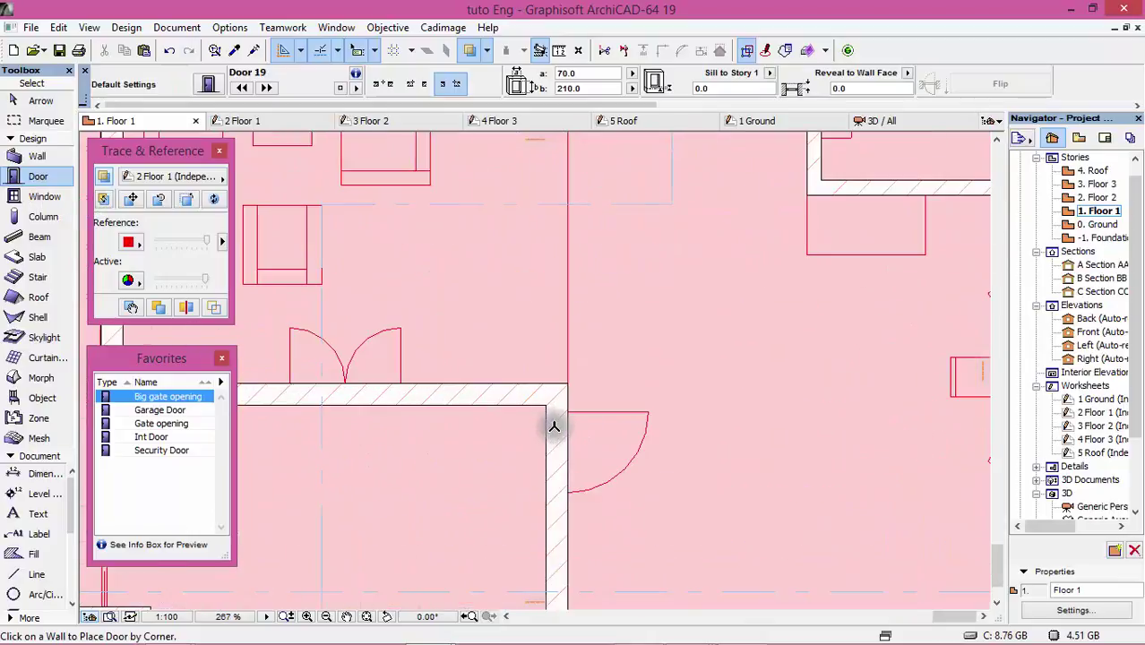
double_click(152, 437)
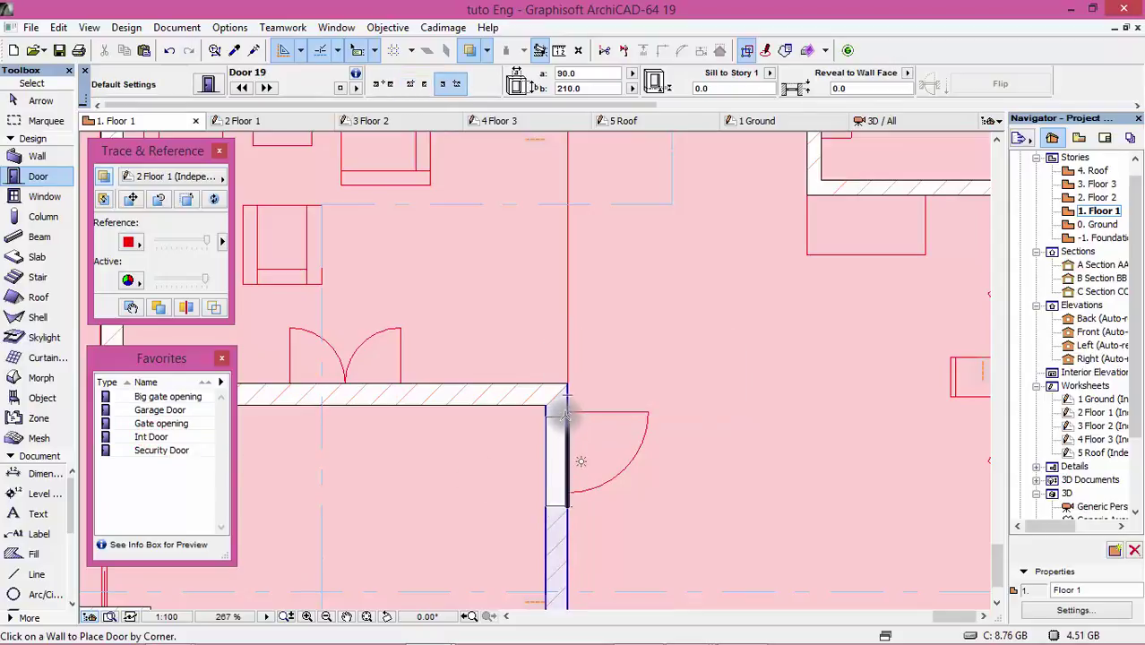
left_click(566, 415)
left_click(655, 397)
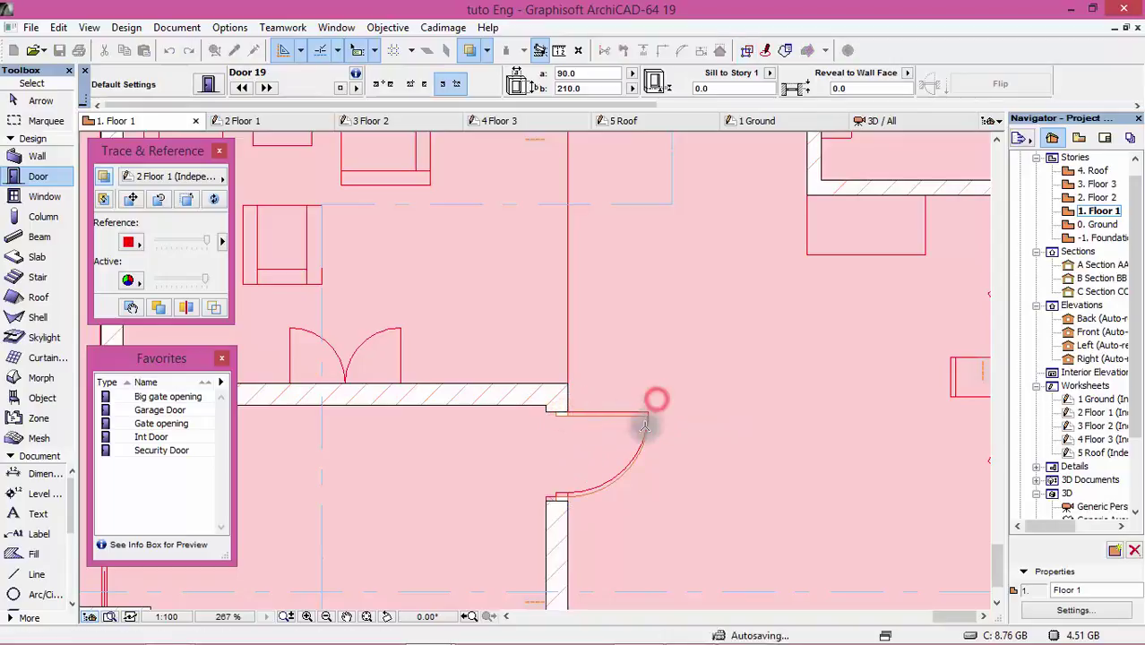
scroll(430, 380, "down", 3)
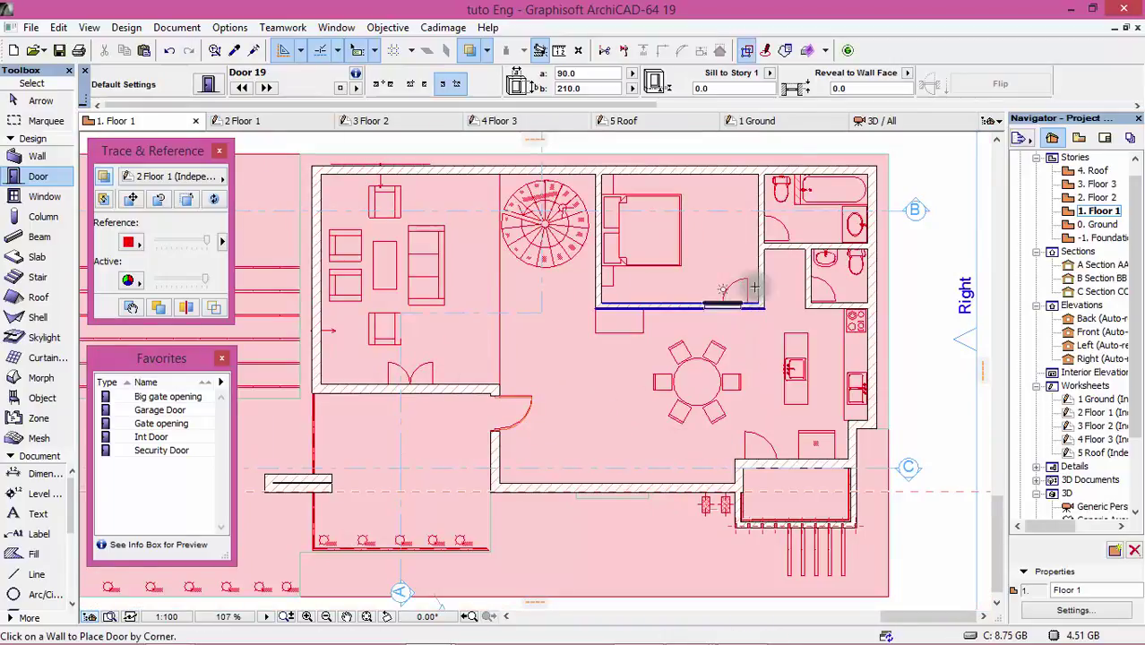
scroll(755, 287, "up", 3)
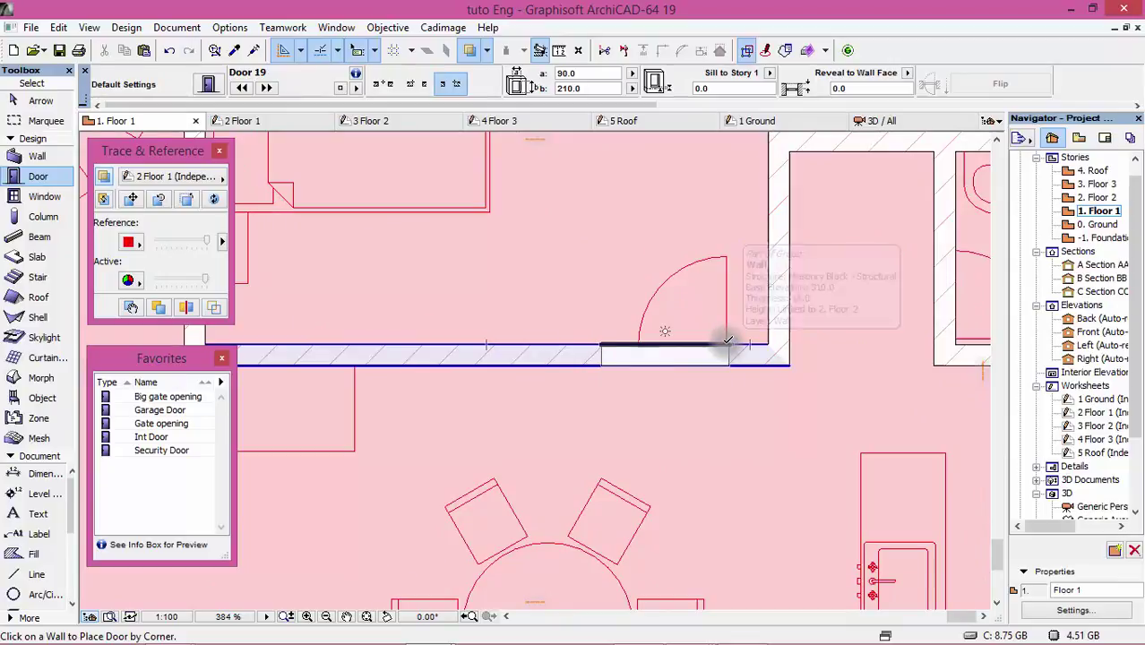
Place a door in the wall above the dining table, swinging up into the room
left_click(727, 342)
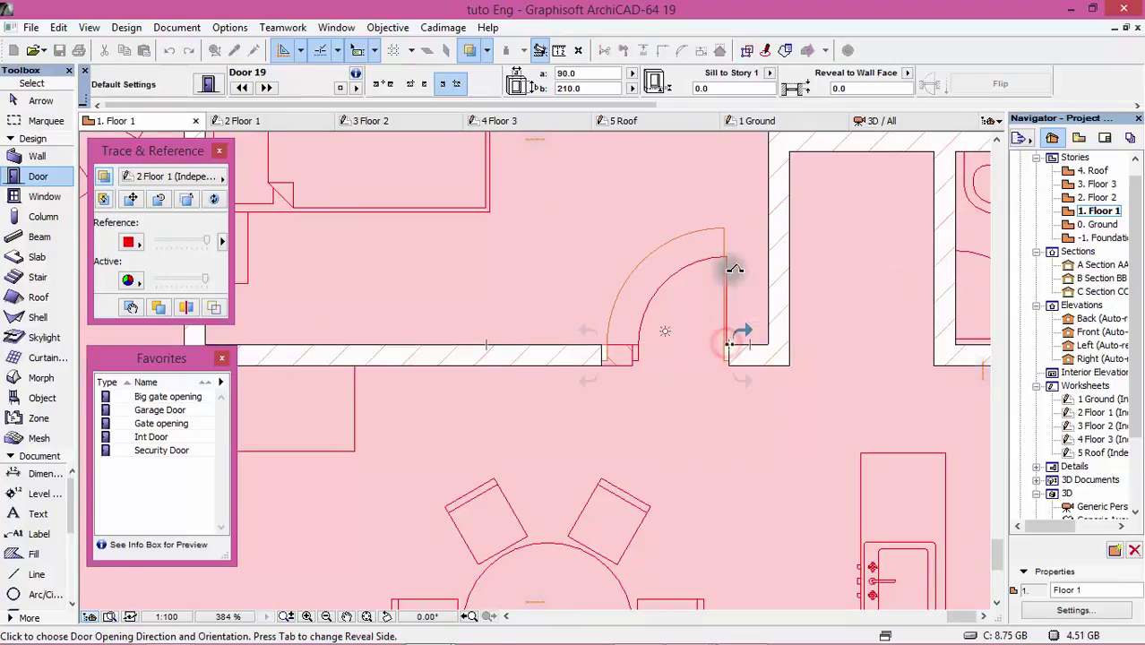
left_click(735, 265)
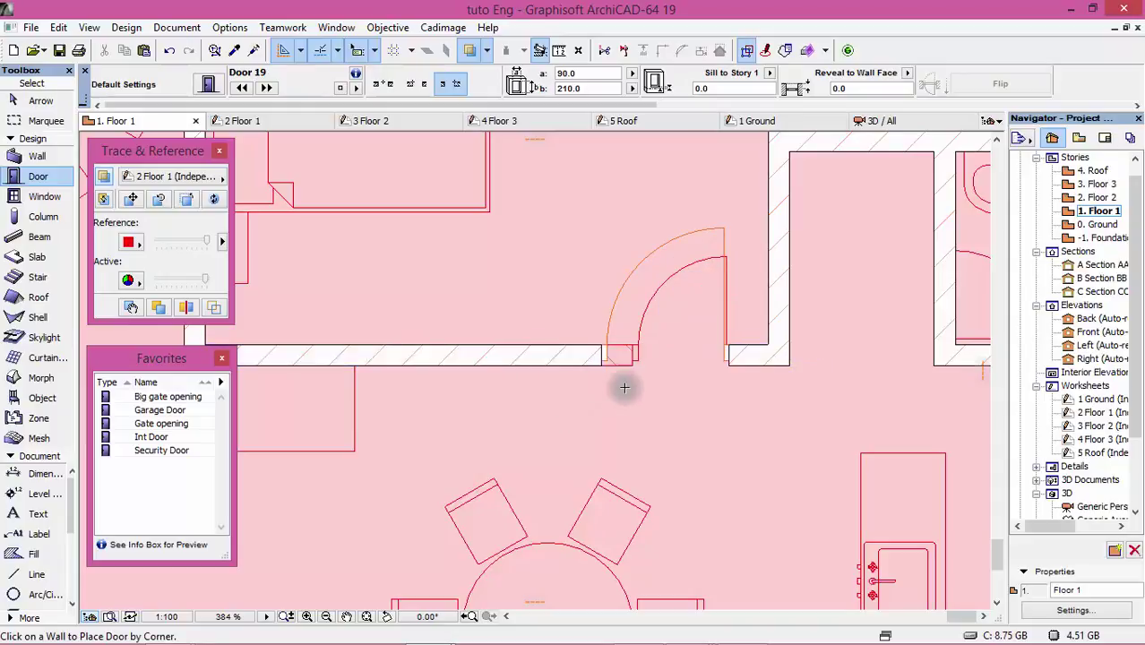
scroll(521, 391, "down", 2)
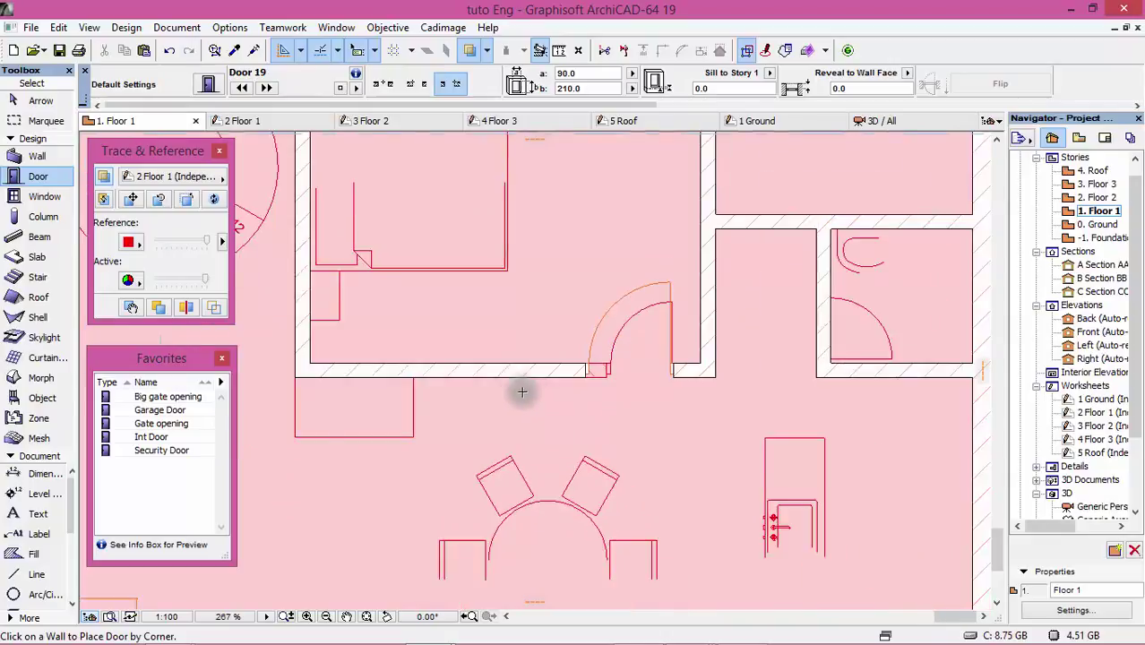
scroll(521, 391, "down", 2)
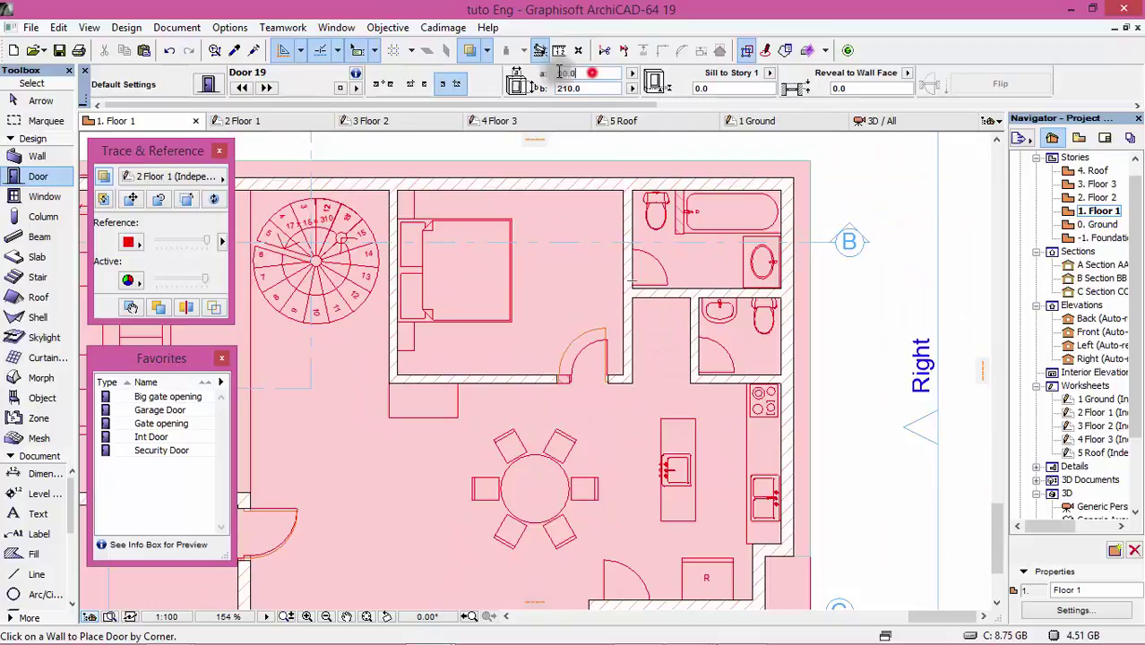
Set door width to 70.0 and place a door near the bathroom, swinging right
left_click(592, 74)
type("70")
key("Return")
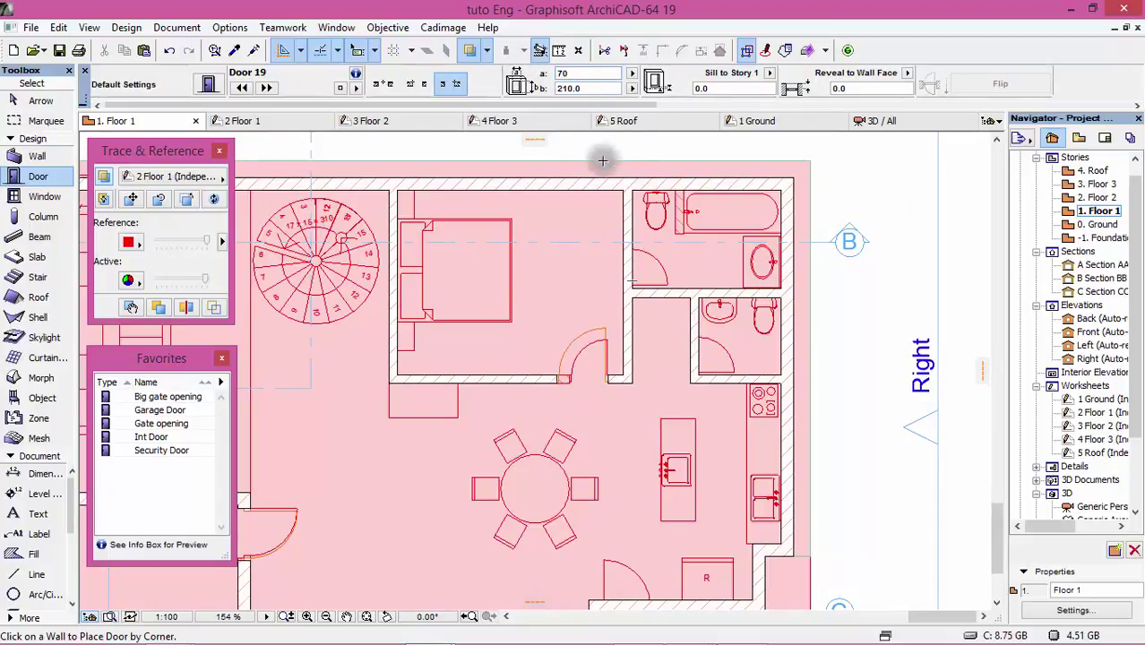
scroll(619, 276, "up", 5)
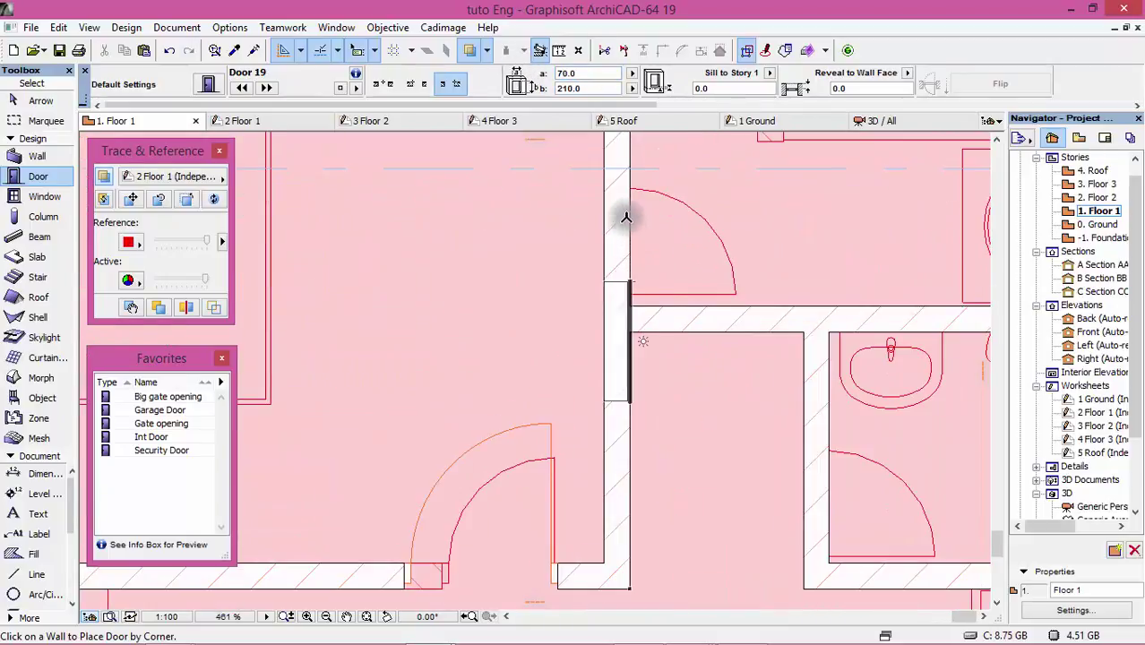
left_click(629, 292)
left_click(737, 291)
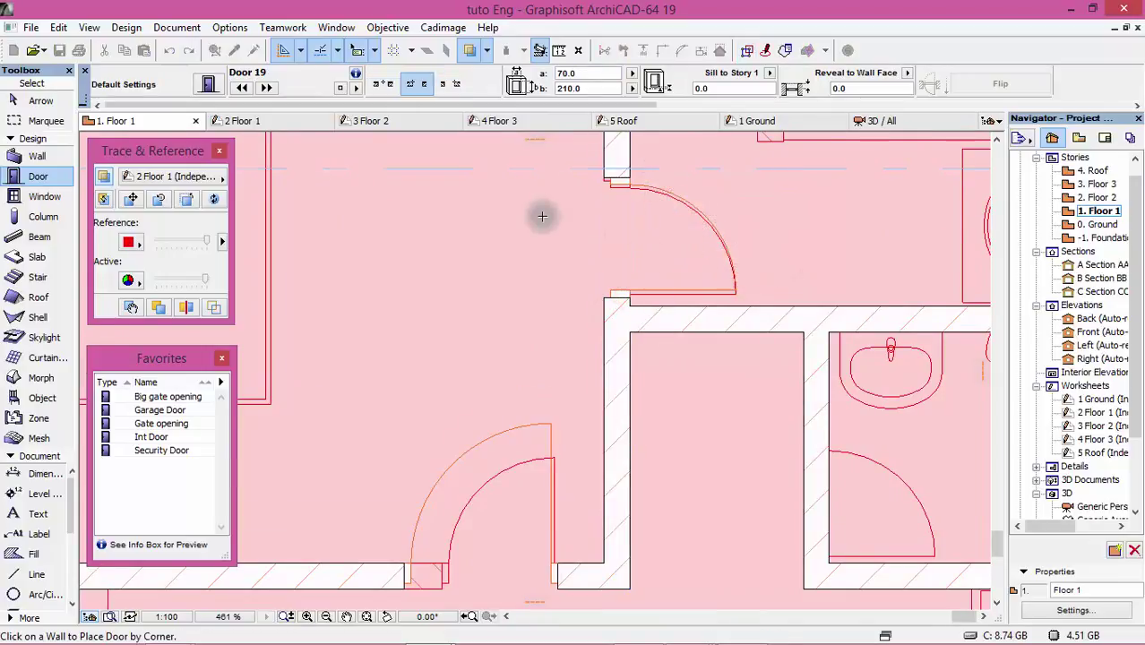
scroll(539, 215, "right", 3)
scroll(703, 414, "down", 3)
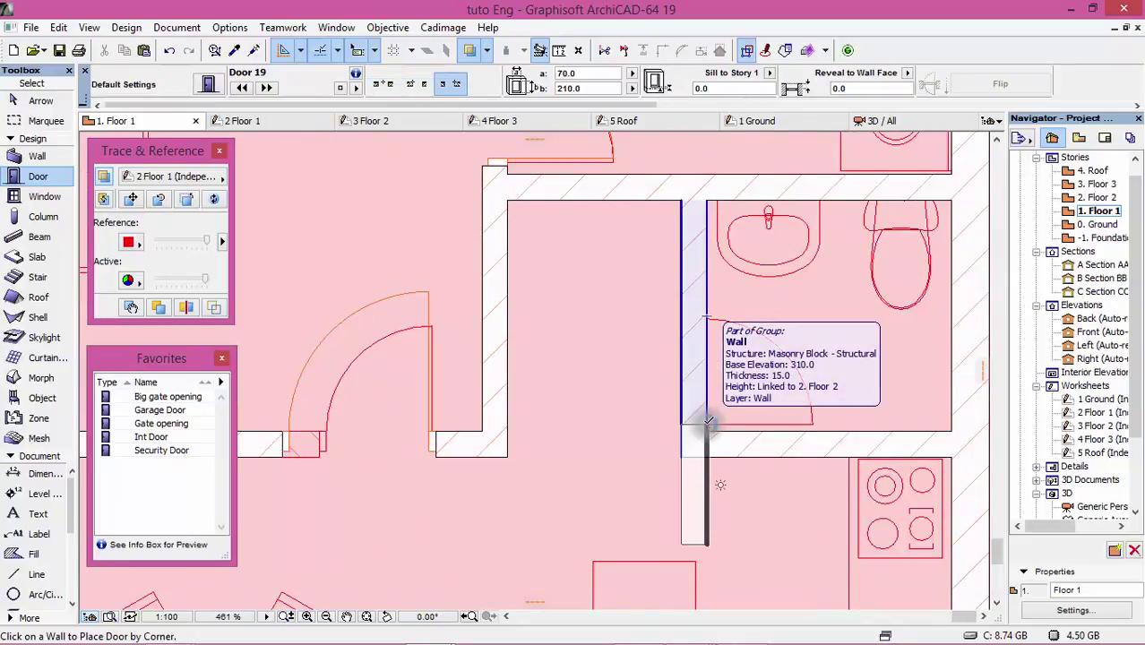
Place a 70-wide door in the bathroom wall, swinging into the bathroom
left_click(708, 423)
left_click(826, 397)
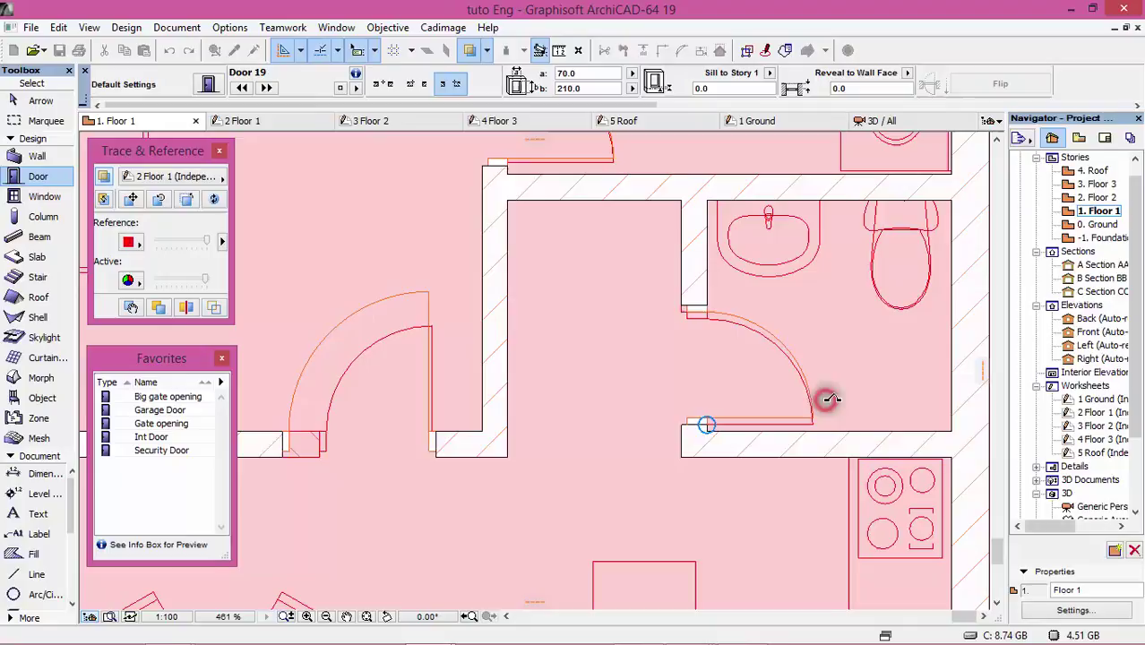
scroll(788, 268, "down", 3)
scroll(780, 256, "down", 2)
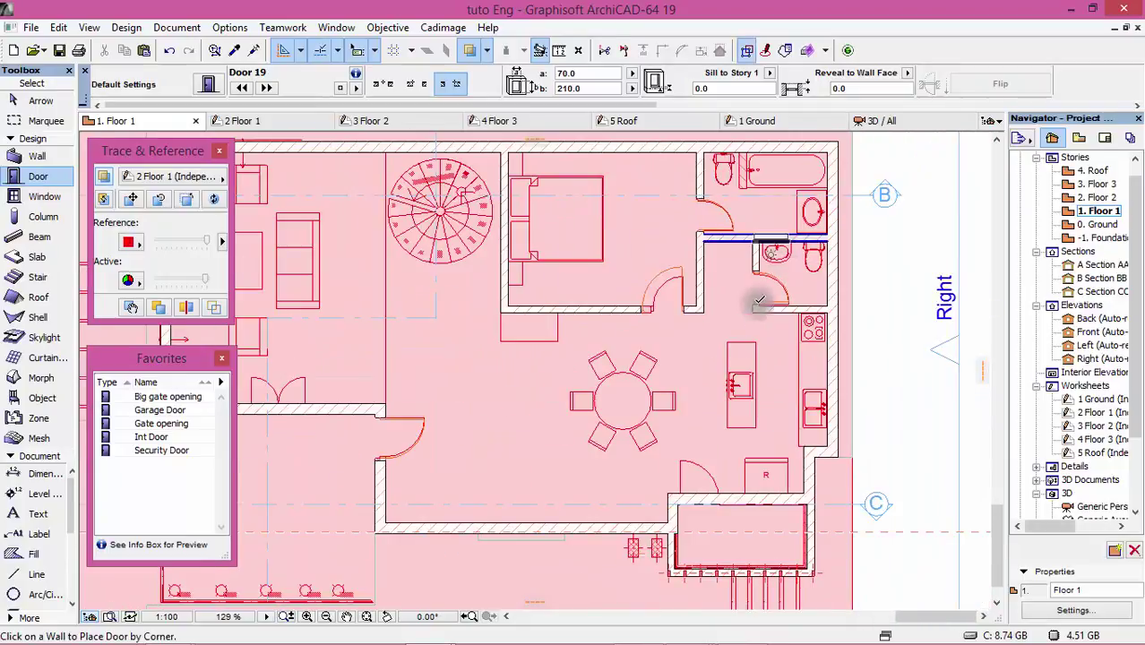
scroll(685, 499, "up", 5)
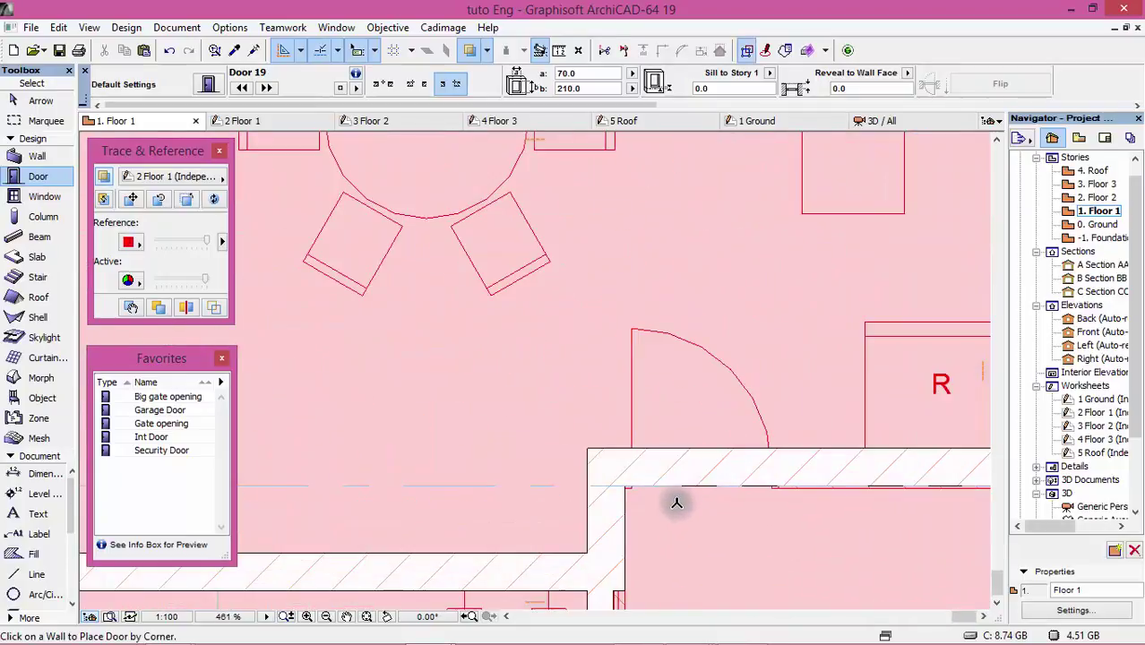
Replace the door below the dining table with an 80-wide one swinging up into the room
left_click(631, 448)
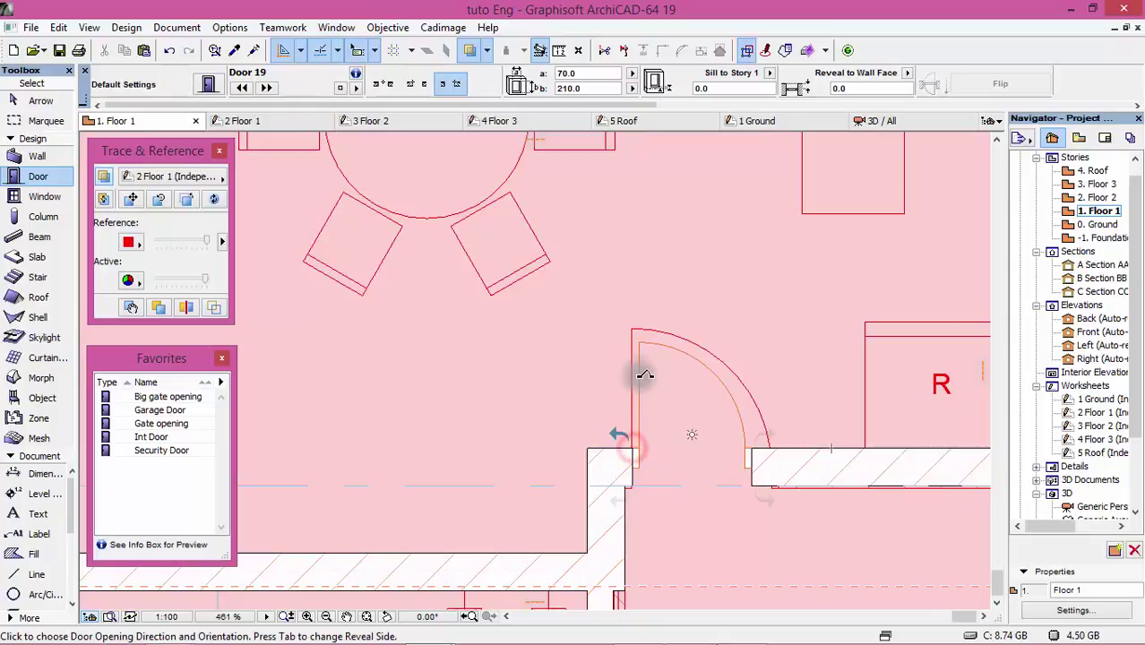
left_click(639, 360)
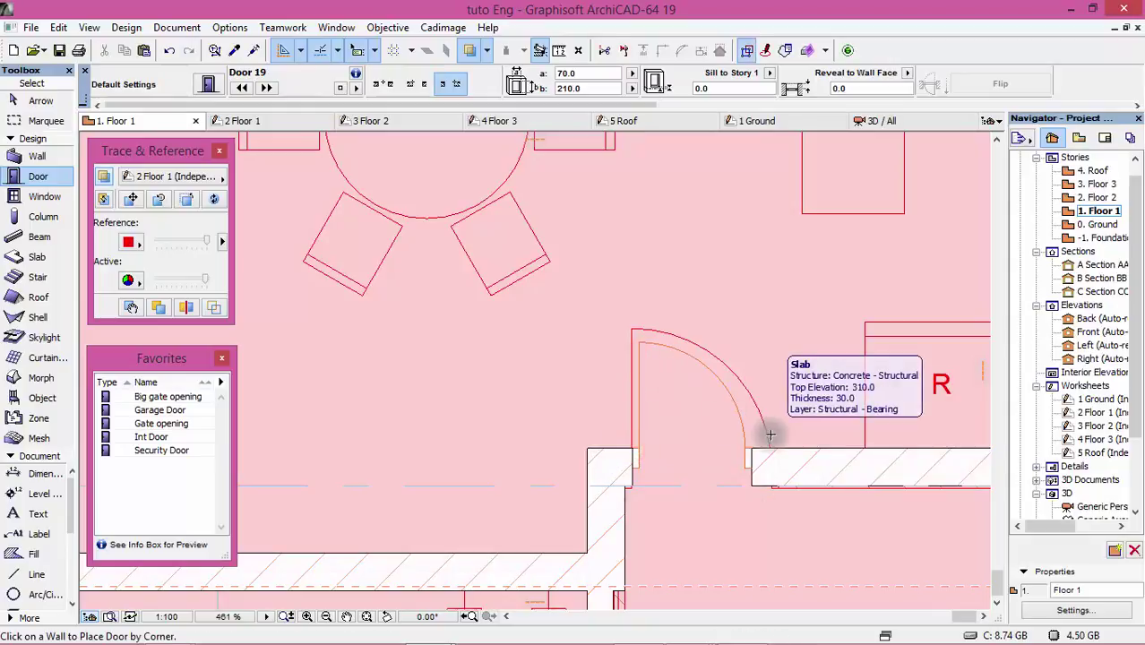
key("ctrl+z")
left_click(590, 73)
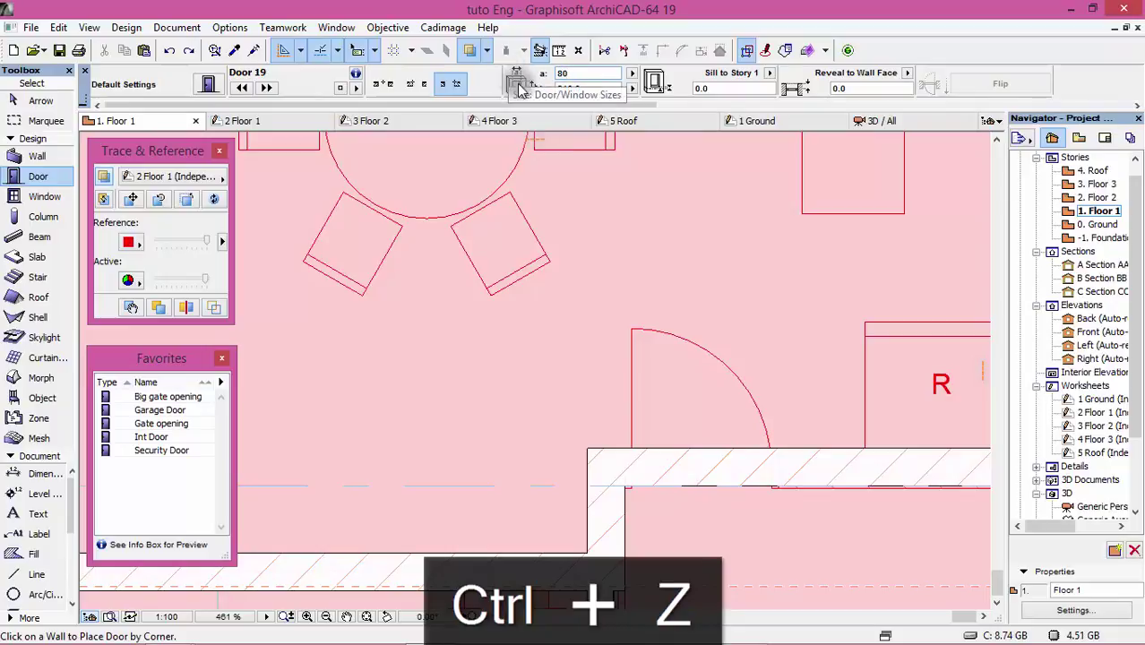
left_click(630, 448)
left_click(634, 334)
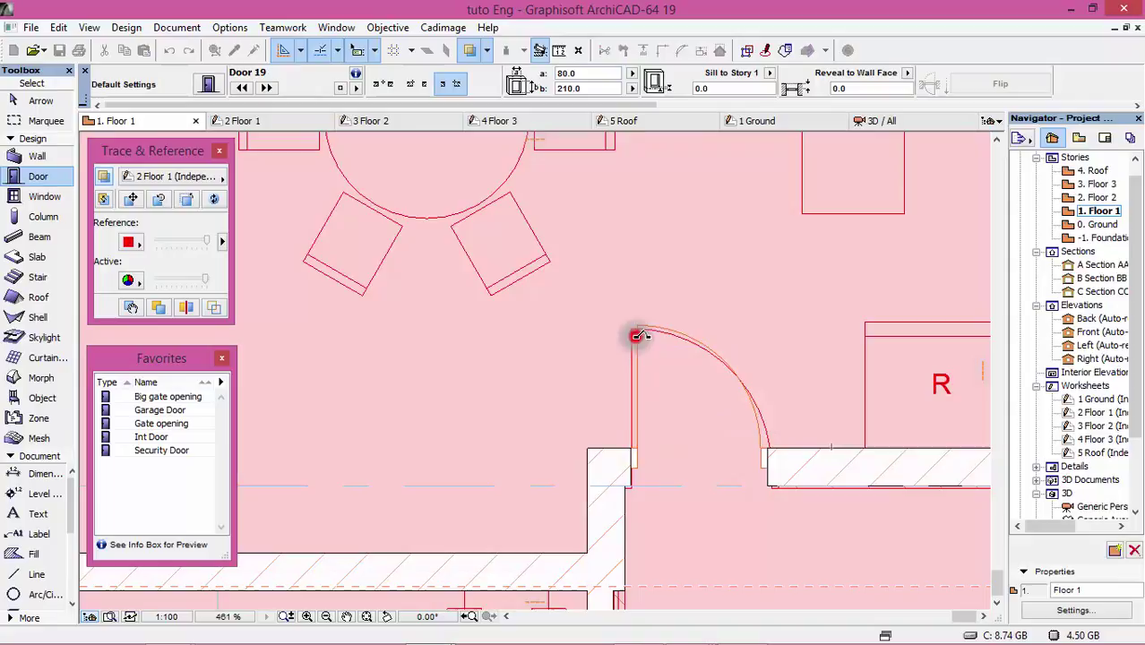
scroll(756, 312, "down", 5)
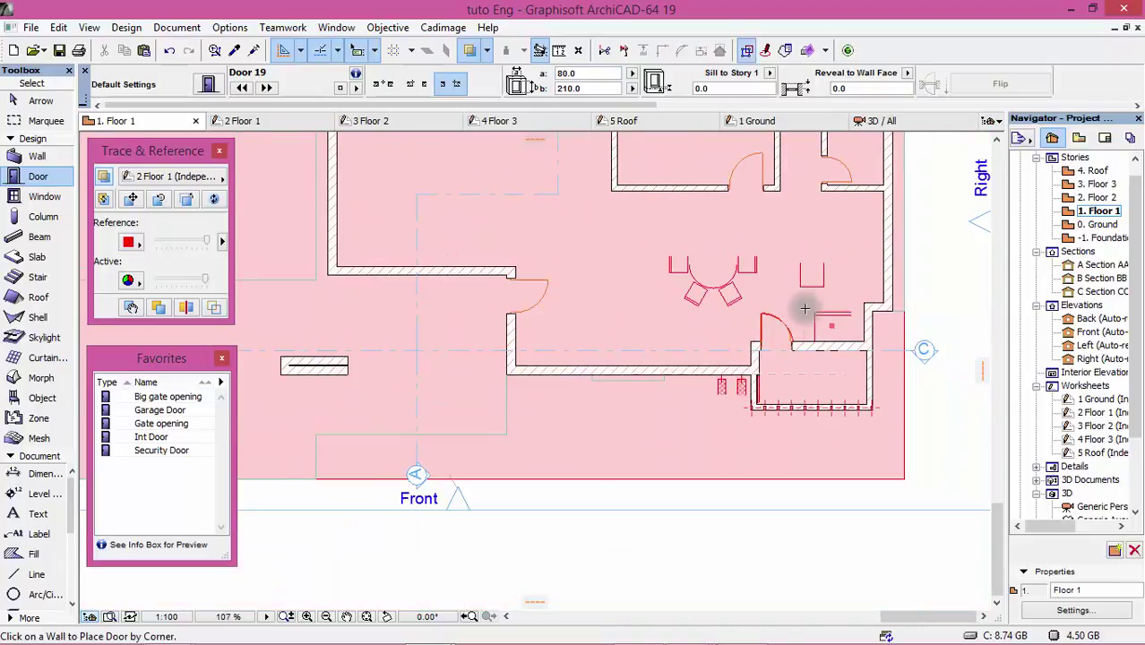
scroll(596, 463, "down", 1)
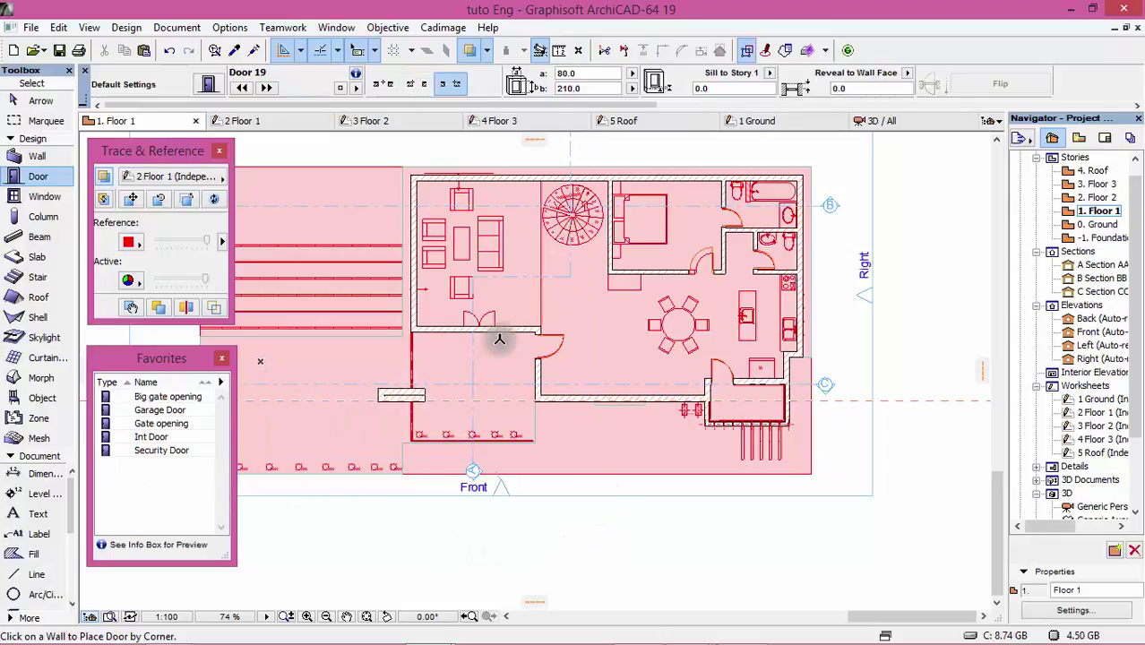
Zoom the plan in and out, then open Door Default Settings showing Door 19
scroll(457, 302, "up", 3)
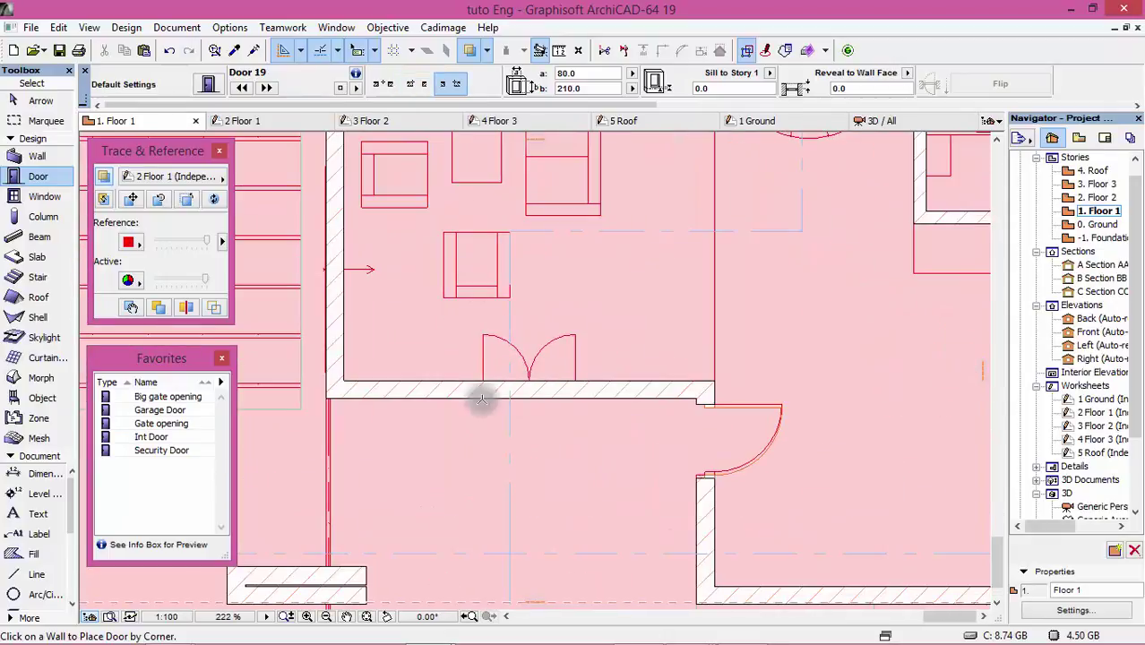
scroll(476, 383, "down", 2)
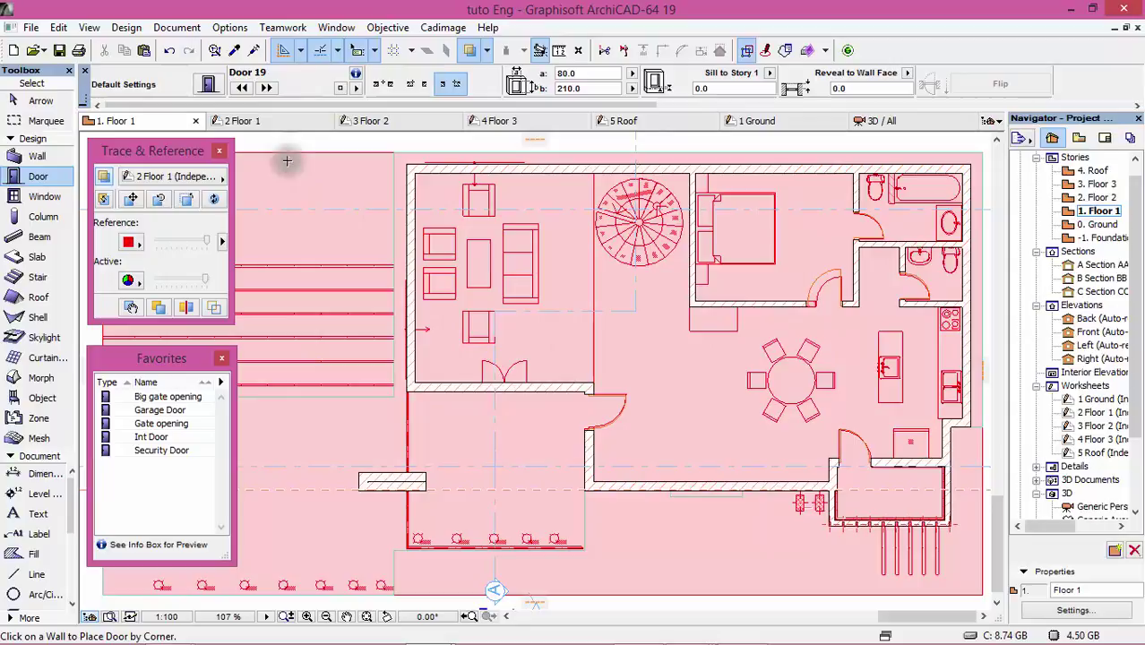
left_click(205, 86)
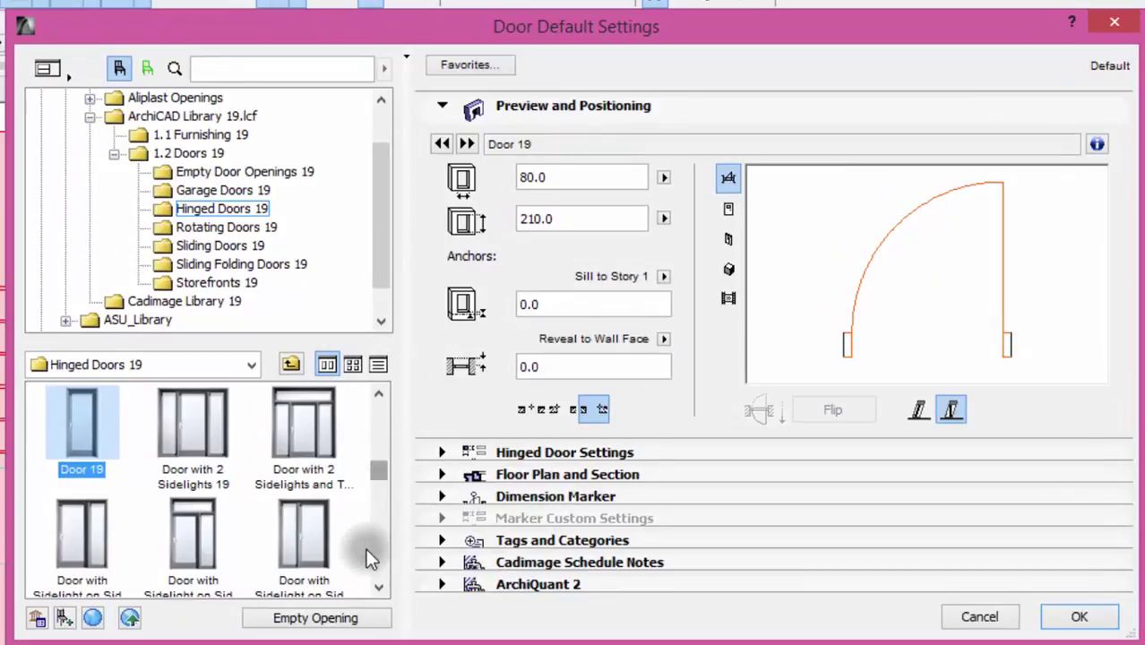
Choose the Double Door 19 model and adjust its width value
scroll(376, 584, "down", 2)
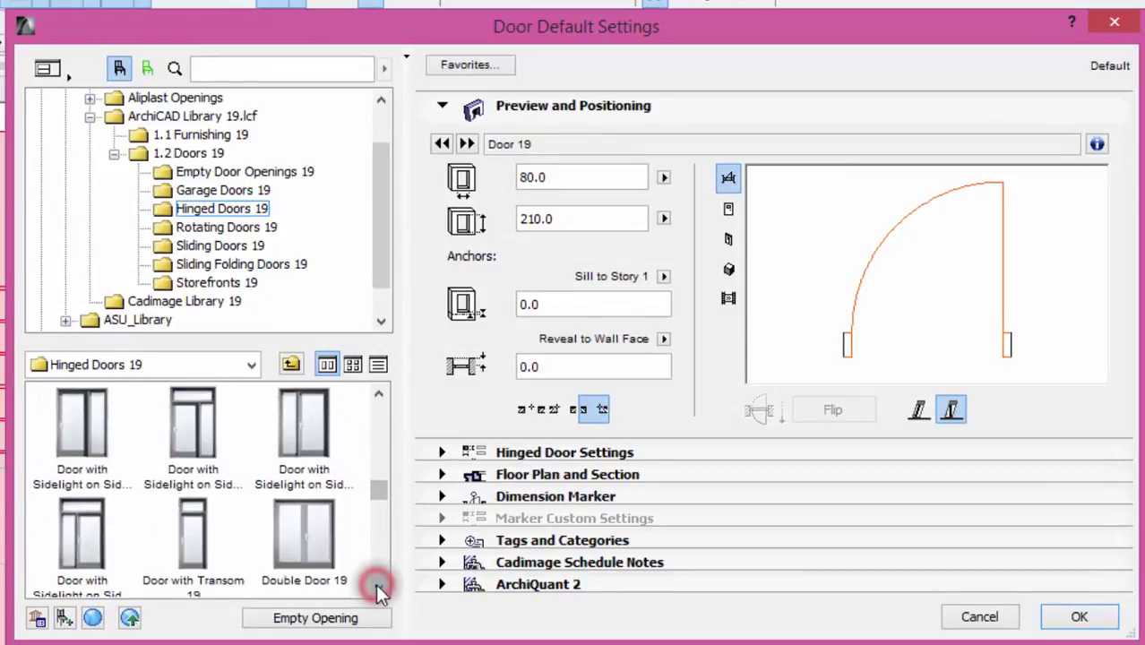
scroll(375, 584, "down", 1)
left_click(309, 461)
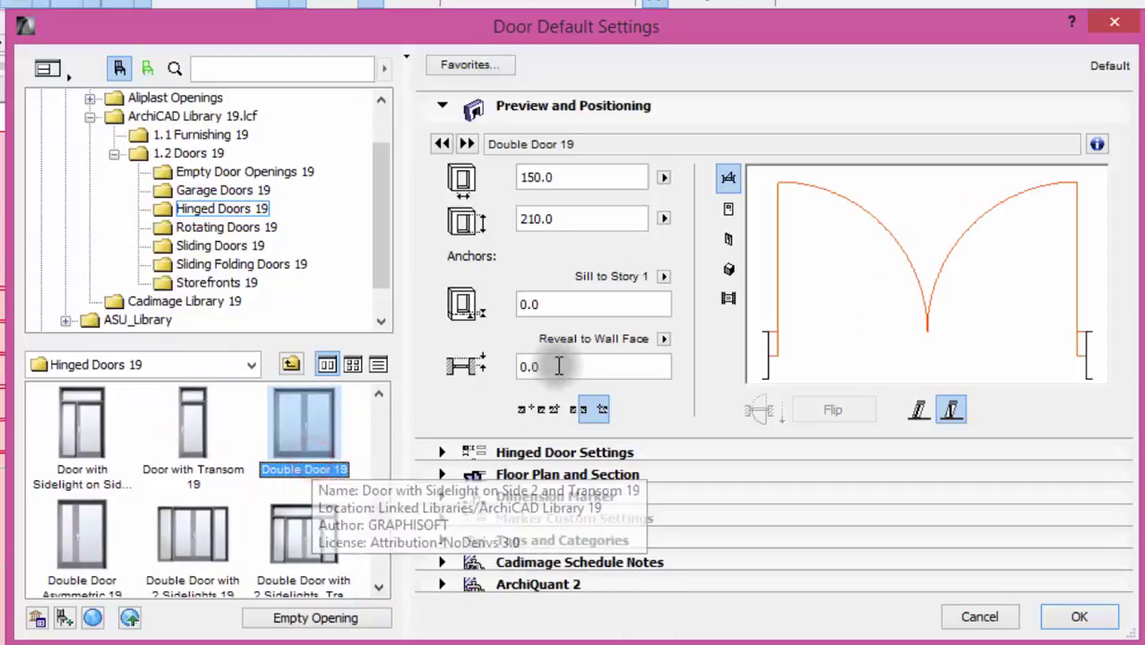
left_click(571, 179)
type("120")
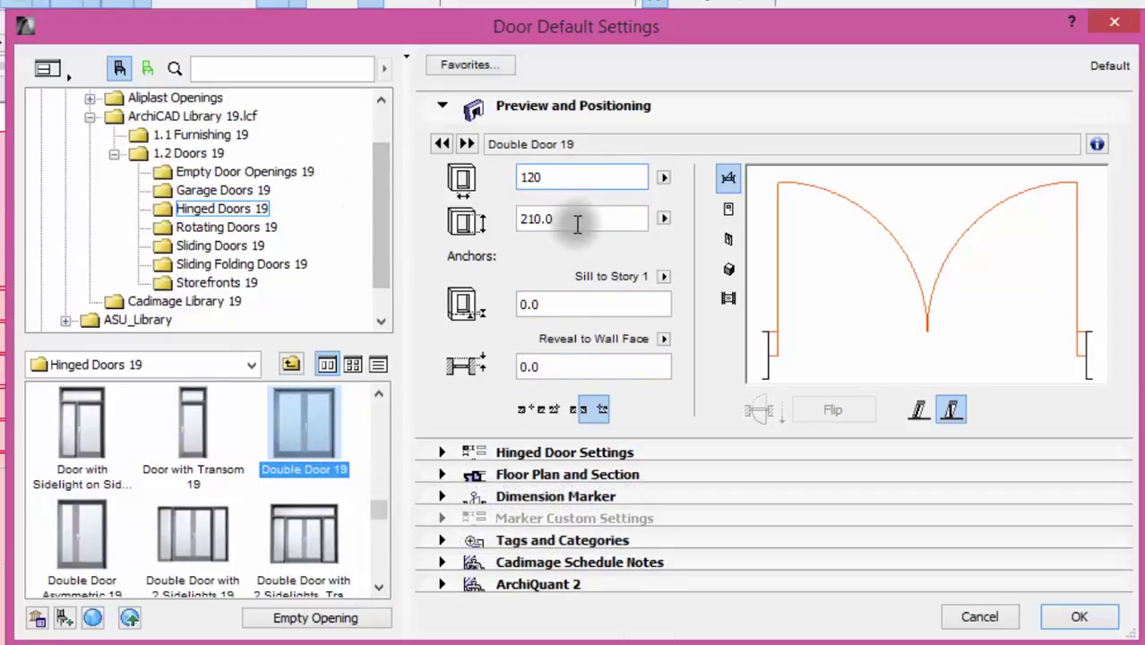
type(".0")
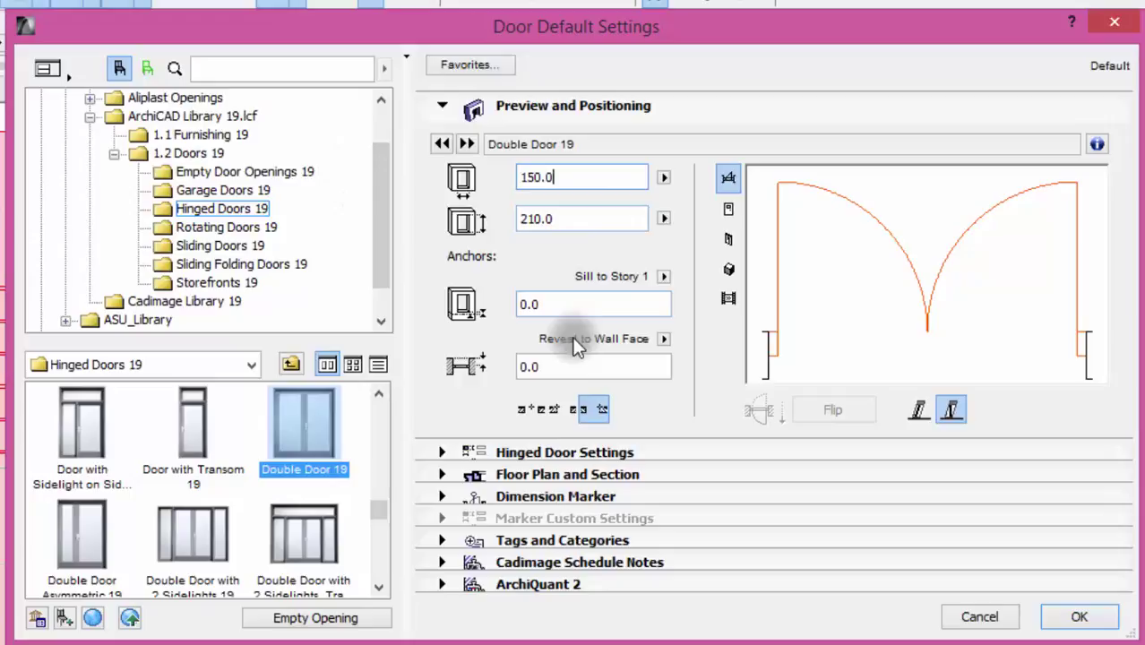
In Hinged Door Settings, give the door a Style 12 leaf and Handle 5
left_click(442, 454)
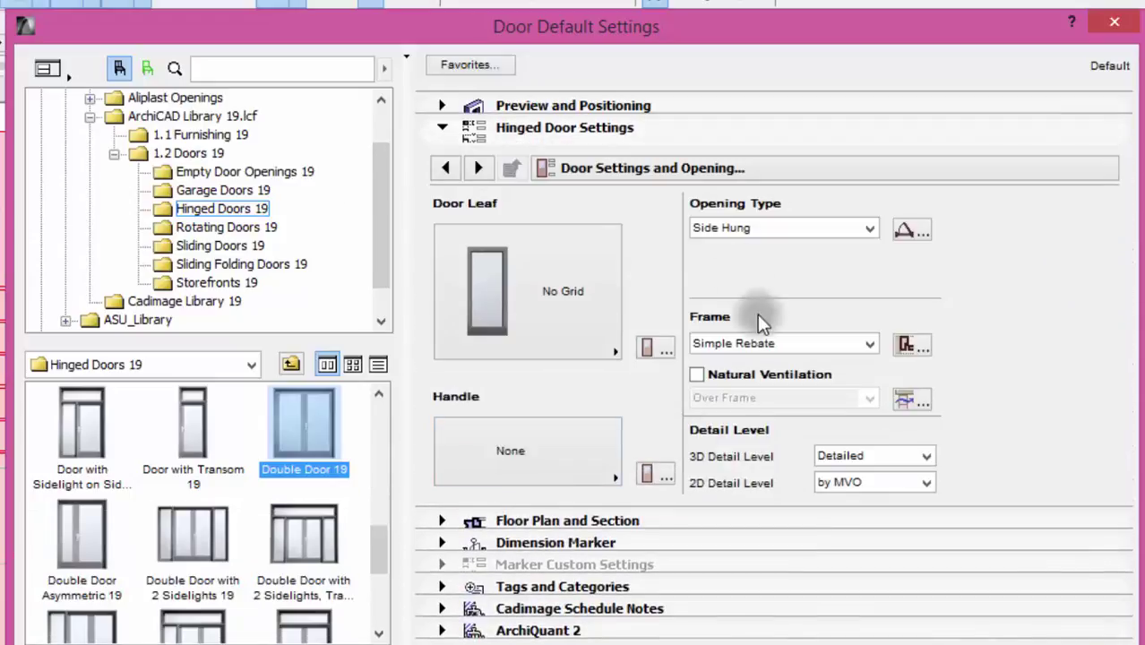
left_click(535, 346)
scroll(725, 308, "down", 1)
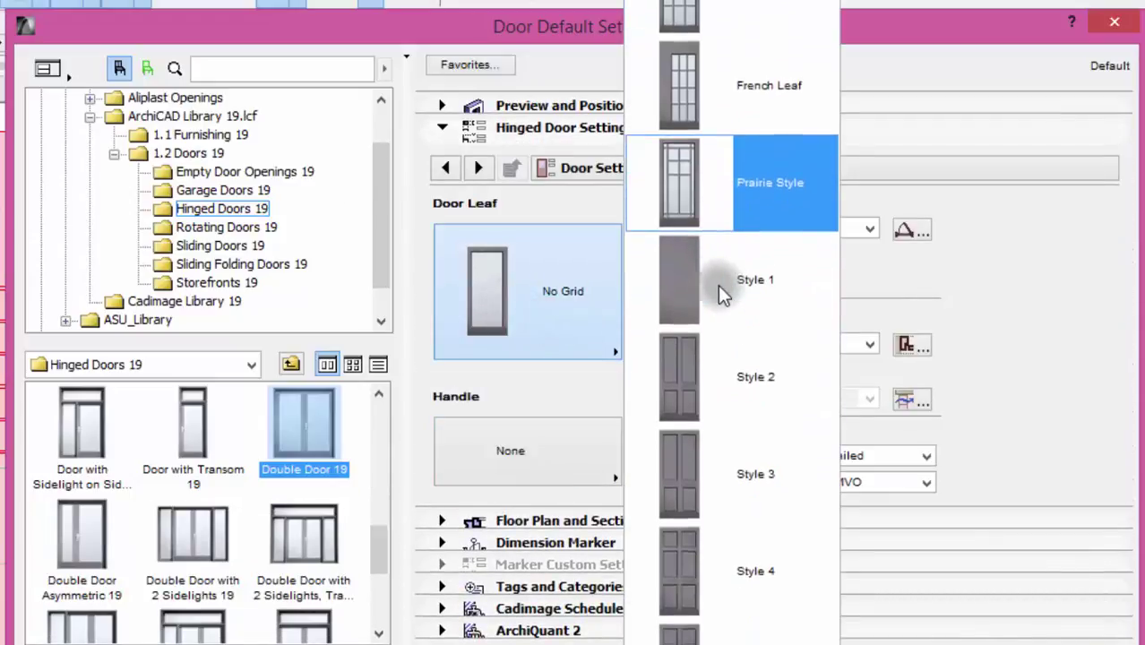
scroll(721, 296, "down", 5)
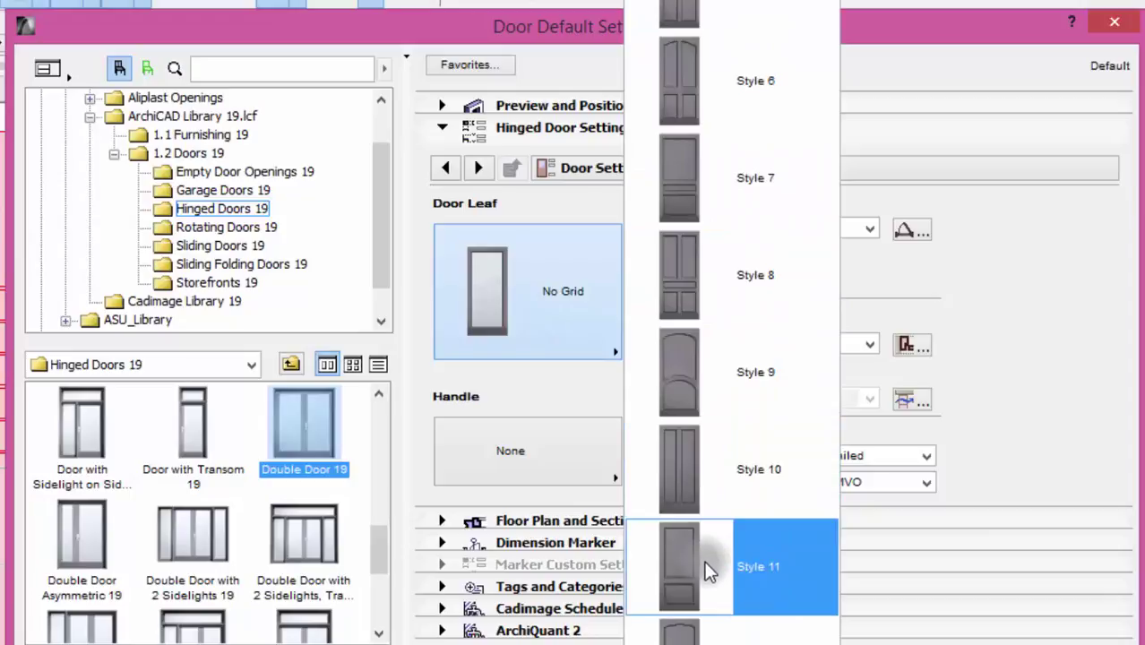
left_click(702, 627)
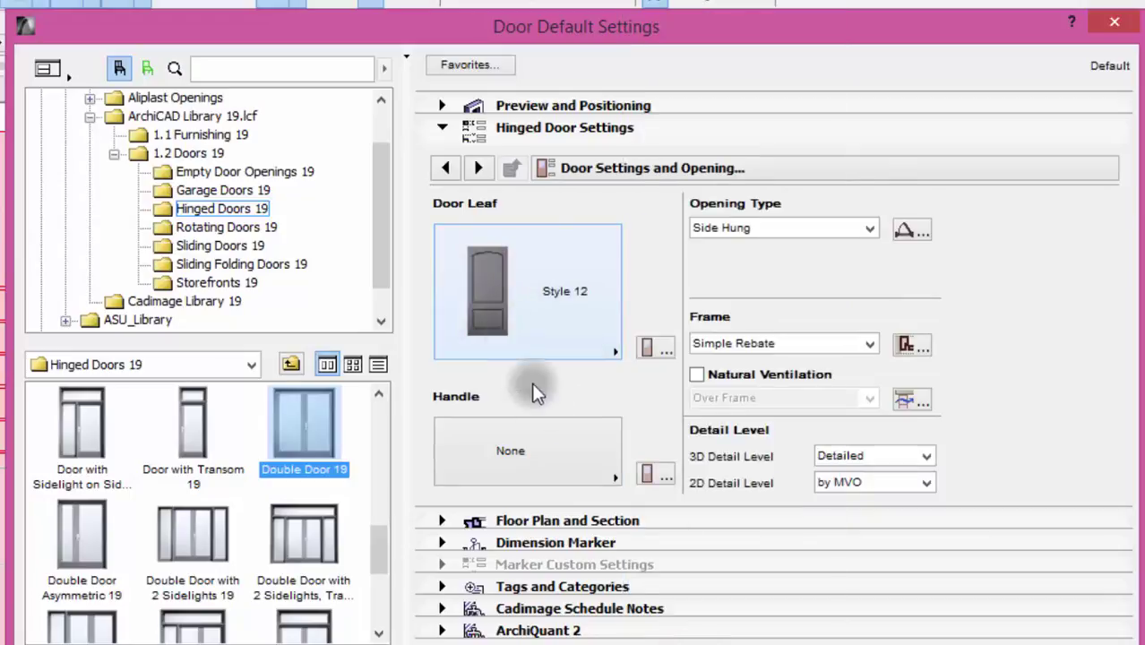
left_click(558, 452)
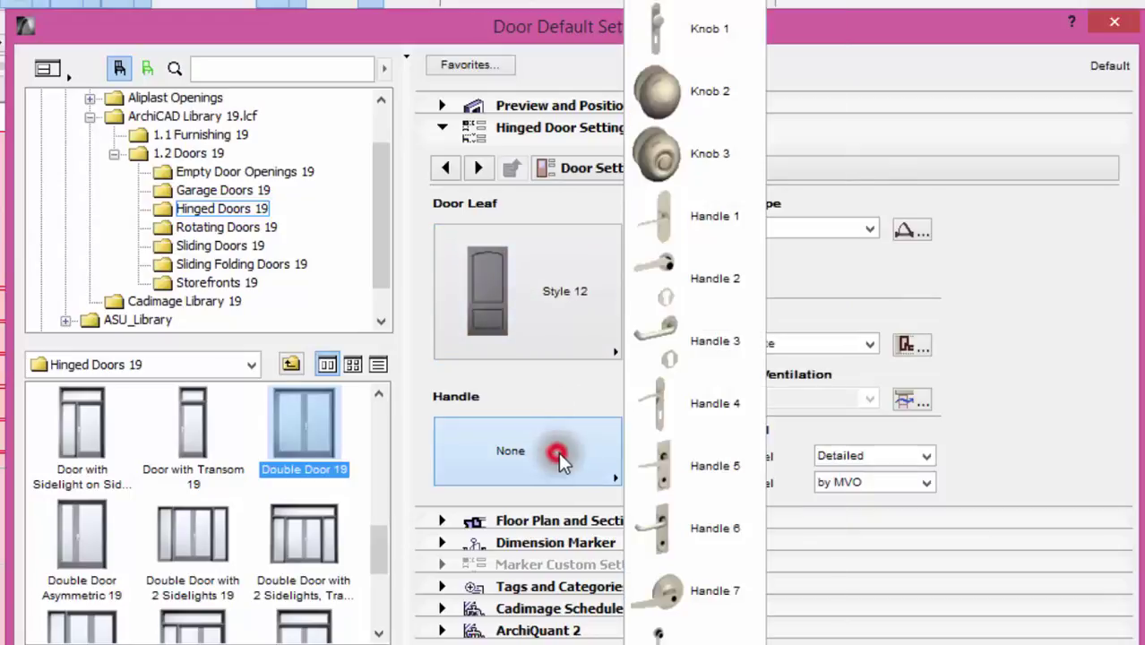
left_click(675, 464)
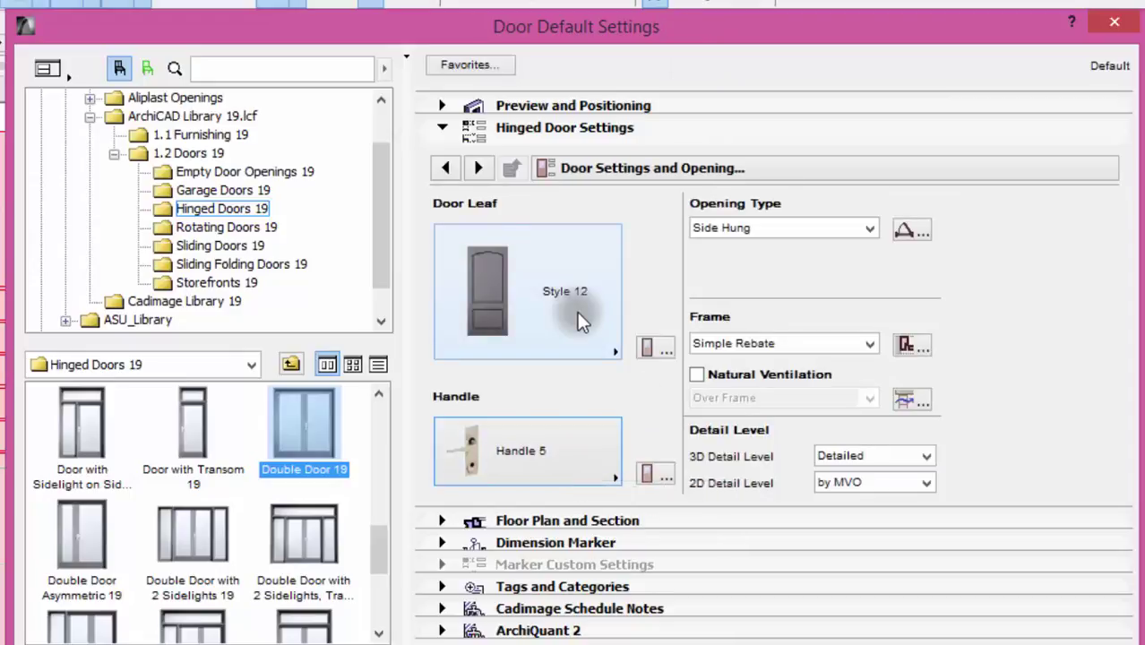
left_click(617, 166)
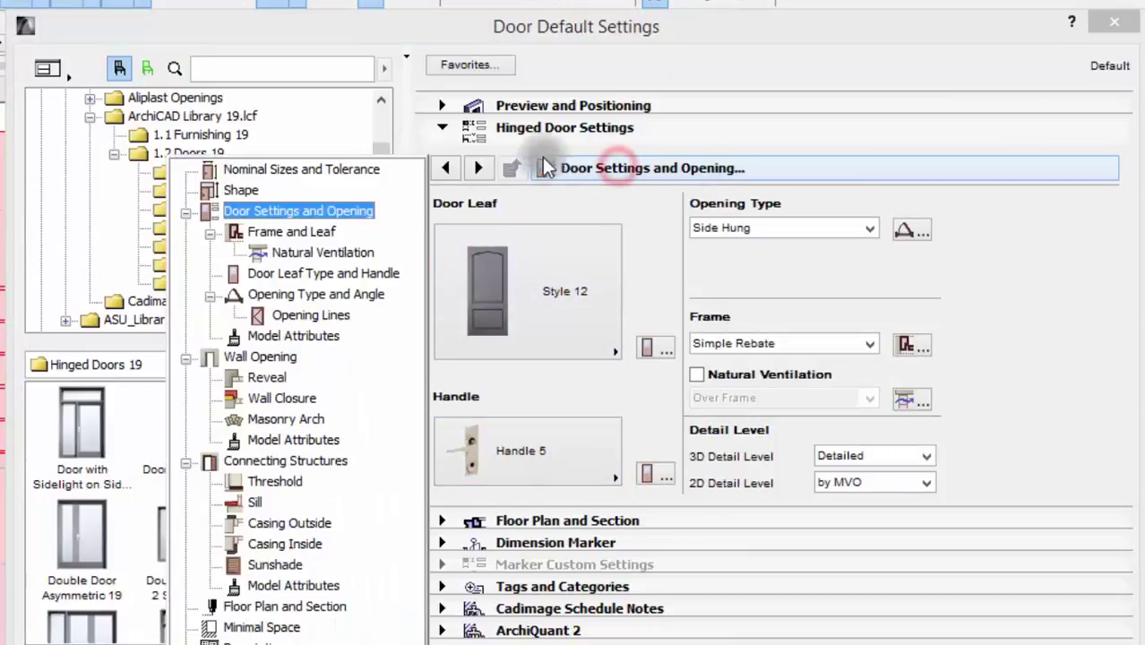
Make the door surfaces uniform Wood - Oak Light in Model Attributes
left_click(272, 335)
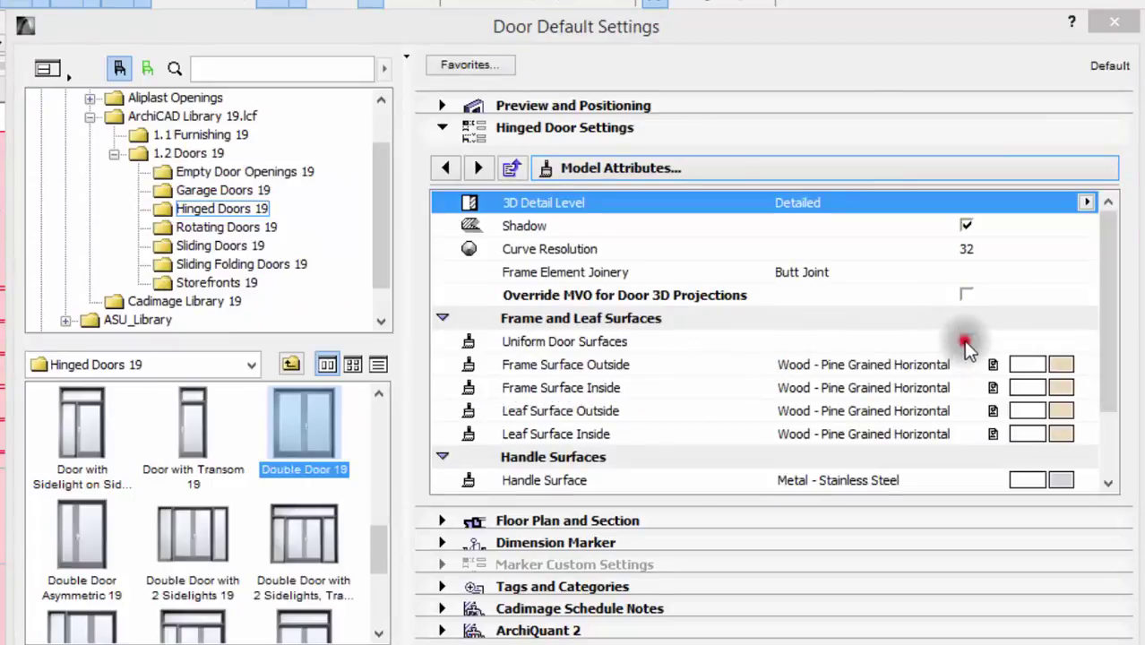
left_click(966, 341)
left_click(1058, 363)
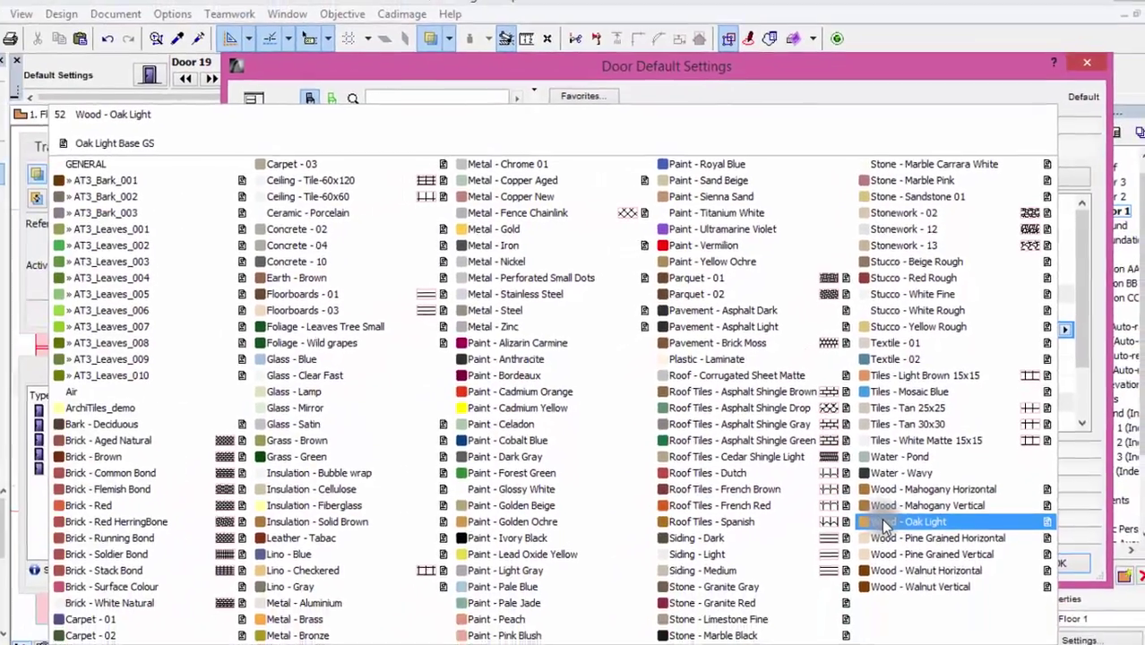
left_click(883, 522)
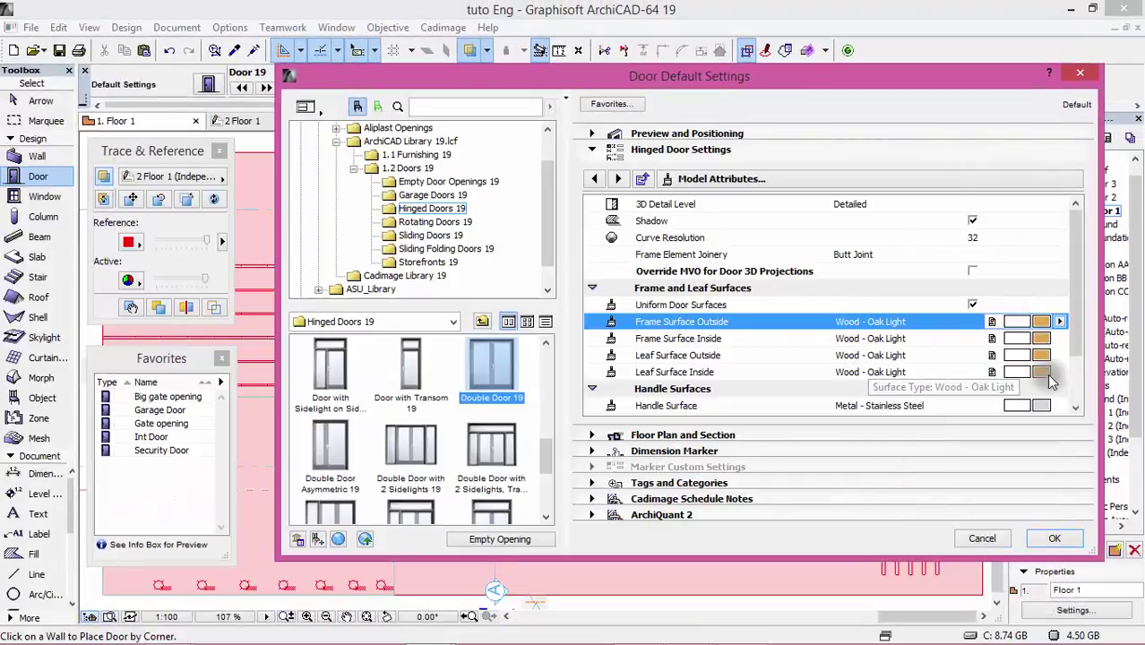
Switch off both the outside and inside door casings
left_click(723, 178)
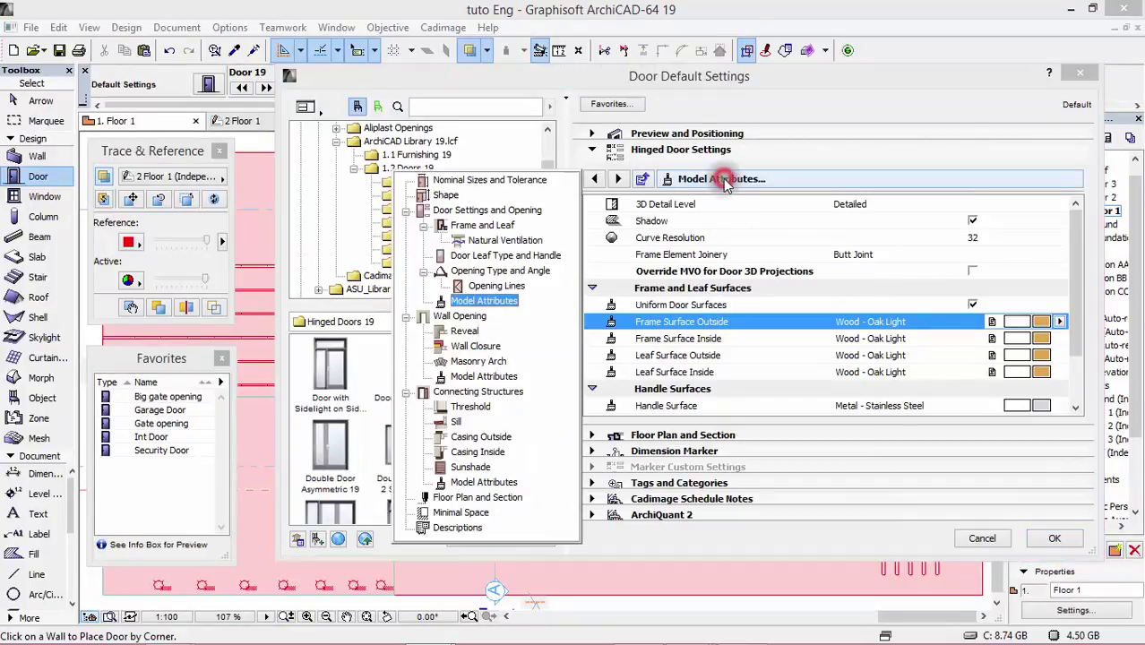
left_click(475, 437)
left_click(663, 223)
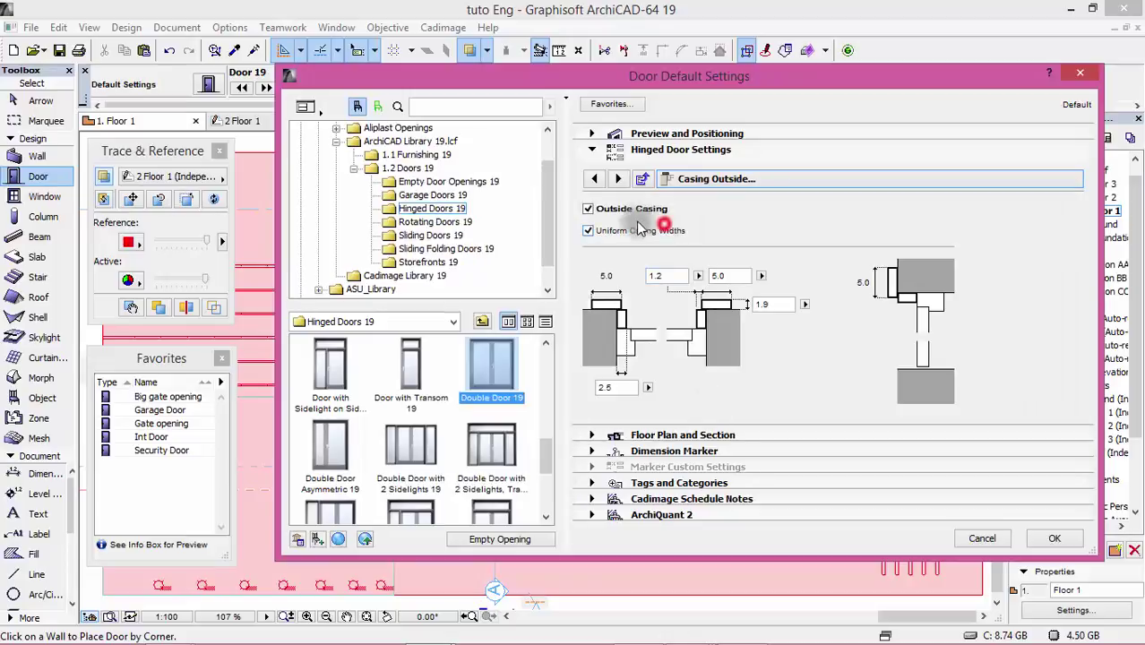
left_click(588, 209)
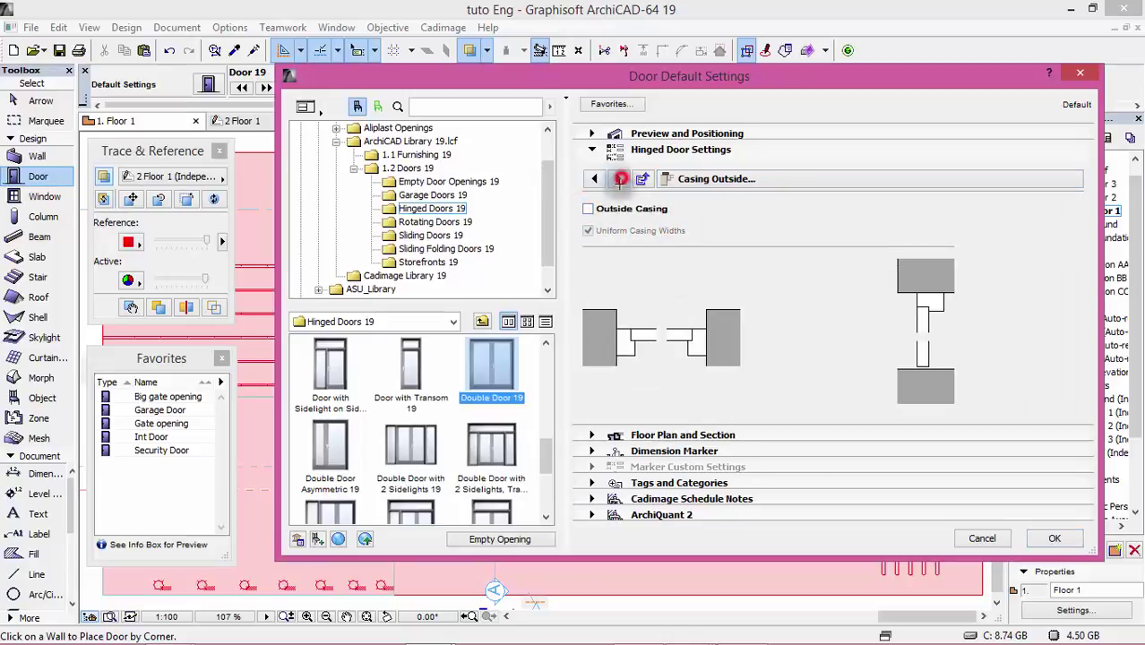
left_click(620, 179)
left_click(588, 209)
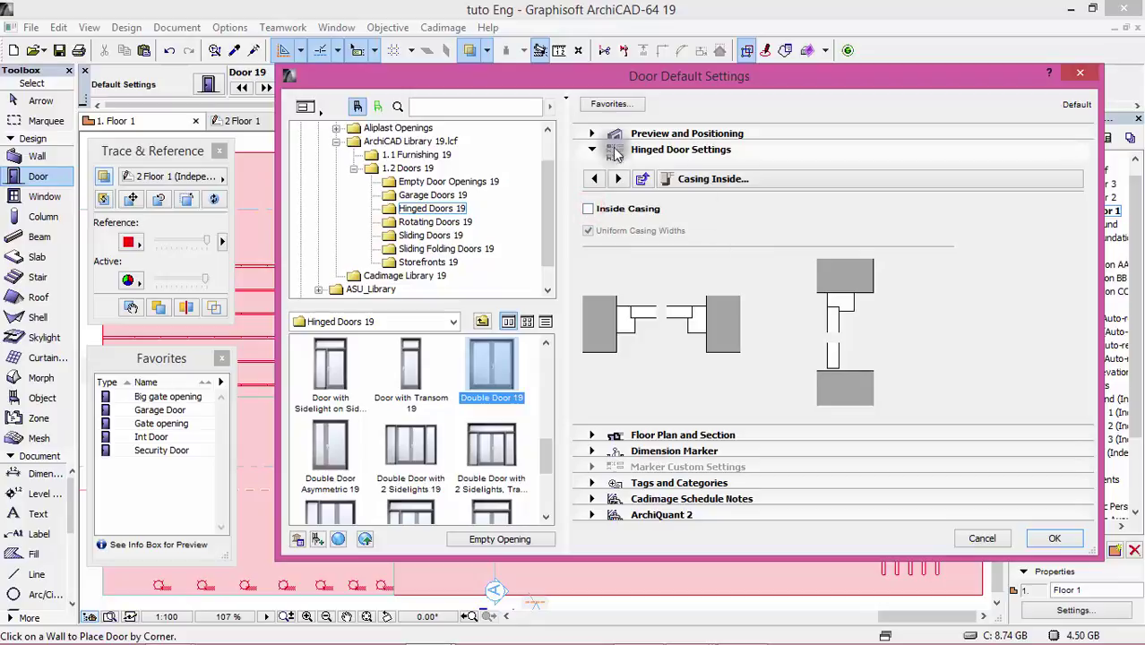
Accept the settings and set the Double Door 19 into the wall below the living room
left_click(1050, 541)
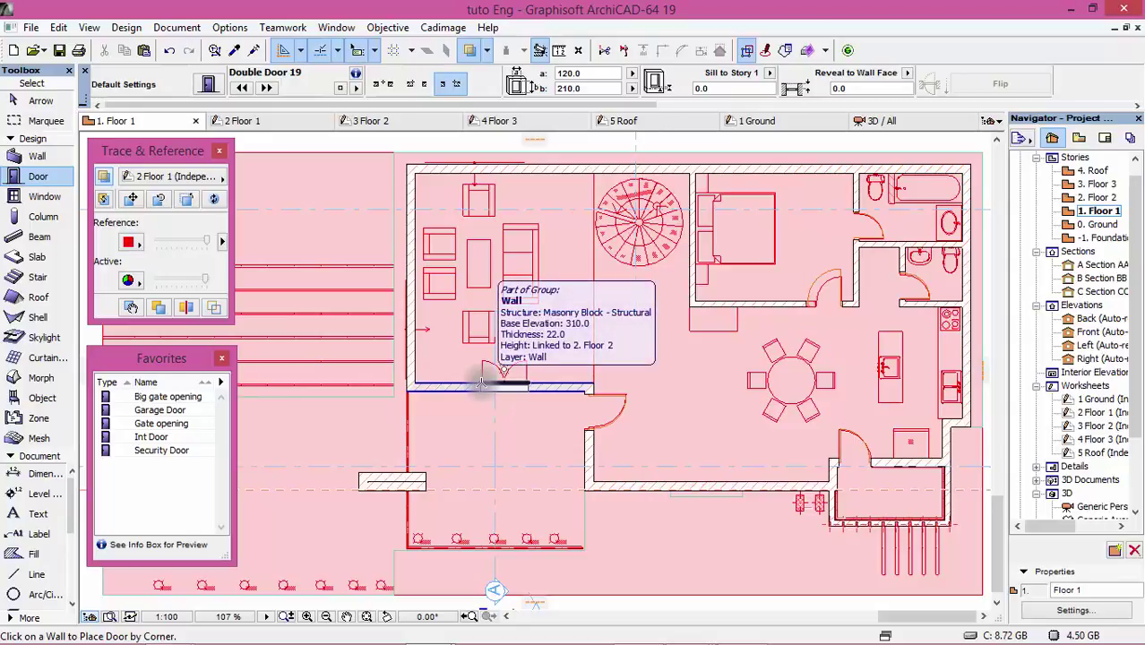
left_click(507, 384)
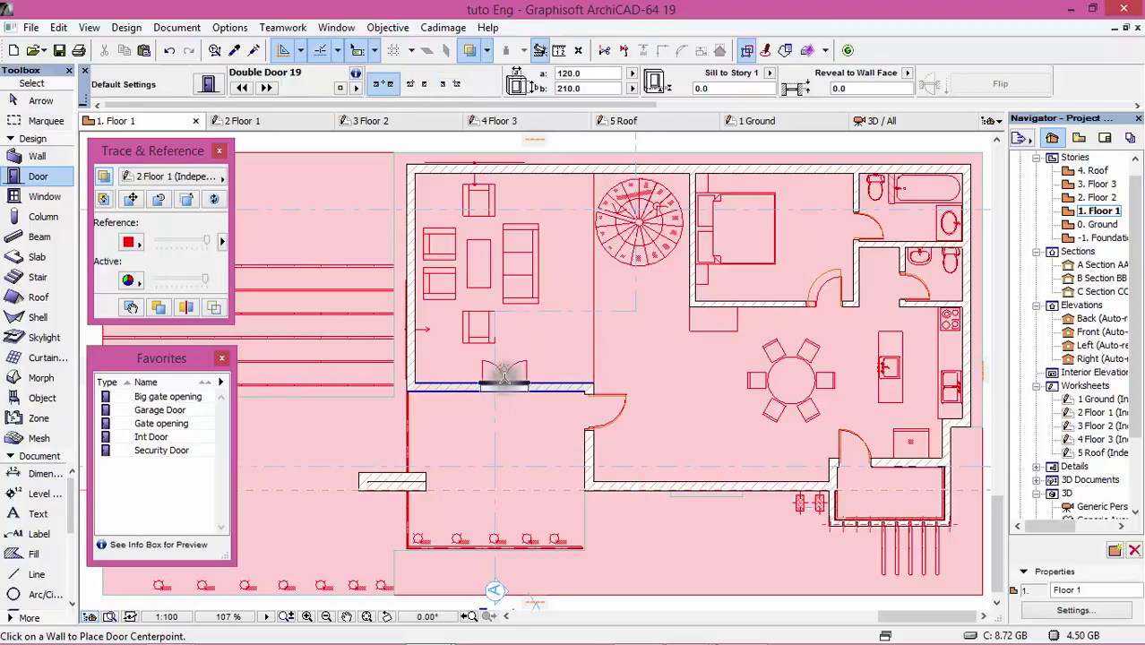
left_click(504, 383)
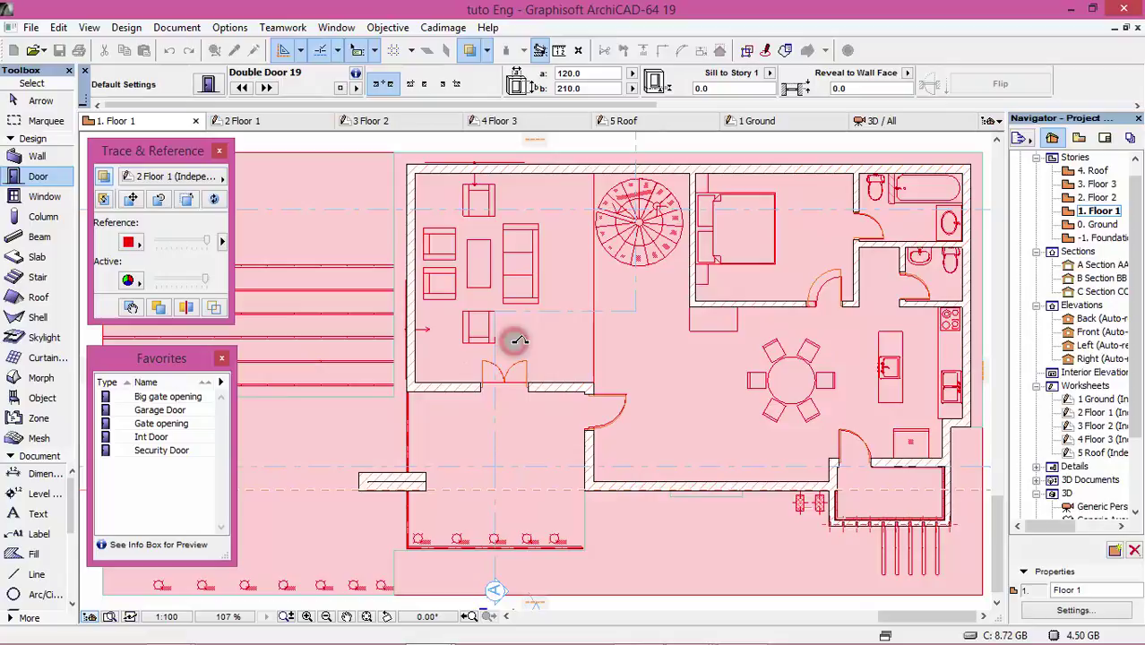
scroll(532, 389, "up", 2)
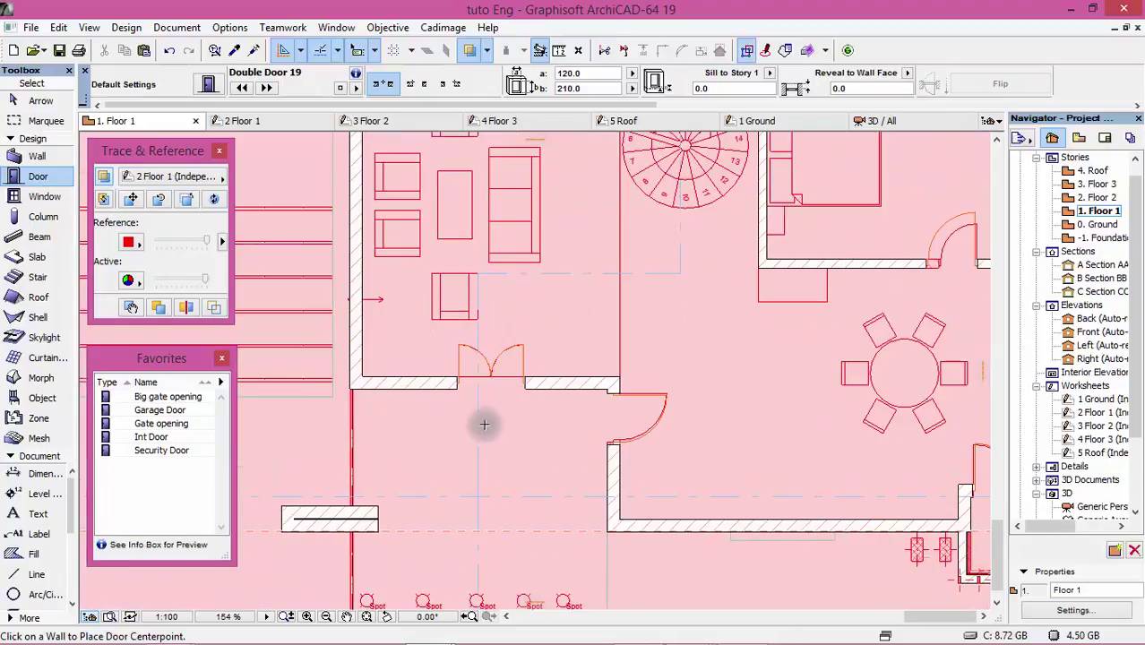
scroll(484, 424, "down", 3)
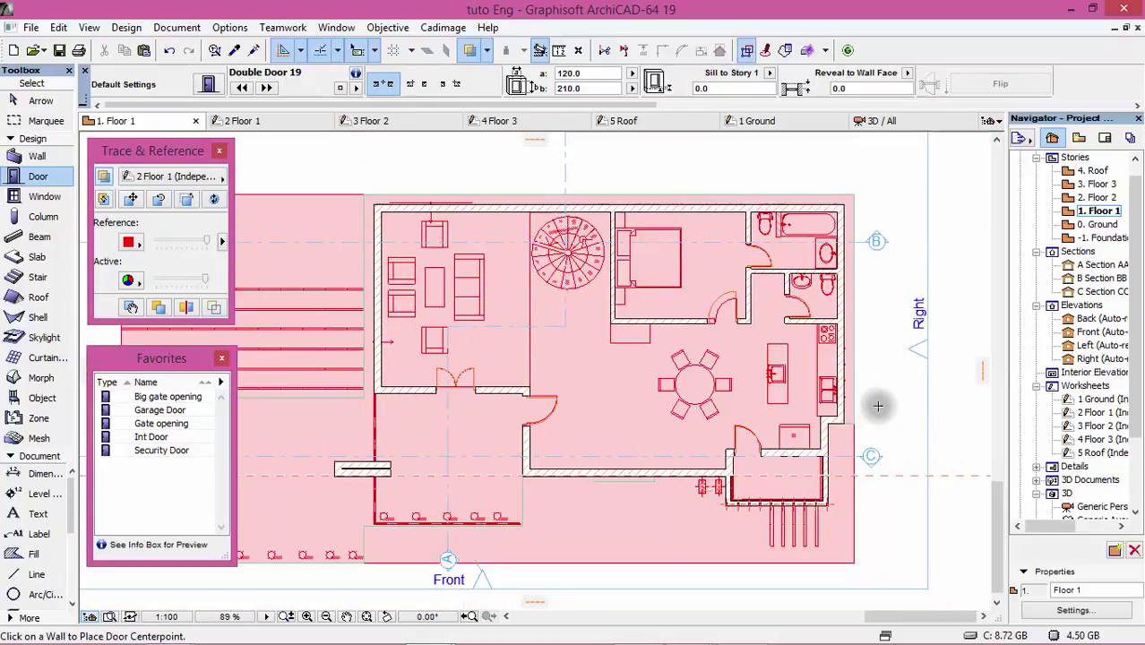
Switch to Floor 2 traced over its worksheet and load the Int Door favourite at 80 width
double_click(1099, 199)
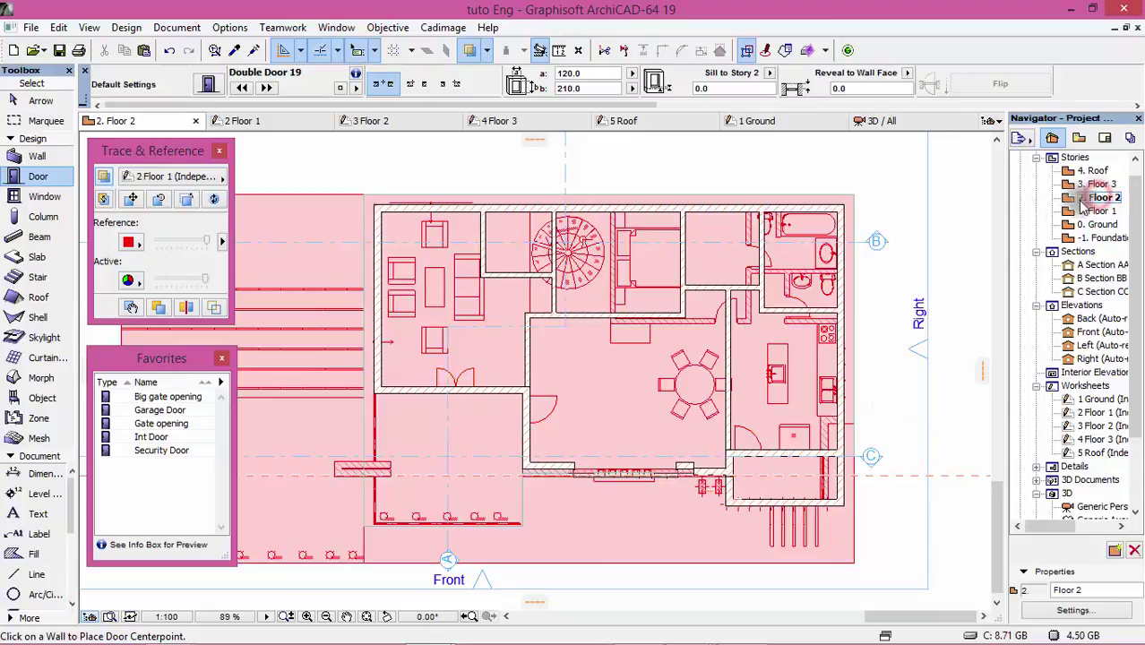
left_click(175, 176)
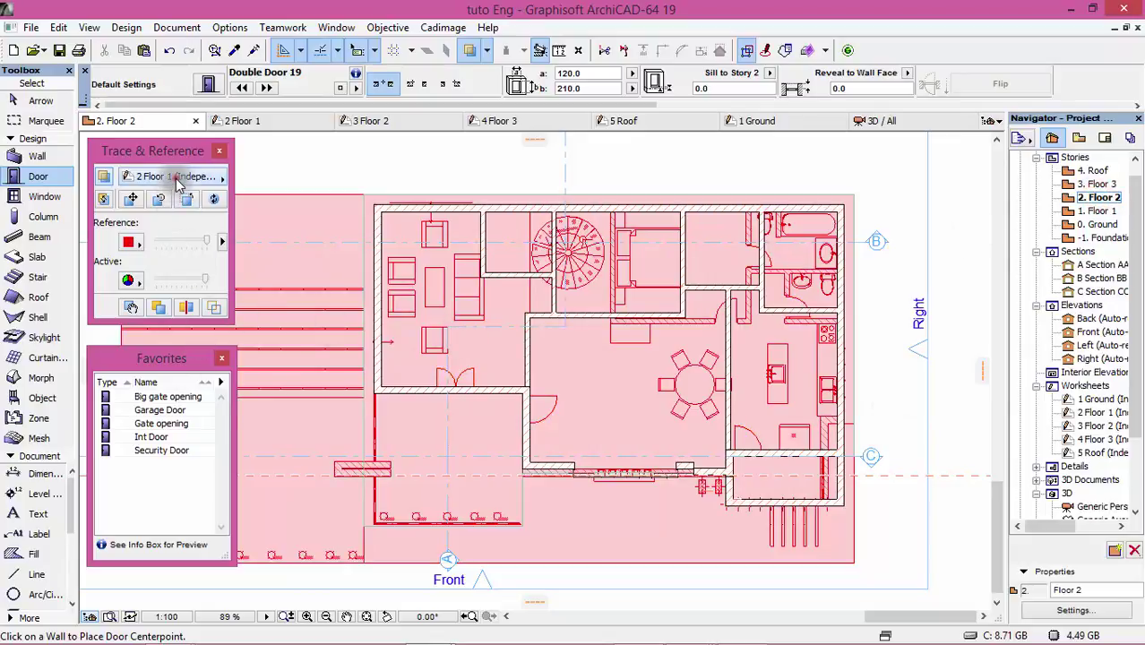
left_click(257, 267)
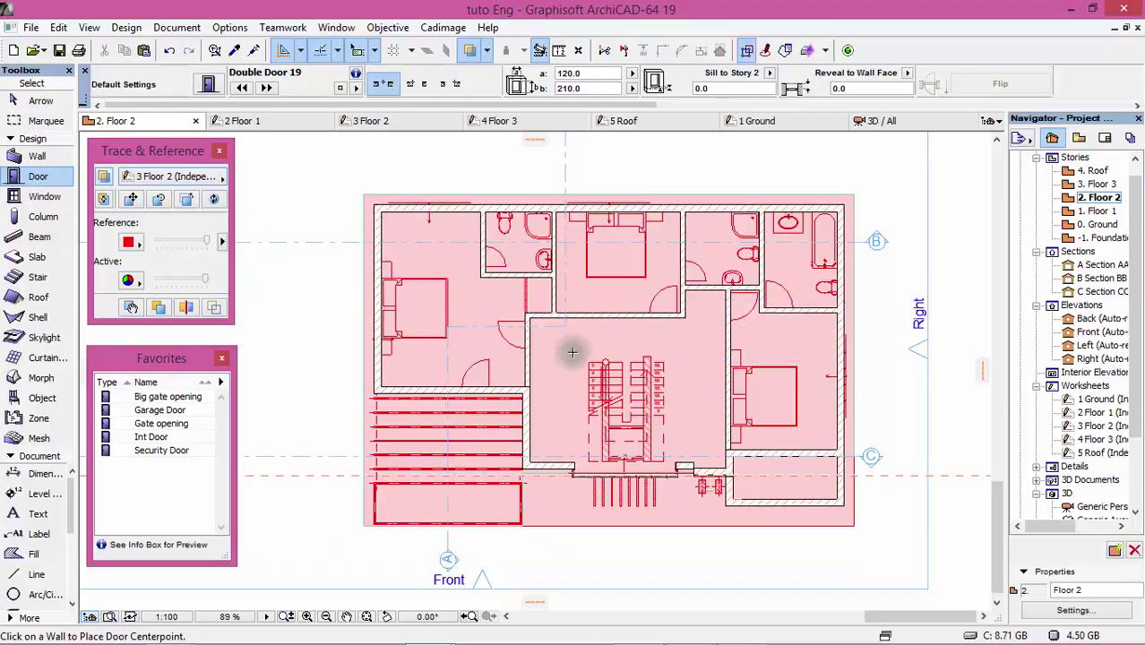
double_click(151, 436)
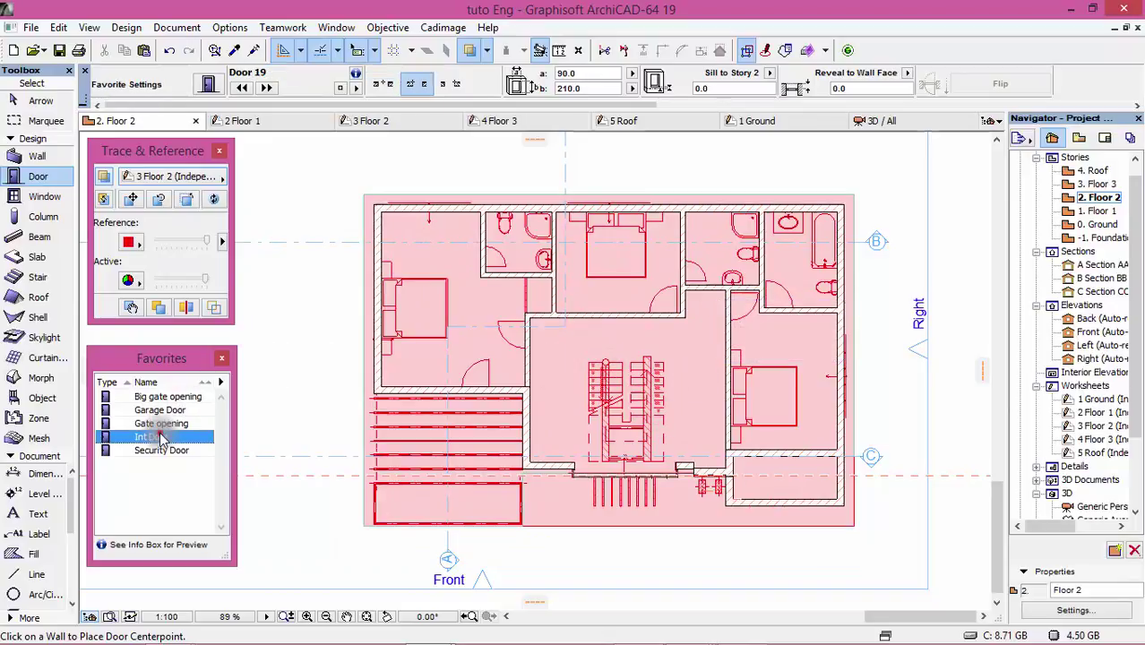
scroll(522, 338, "up", 5)
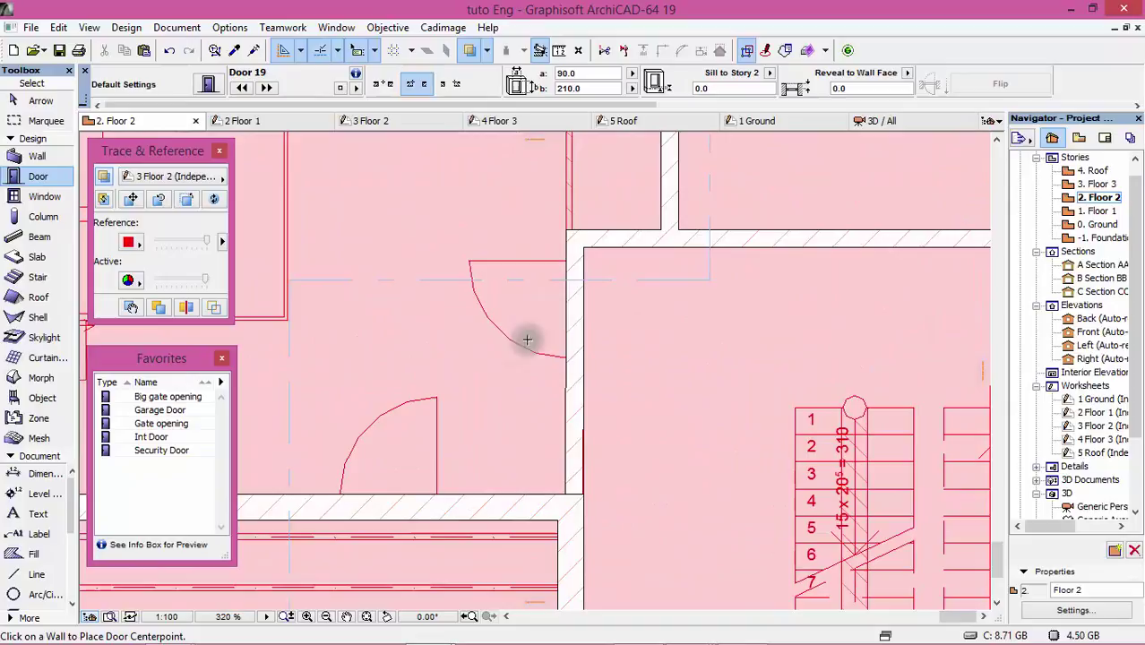
left_click(578, 76)
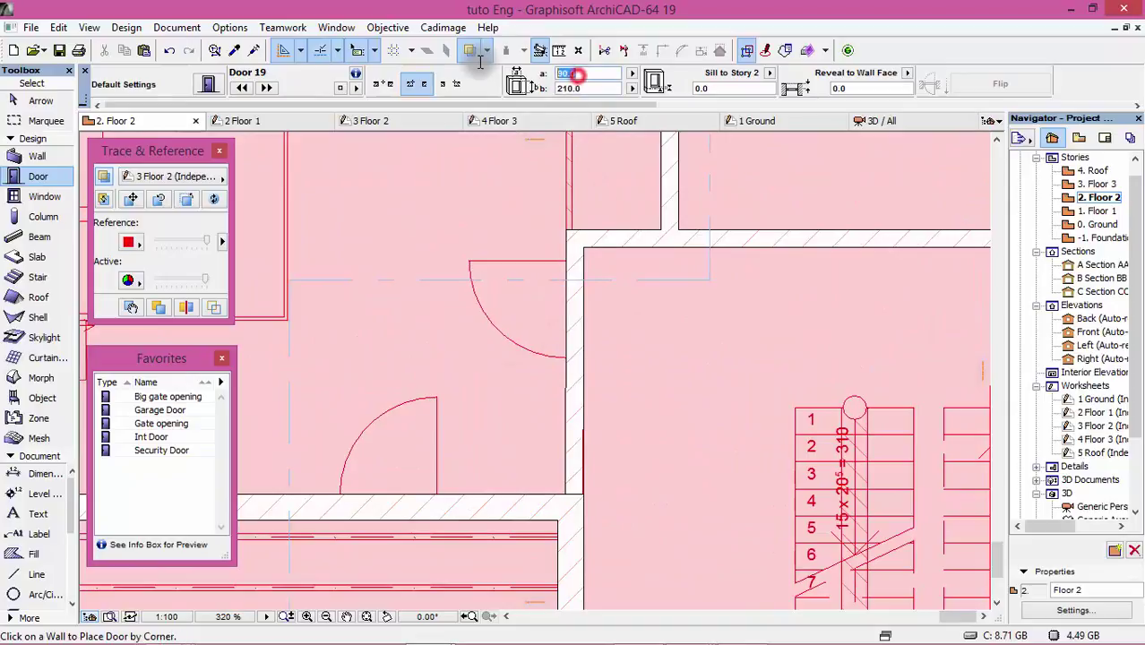
type("80")
key("Return")
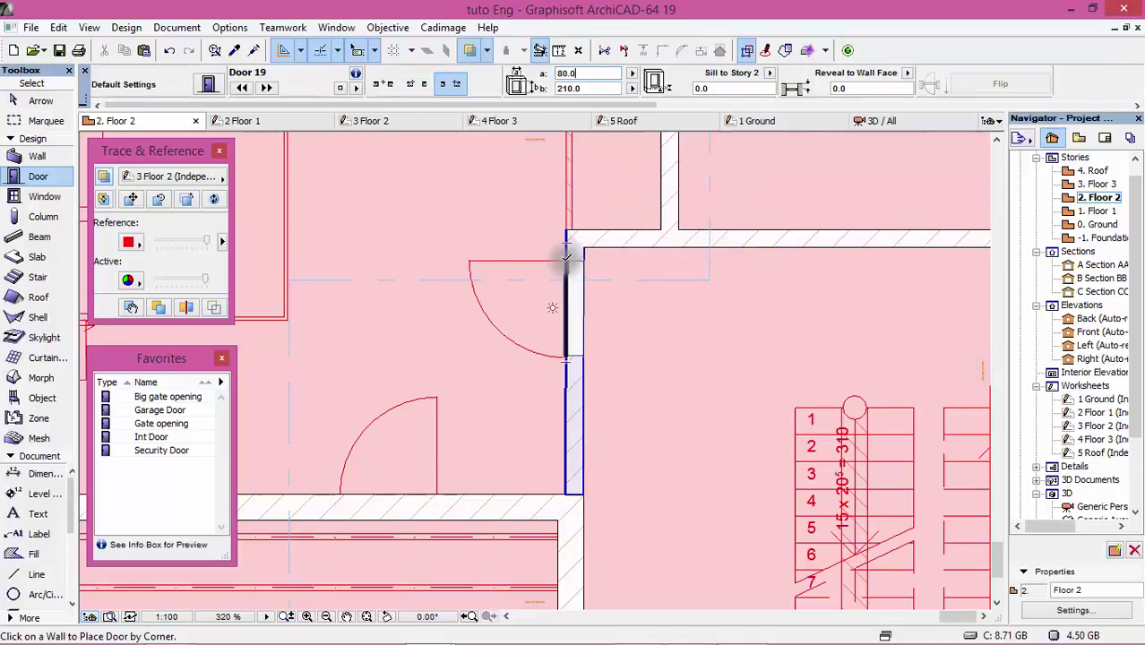
Place three doors: by the stairs, in the lower wall, and swinging into the bathroom
left_click(564, 260)
left_click(494, 240)
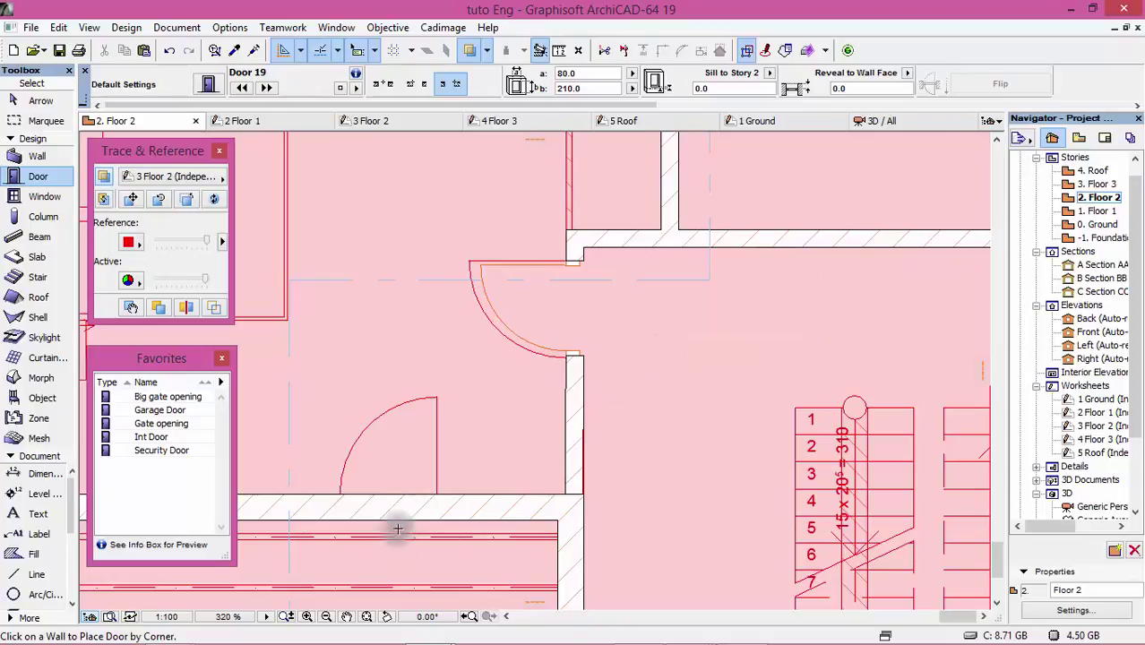
left_click(435, 494)
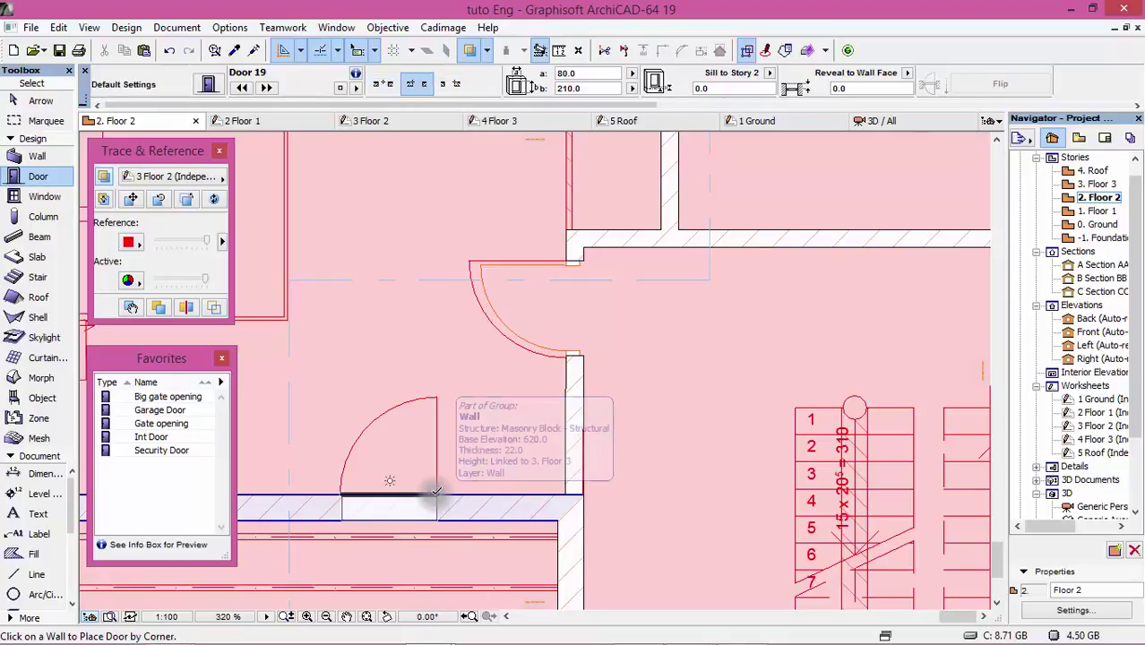
left_click(466, 504)
scroll(376, 488, "down", 5)
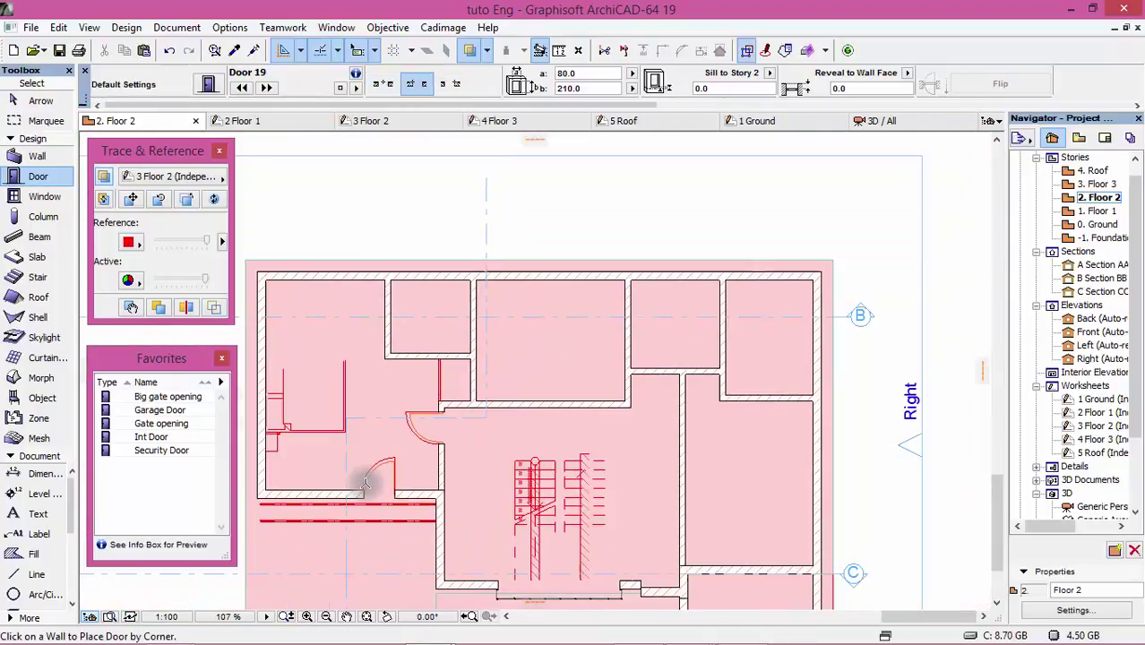
scroll(348, 327, "up", 5)
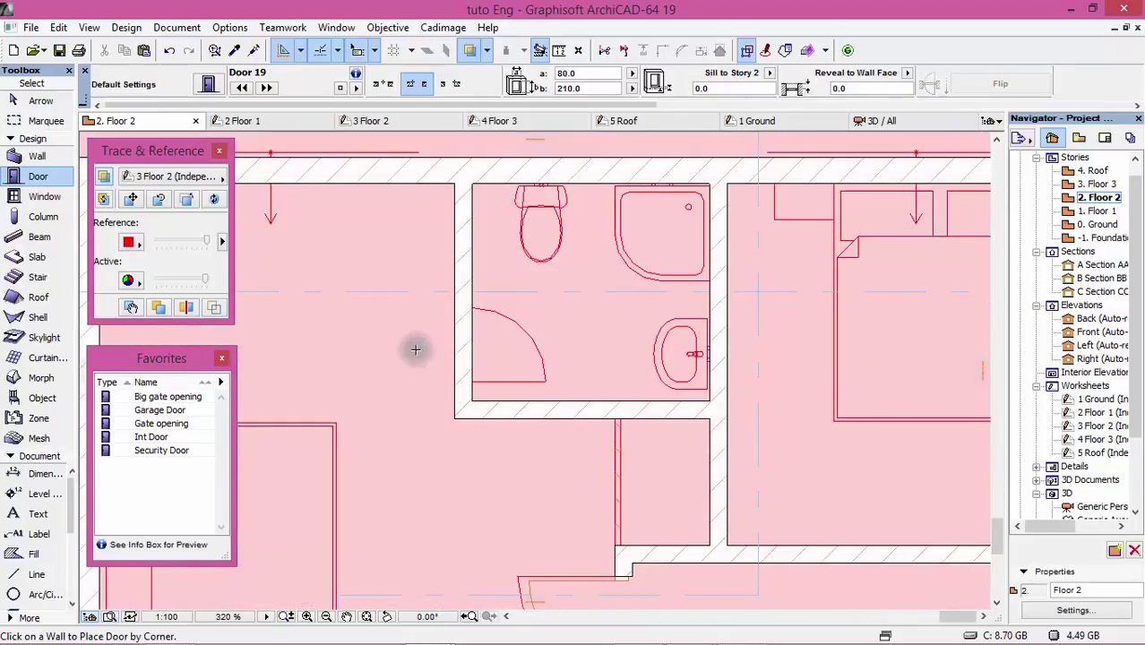
left_click(473, 384)
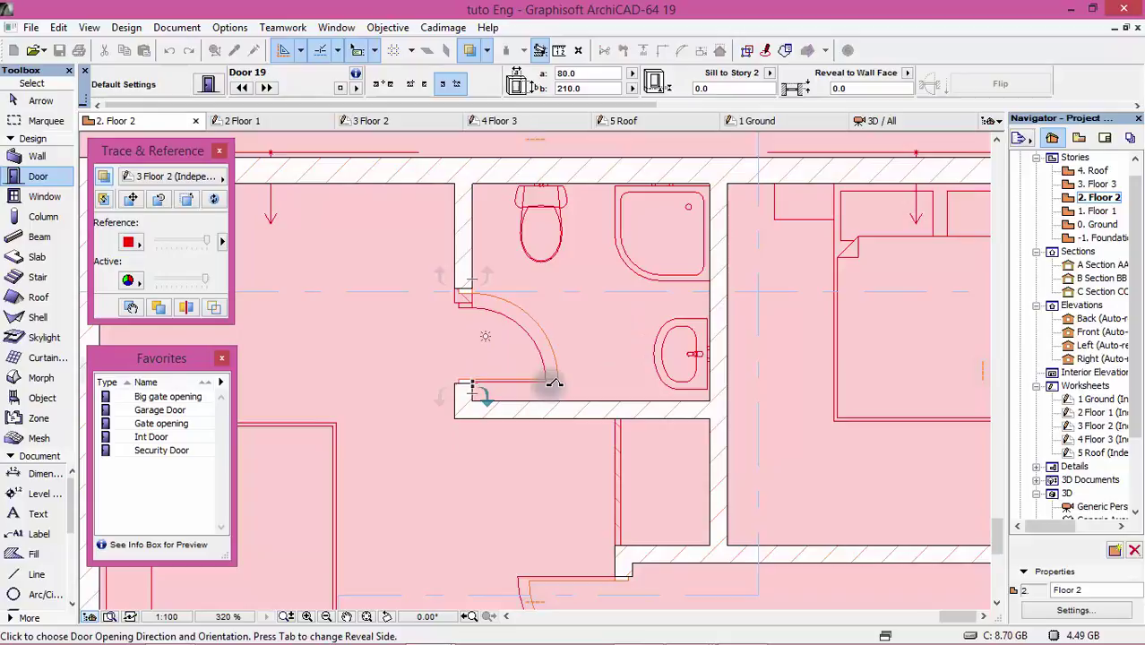
left_click(554, 383)
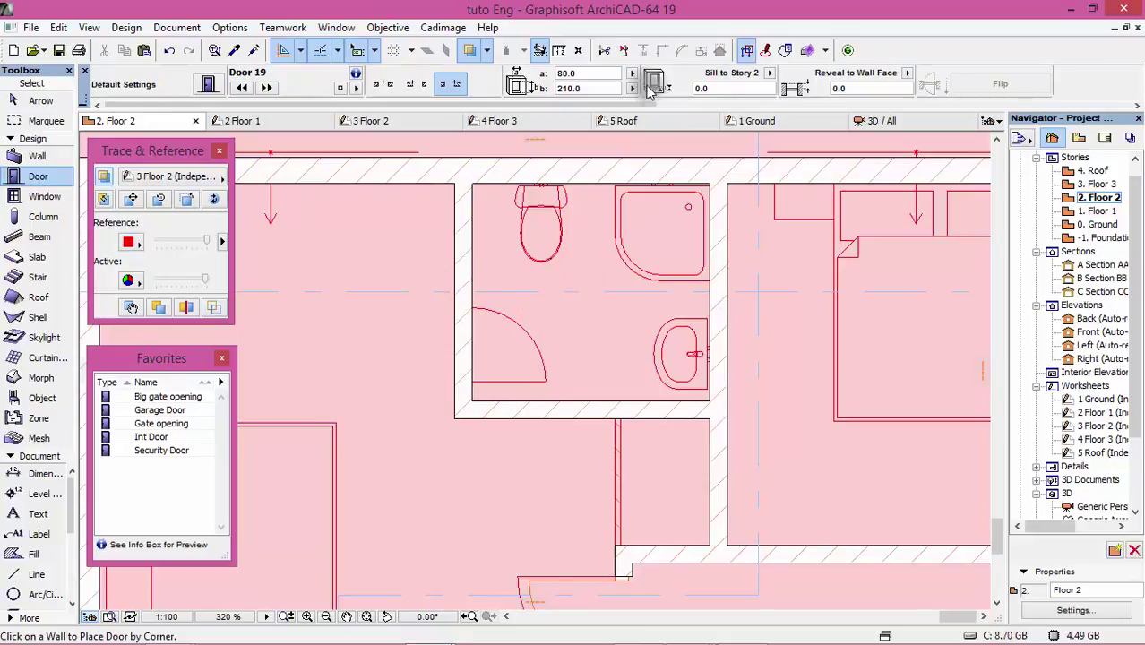
Change the door width to 70 and place two doors opening into the bathroom
left_click(570, 73)
mouse_move(498, 121)
type("70")
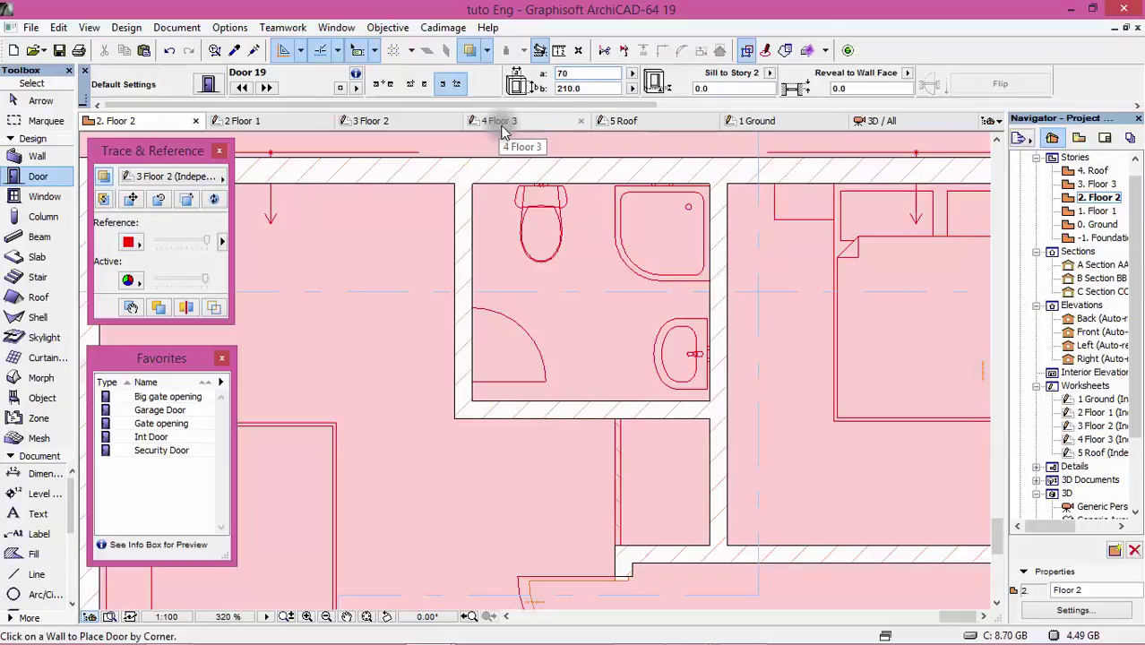
key("Return")
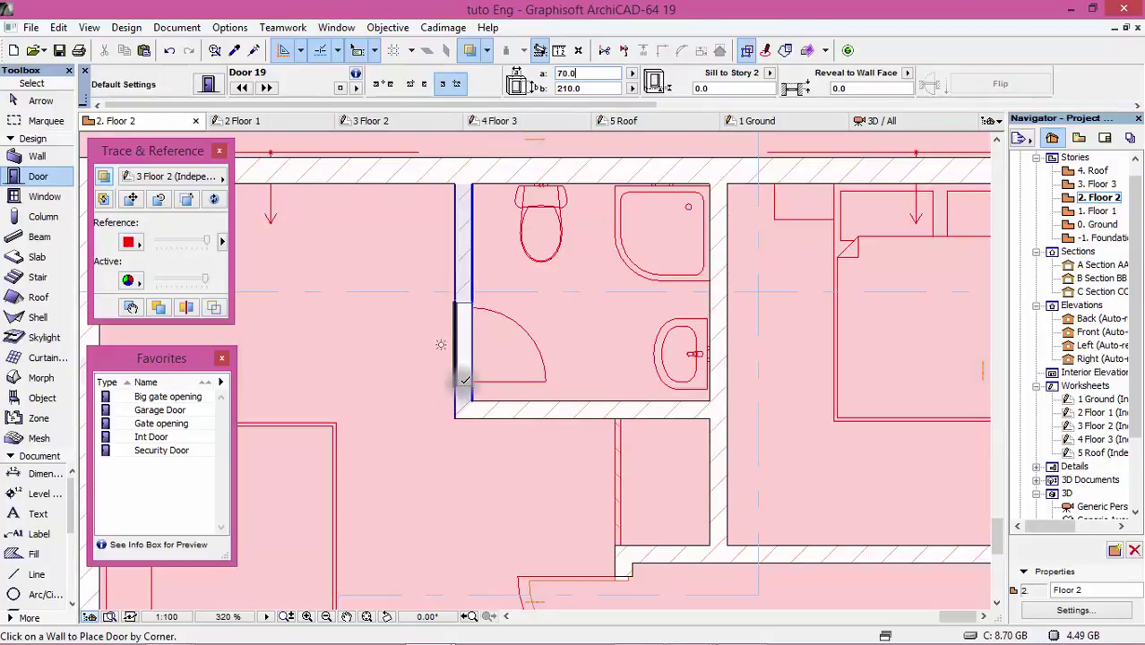
left_click(474, 376)
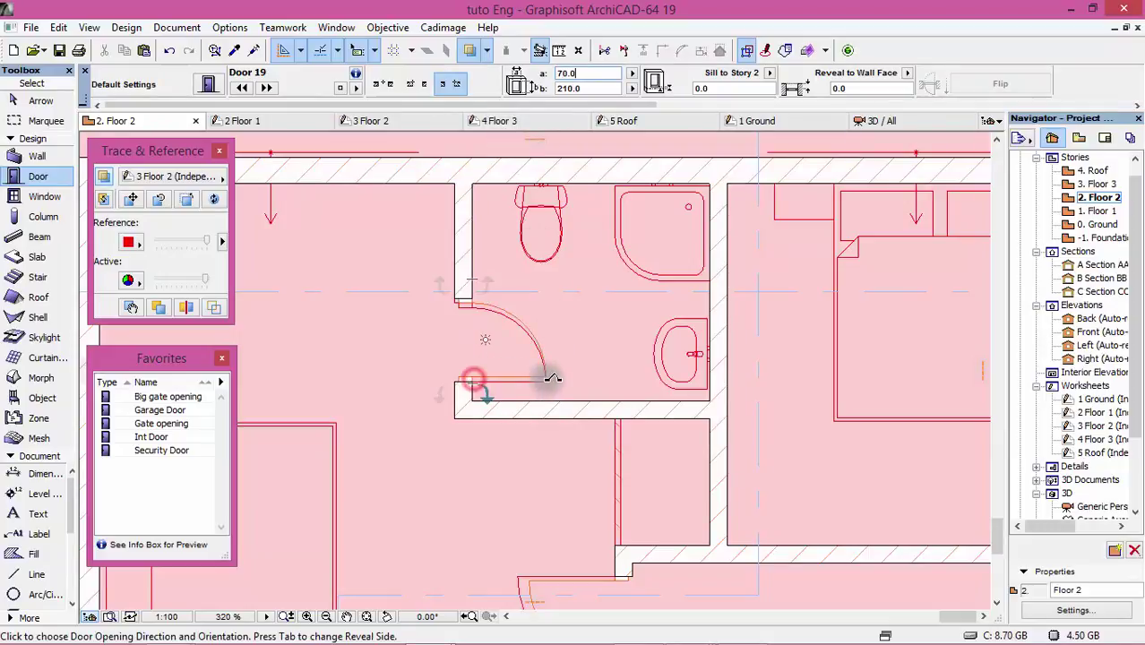
left_click(542, 376)
scroll(370, 284, "down", 3)
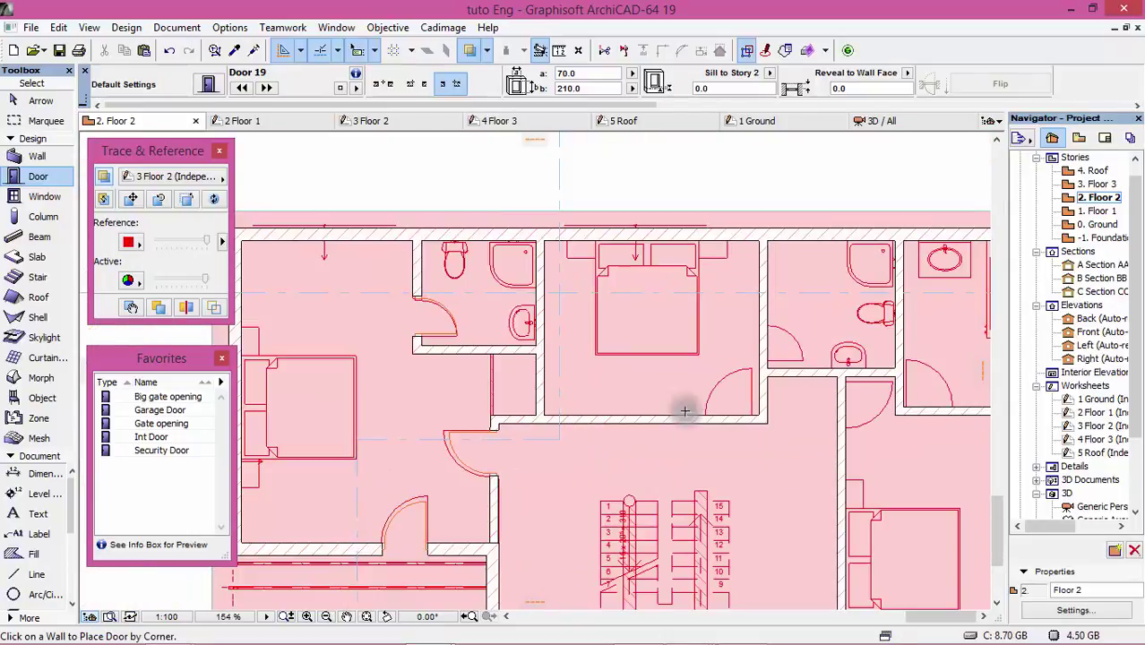
scroll(753, 408, "up", 3)
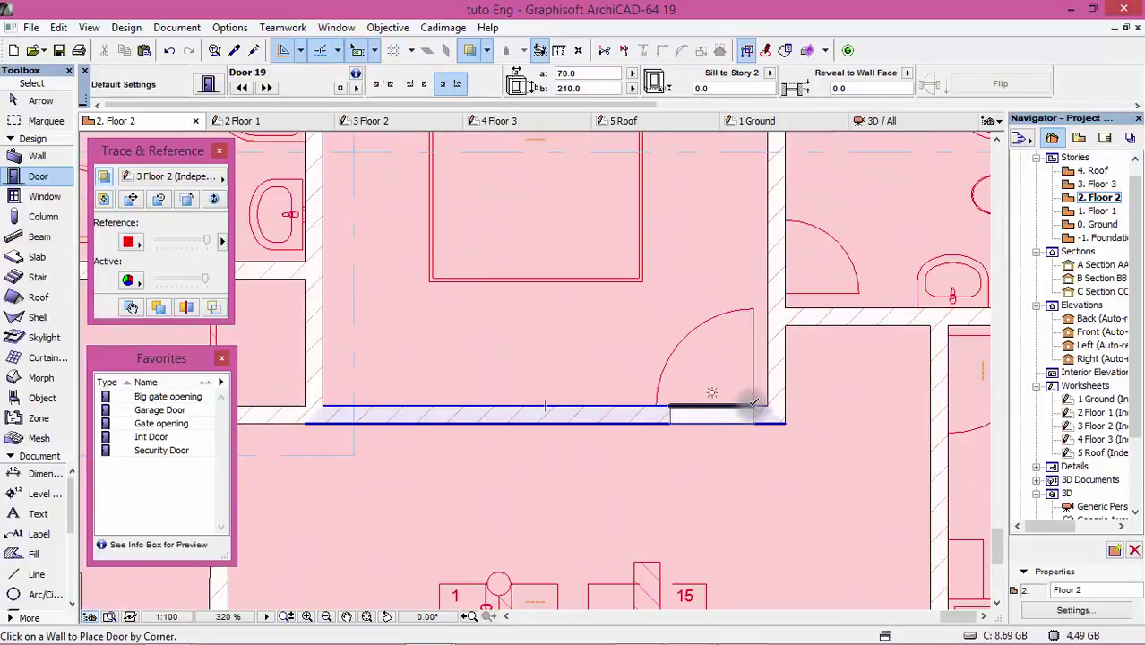
scroll(506, 348, "down", 2)
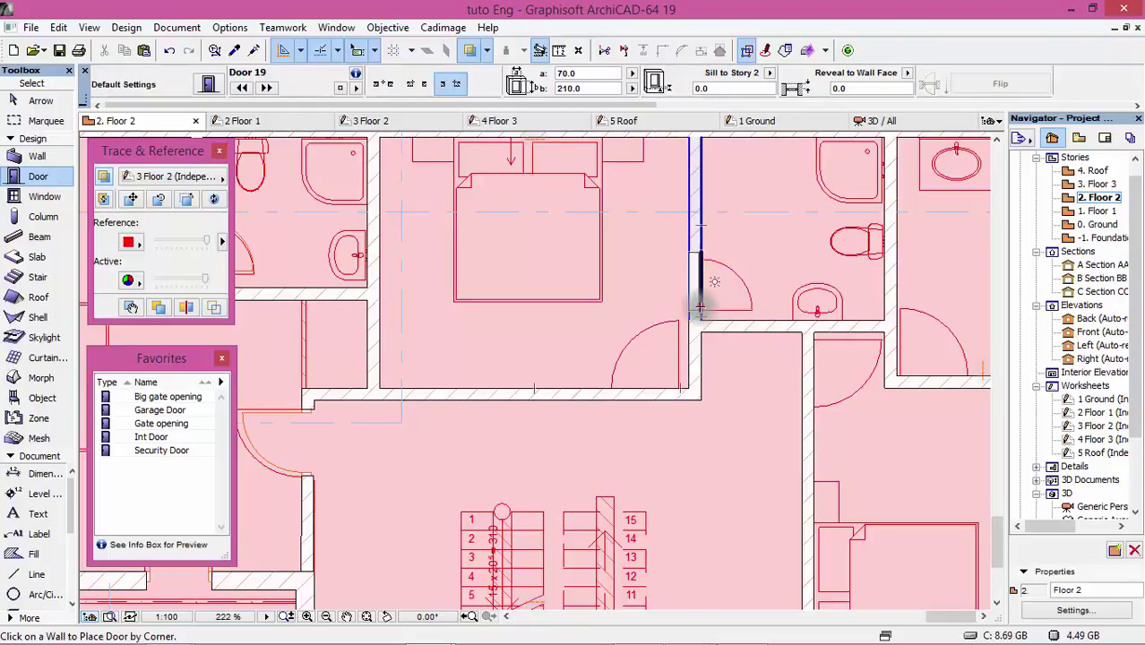
left_click(700, 307)
left_click(758, 307)
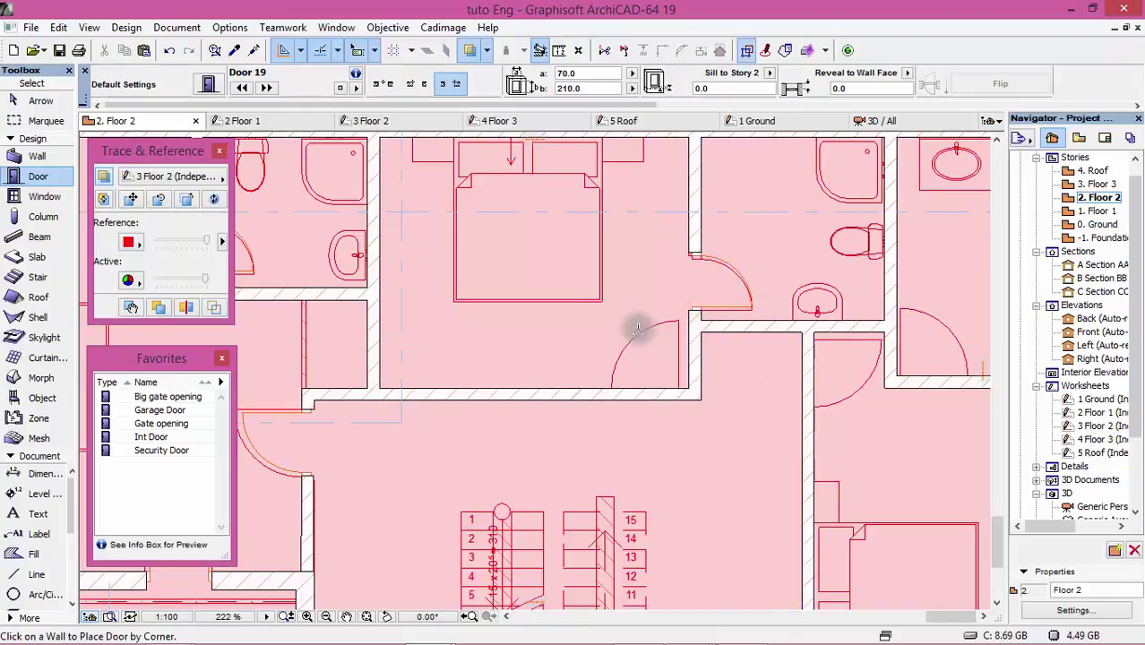
Place a 70-wide door in the right-hand wall and correct its opening direction
scroll(638, 330, "down", 3)
scroll(852, 380, "up", 4)
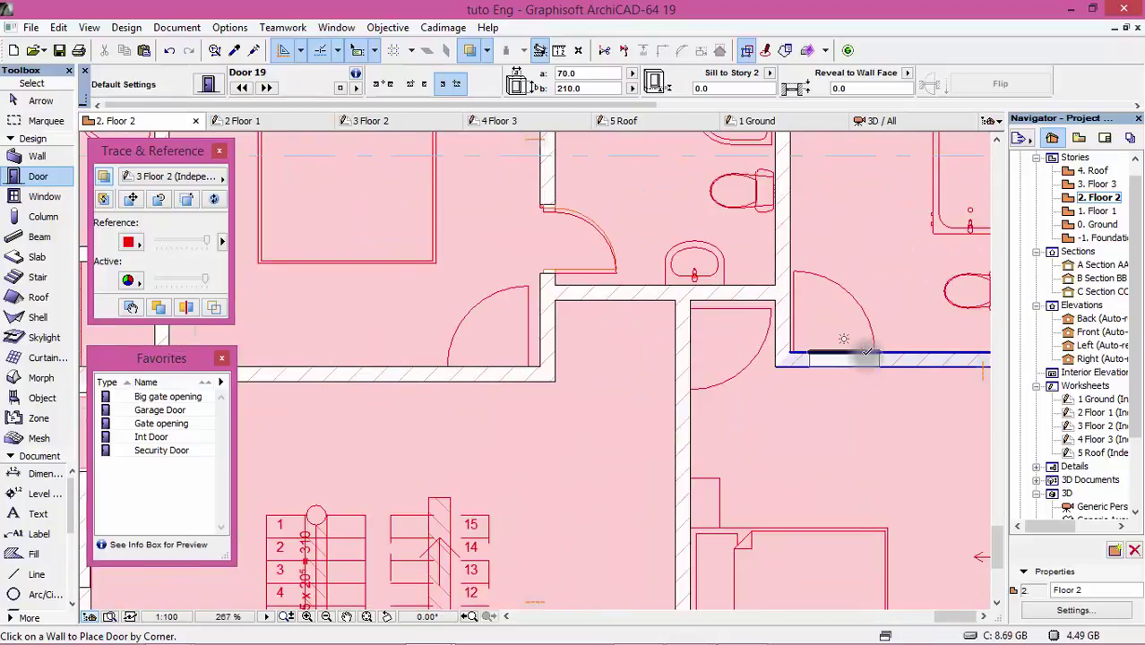
left_click(796, 349)
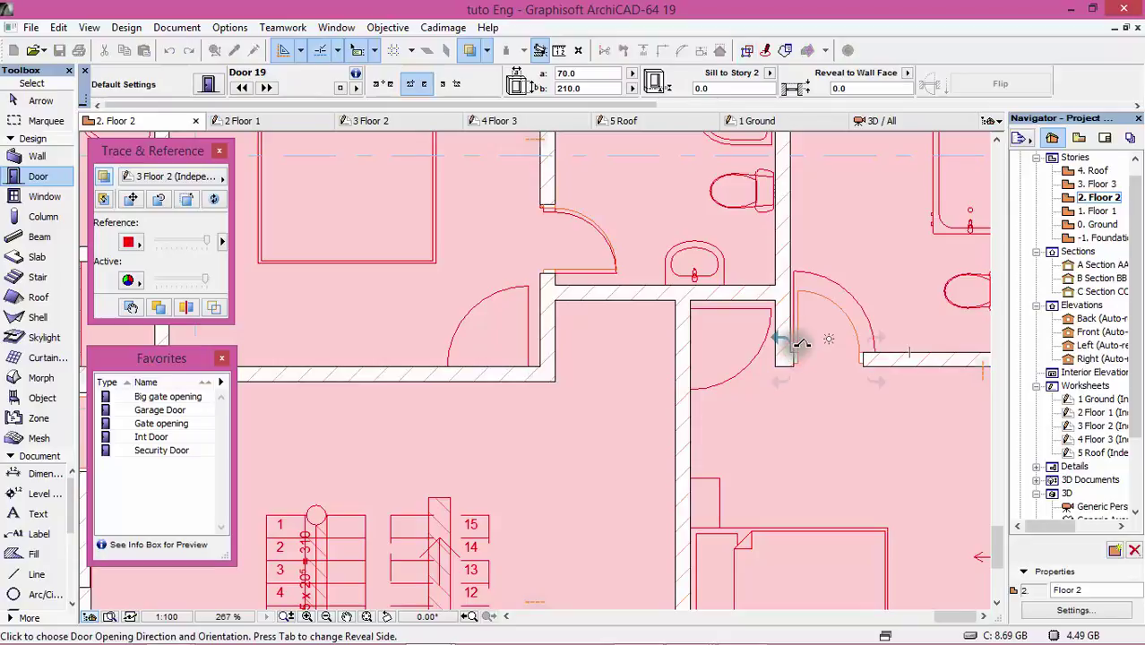
left_click(796, 345)
scroll(797, 345, "down", 3)
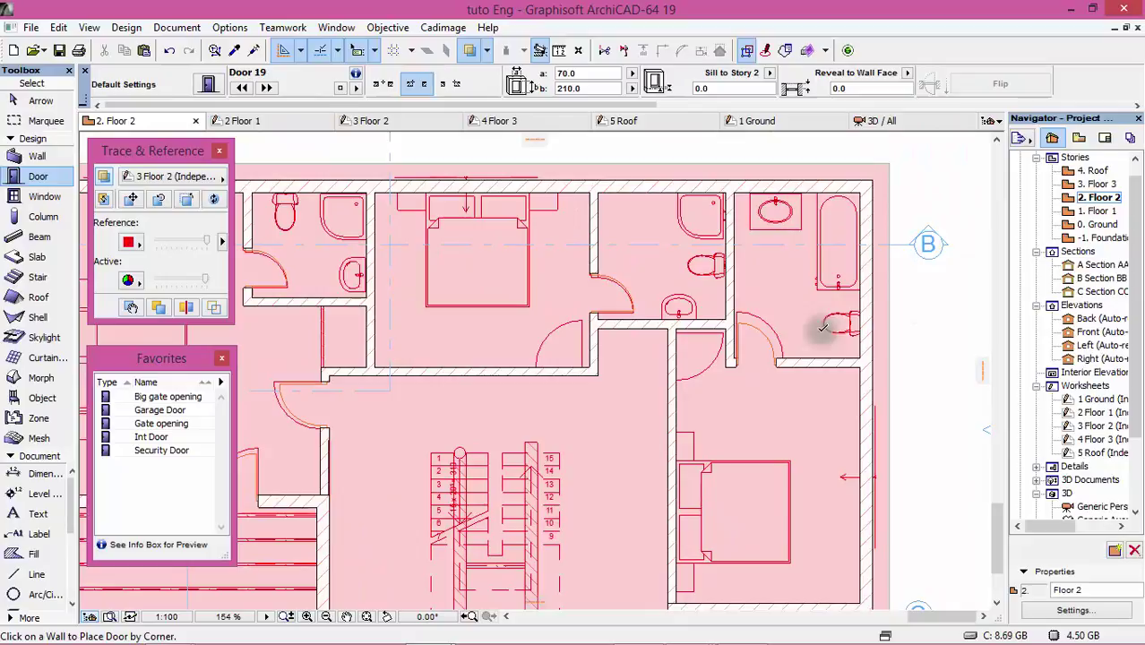
scroll(725, 235, "down", 2)
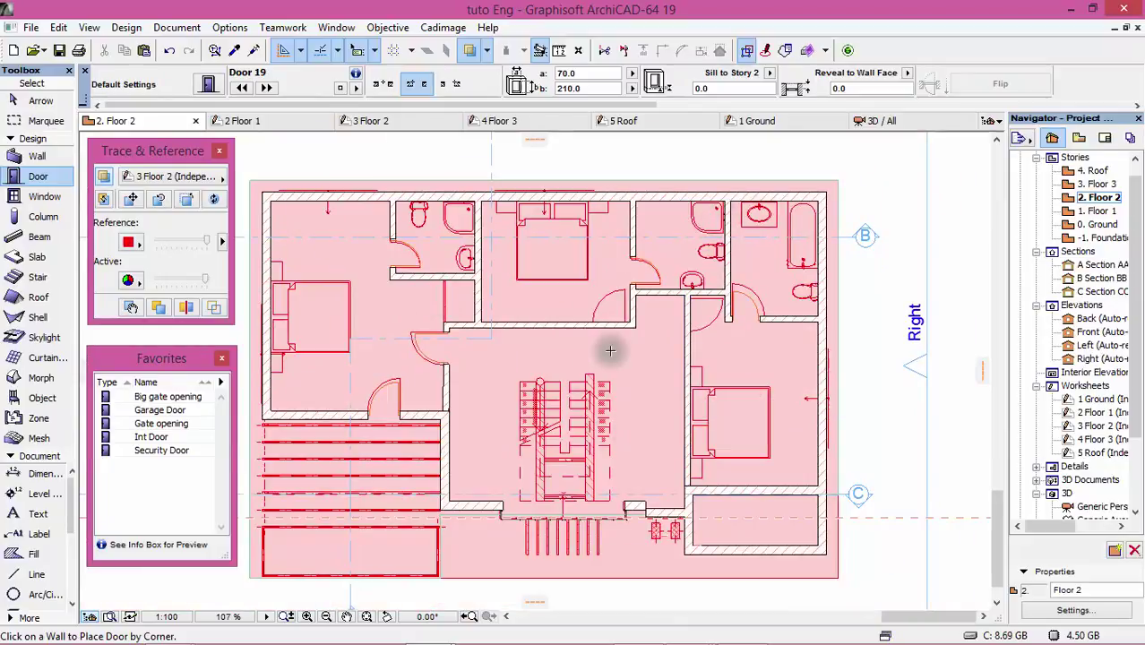
scroll(638, 330, "up", 2)
Set the door width back to 80 and place a door at the horizontal wall corner
left_click(578, 73)
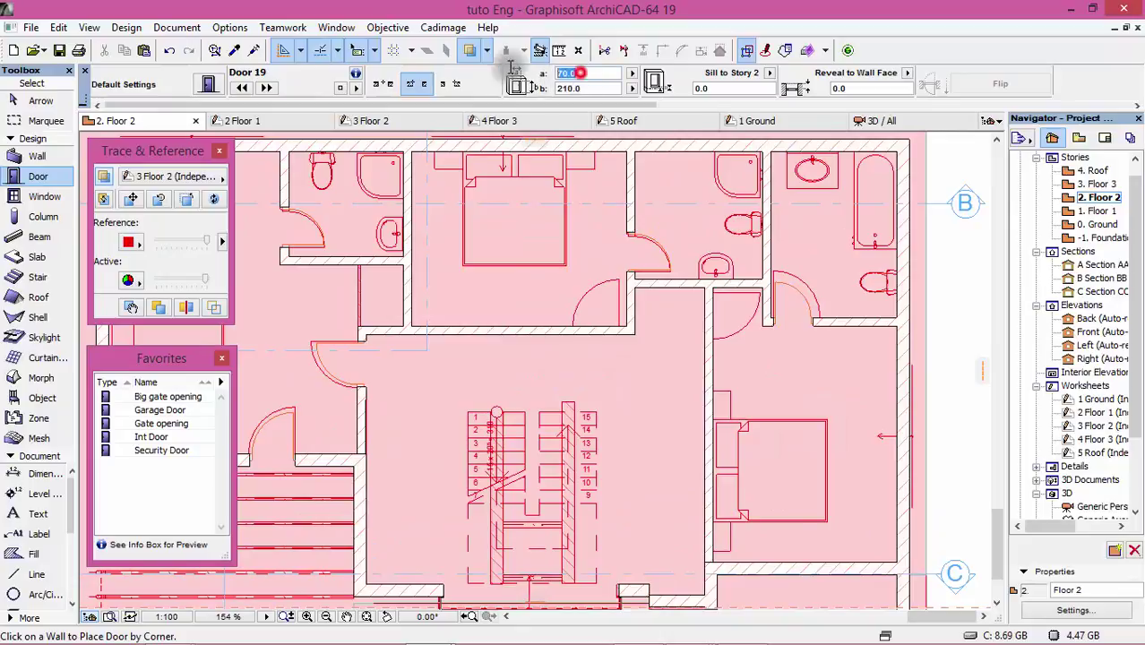
type("80")
key("Return")
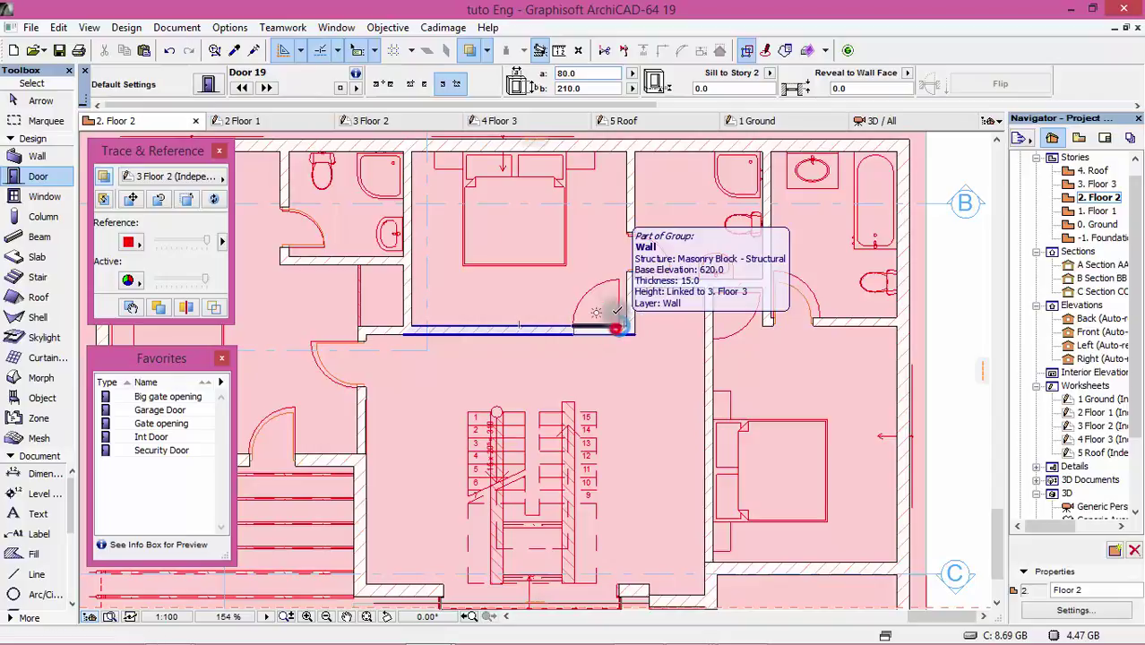
left_click(616, 325)
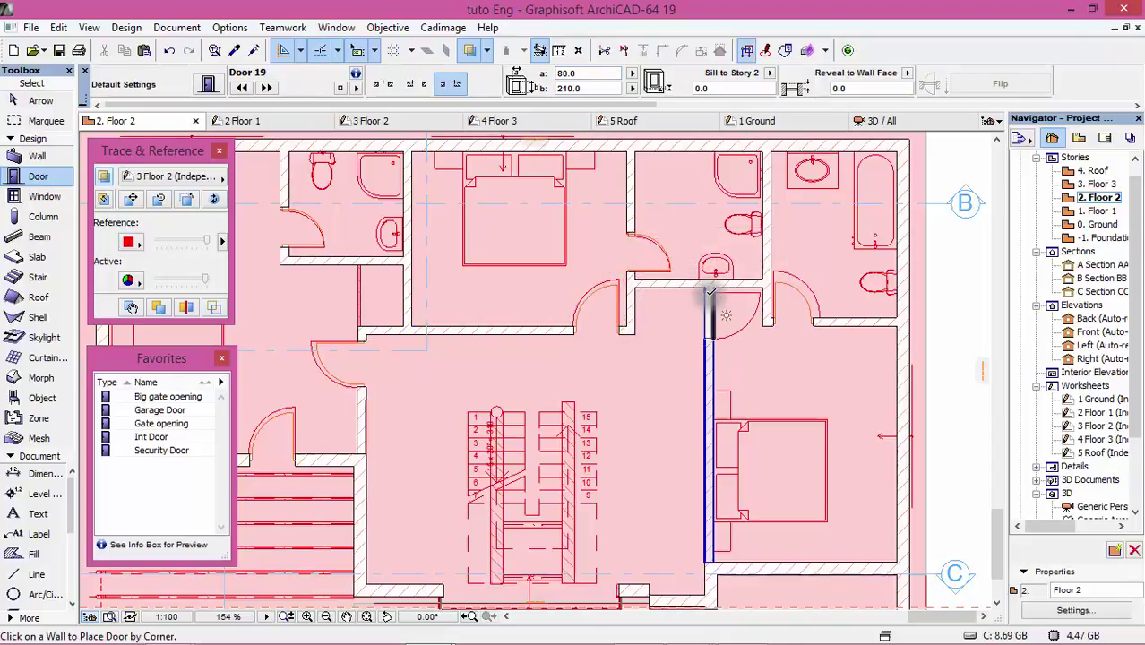
left_click(712, 293)
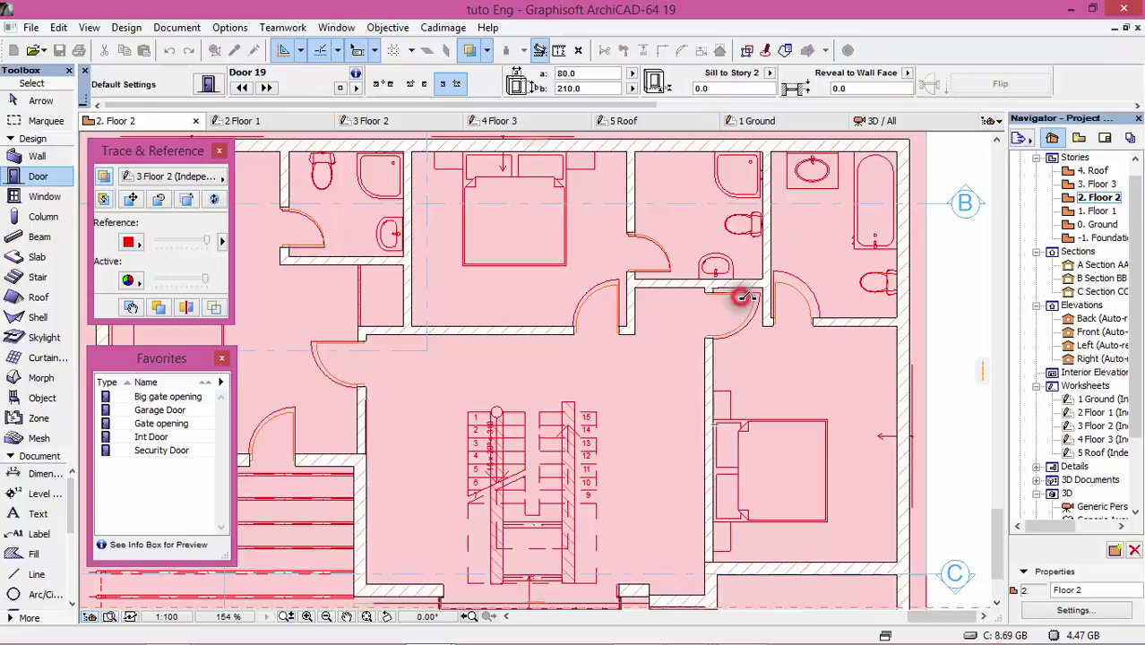
scroll(652, 259, "down", 3)
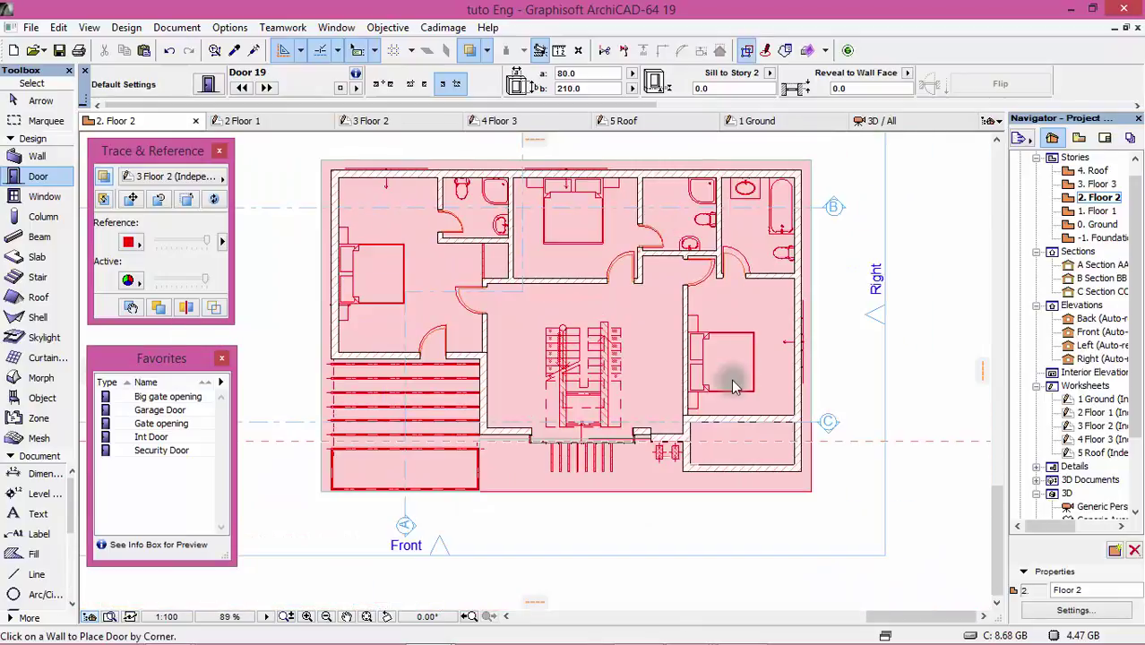
scroll(764, 438, "up", 3)
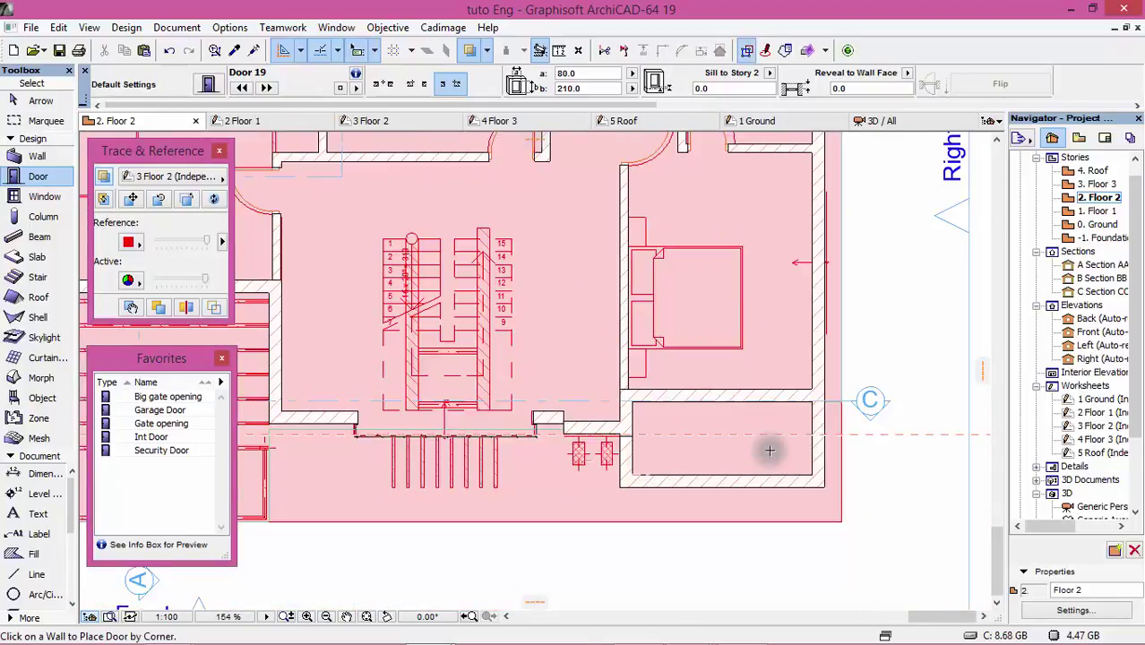
scroll(797, 423, "up", 2)
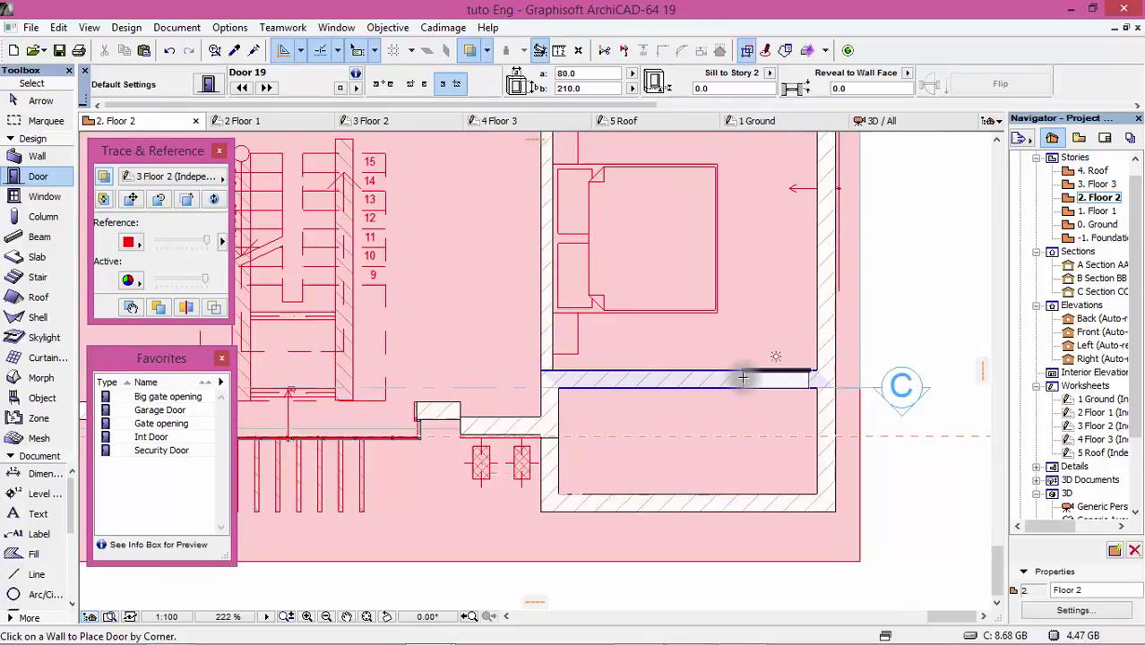
Place an 80-wide door at the right end of the bedroom's lower wall, swinging upward
key("Tab")
key("Tab")
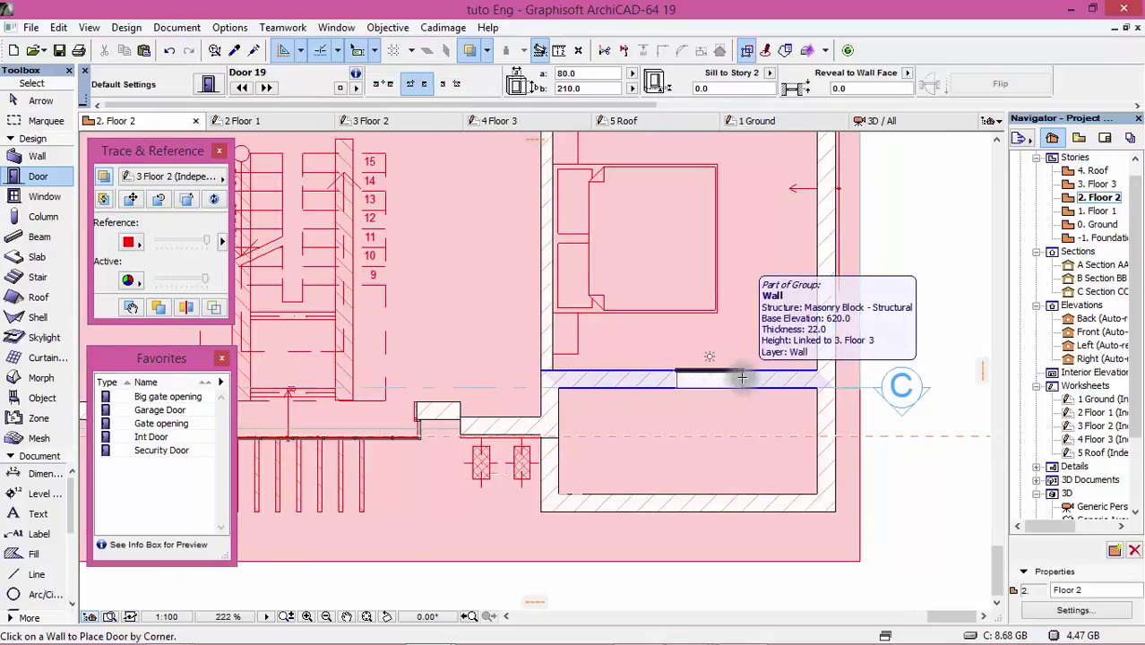
left_click(809, 374)
left_click(780, 279)
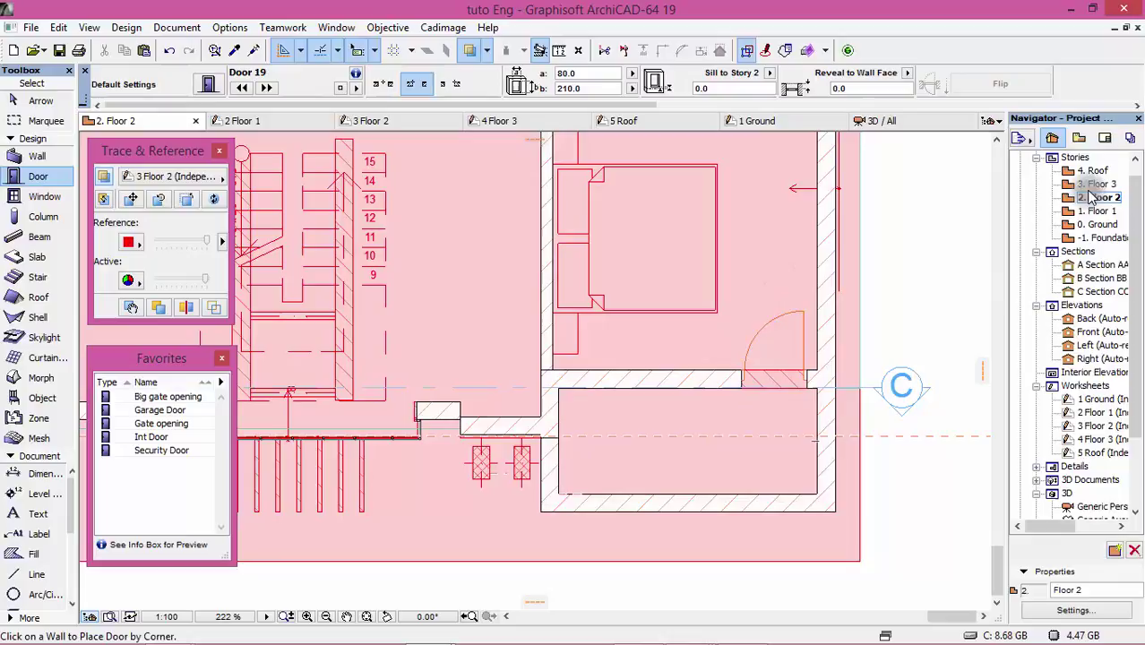
scroll(810, 460, "down", 3)
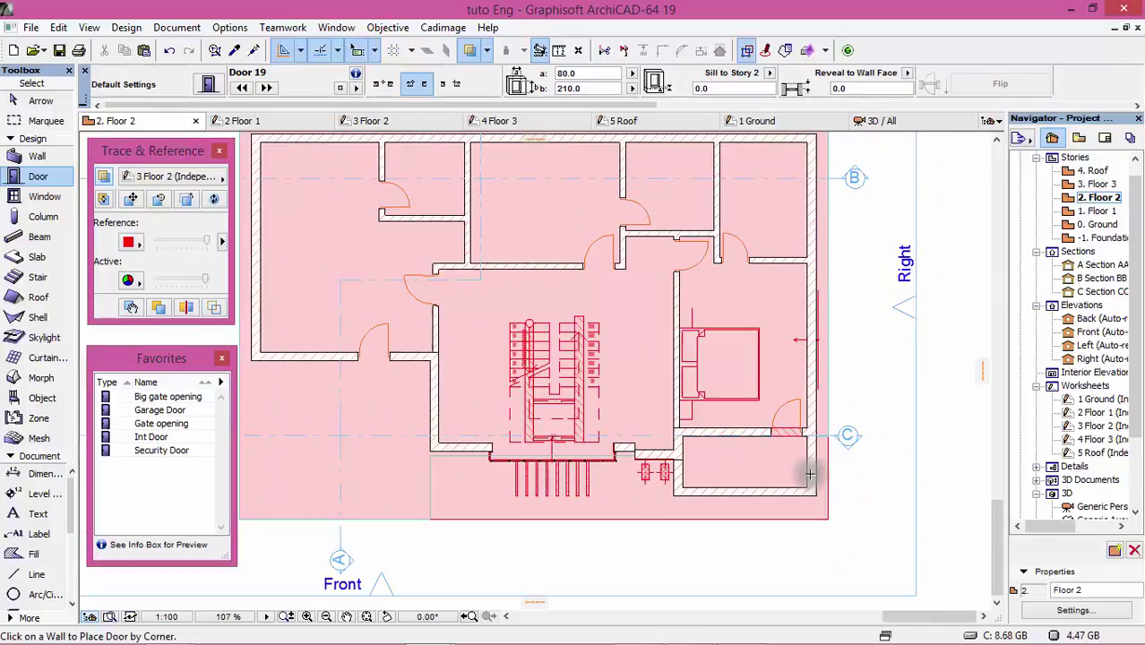
scroll(810, 461, "down", 2)
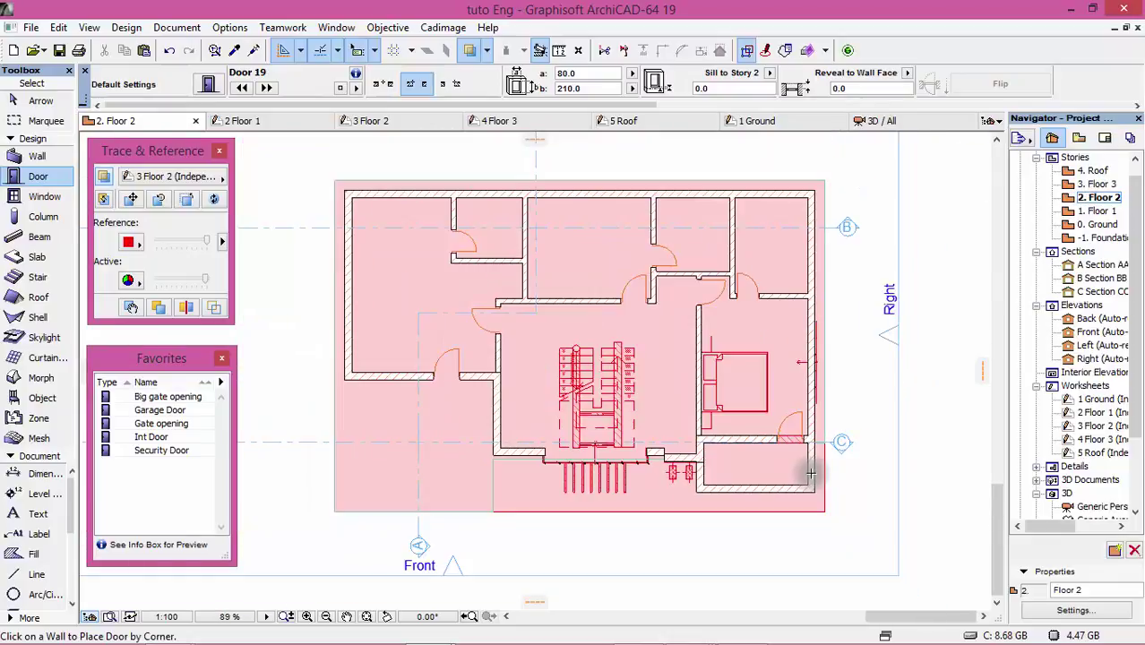
Switch to Floor 3 and trace over the Floor 3 worksheet
double_click(1097, 186)
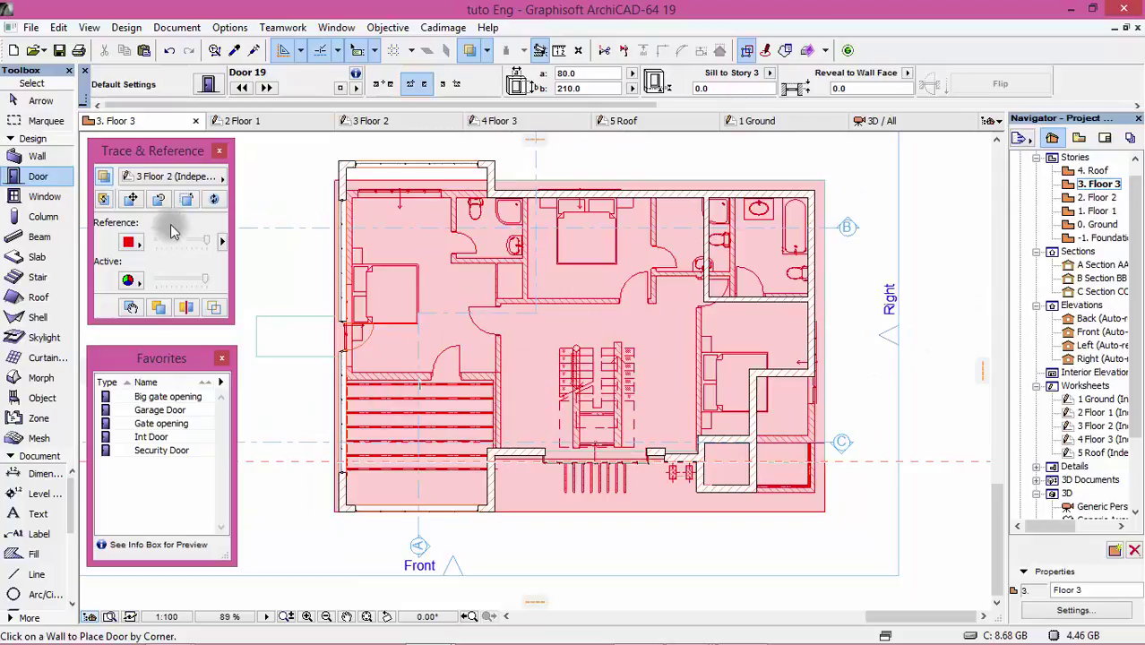
left_click(166, 179)
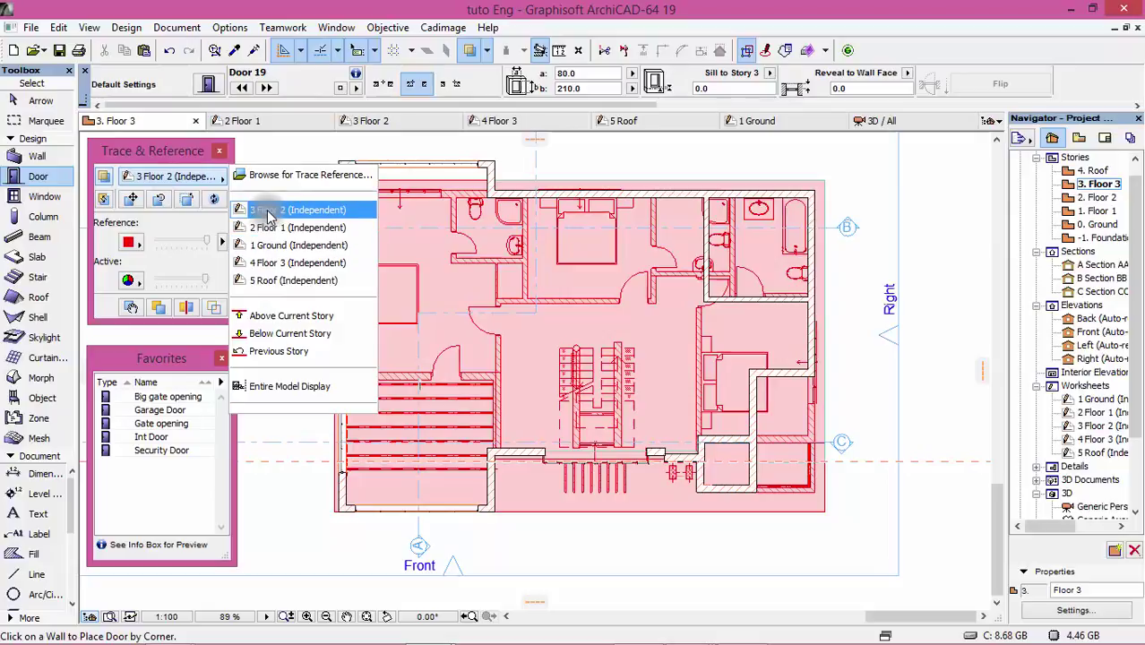
left_click(269, 263)
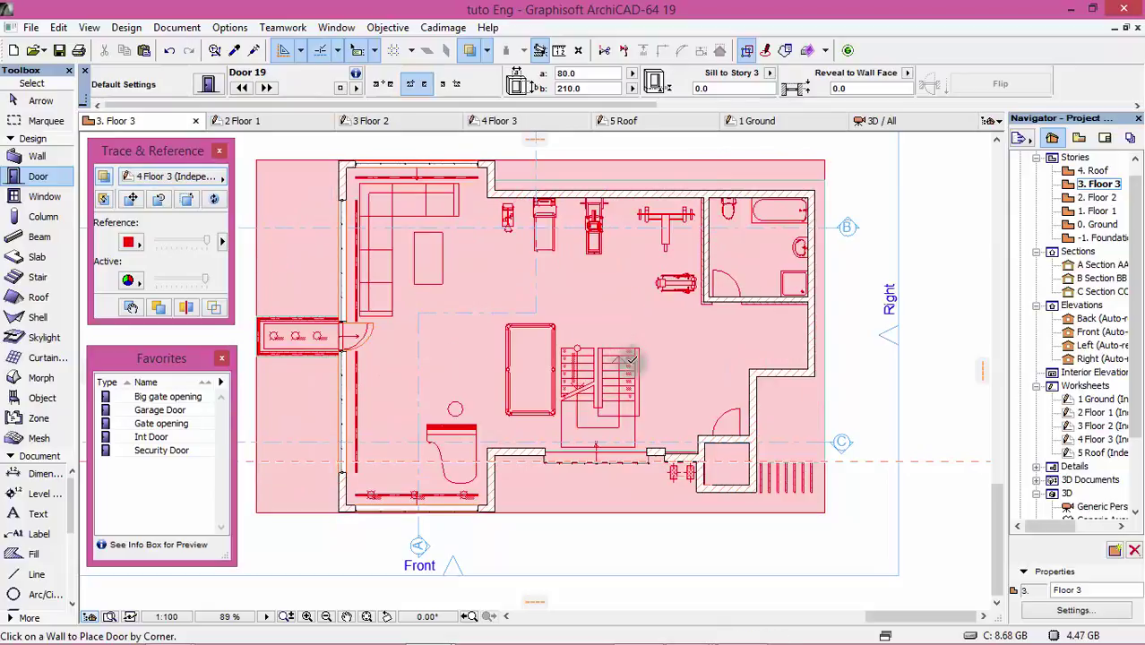
scroll(740, 452, "up", 3)
scroll(735, 421, "up", 2)
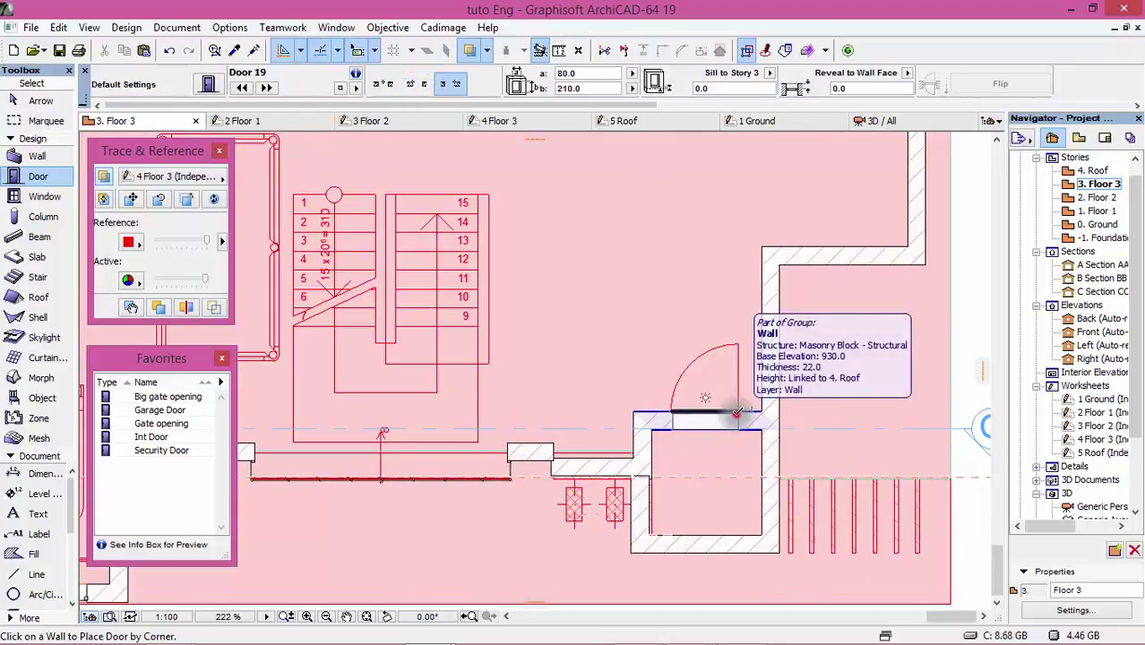
Place a door in the small room's wall and set its swing direction
left_click(737, 412)
left_click(735, 318)
scroll(683, 505, "down", 1)
scroll(683, 504, "down", 1)
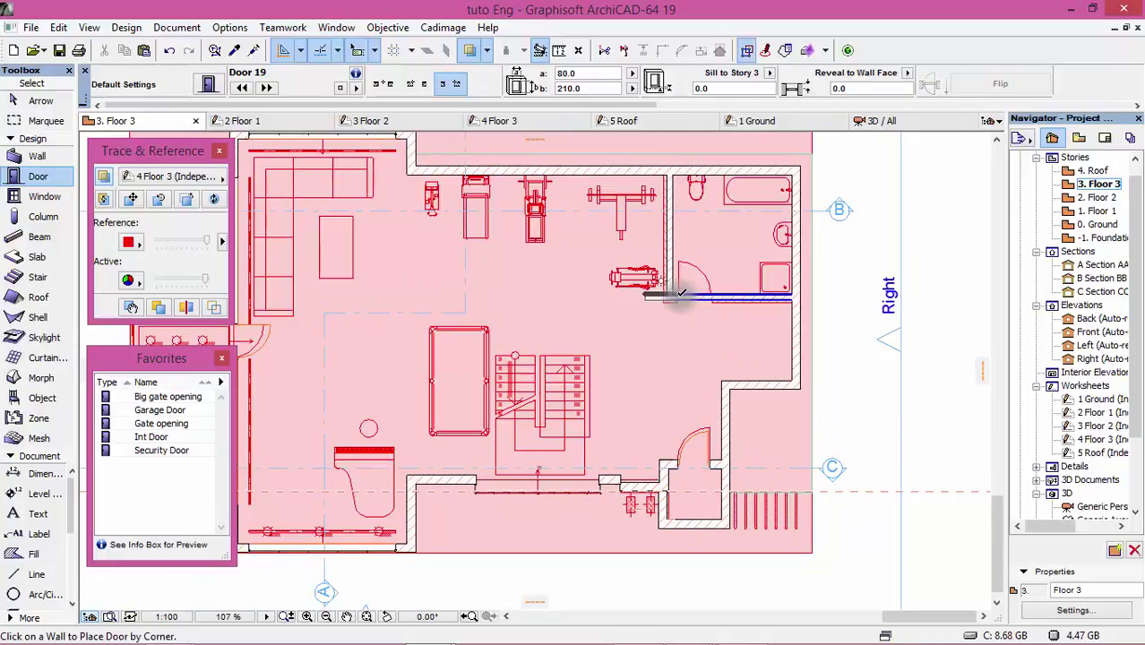
scroll(681, 292, "down", 1)
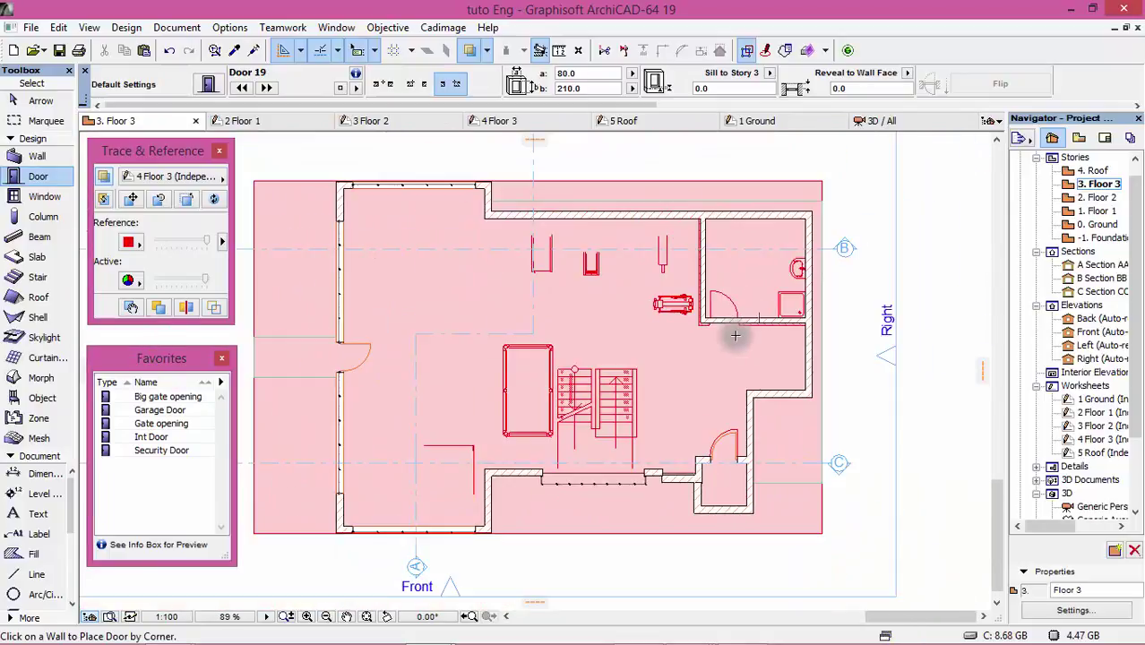
scroll(736, 331, "up", 6)
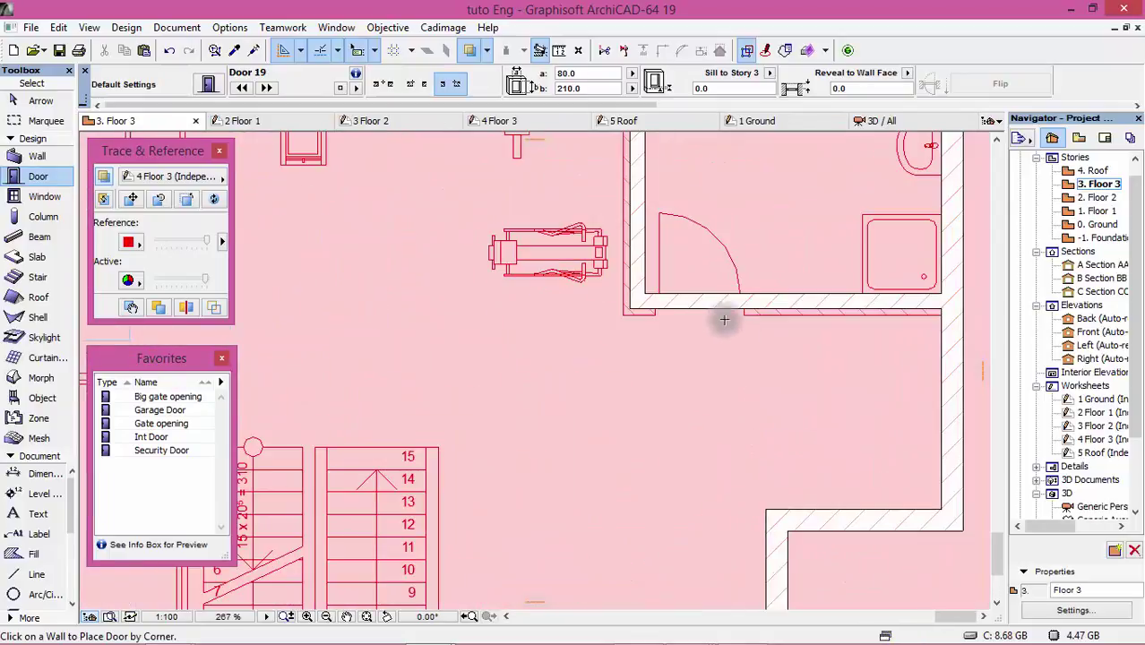
Set the door width to 70 and place a door swinging into the upper room
left_click(584, 73)
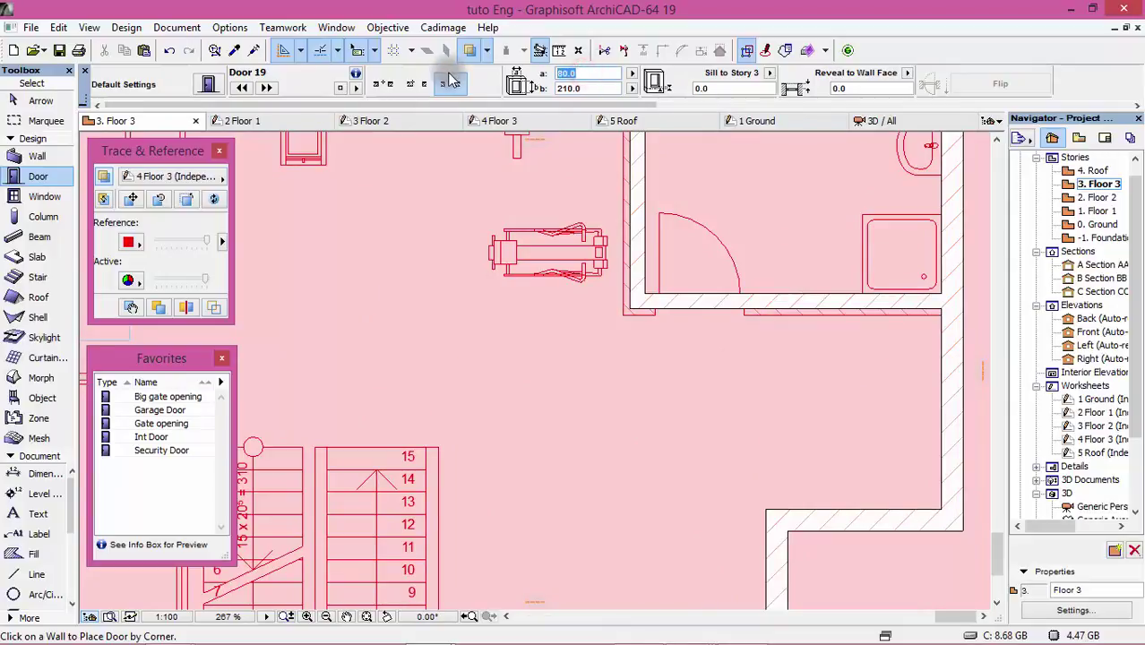
type("70")
key("Return")
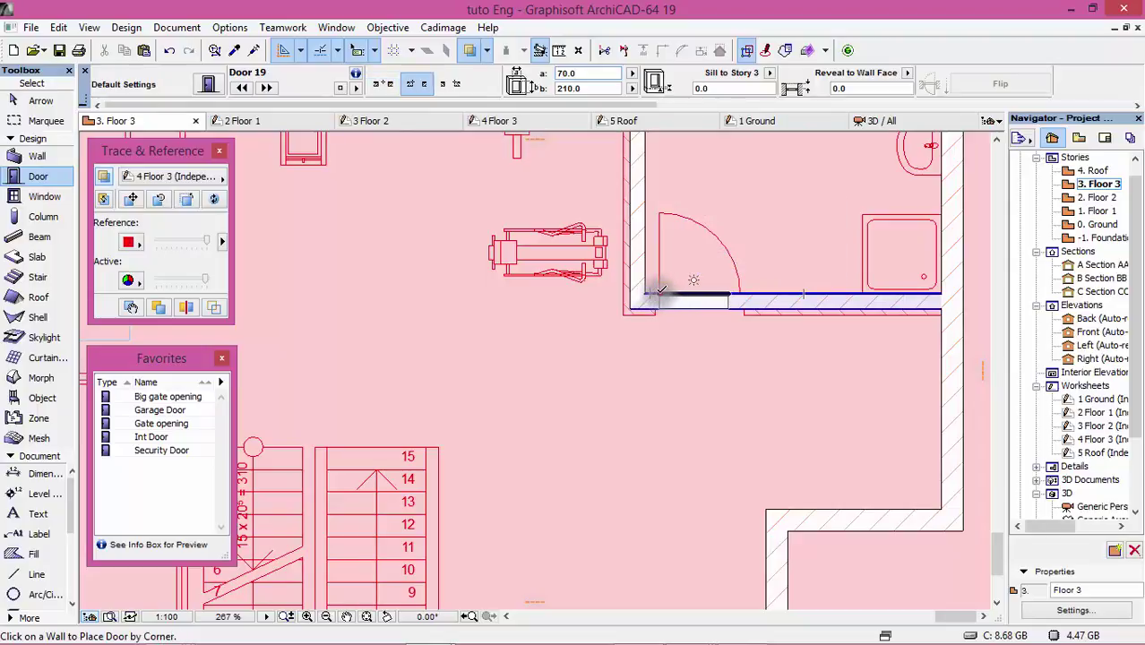
left_click(660, 289)
left_click(670, 206)
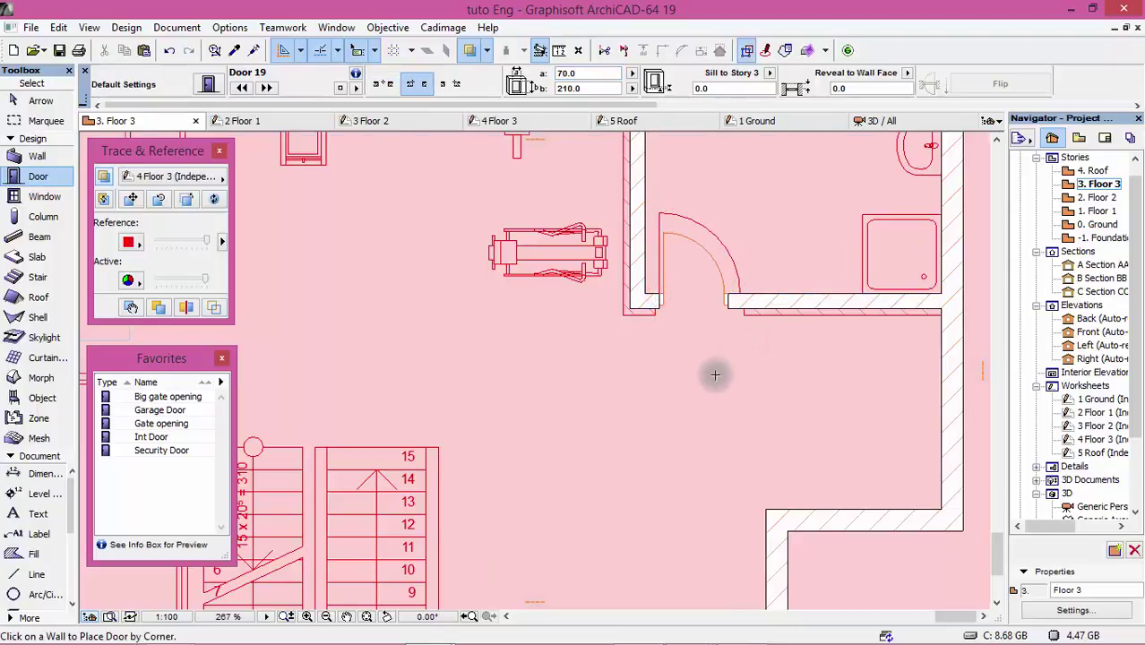
scroll(715, 375, "down", 3)
scroll(821, 312, "down", 2)
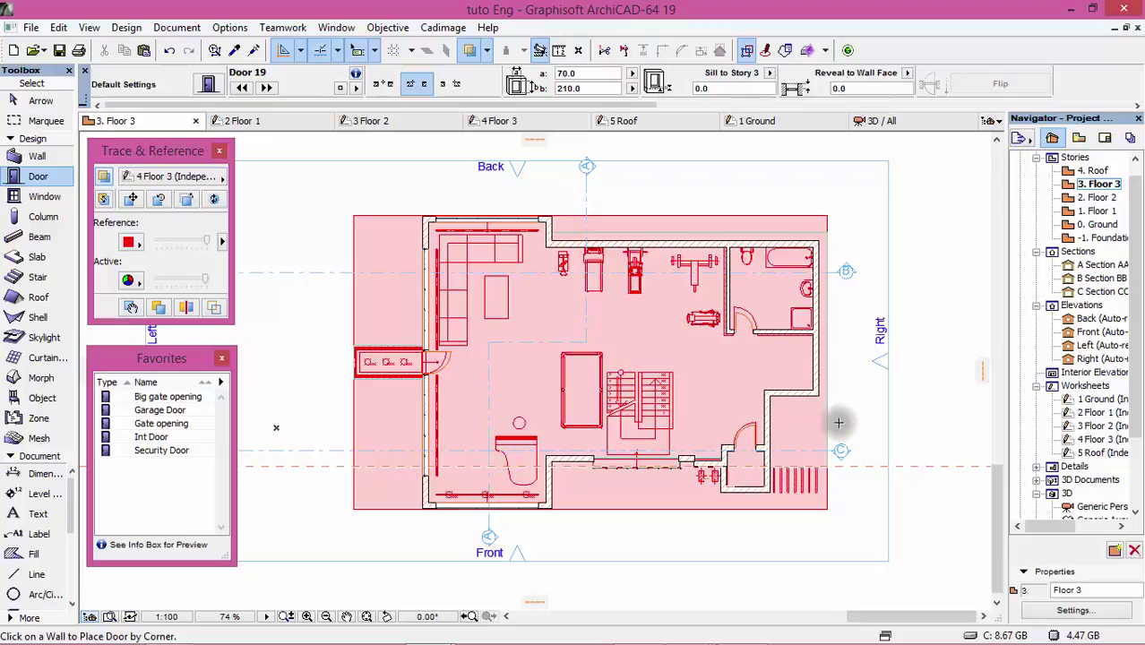
Switch to the Ground story, trace over the 1 Ground worksheet, and adjust its intensity
double_click(1105, 229)
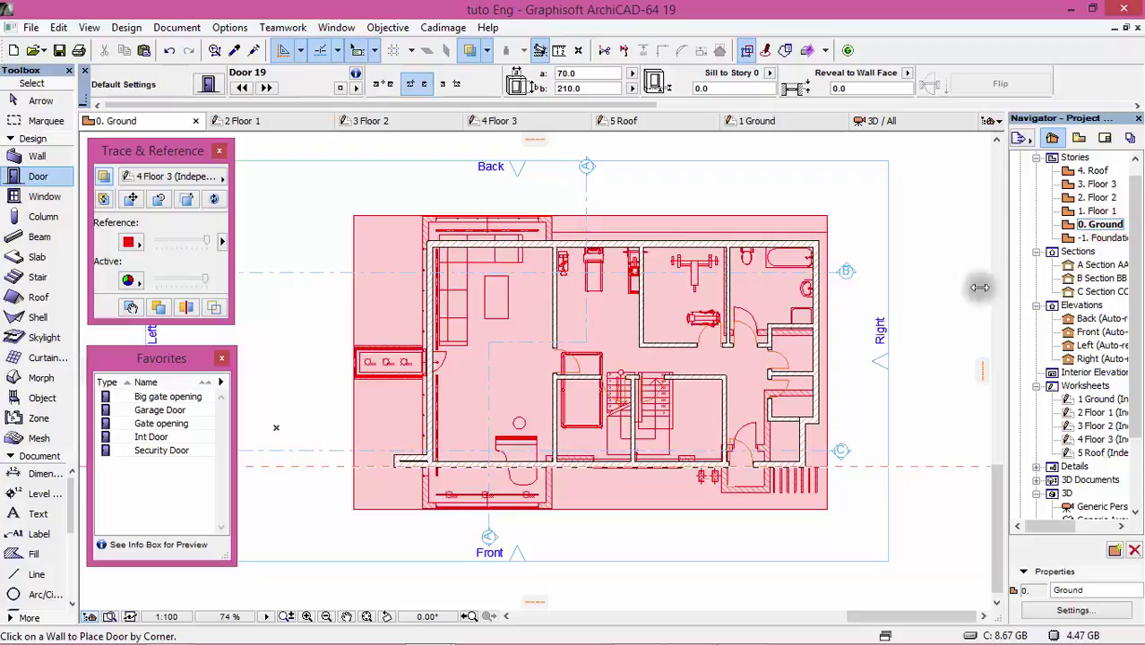
scroll(581, 483, "up", 2)
left_click(387, 308)
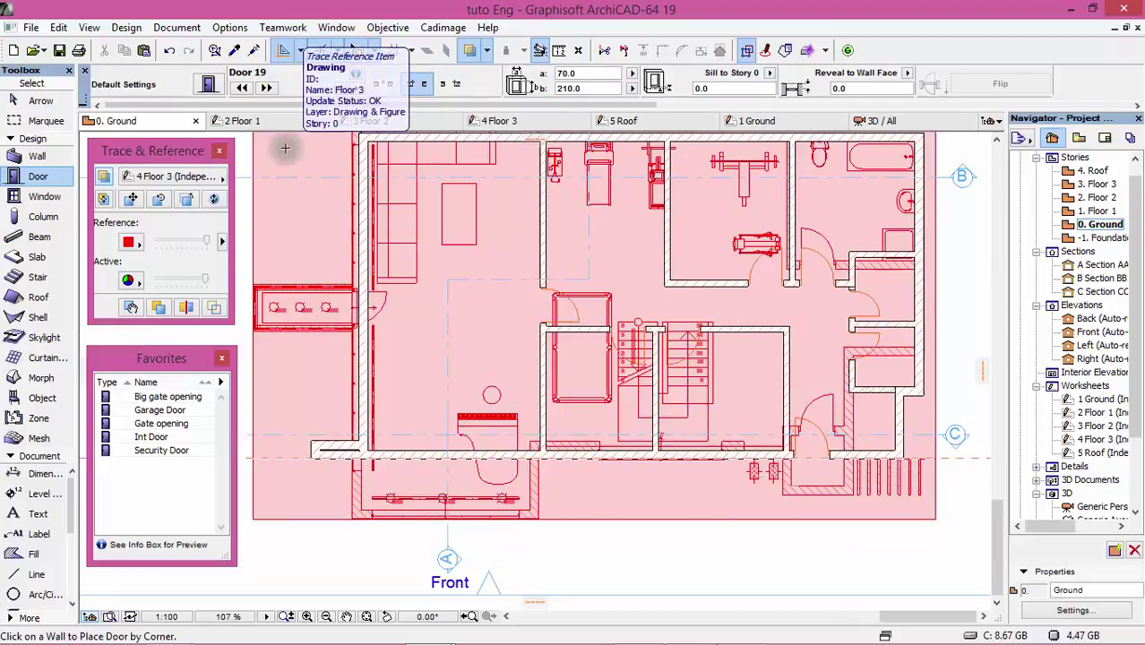
left_click(217, 176)
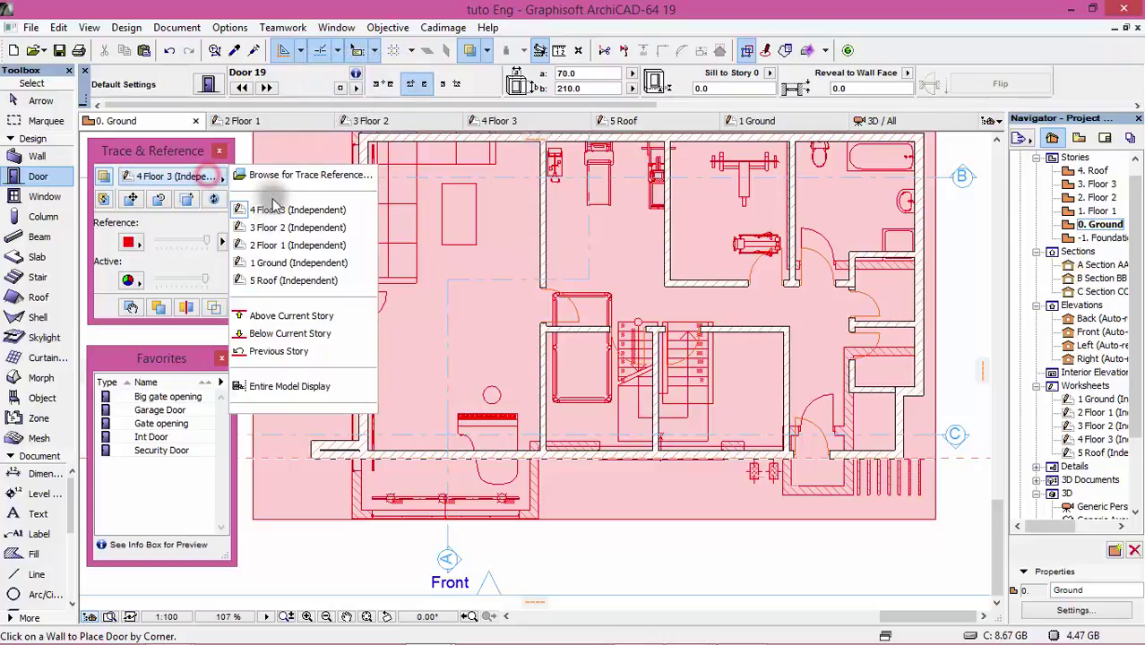
left_click(287, 262)
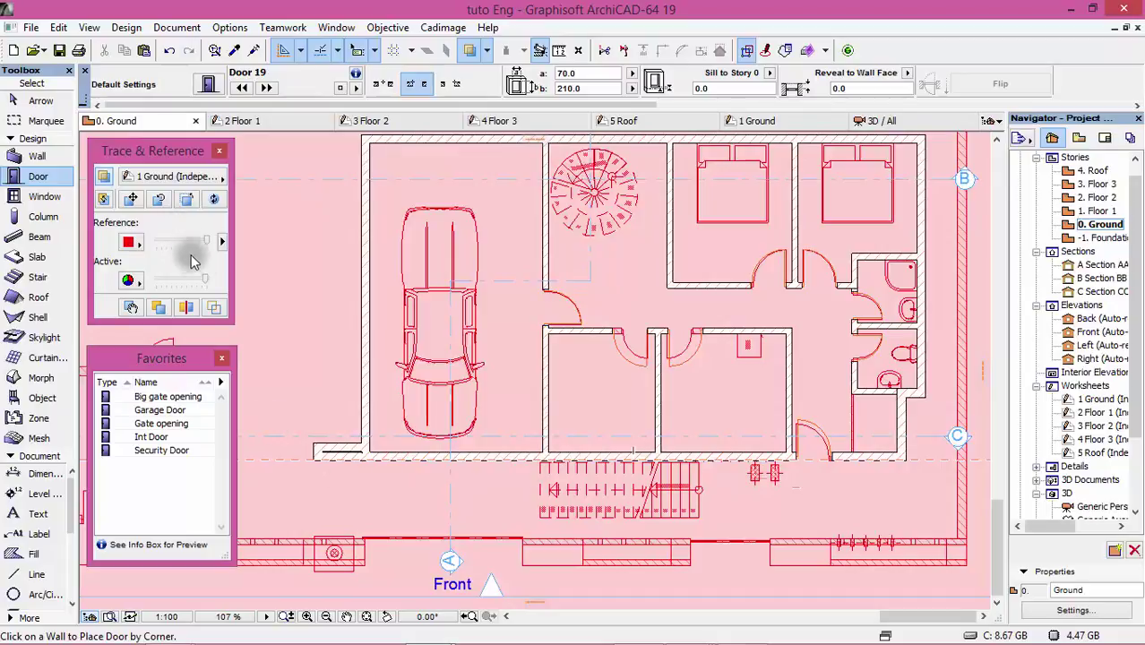
left_click_drag(206, 285, 185, 283)
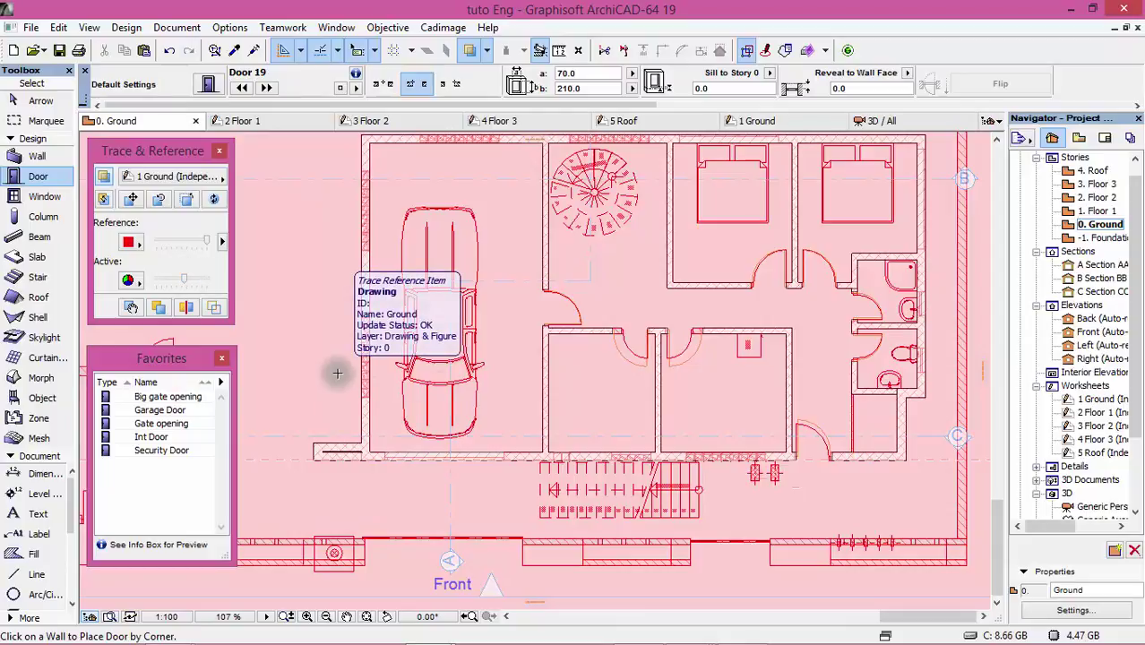
Place the Garage Door favourite in the wall in front of the car, opening inward
double_click(164, 437)
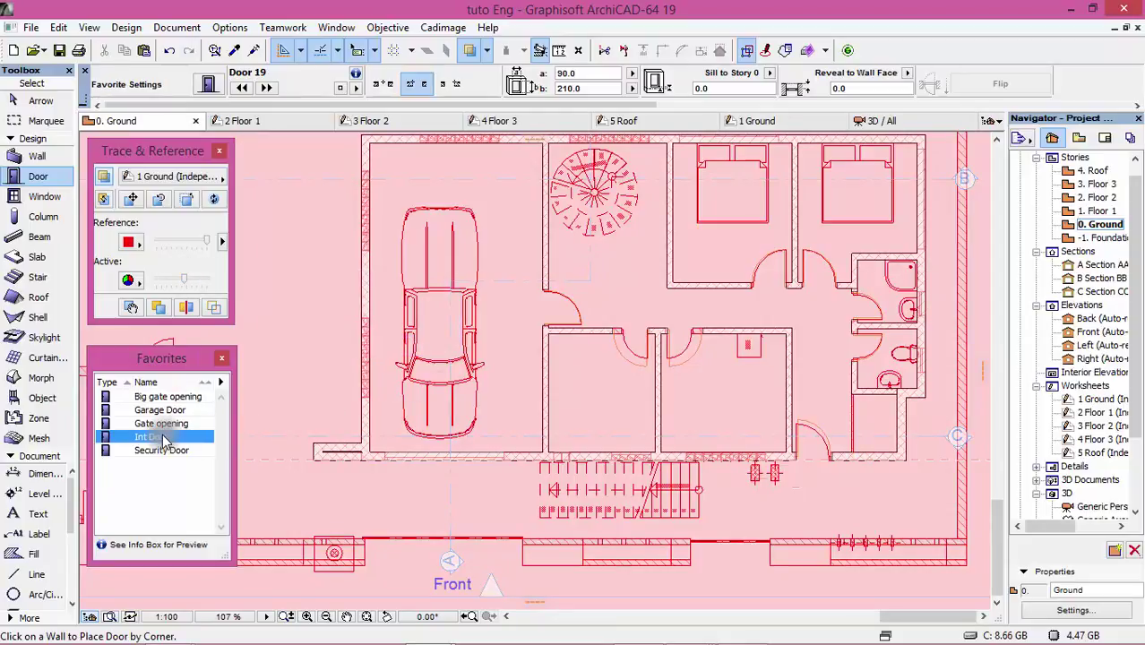
double_click(159, 410)
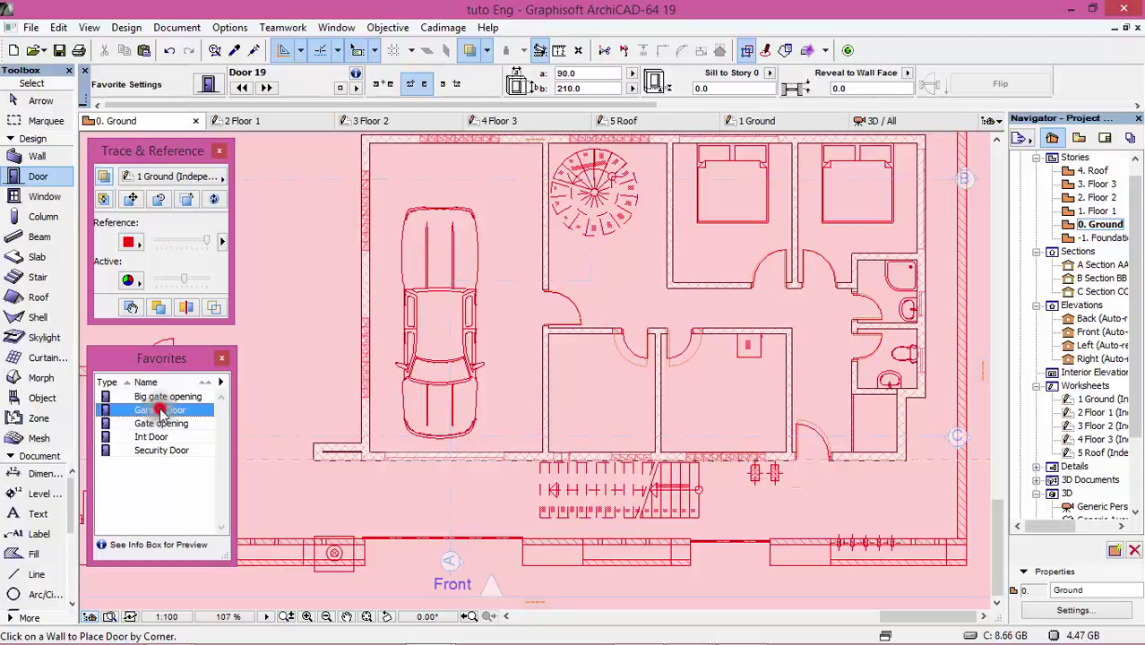
scroll(415, 458, "up", 3)
scroll(415, 458, "up", 2)
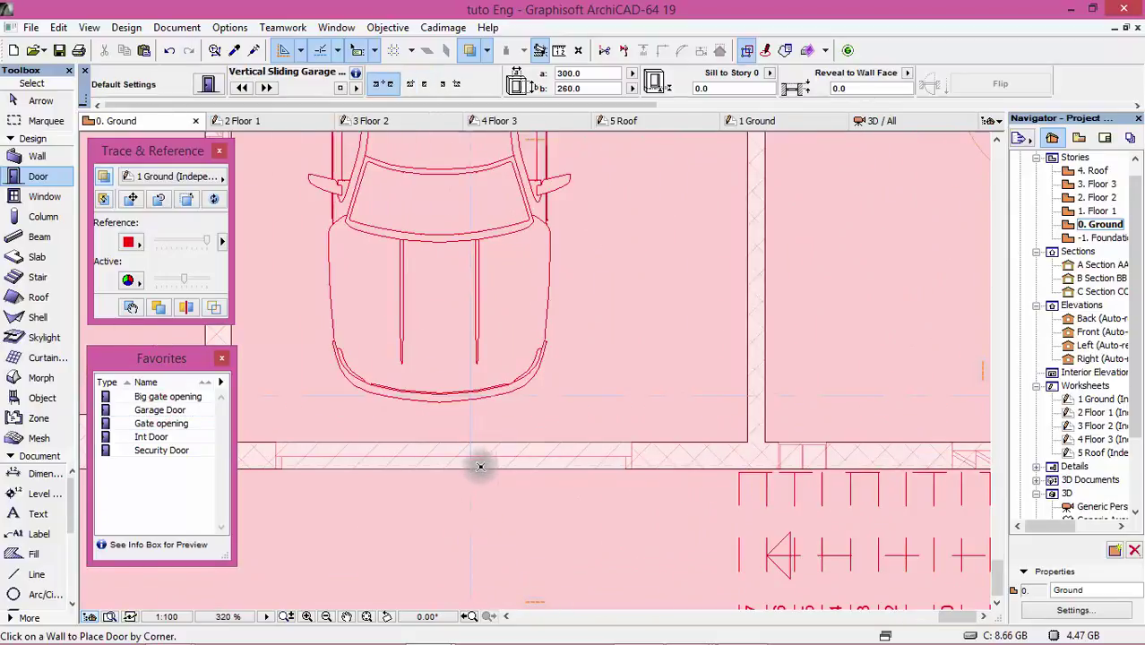
left_click(634, 469)
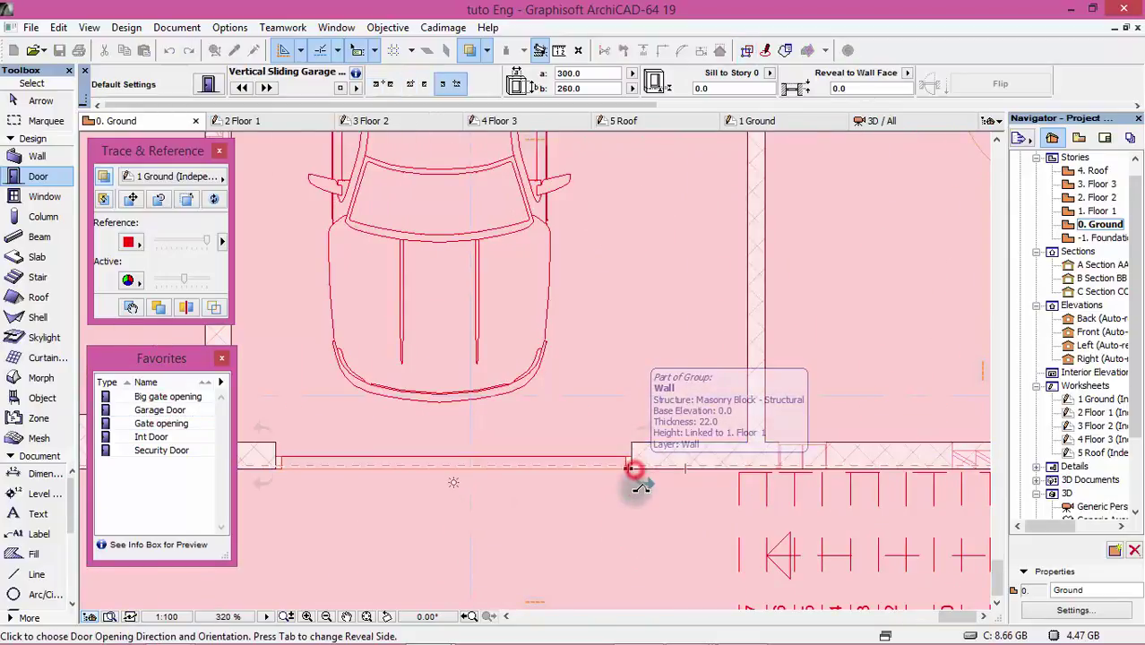
left_click(637, 405)
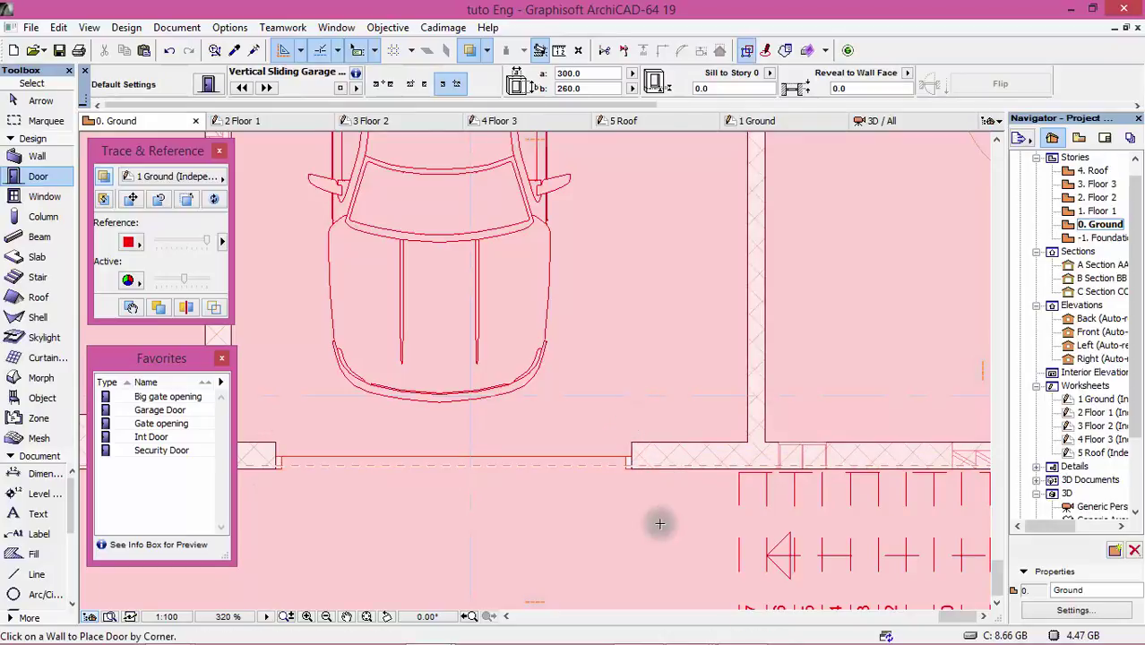
scroll(653, 541, "down", 5)
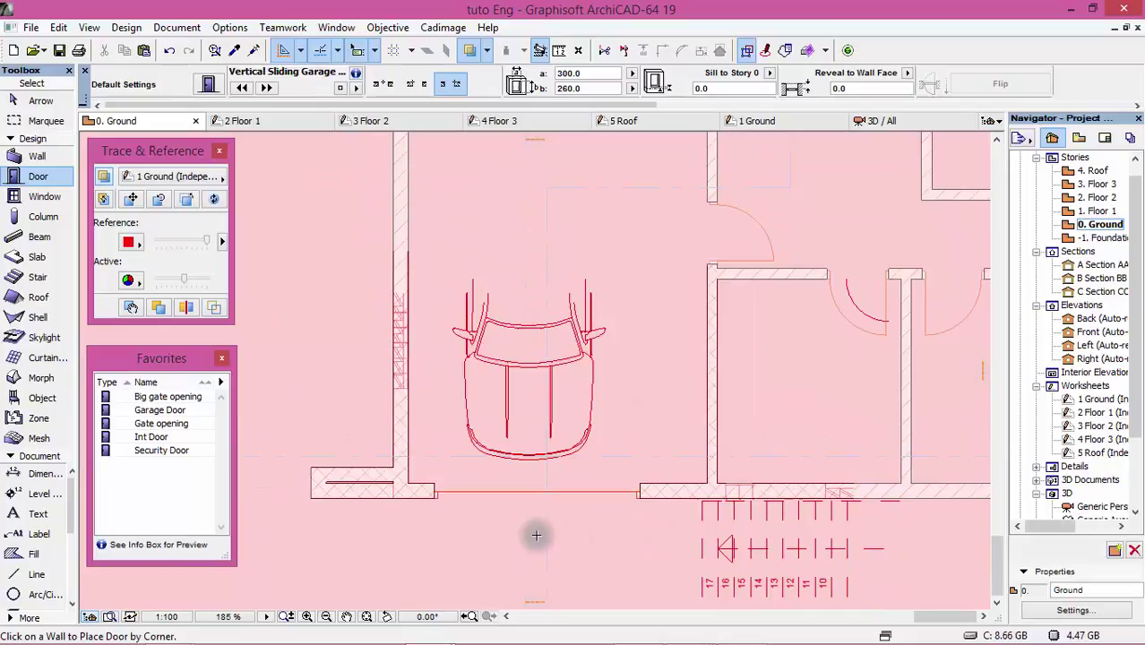
scroll(542, 538, "down", 2)
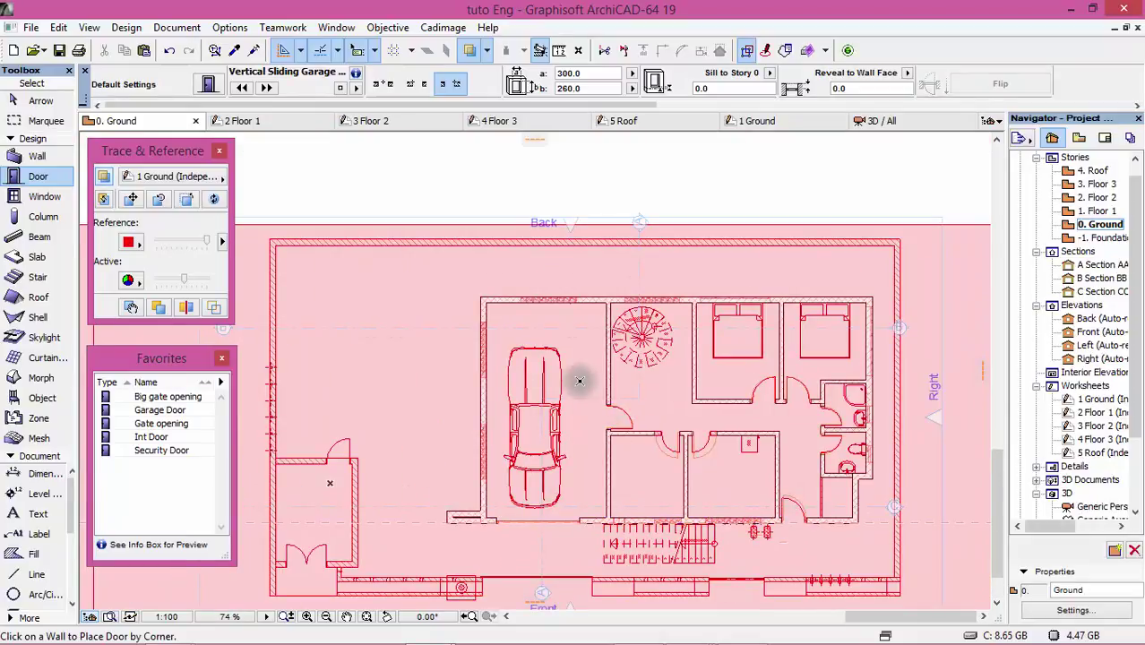
scroll(600, 412, "up", 2)
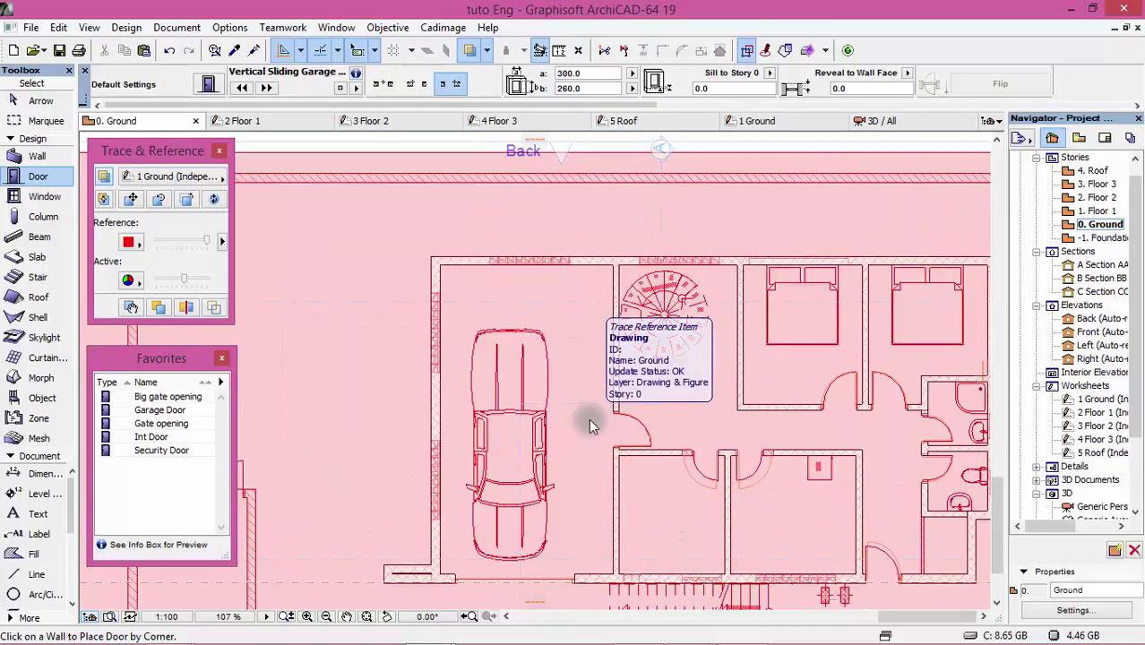
scroll(484, 411, "down", 2)
scroll(486, 416, "up", 1)
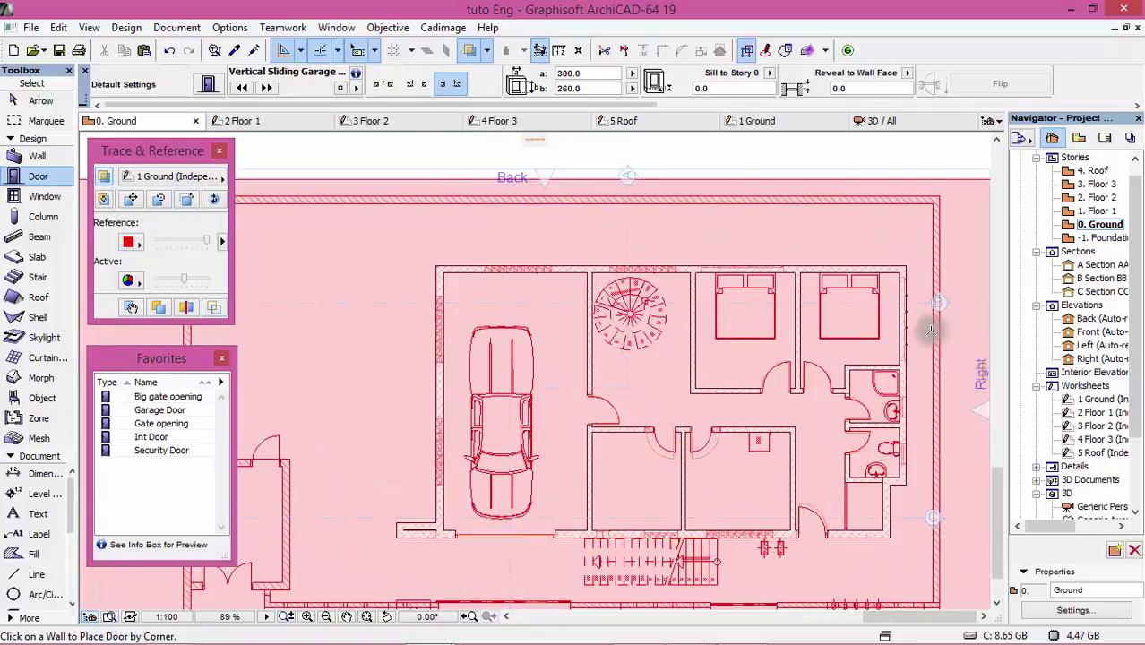
scroll(930, 332, "up", 5)
scroll(690, 340, "down", 3)
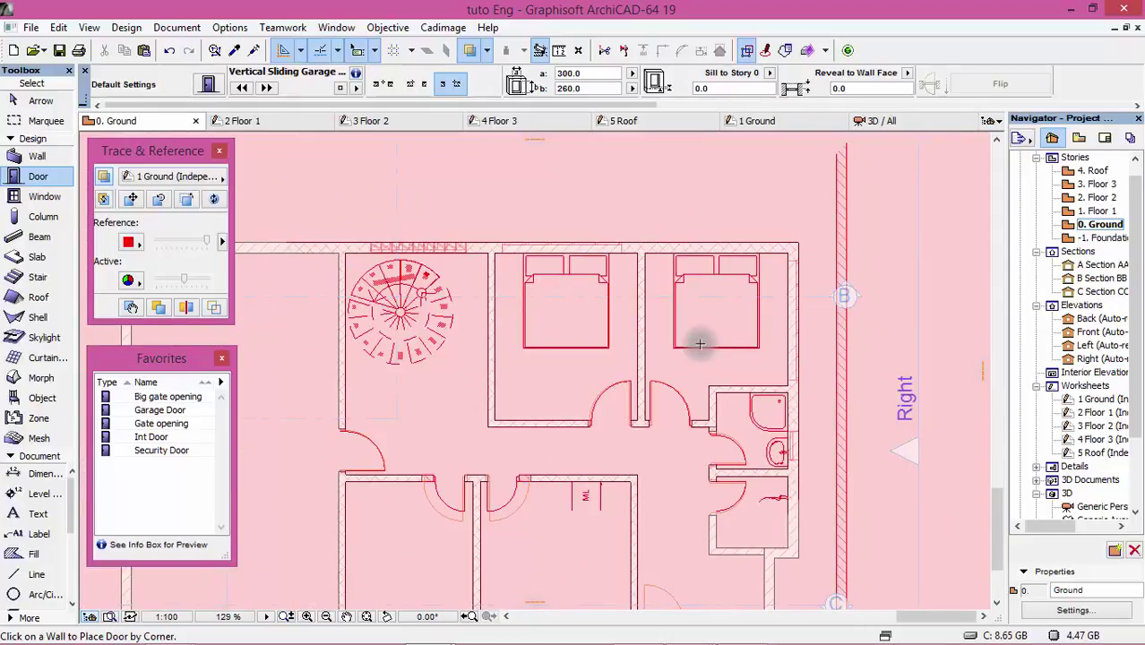
left_click(20, 197)
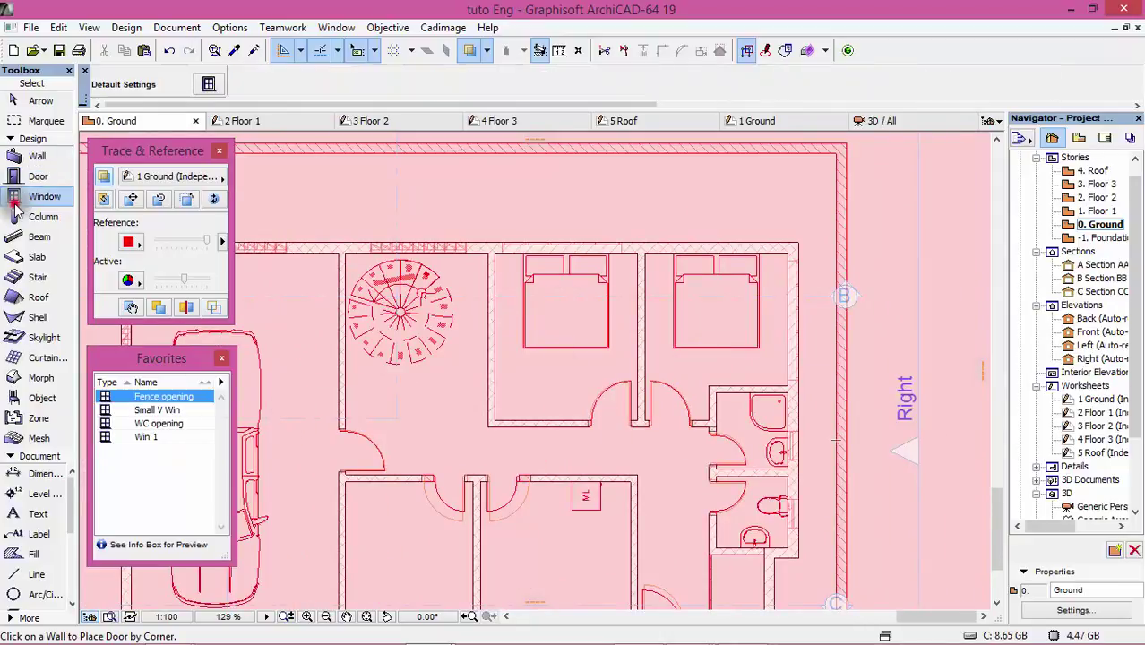
double_click(164, 396)
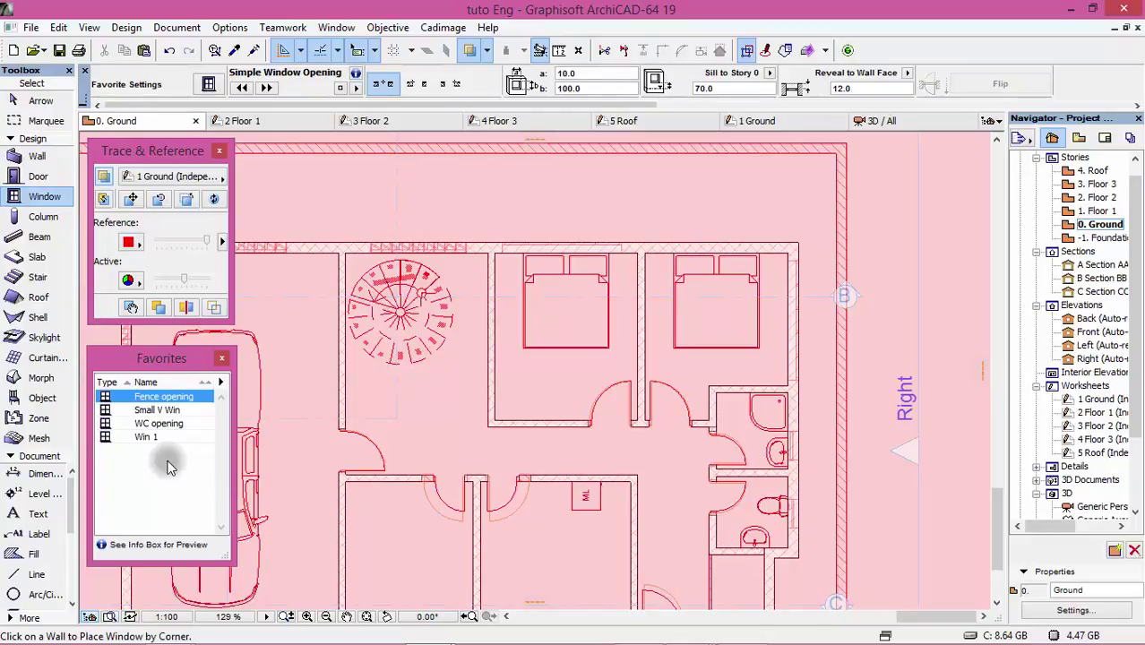
double_click(148, 436)
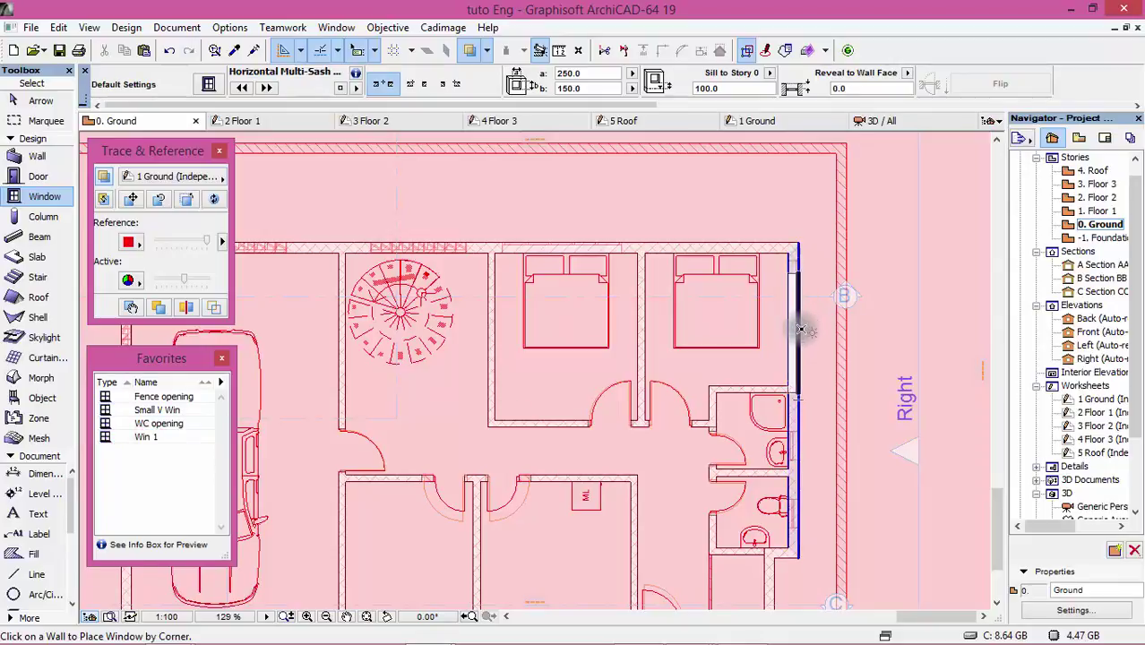
scroll(799, 322, "up", 1)
scroll(803, 295, "up", 1)
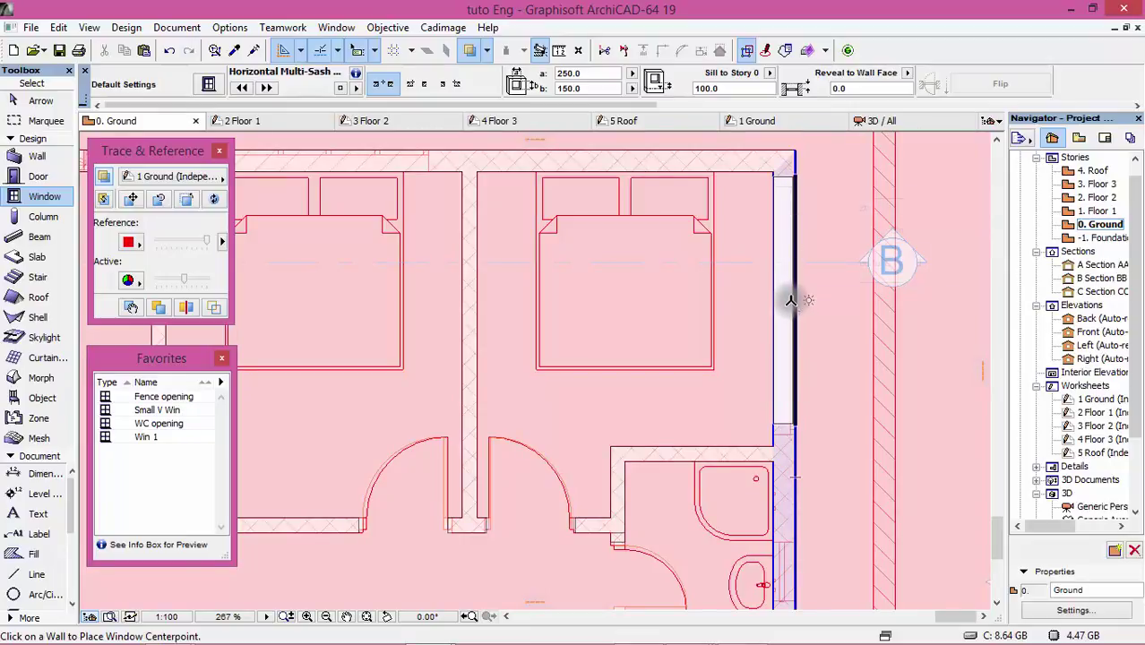
key("Tab")
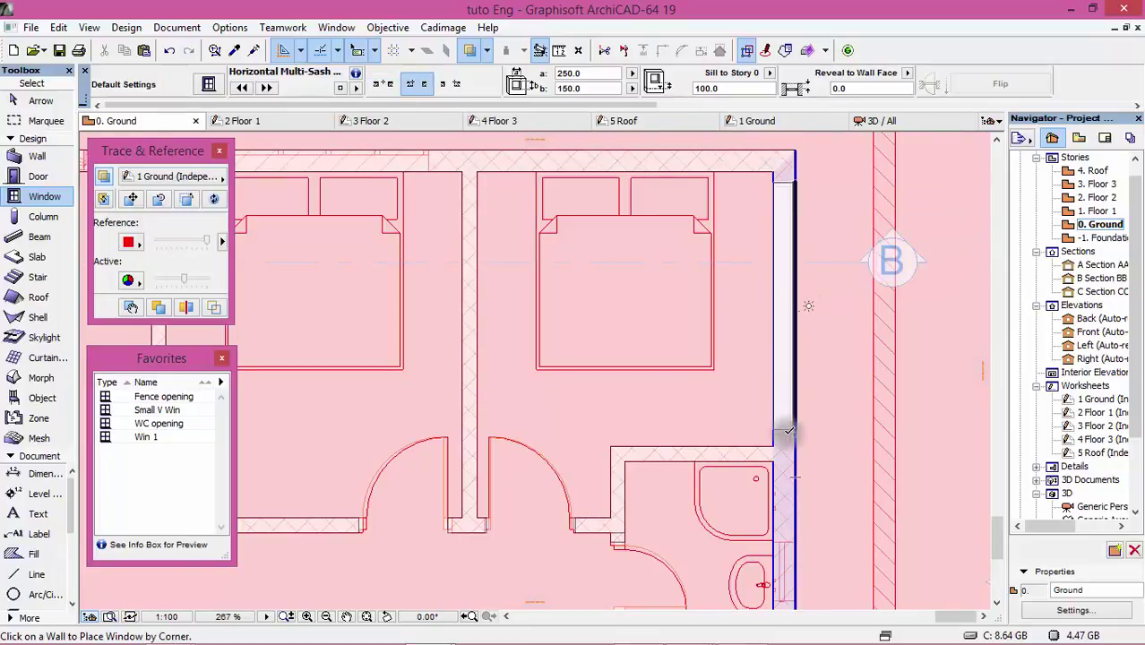
left_click(794, 437)
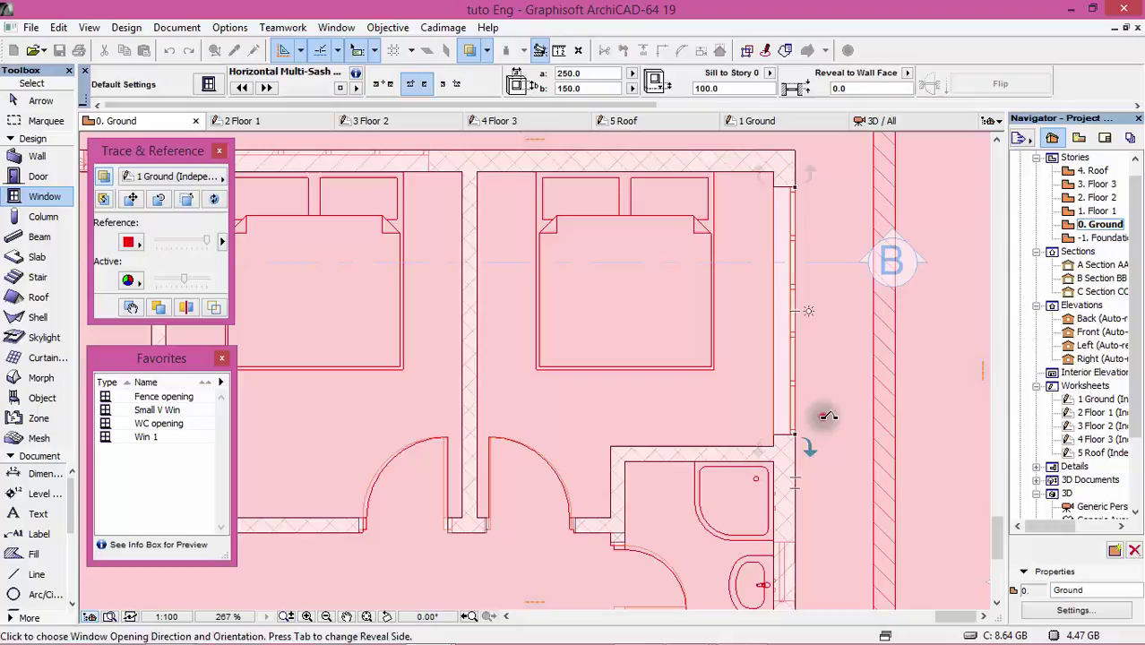
left_click(825, 418)
scroll(789, 363, "down", 3)
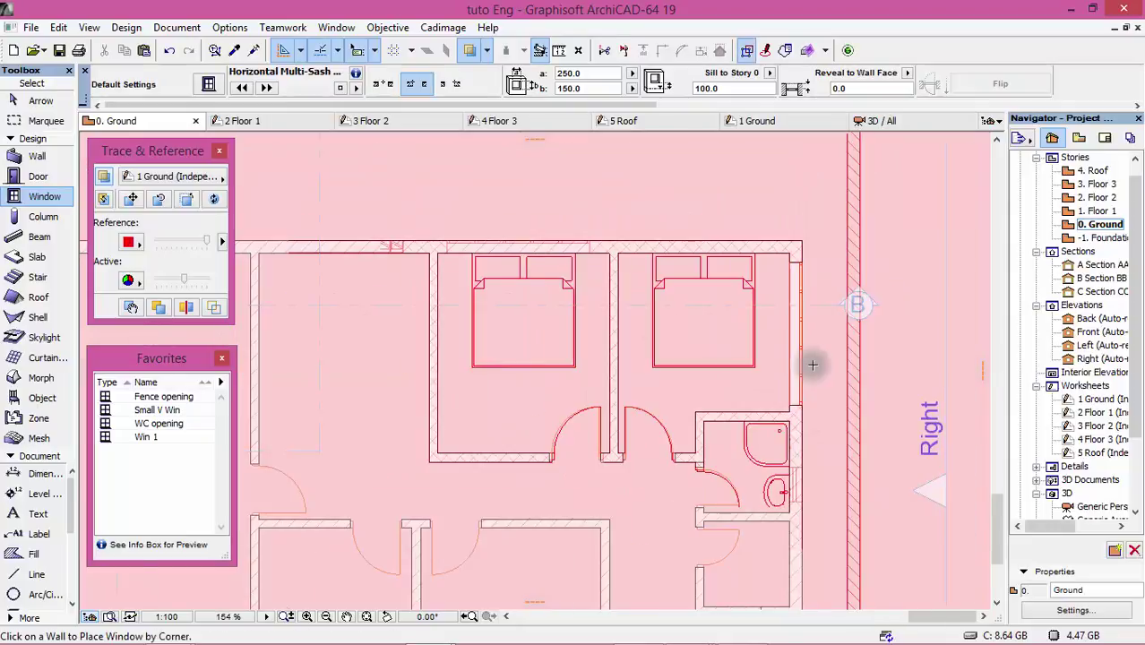
scroll(596, 249, "up", 3)
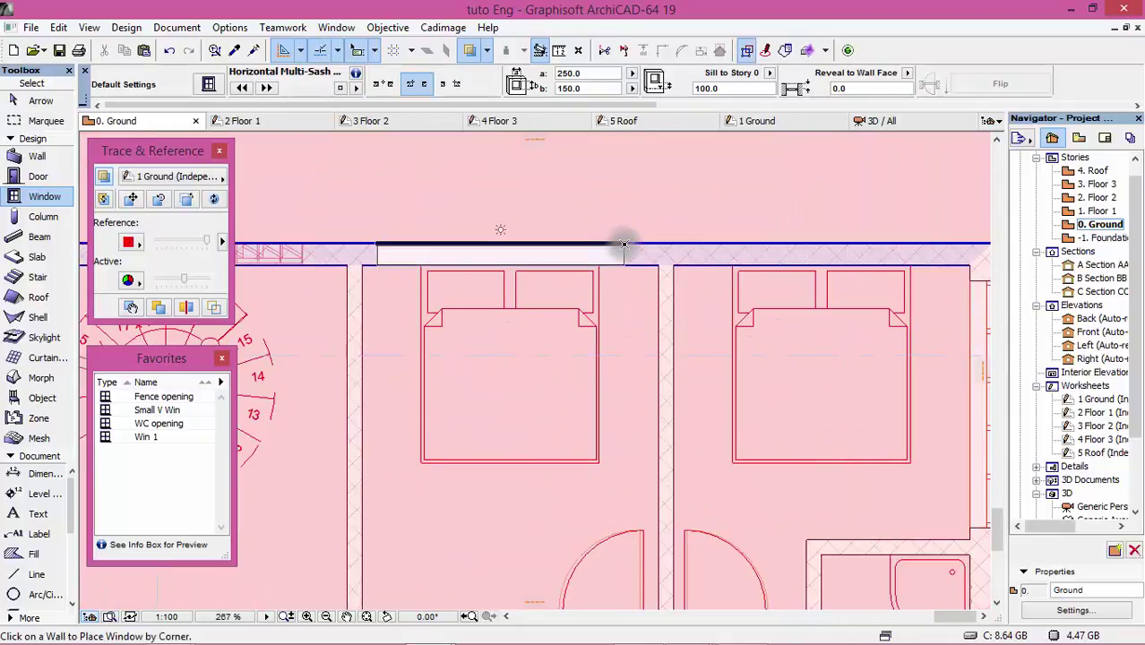
left_click(622, 241)
left_click(627, 188)
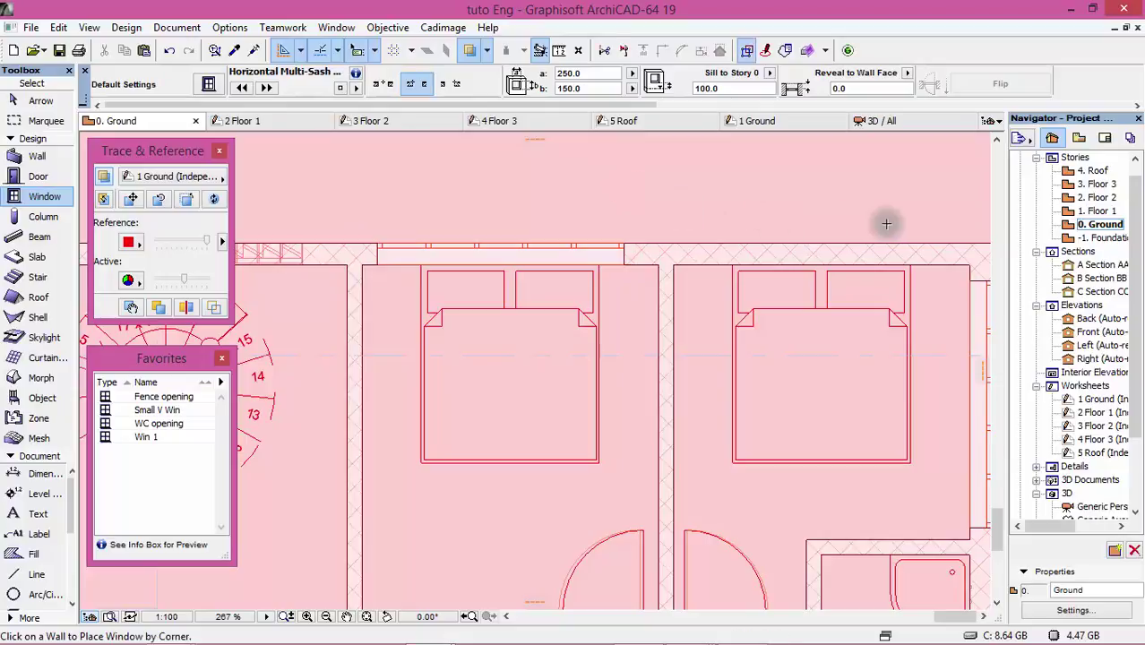
scroll(885, 223, "down", 2)
scroll(885, 223, "down", 3)
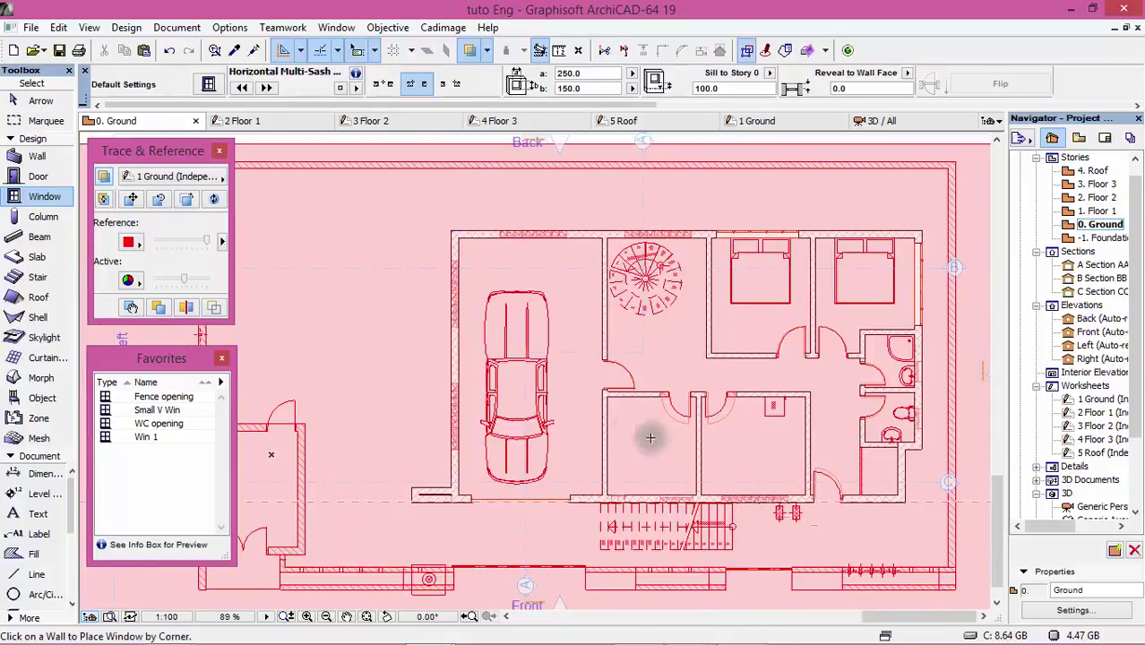
scroll(574, 339, "up", 1)
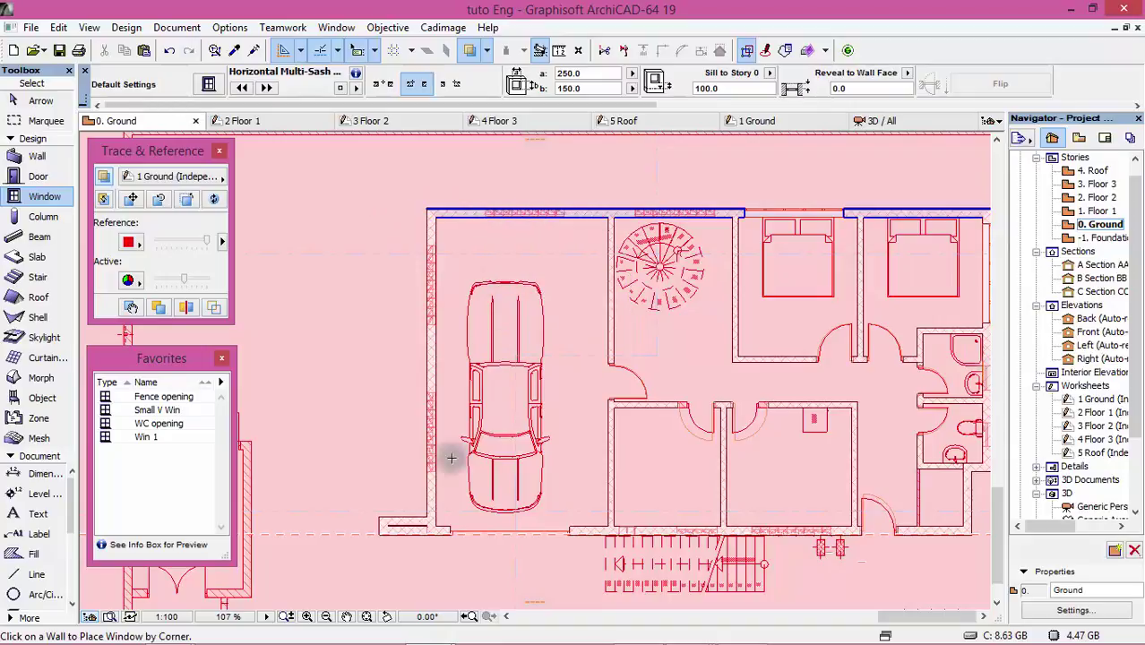
scroll(419, 466, "up", 5)
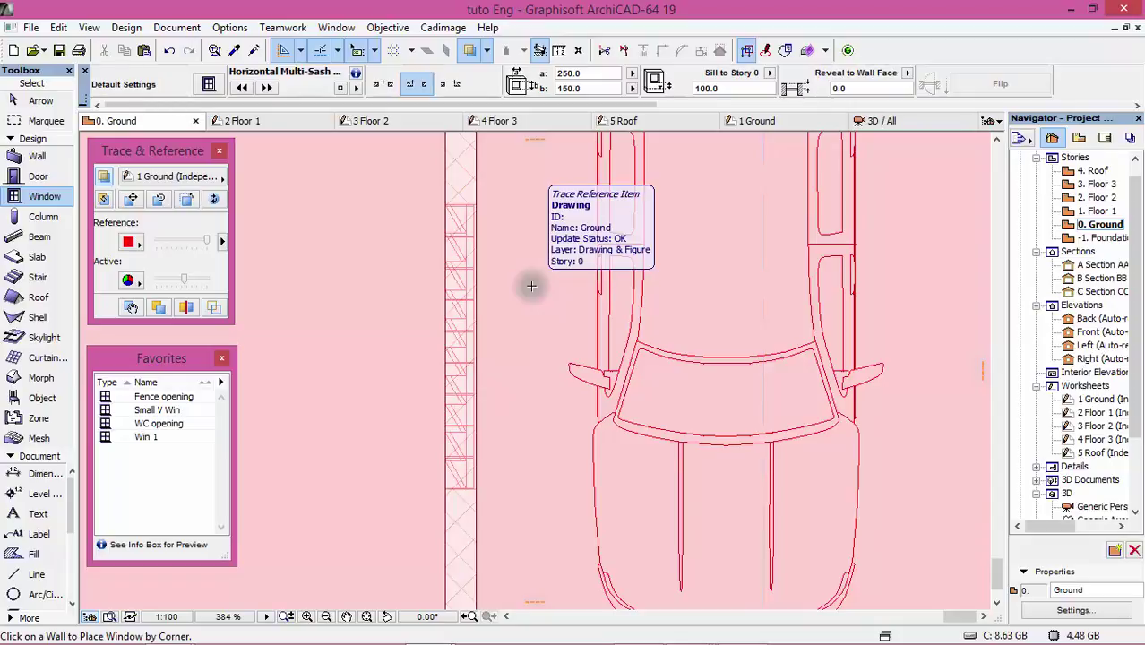
scroll(430, 266, "down", 3)
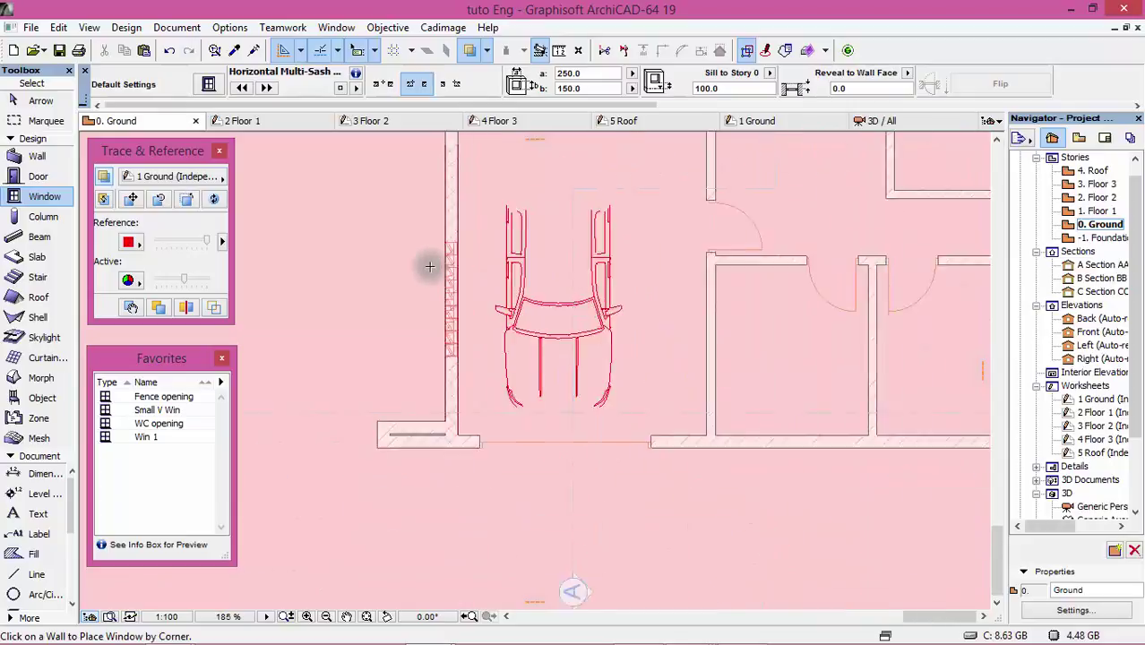
scroll(429, 267, "down", 3)
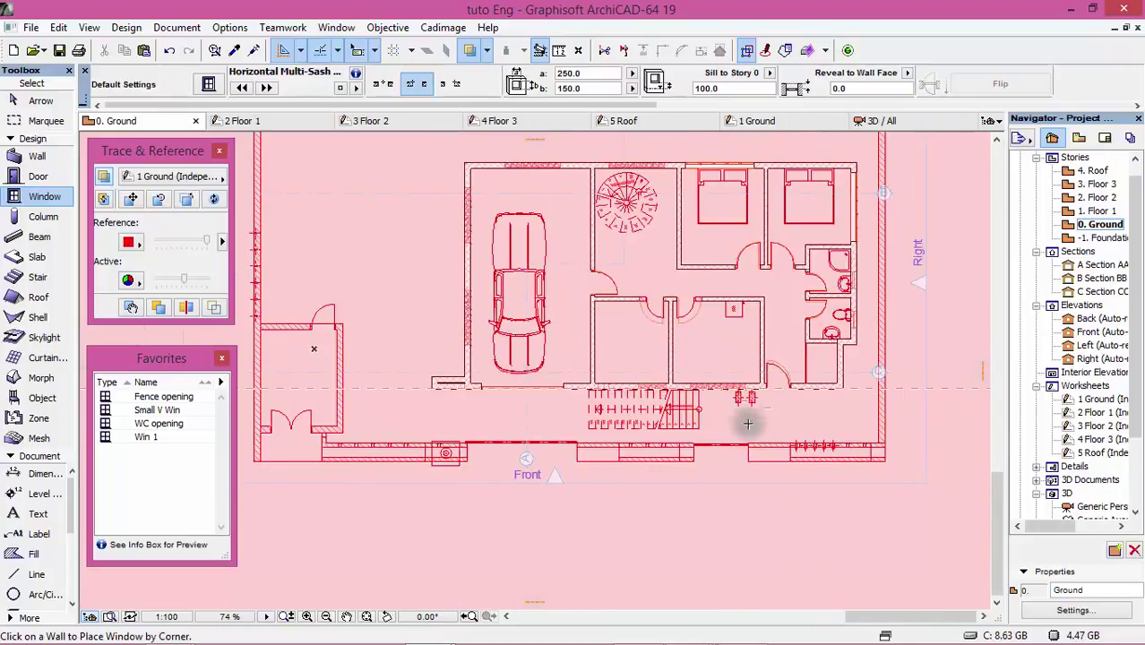
scroll(748, 424, "up", 2)
scroll(730, 394, "up", 2)
scroll(690, 375, "up", 3)
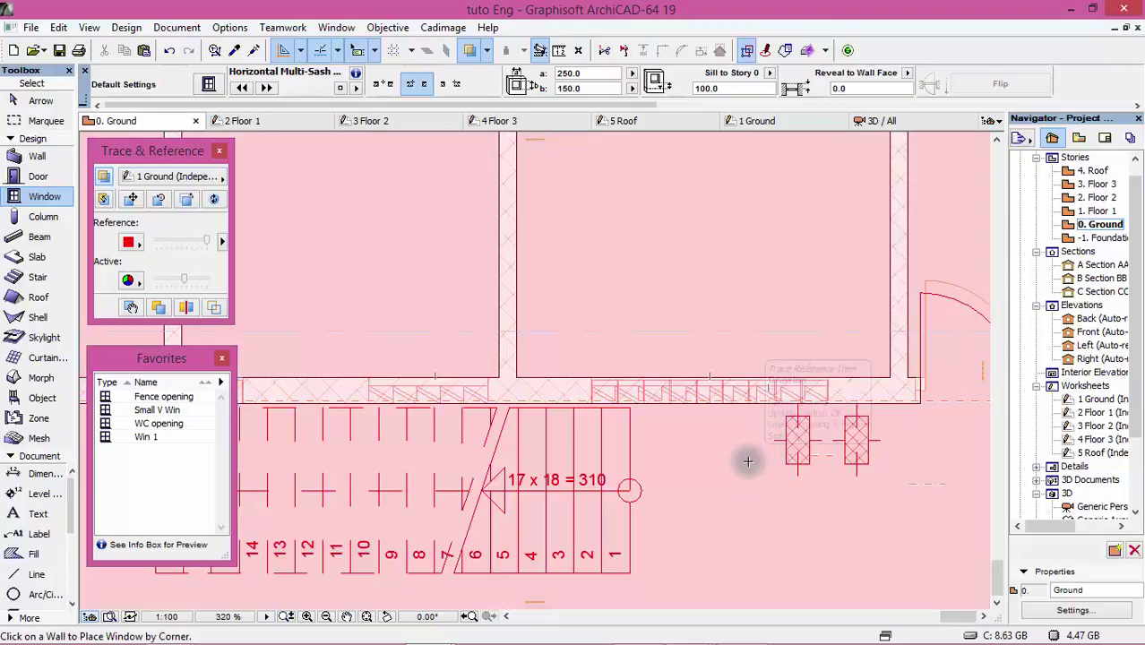
Reselect the Window tool and set its default to an Empty Opening
key("Escape")
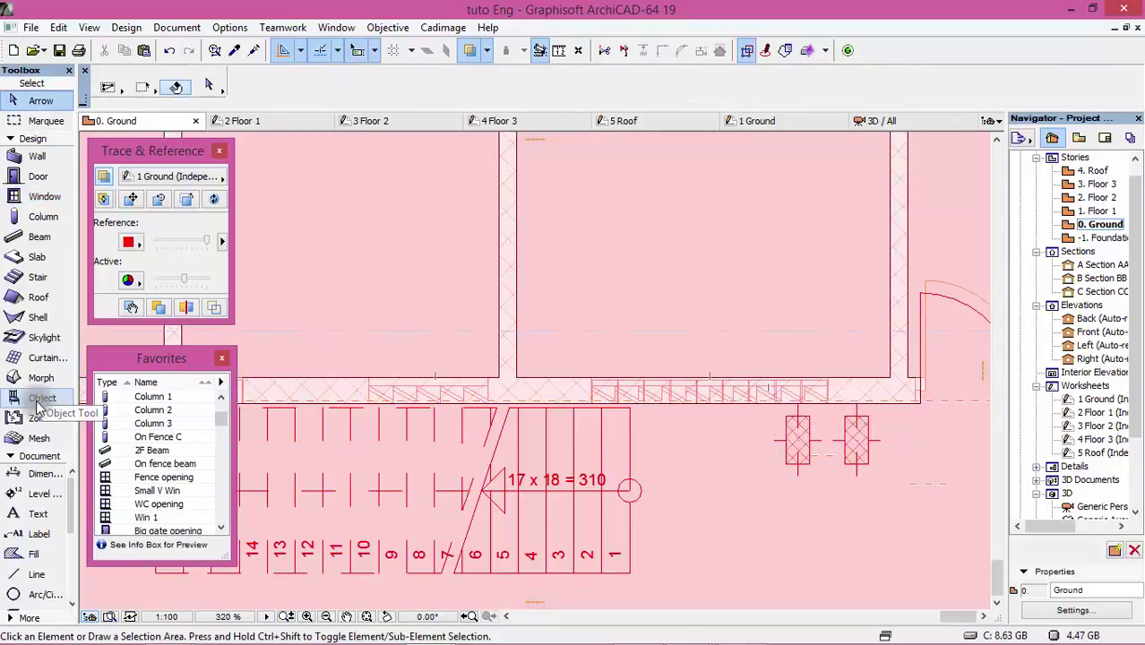
left_click(37, 400)
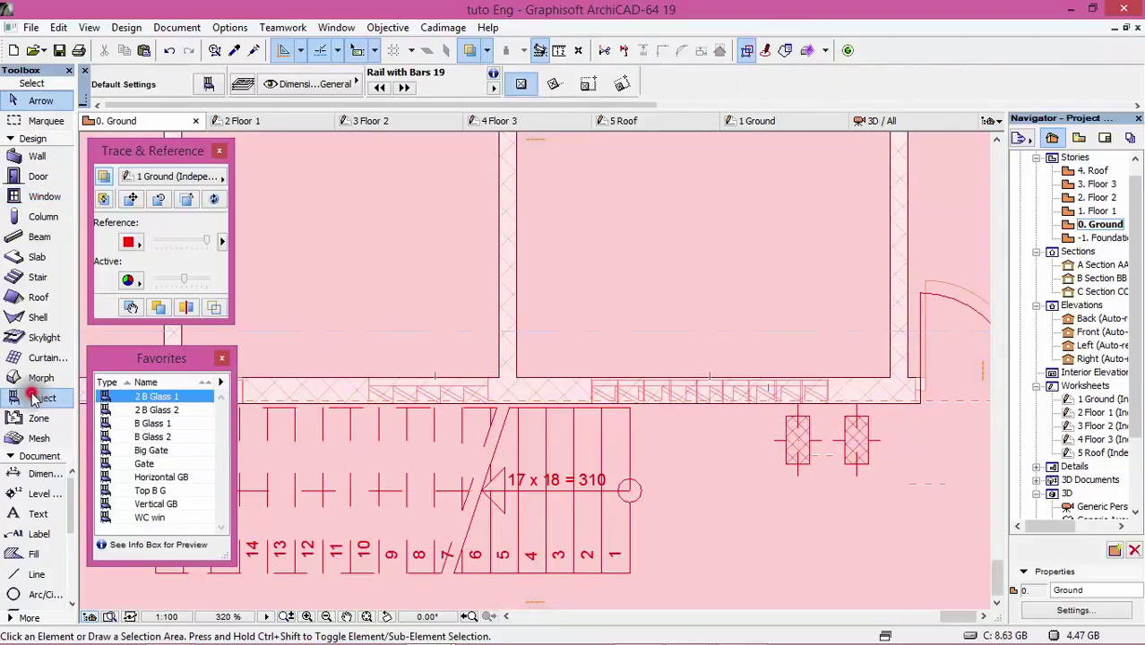
left_click(30, 203)
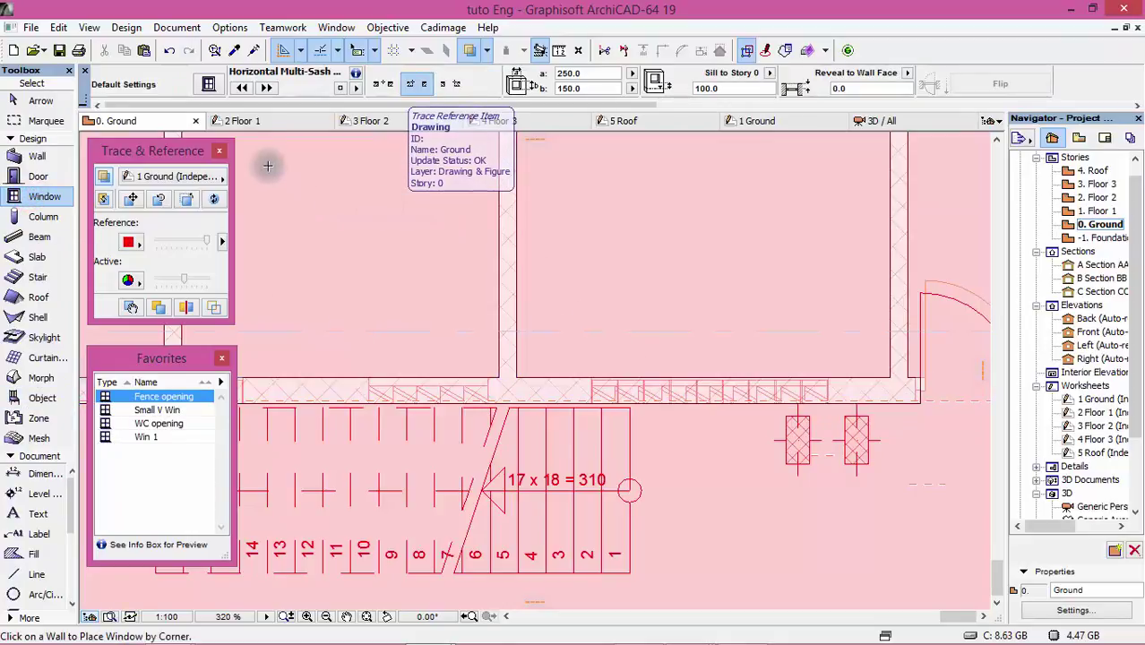
left_click(207, 83)
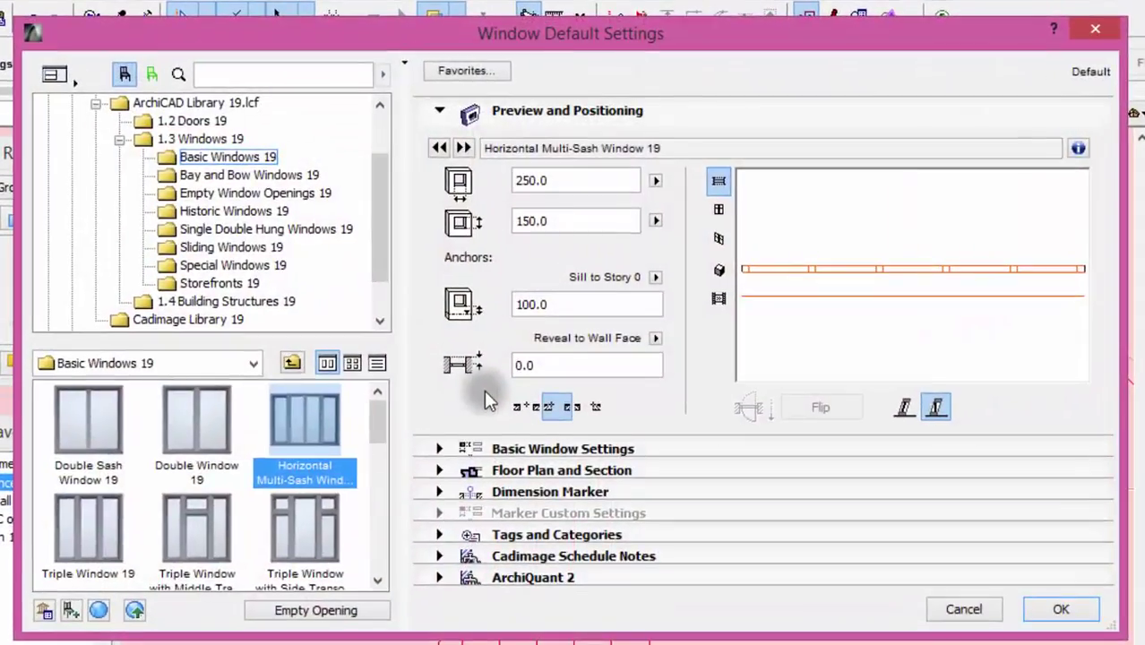
left_click(292, 609)
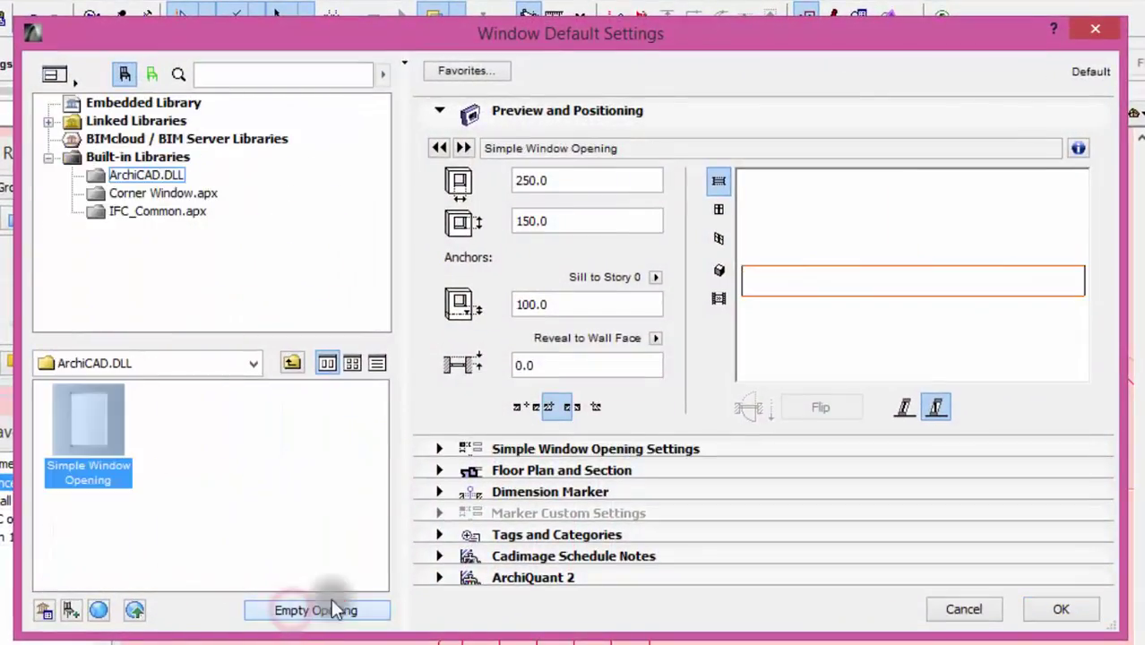
Size the opening 200 wide, 40 high with a 200 sill, and place it on the staircase wall
left_click(556, 182)
type("200")
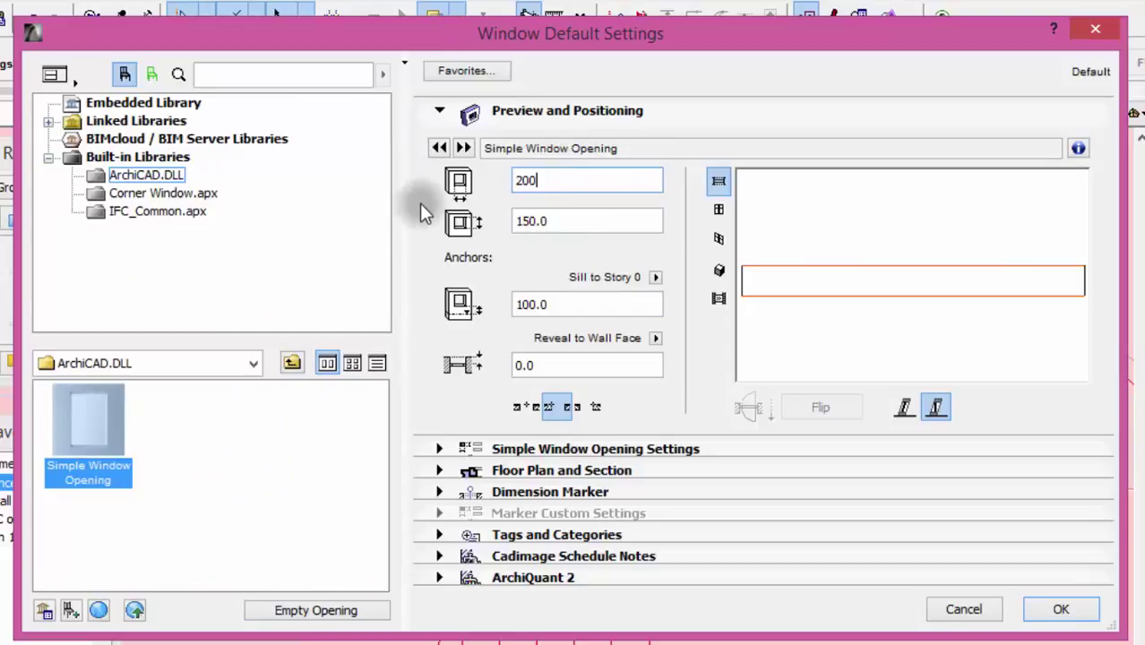
left_click(543, 222)
left_click(517, 221)
type("40")
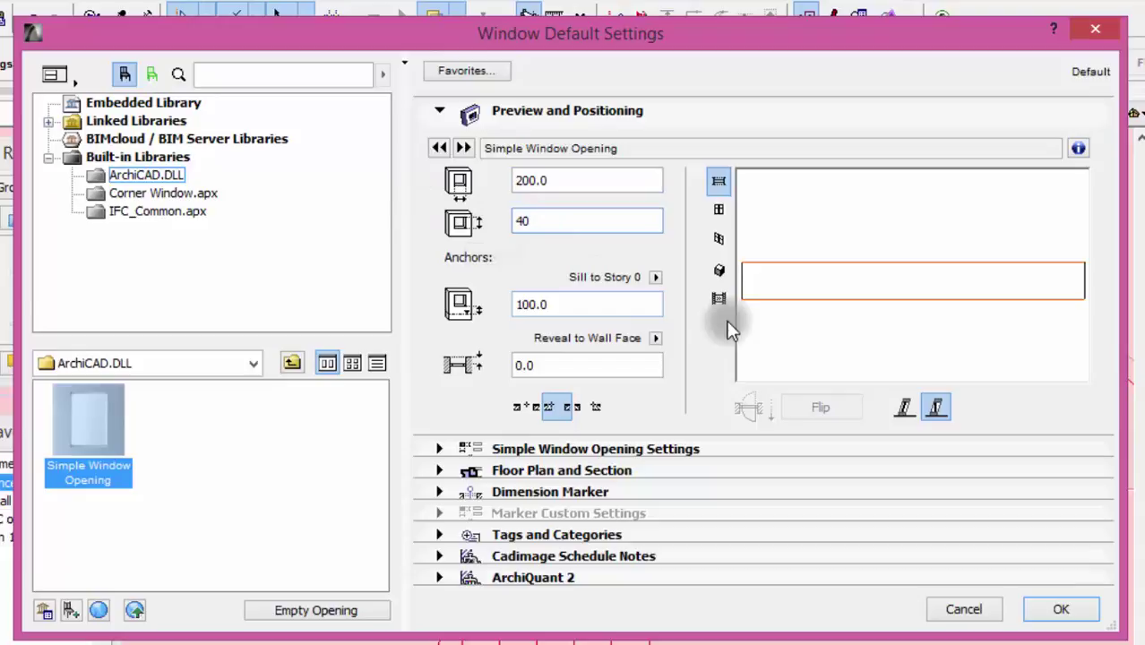
left_click(579, 304)
type("2")
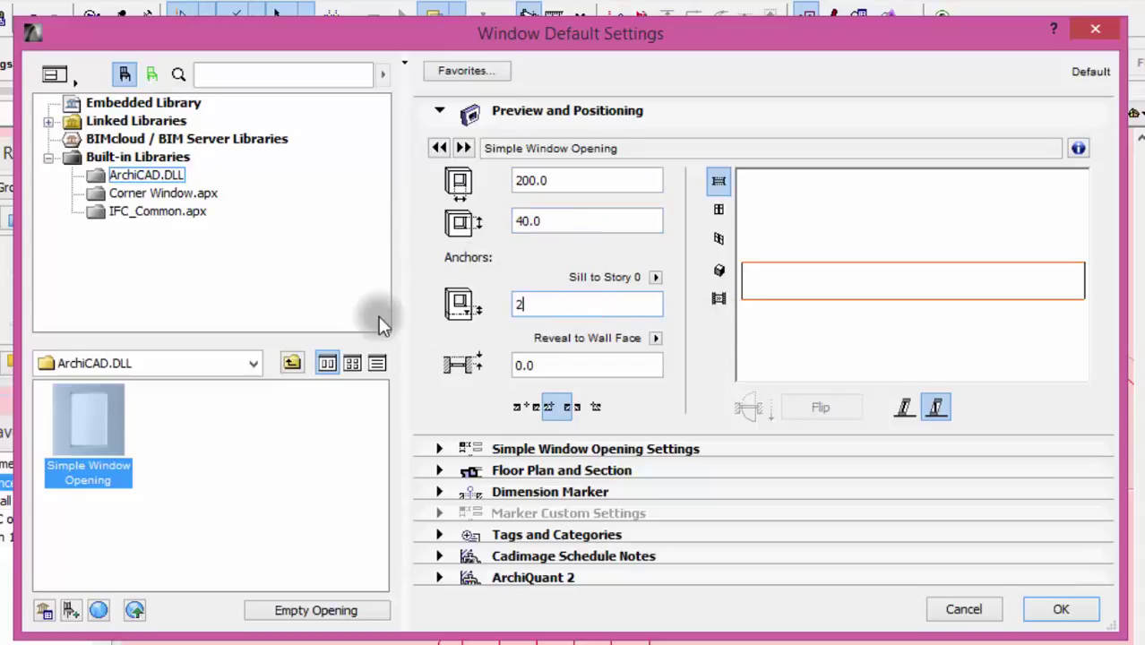
type("00")
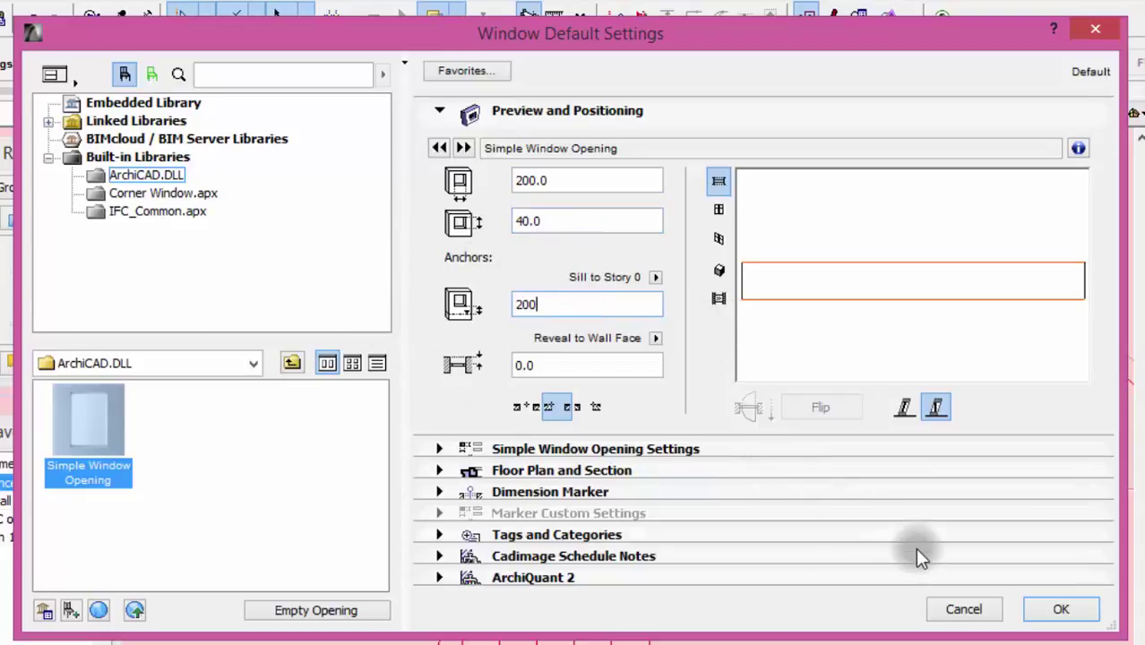
left_click(1050, 609)
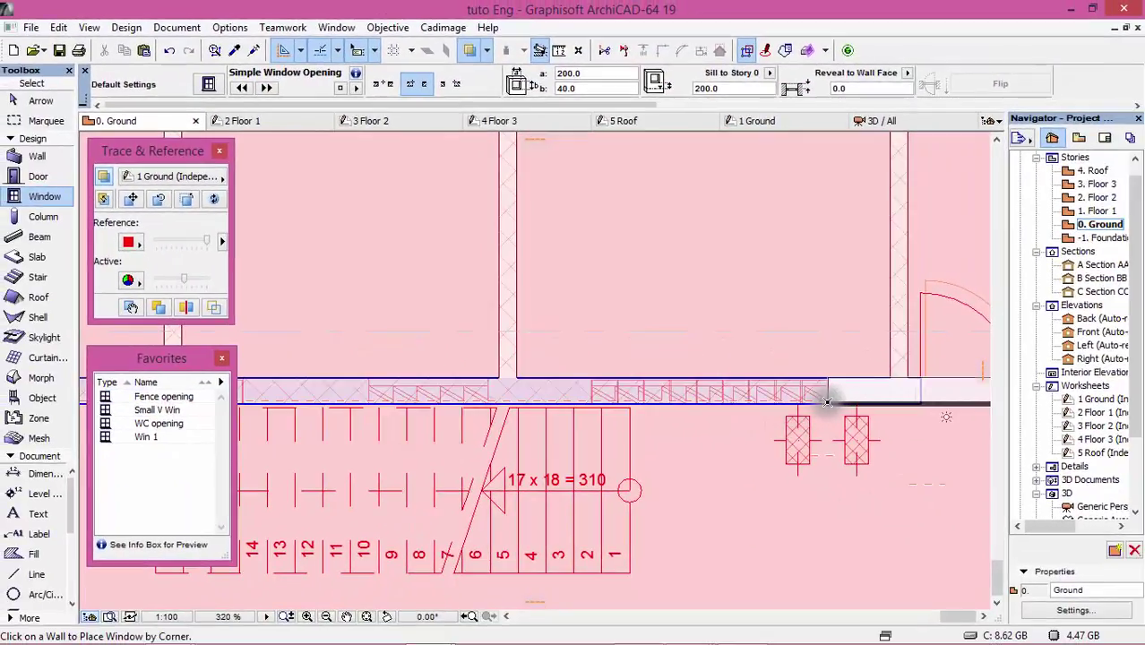
left_click(827, 402)
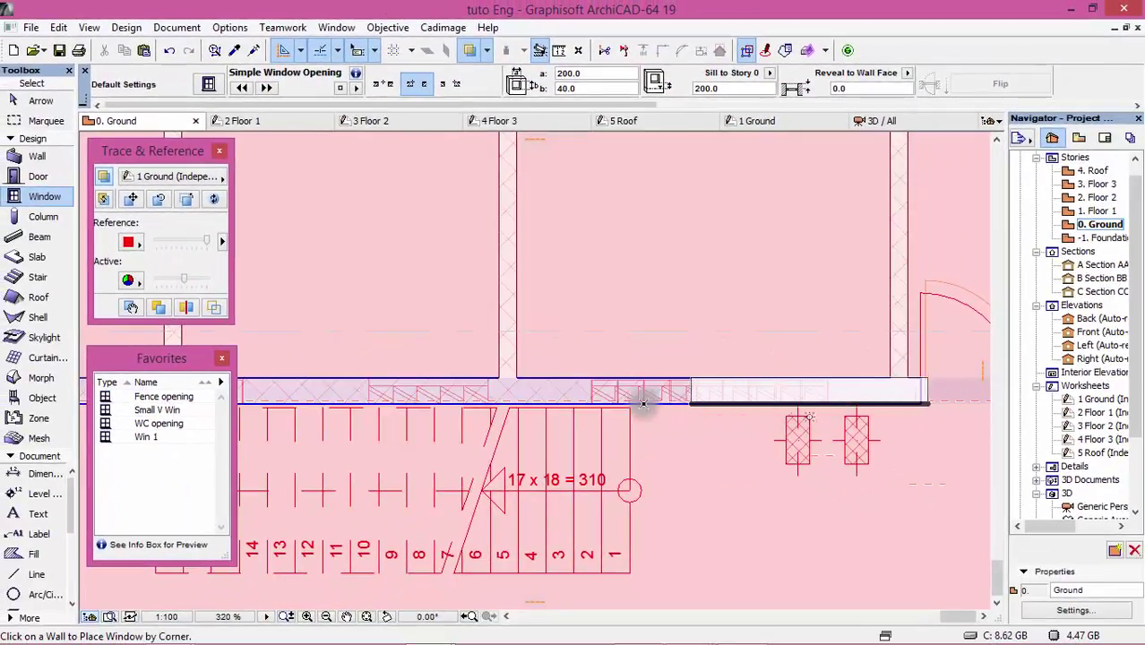
left_click(591, 403)
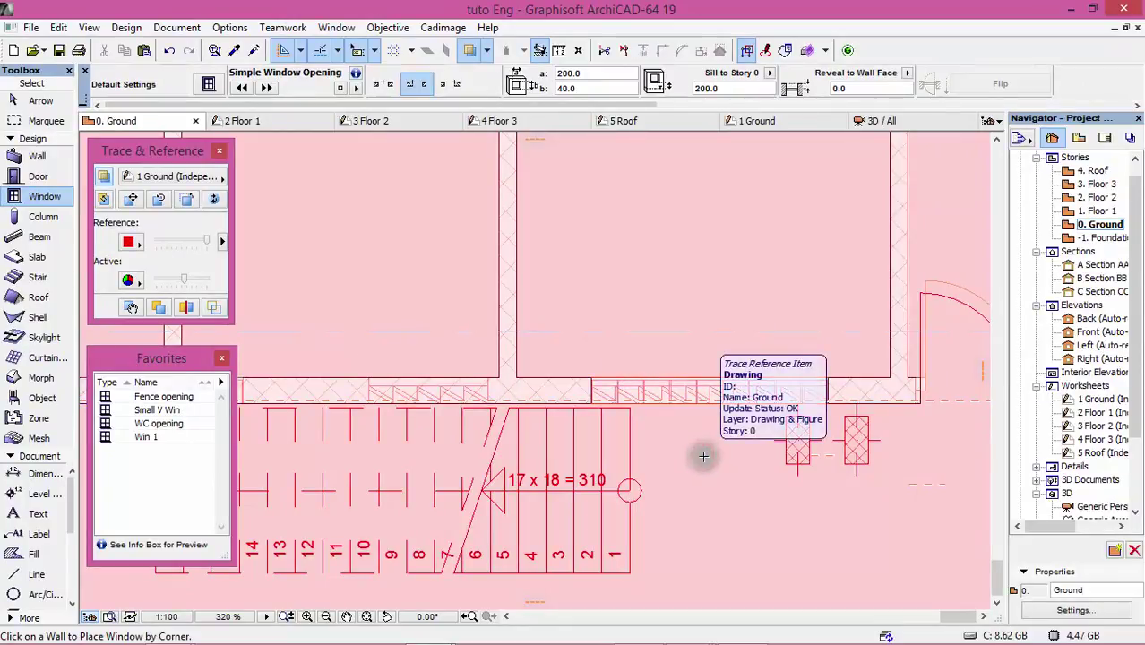
mouse_move(708, 409)
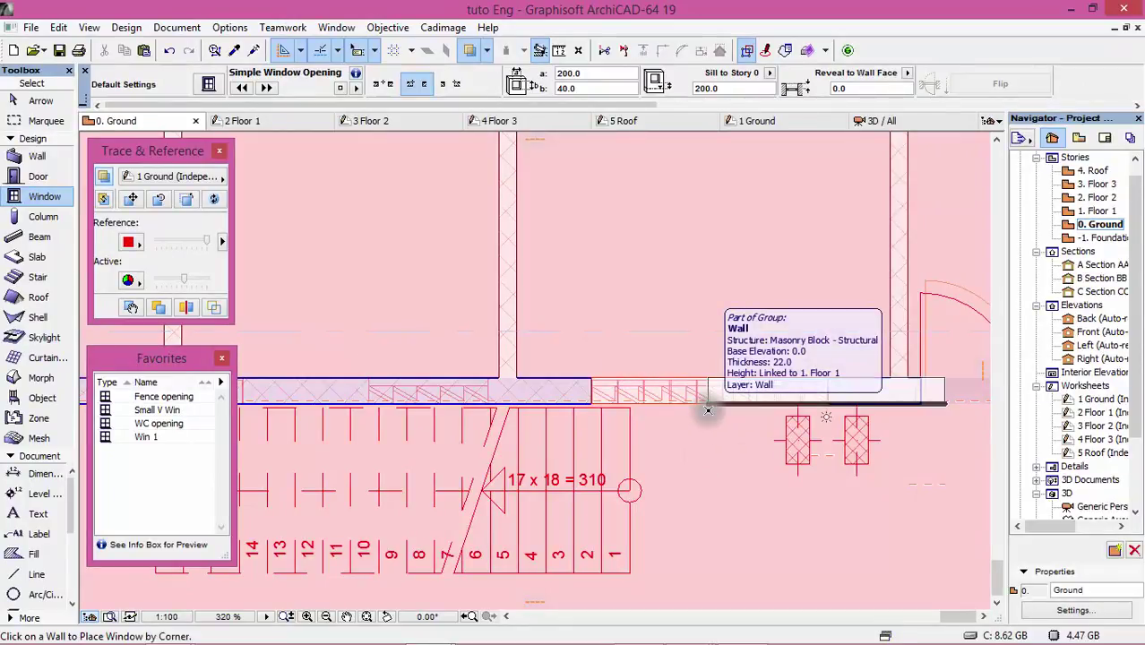
key("F3")
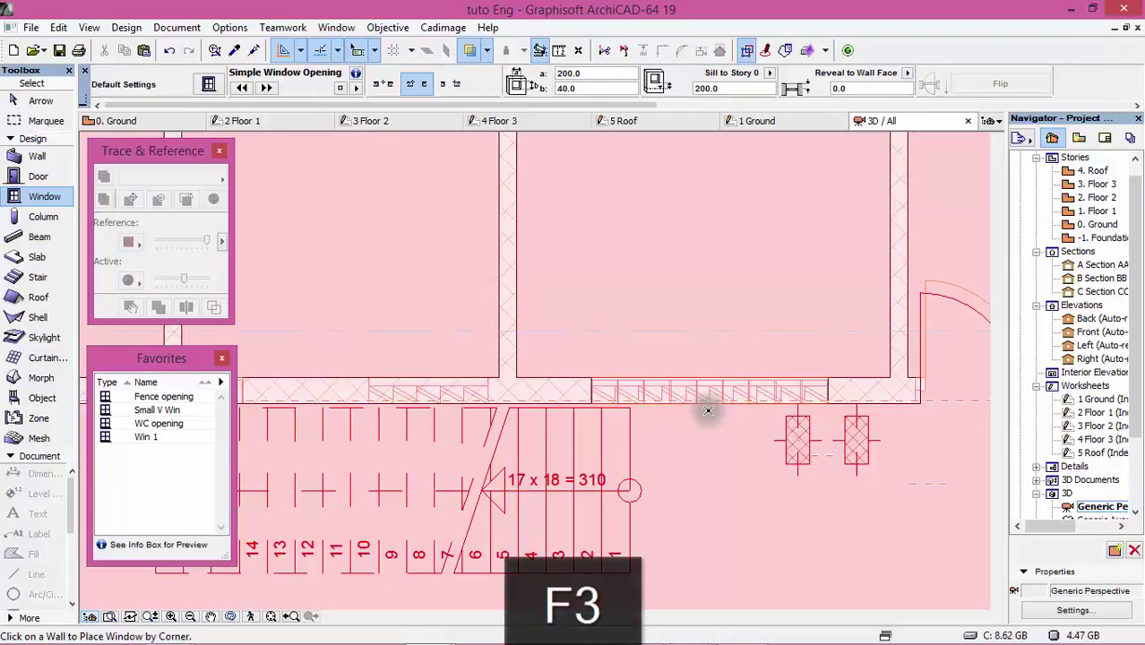
scroll(692, 483, "up", 3)
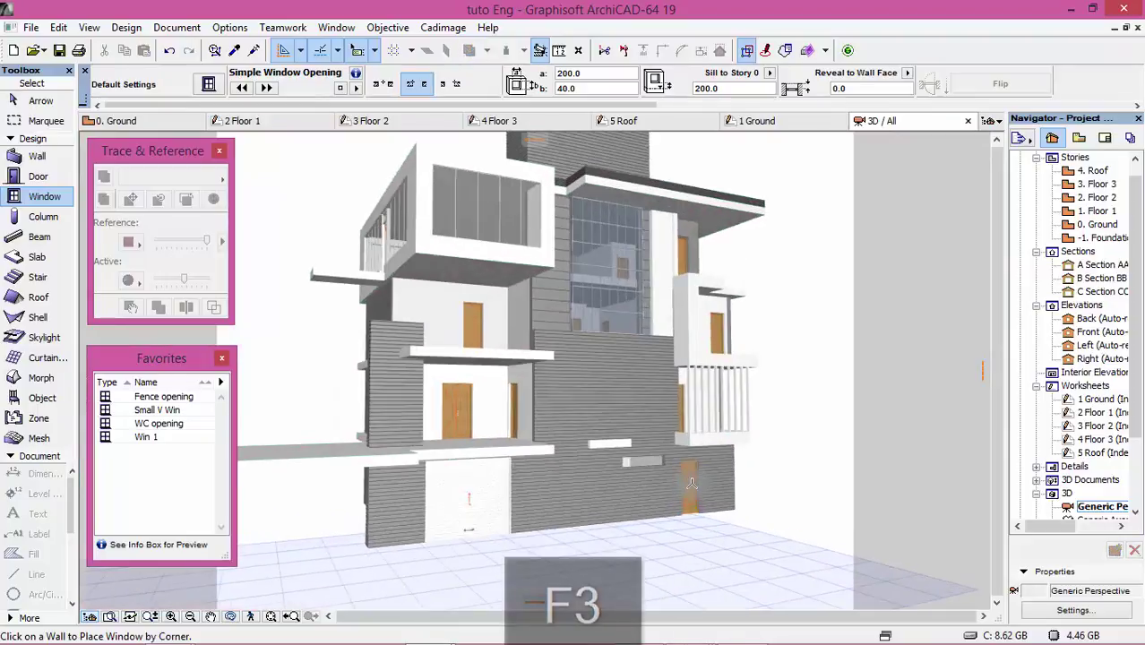
scroll(692, 484, "up", 2)
scroll(686, 484, "up", 2)
scroll(677, 484, "up", 2)
scroll(663, 483, "up", 2)
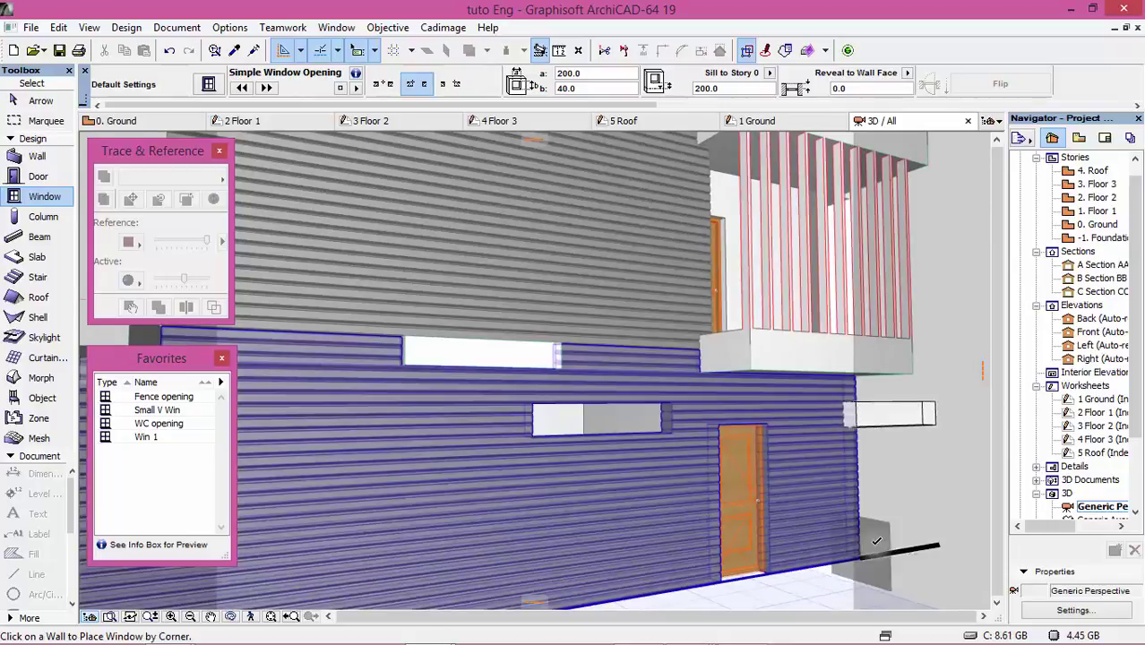
middle_click_drag(876, 541, 932, 487, "shift")
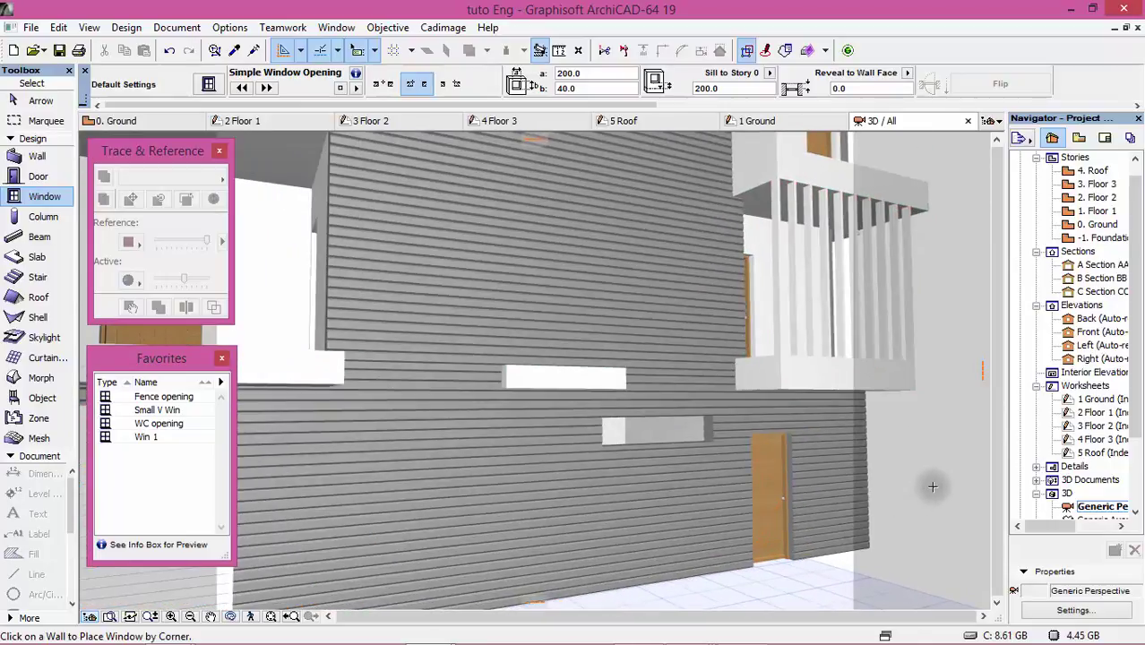
key("F2")
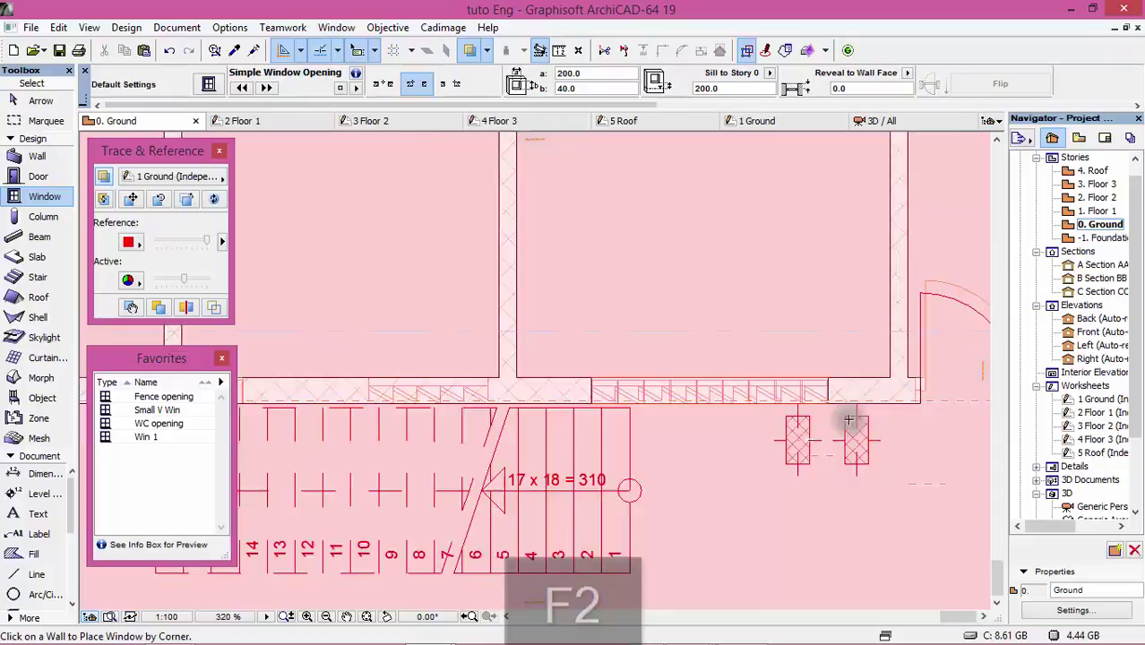
Place a second empty opening in the front wall and select the Object tool
scroll(842, 417, "up", 3)
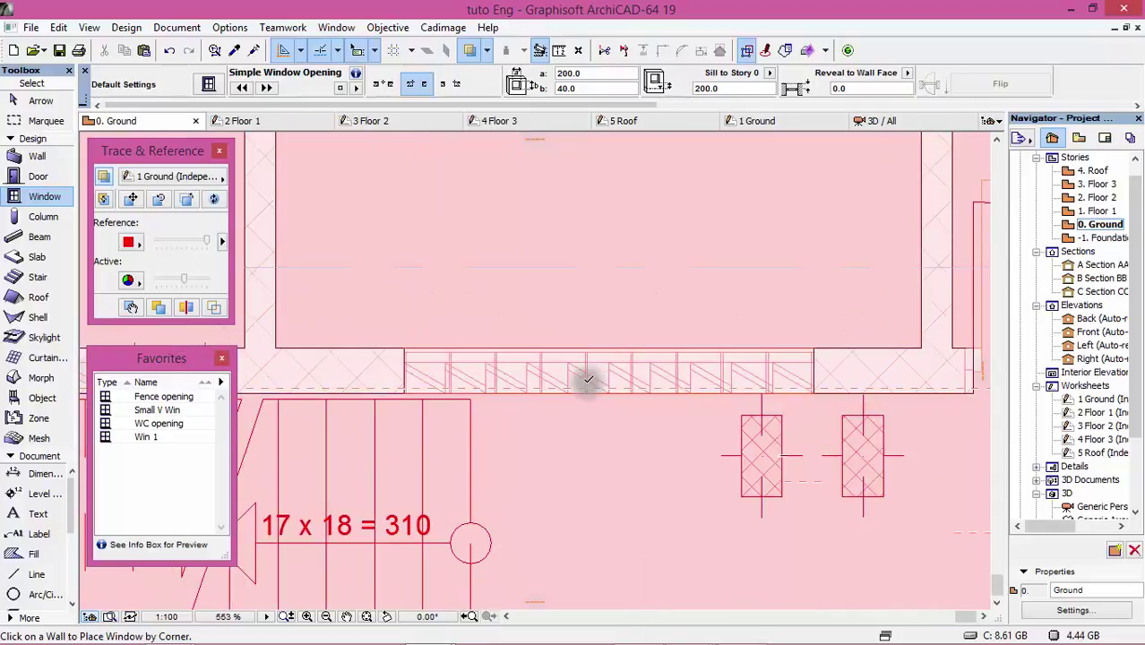
left_click(620, 392)
left_click(696, 368)
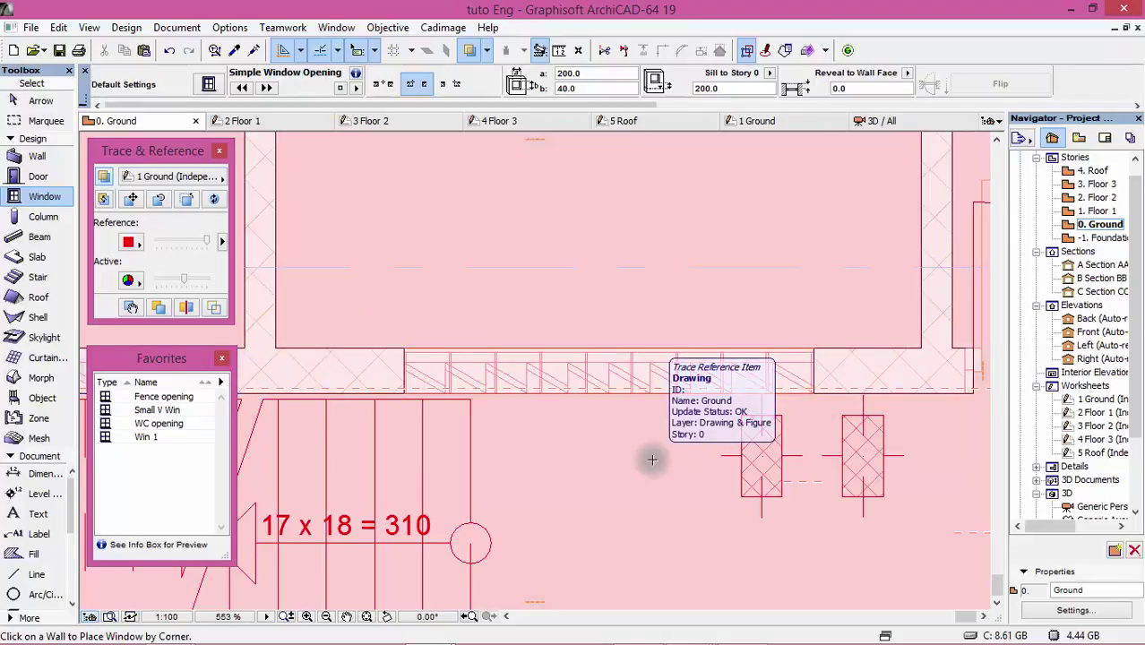
left_click(38, 398)
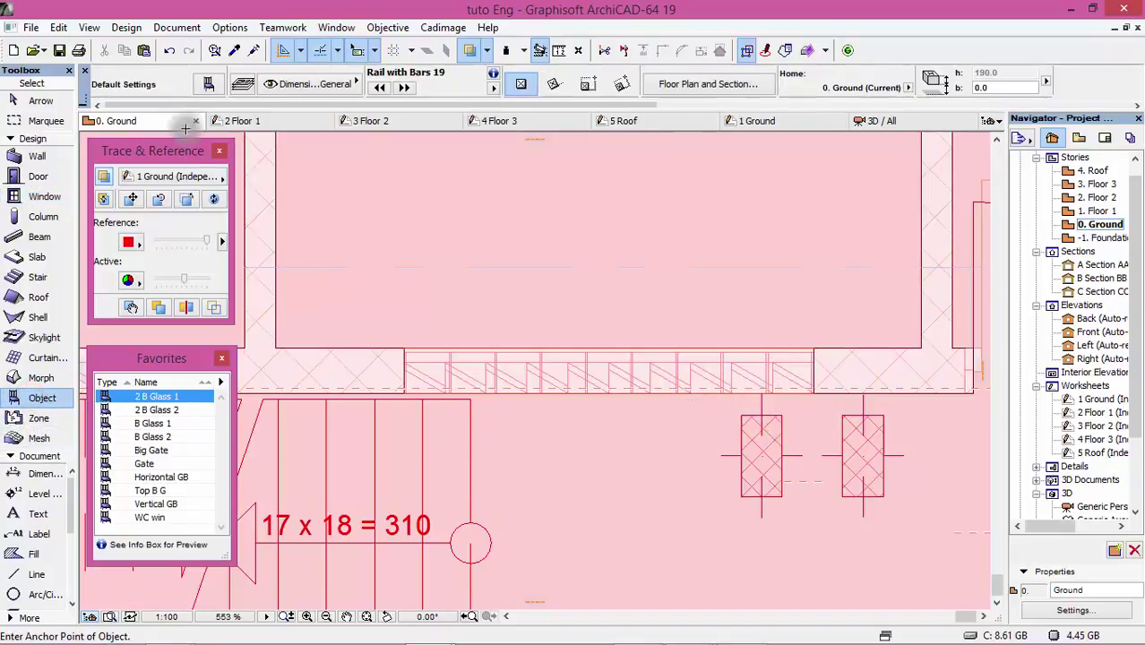
Search the library for grid, inspect Grid 19's custom structural dimensions, and cancel
left_click(207, 83)
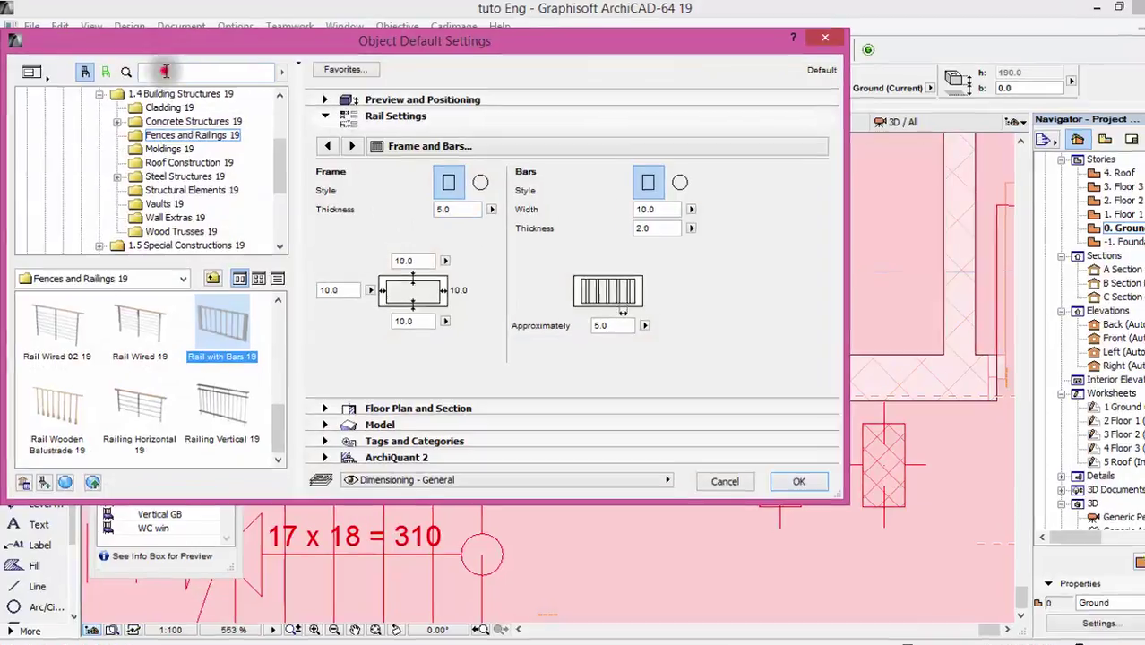
left_click(159, 69)
type("grid")
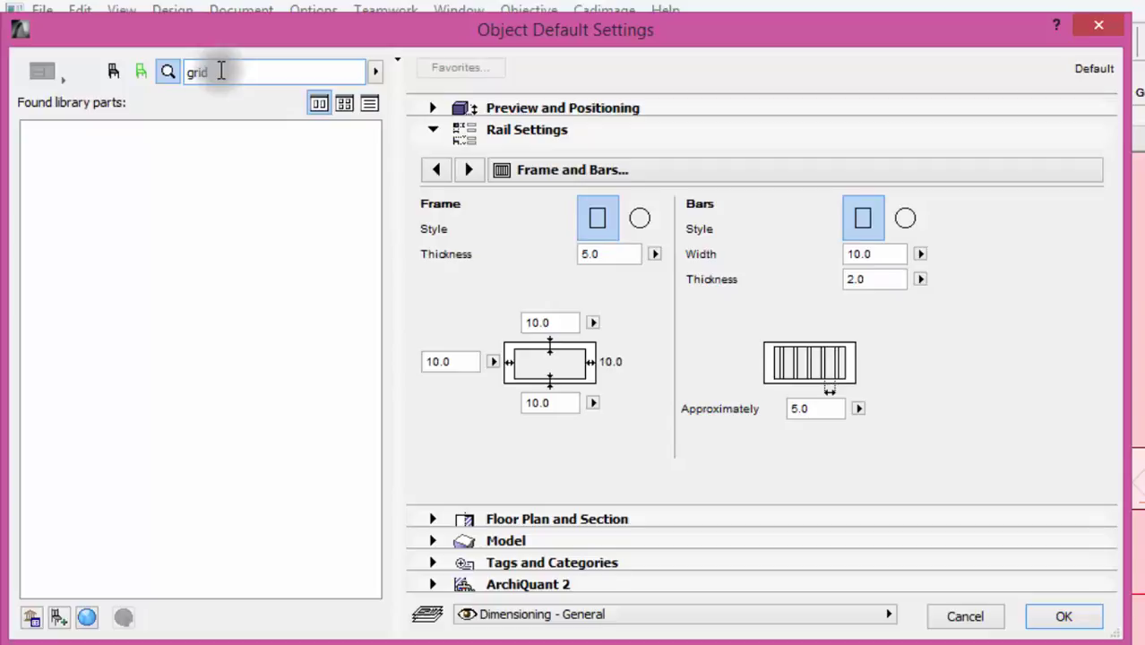
key("Return")
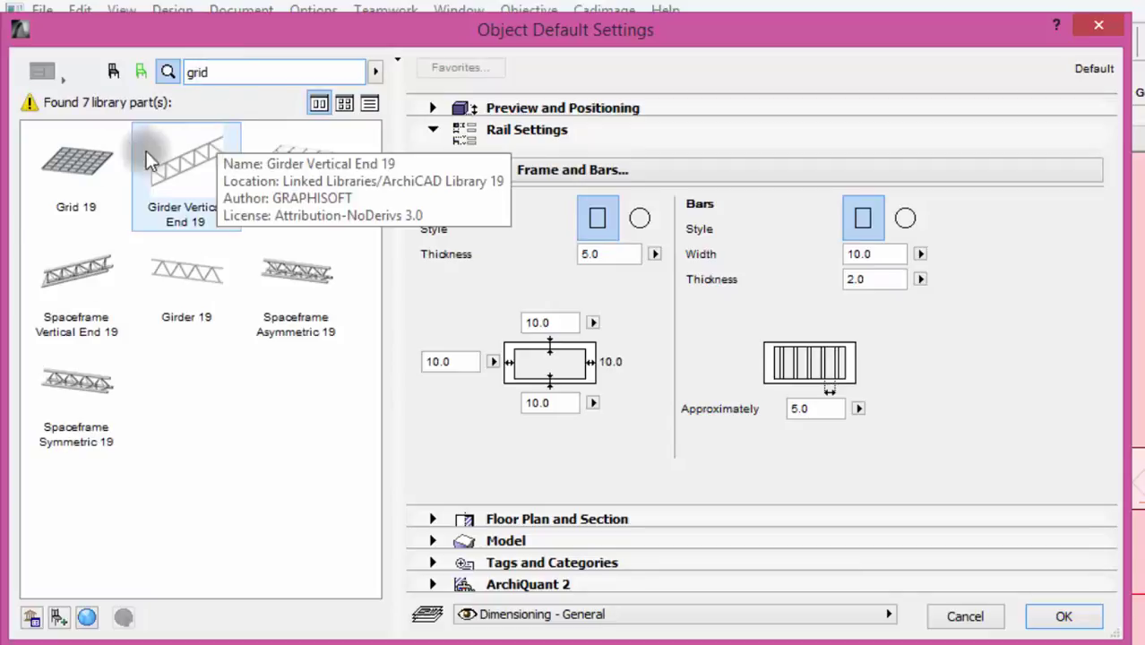
left_click(68, 162)
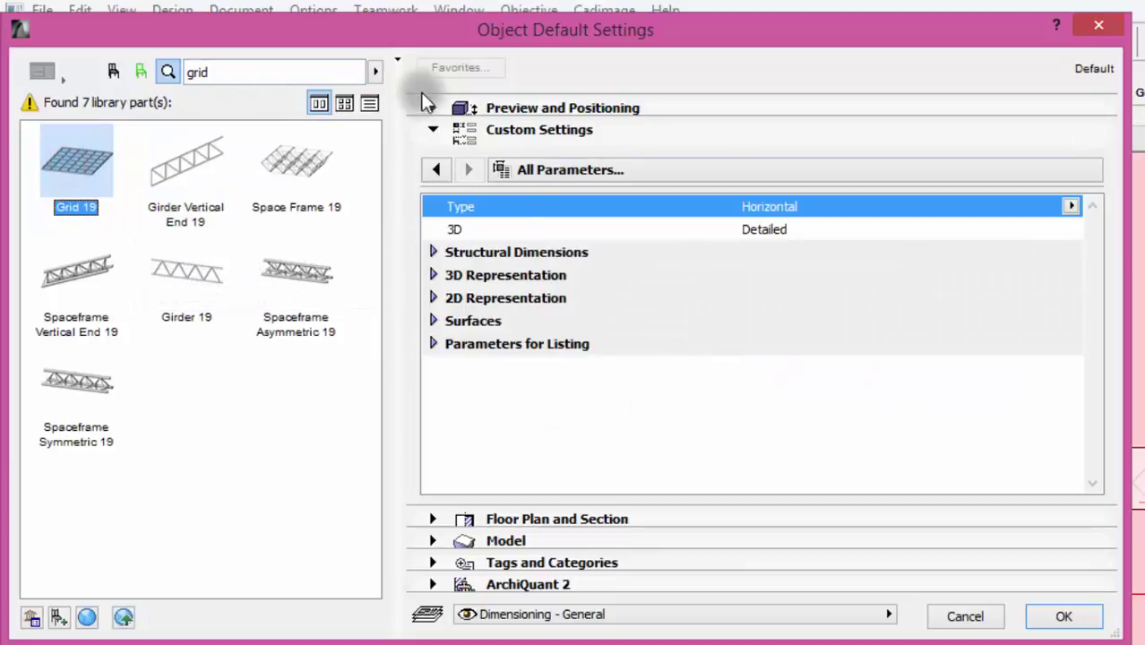
left_click(433, 107)
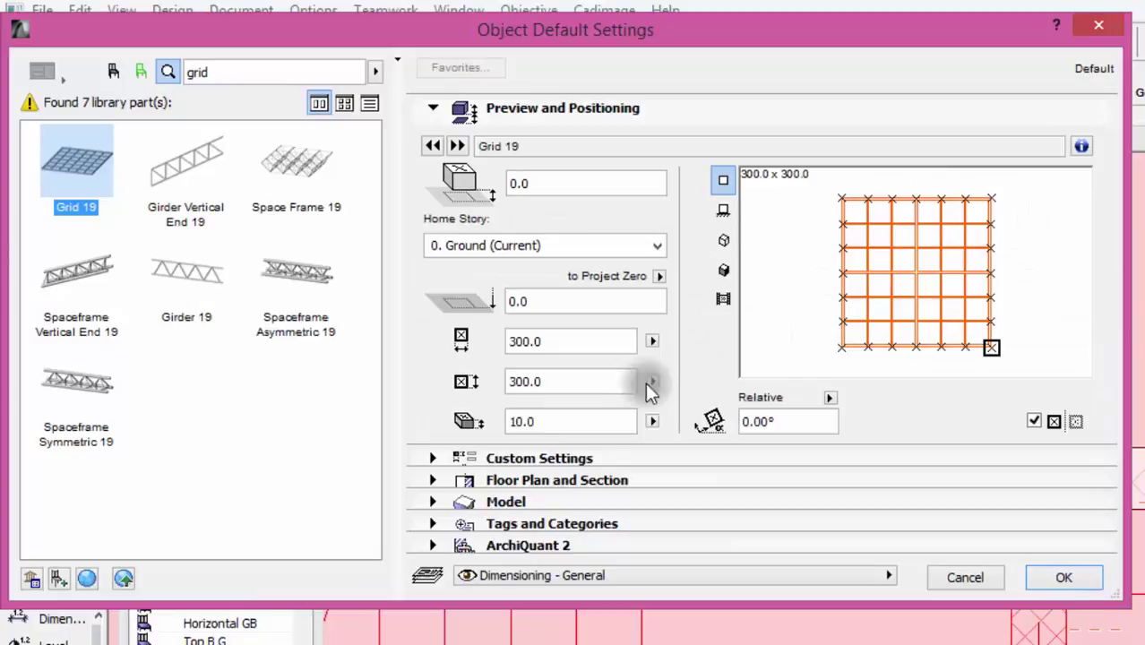
left_click(436, 459)
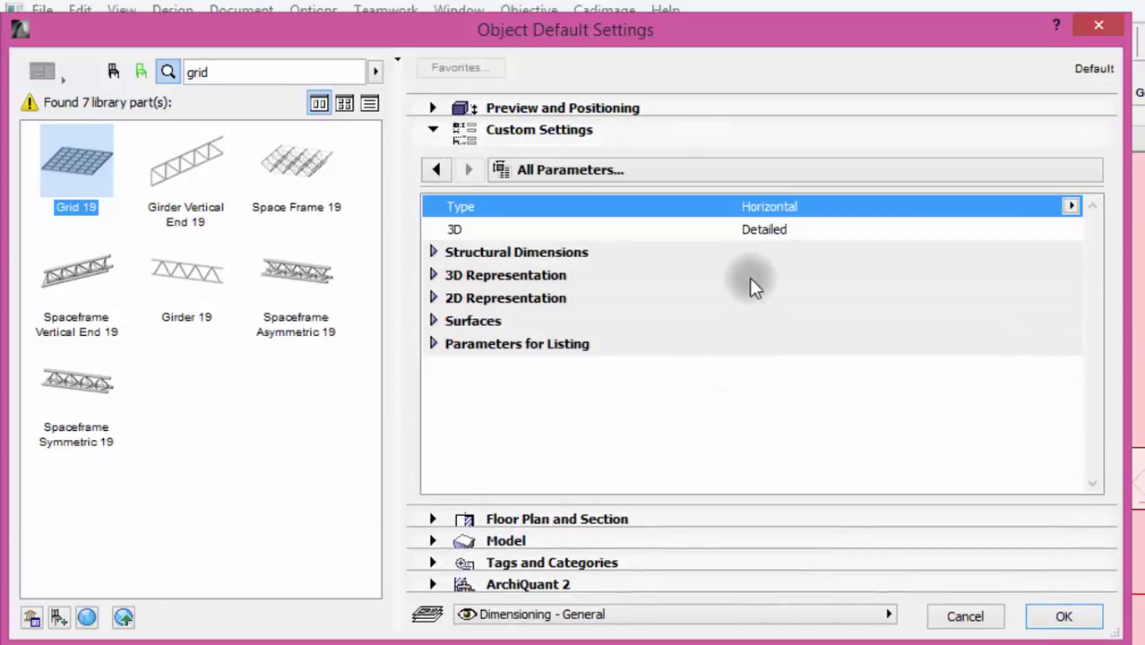
left_click(433, 252)
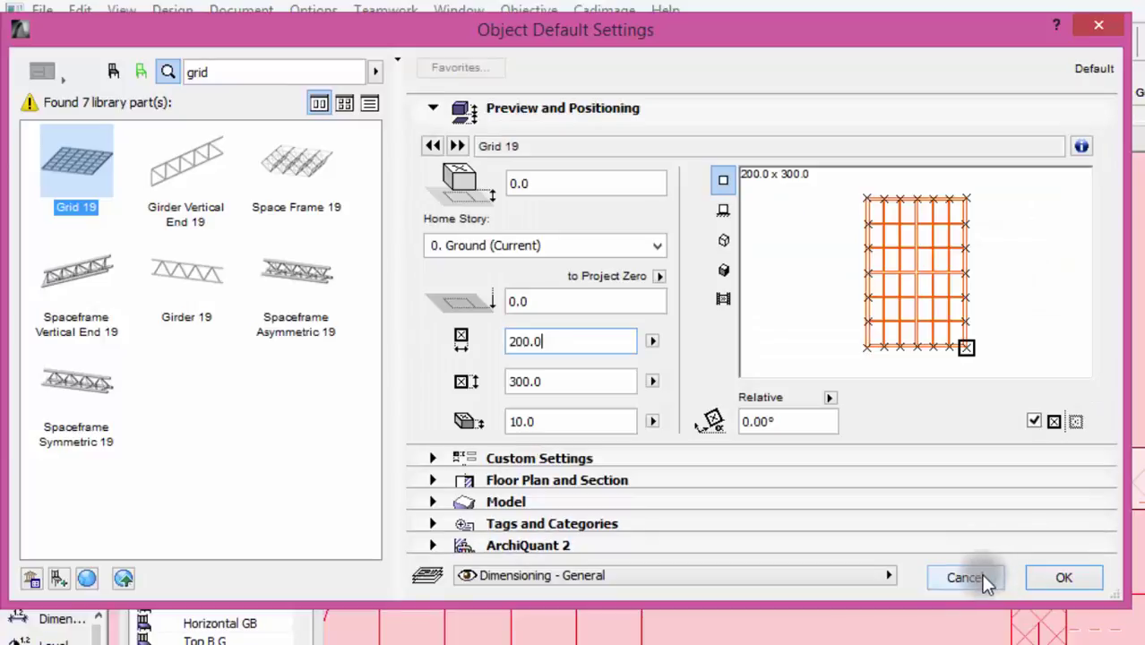
left_click(981, 574)
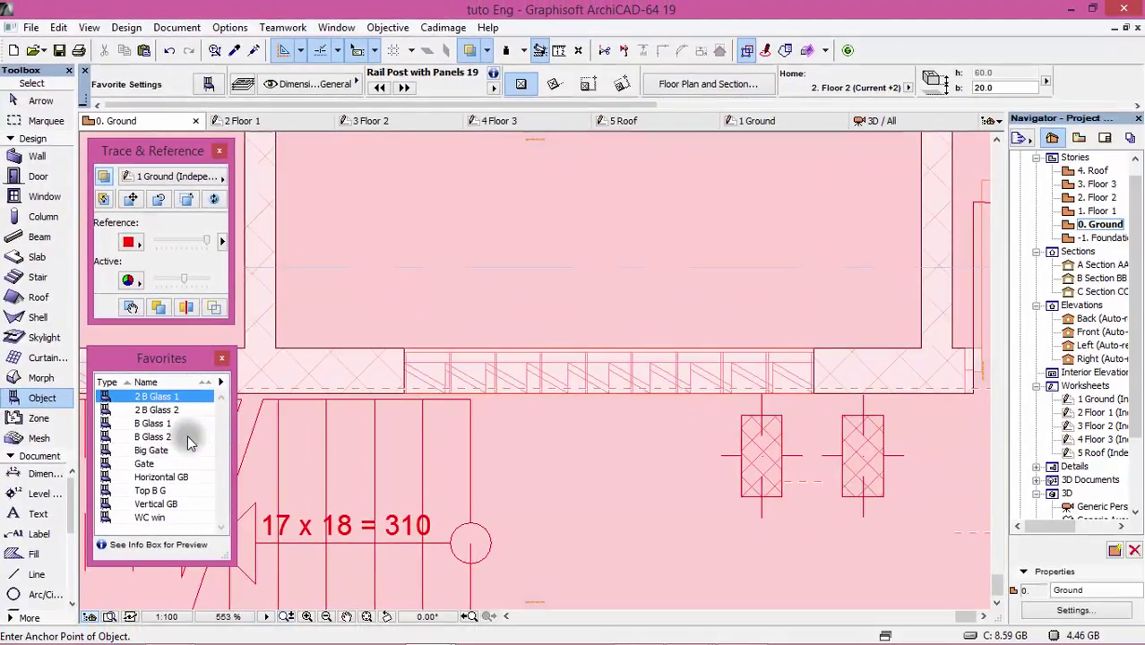
Preview the Vertical GB favourite in 3D, cancel, then apply the Horizontal GB favourite
left_click(156, 507)
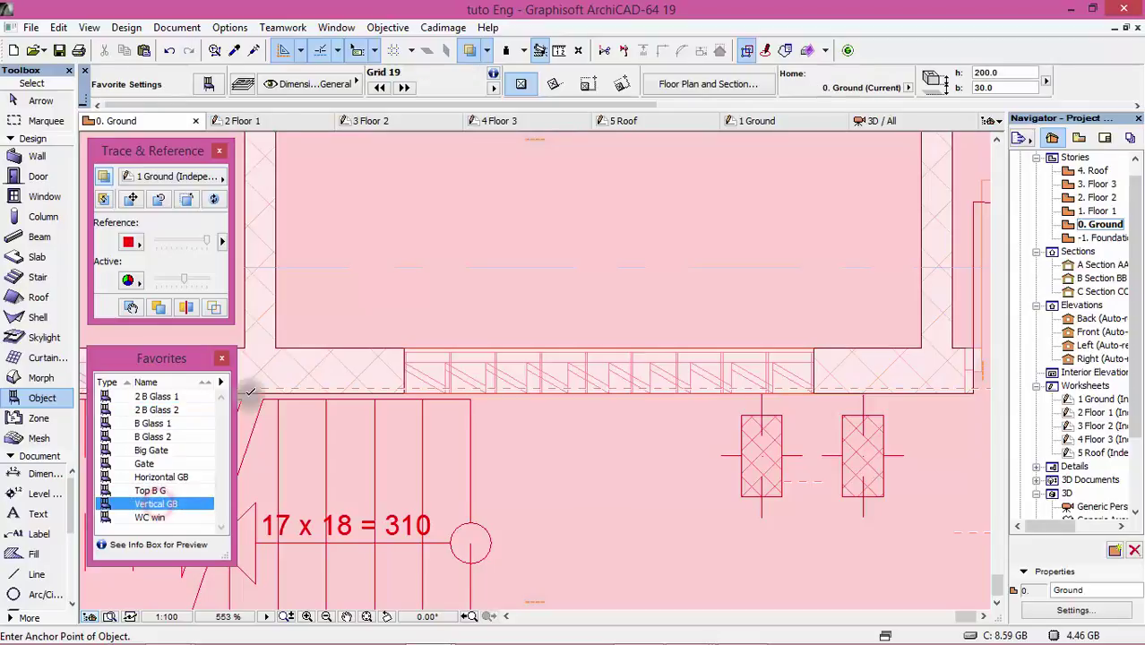
left_click(208, 84)
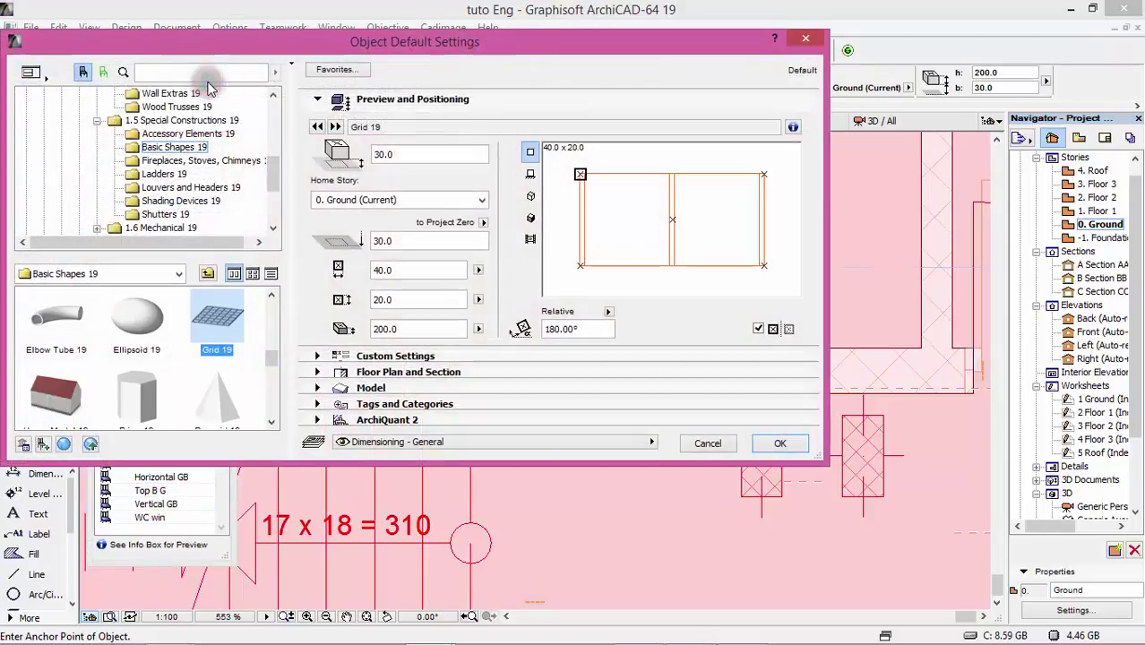
left_click(530, 218)
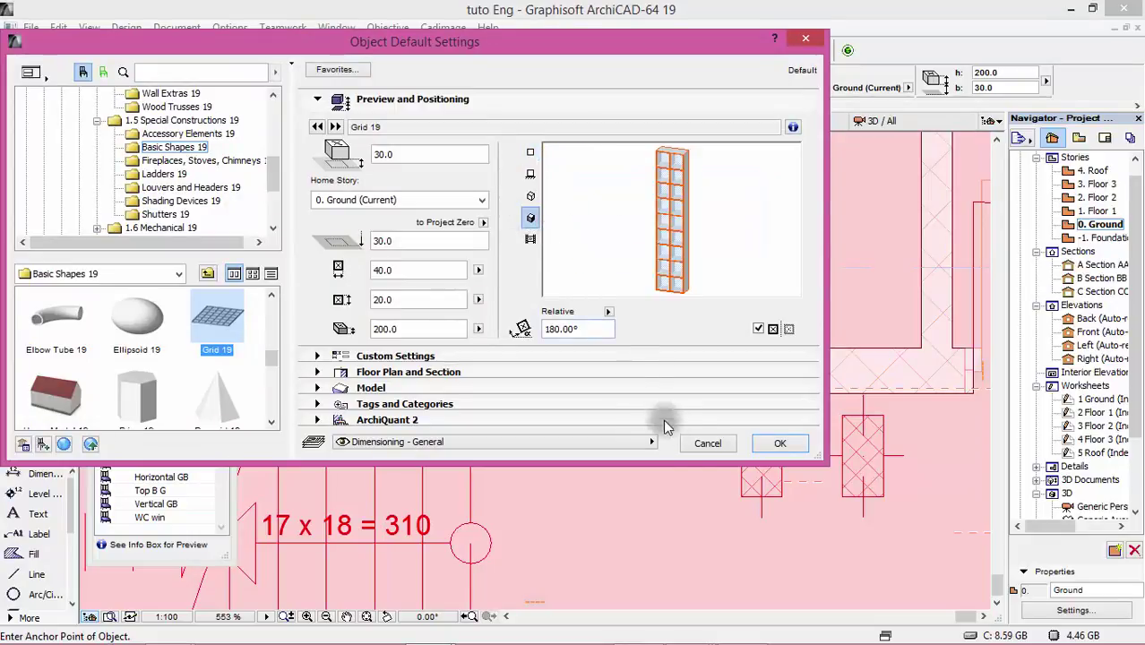
left_click(720, 441)
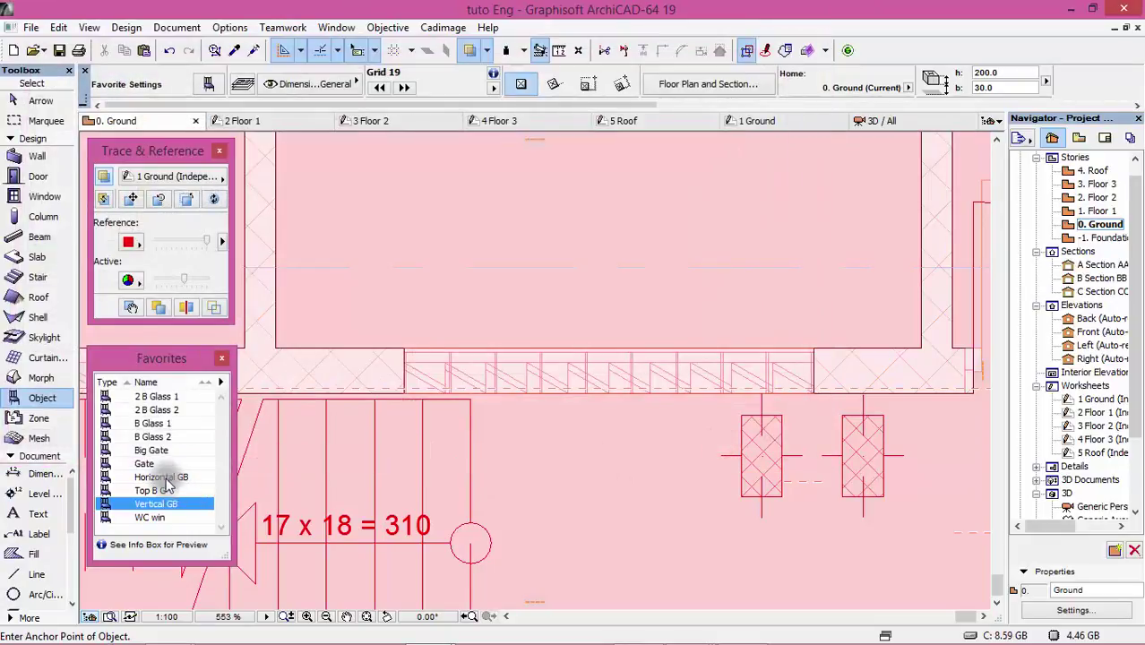
double_click(159, 477)
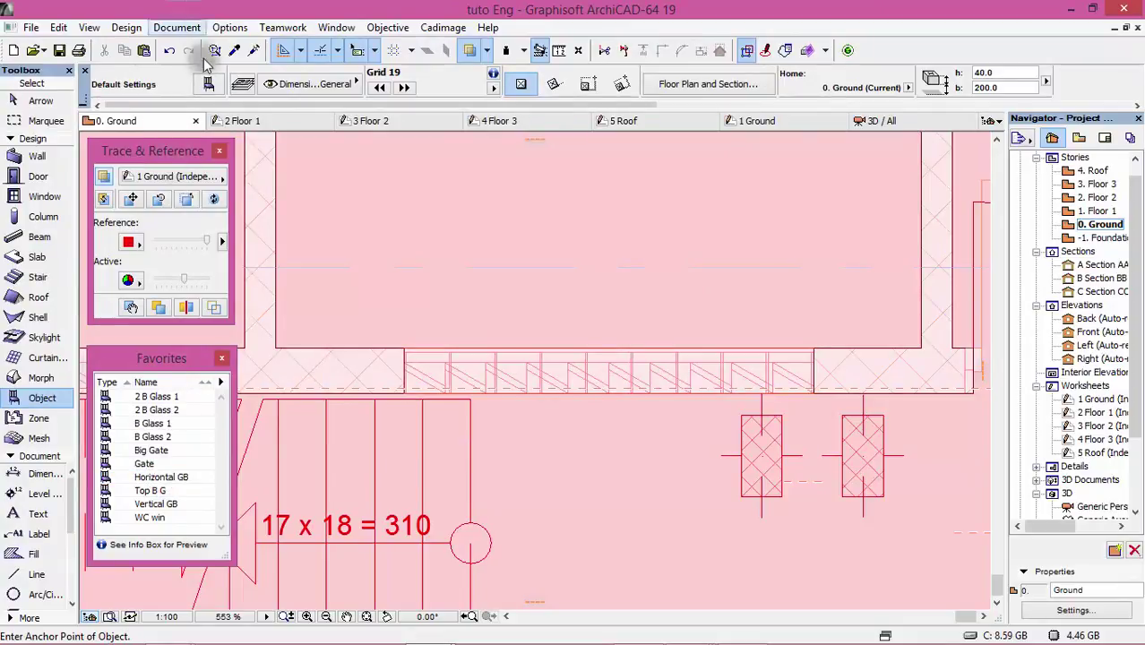
Check Grid 19's 40 height and expand its structural dimensions: 10 × 3 frames, 20 filling
left_click(206, 85)
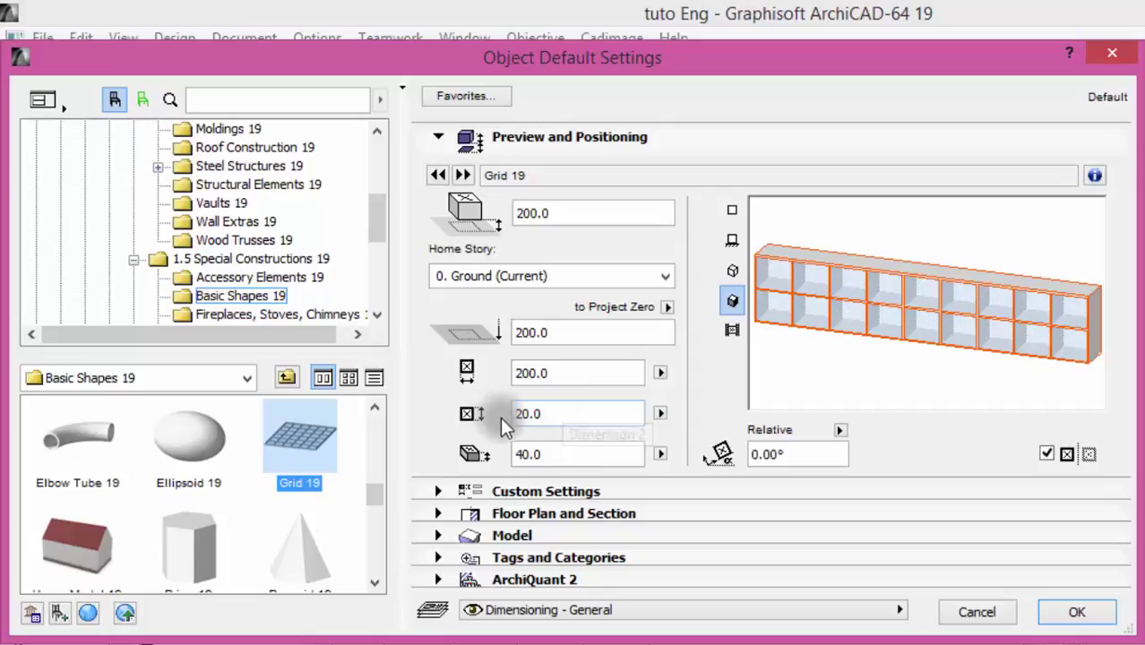
left_click(534, 455)
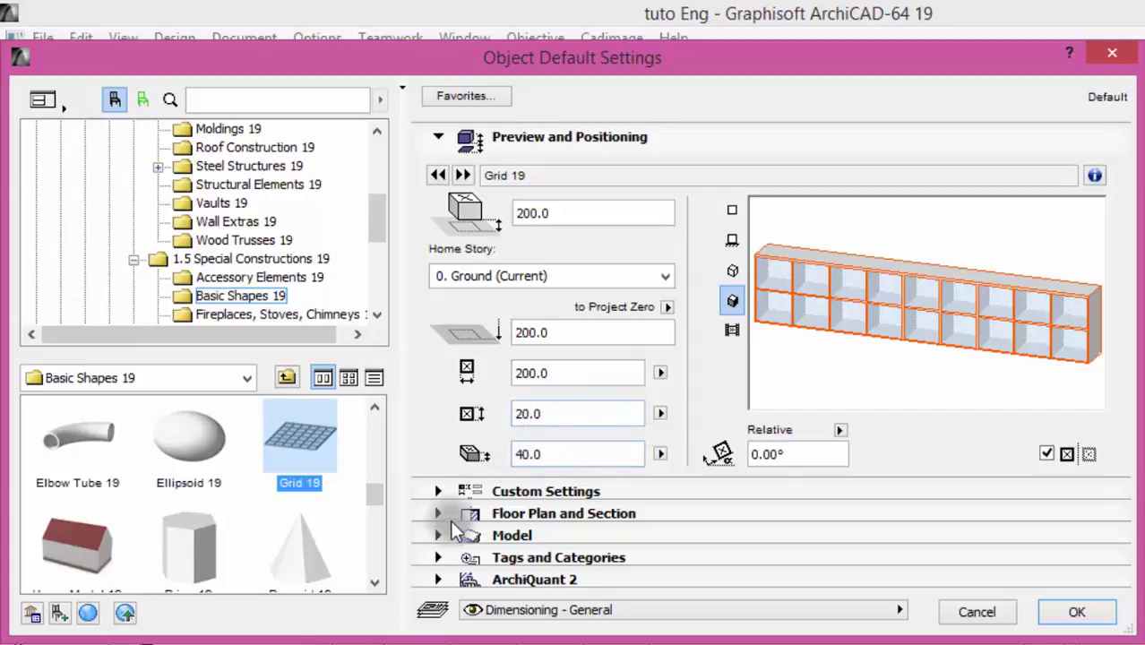
left_click(438, 492)
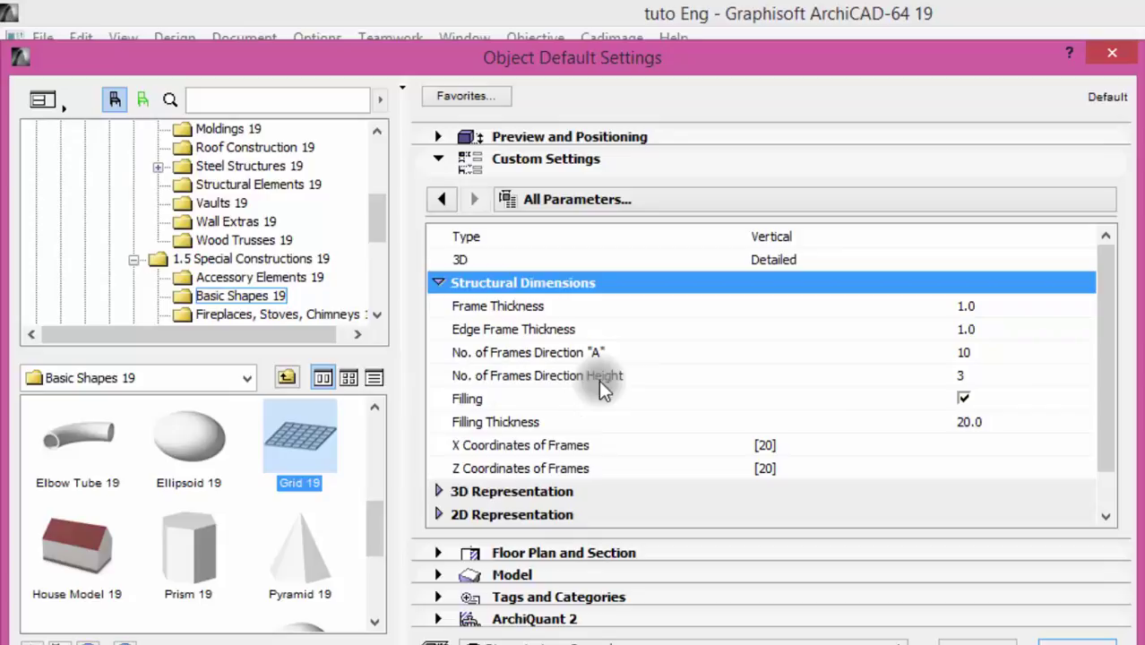
Review Grid 19's X frame coordinates and Glass - Blue / Paint - Glossy White surfaces, then accept
left_click(435, 136)
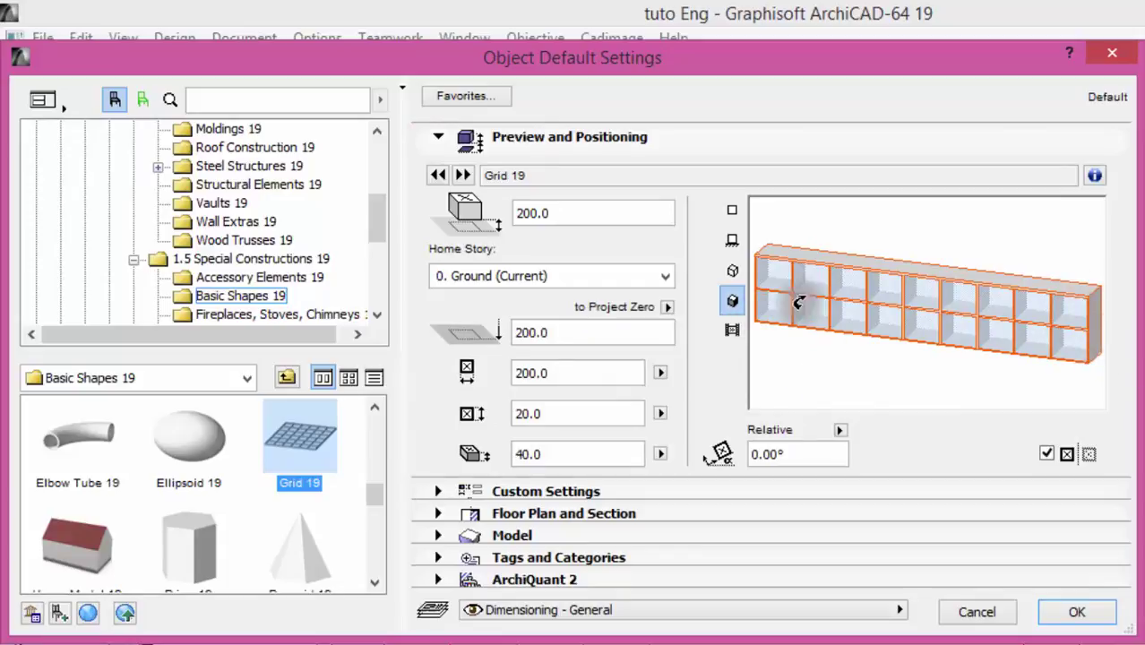
left_click(431, 491)
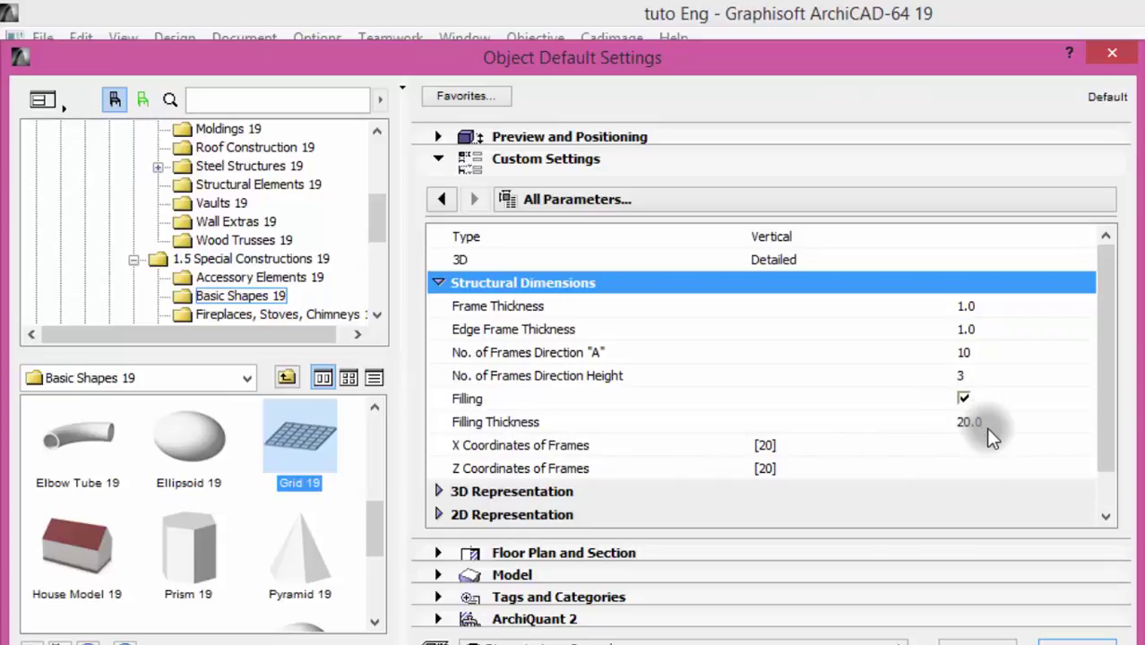
left_click(801, 443)
left_click(1084, 446)
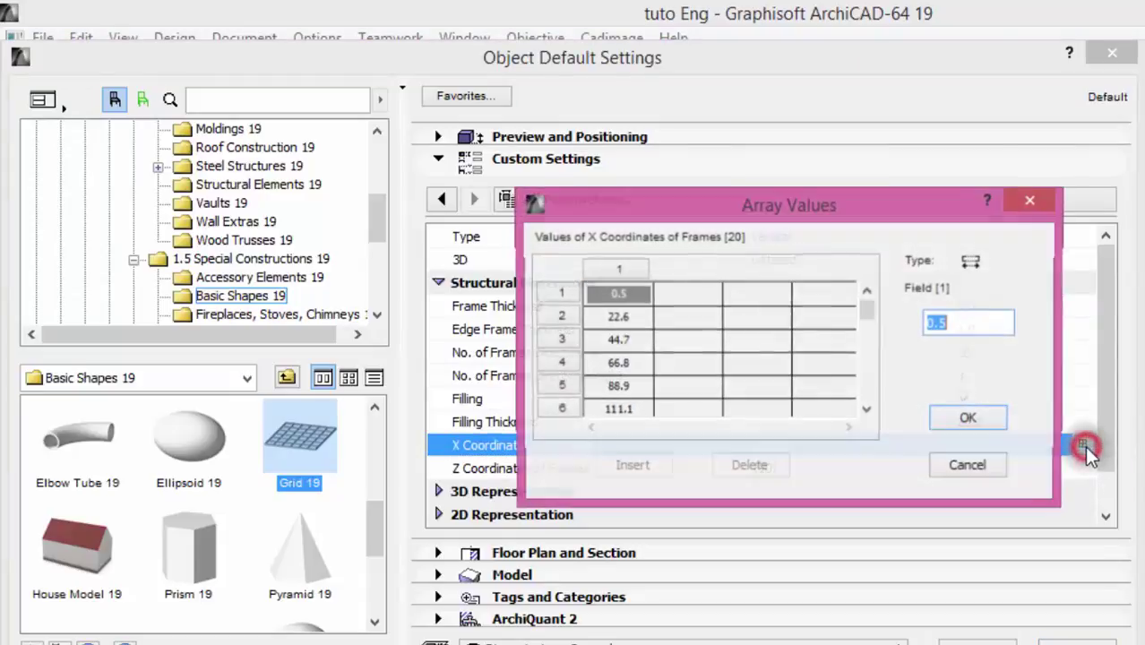
mouse_move(866, 312)
left_mouse_down()
mouse_move(857, 409)
mouse_move(876, 295)
left_mouse_up()
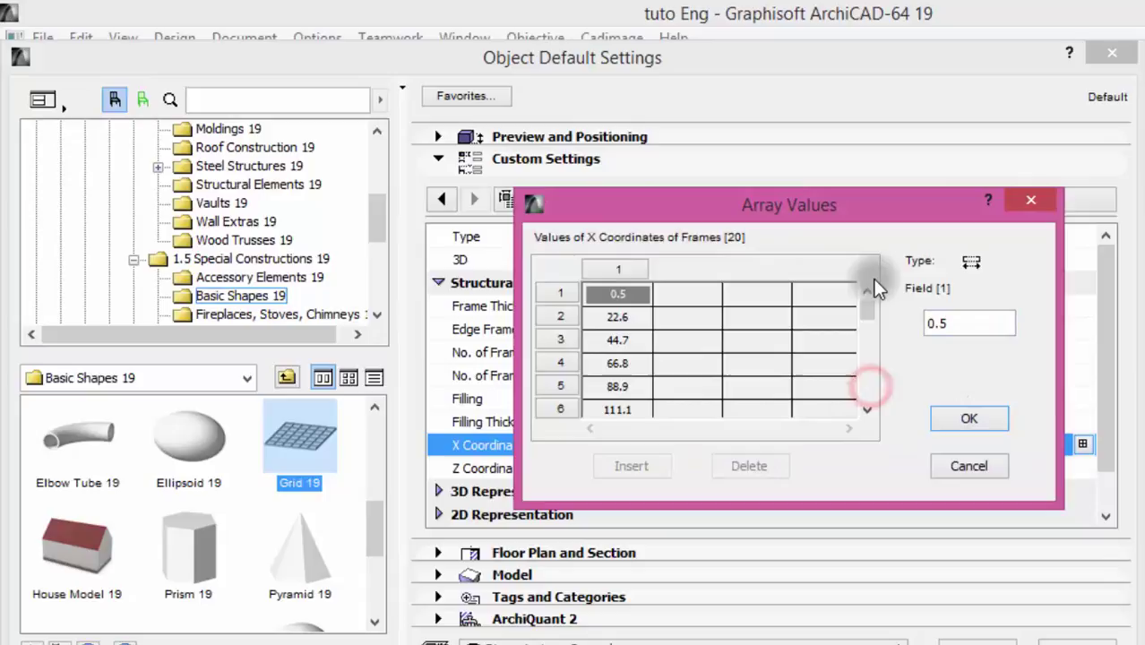
left_click(966, 467)
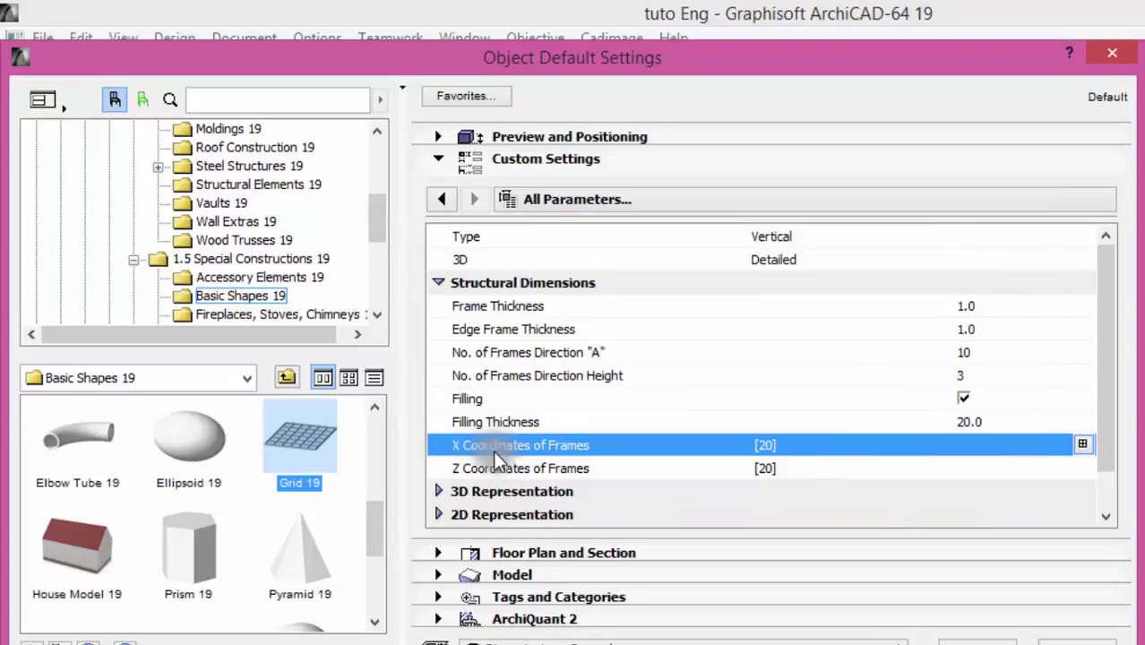
left_click(1108, 391)
left_click_drag(1107, 430, 1104, 468)
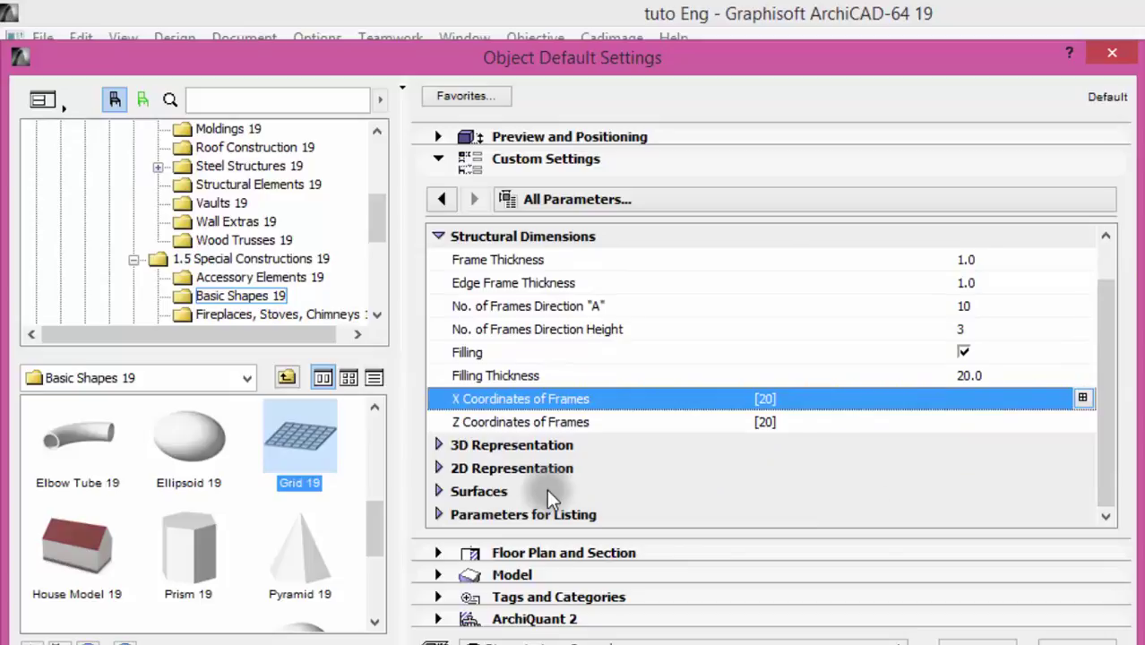
left_click(438, 491)
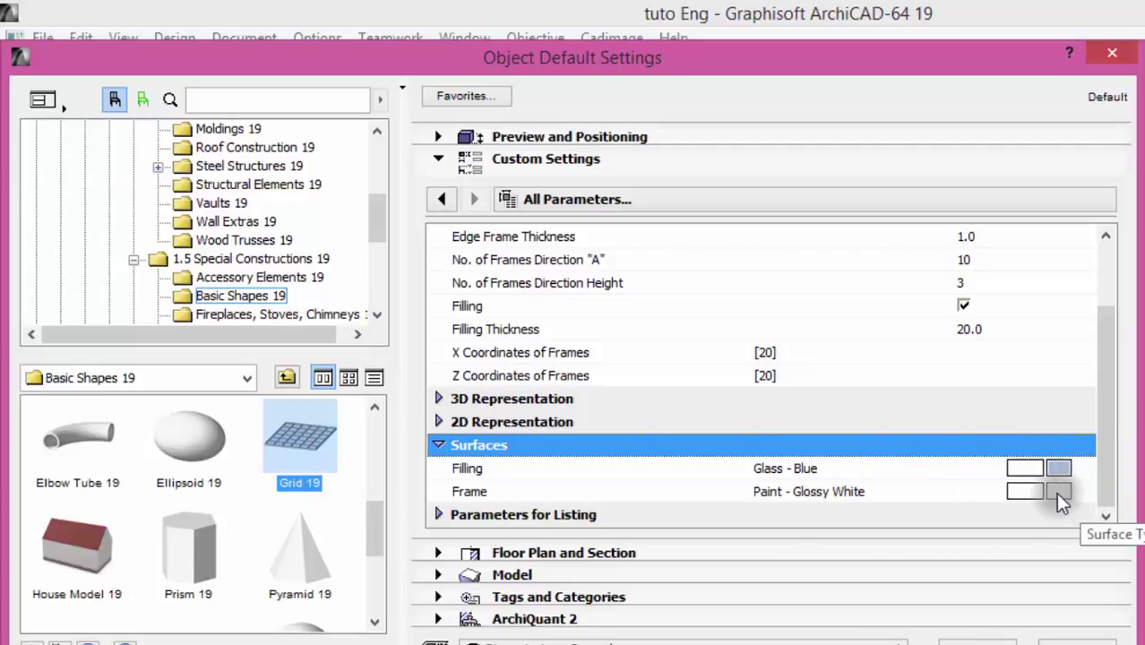
left_click(432, 138)
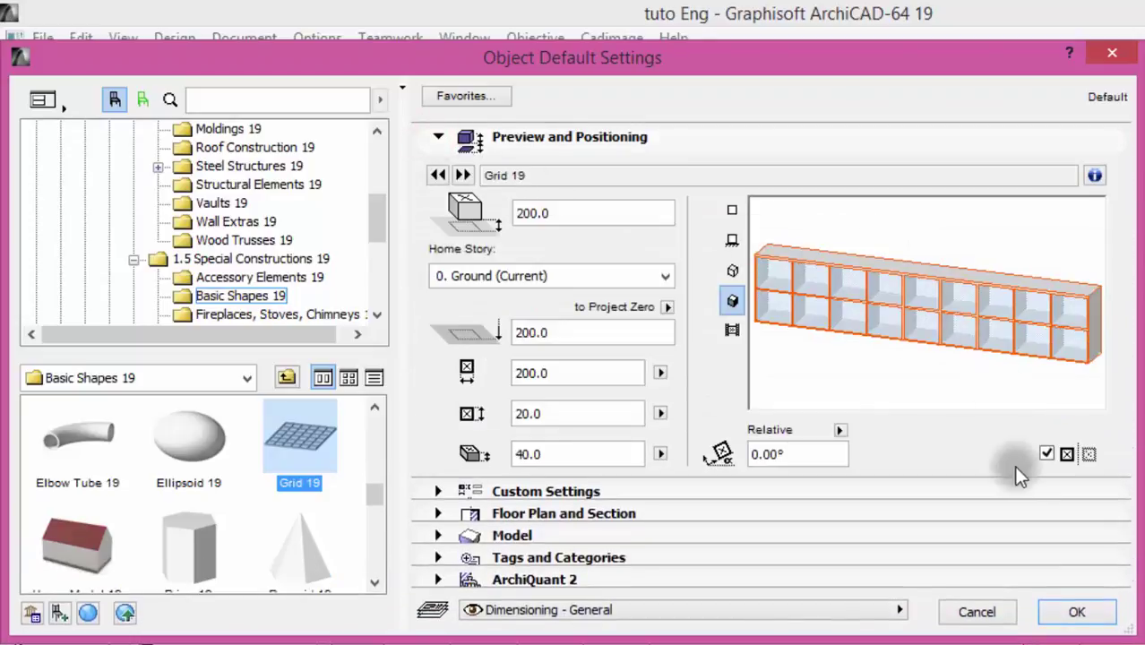
Place a Horizontal GB glass-block grid in the ground-floor wall, redoing a misplacement, and view it in 3D
left_click(1062, 612)
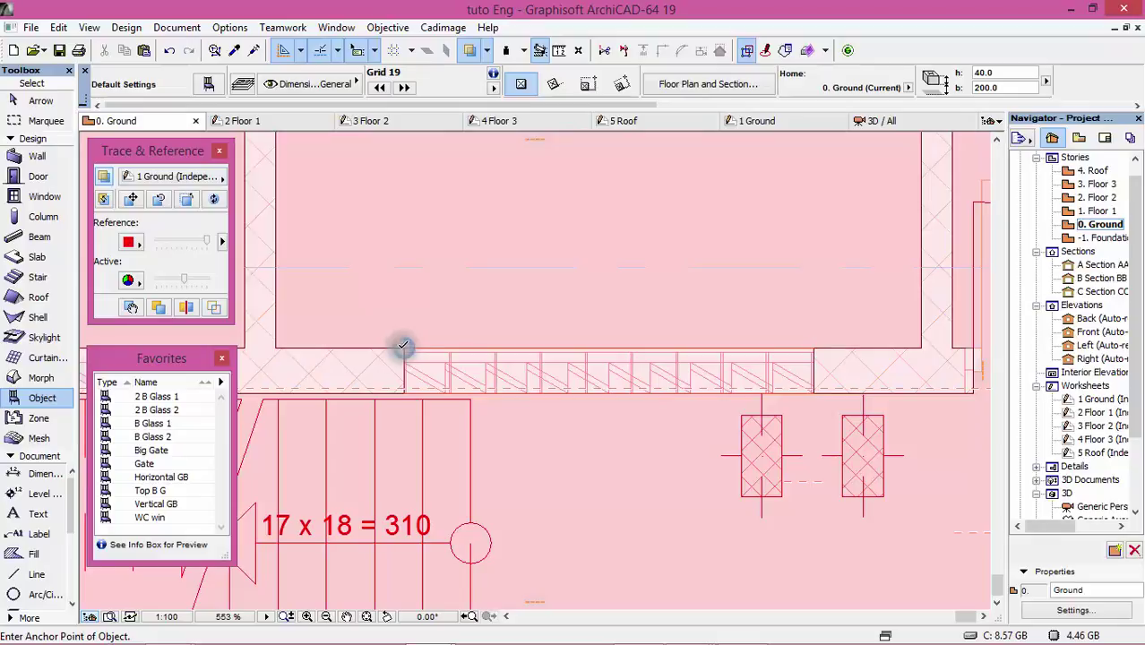
left_click(154, 478)
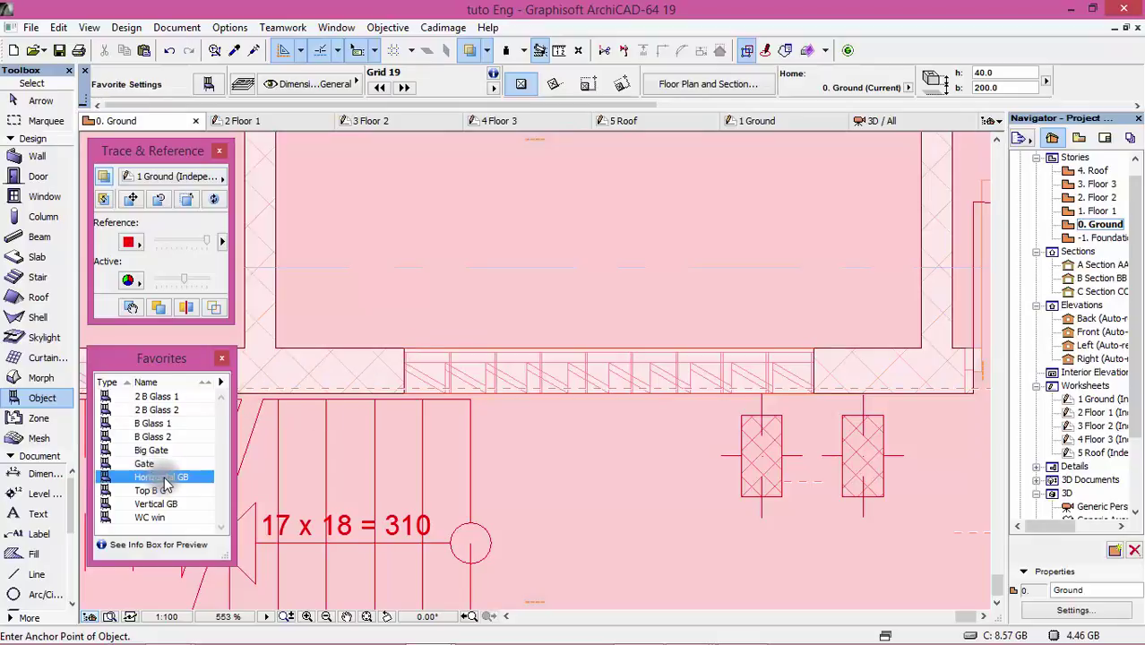
double_click(163, 479)
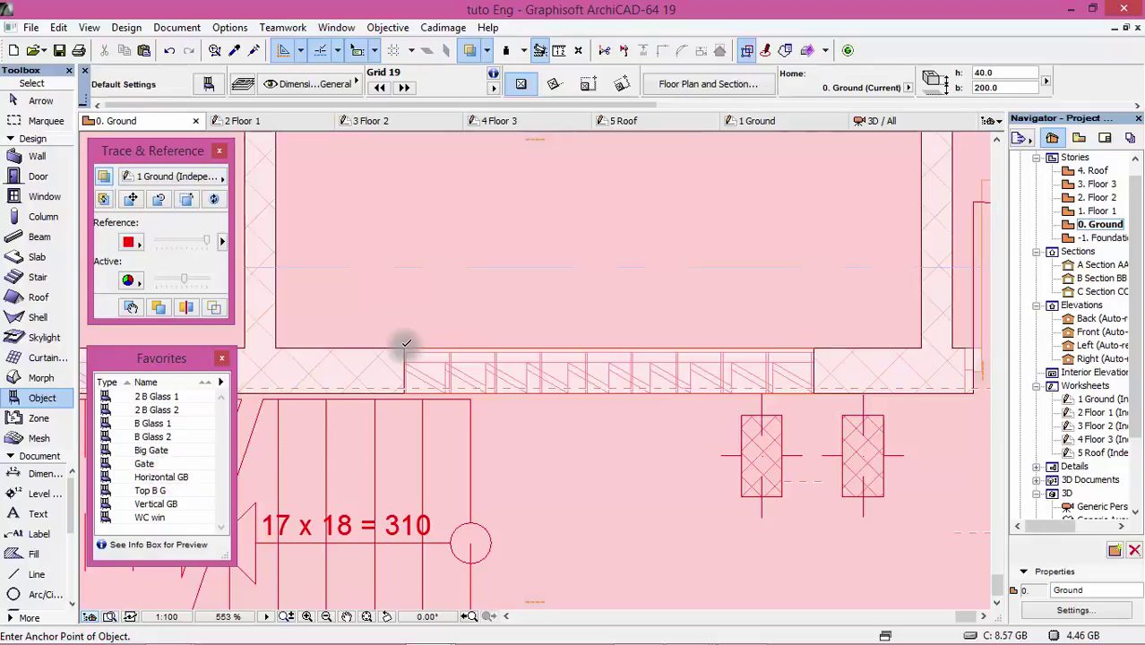
left_click(404, 345)
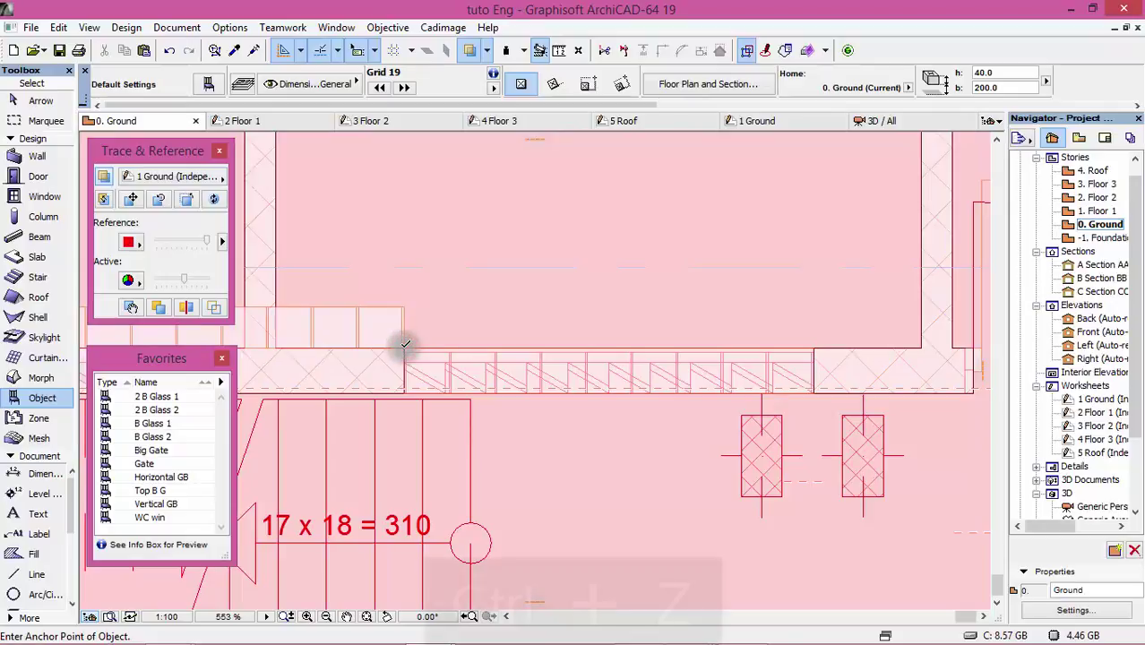
key("ctrl+z")
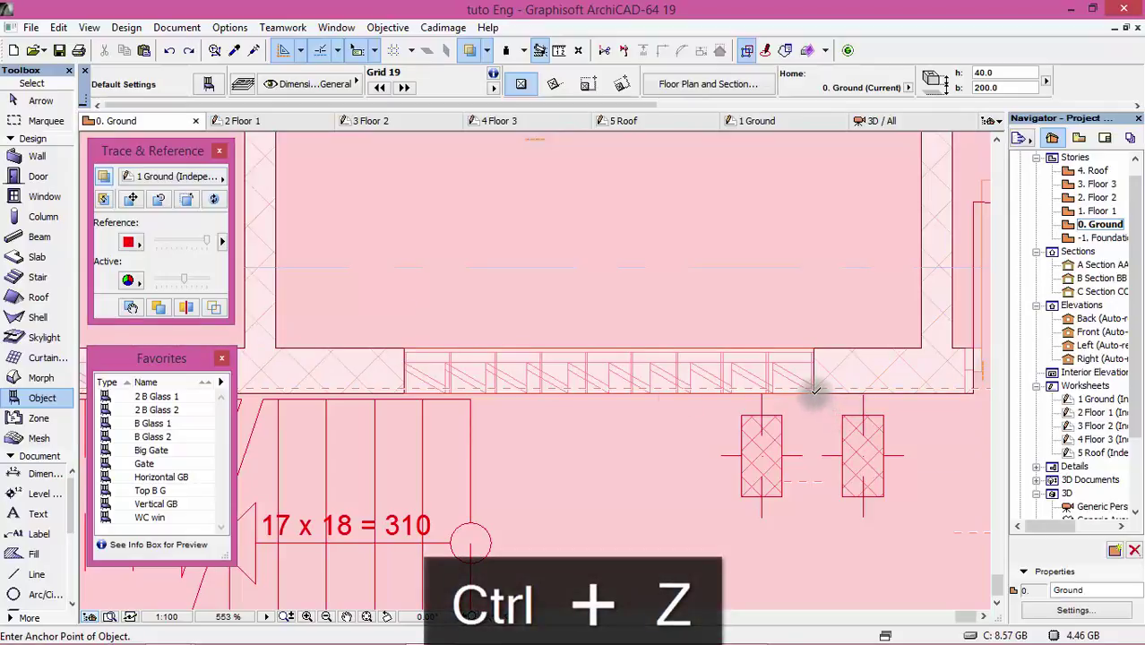
left_click(815, 392)
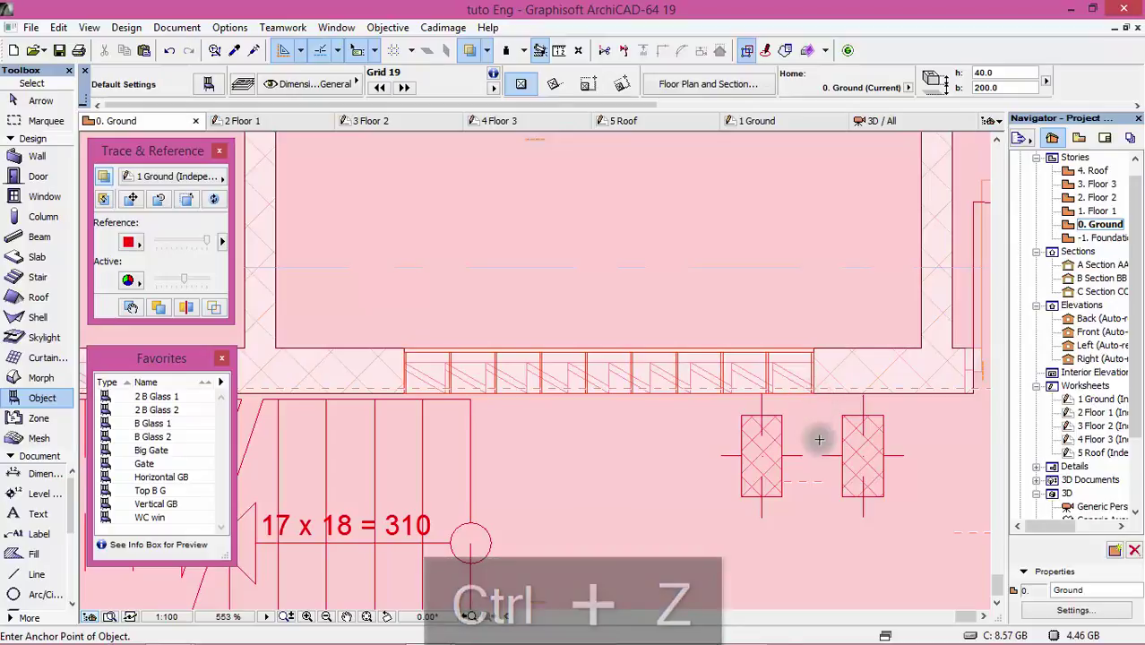
key("F3")
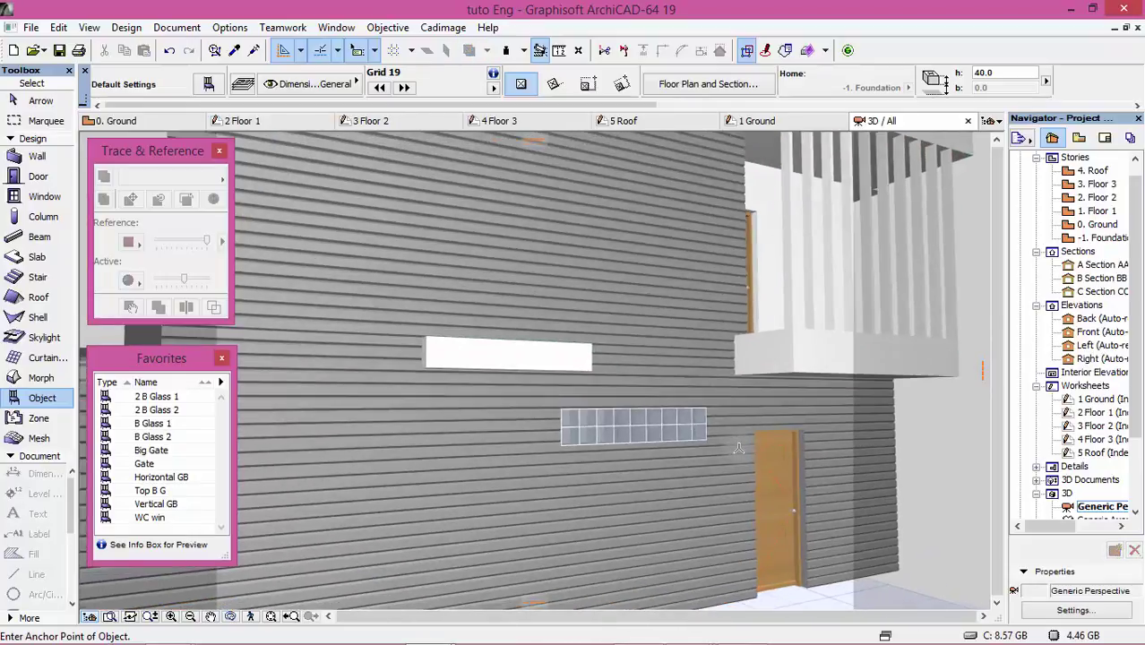
scroll(738, 448, "up", 2)
scroll(739, 448, "up", 1)
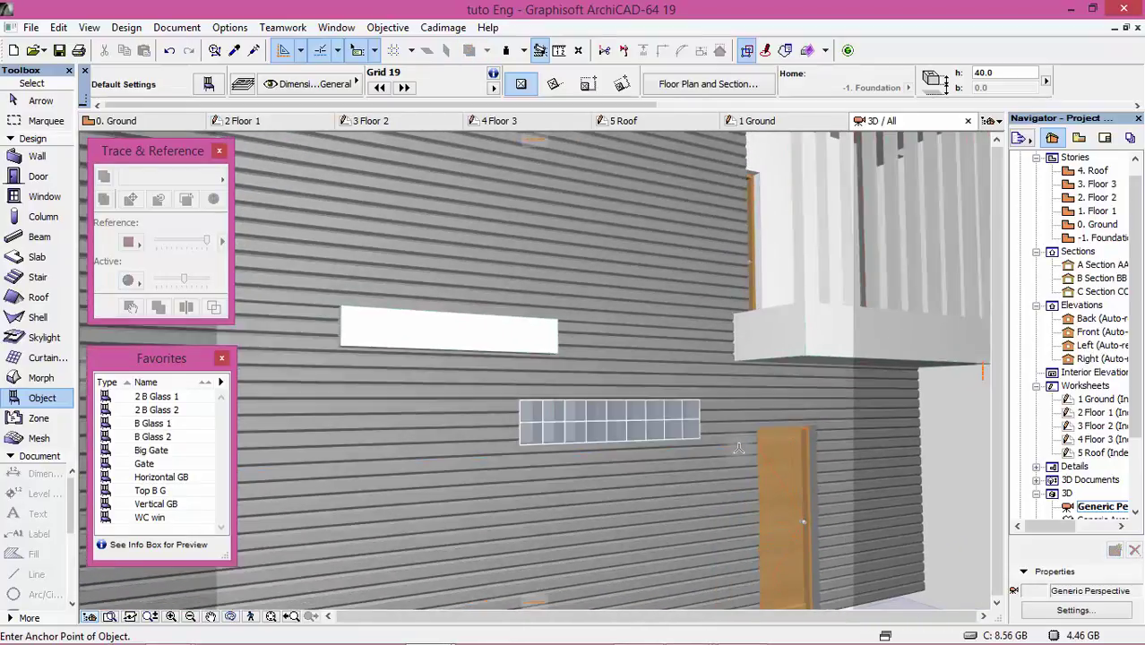
scroll(738, 448, "down", 1)
scroll(738, 448, "down", 1)
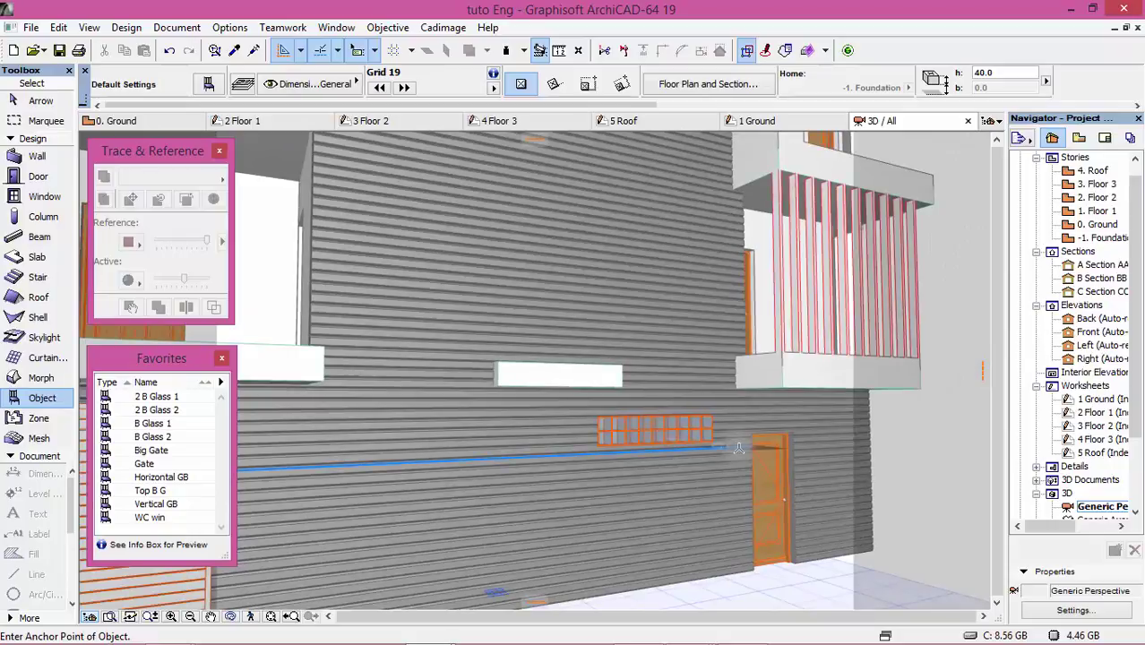
key("F2")
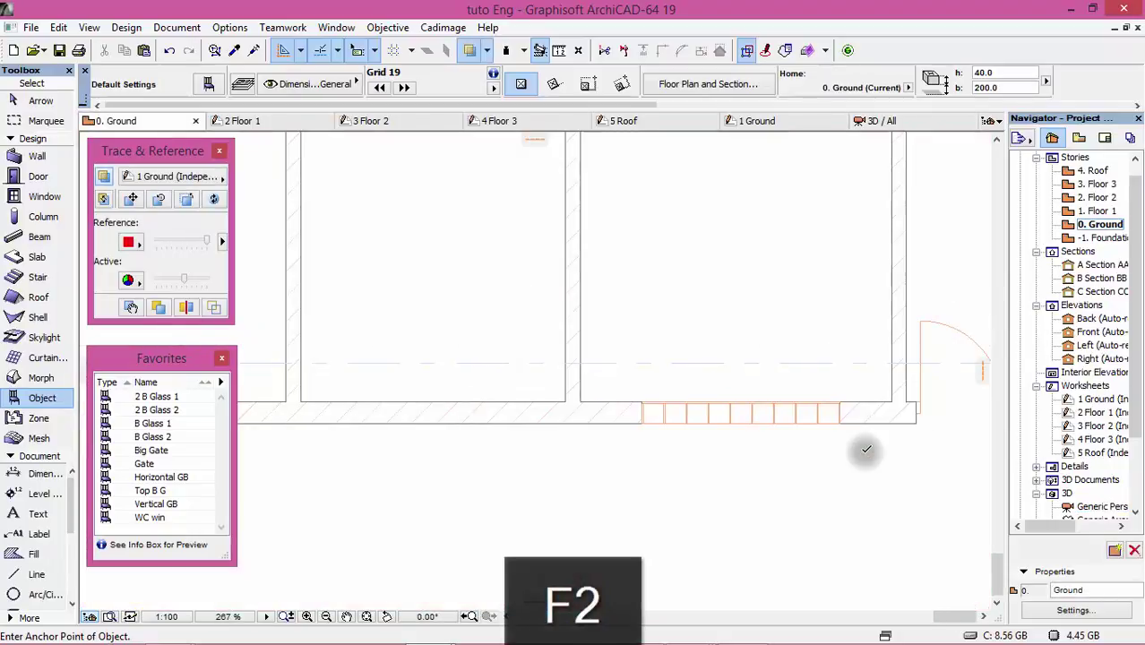
scroll(302, 399, "up", 3)
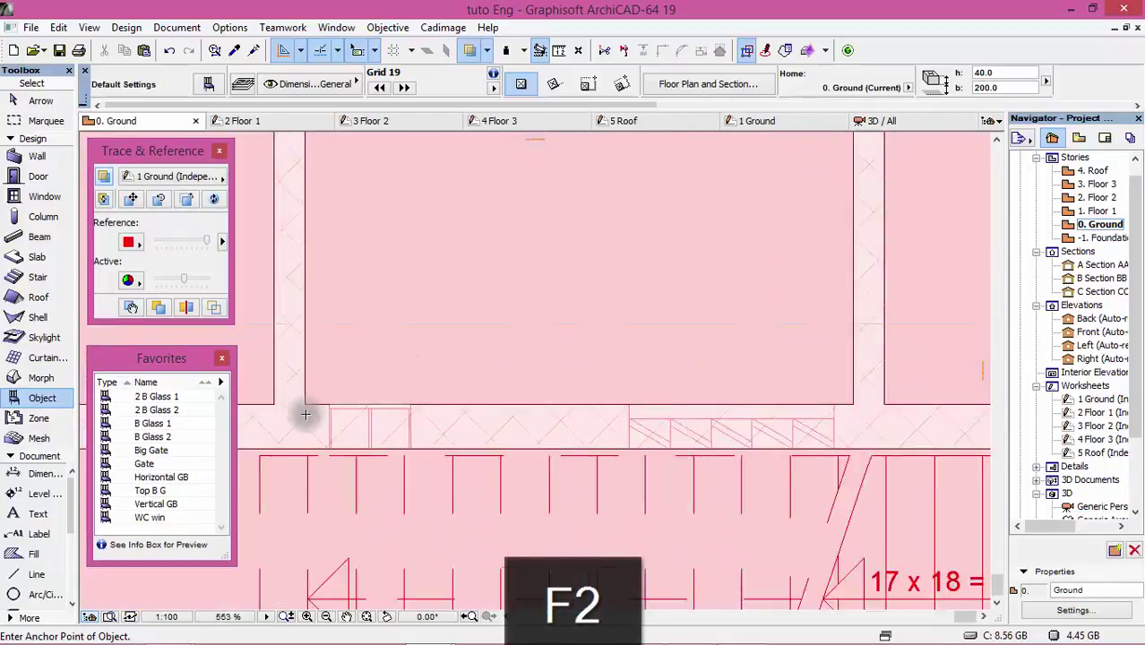
scroll(302, 414, "up", 2)
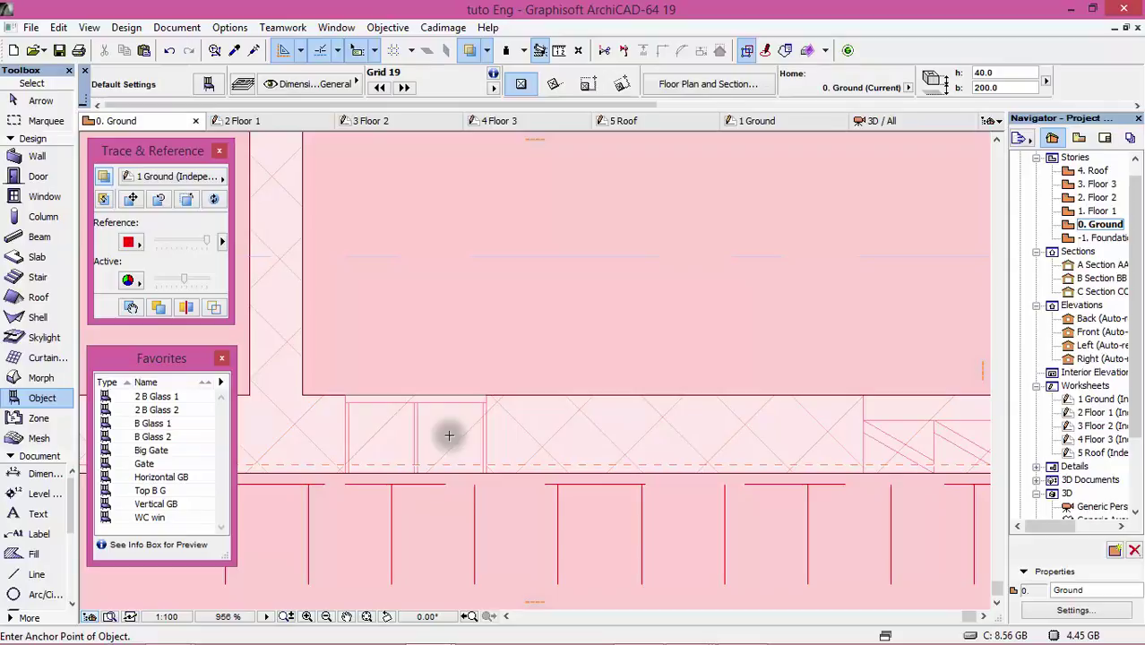
Set window defaults to a 40 wide, 200 high simple opening and place it at the wall corner
left_click(25, 202)
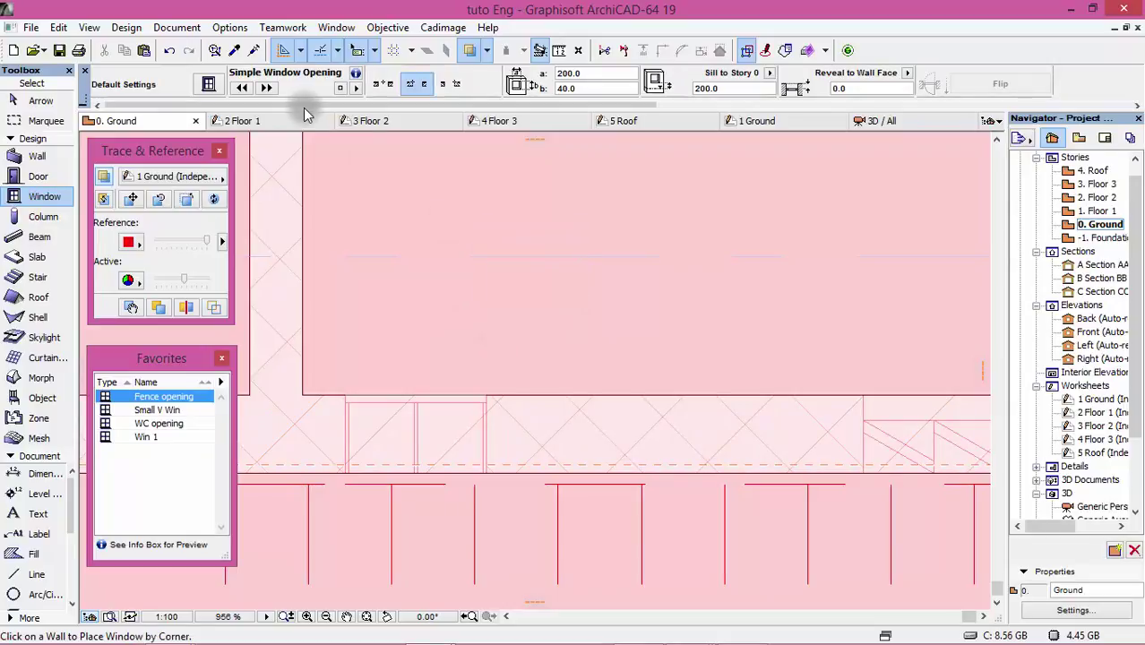
left_click(208, 83)
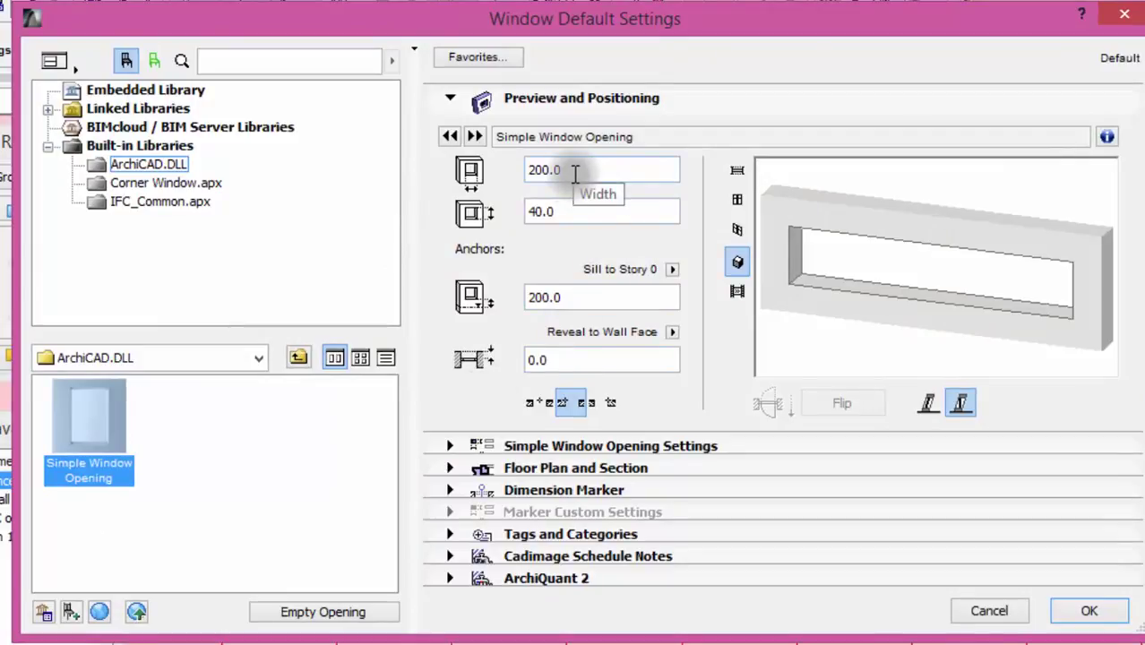
left_click(565, 212)
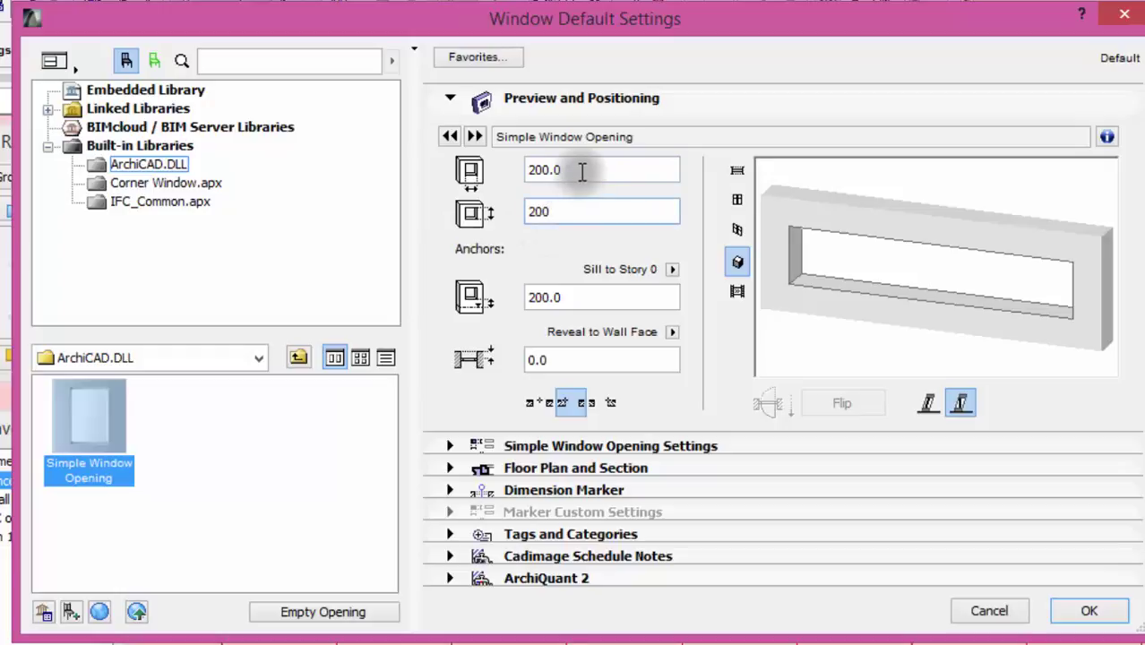
type("200")
left_click(580, 170)
type("4")
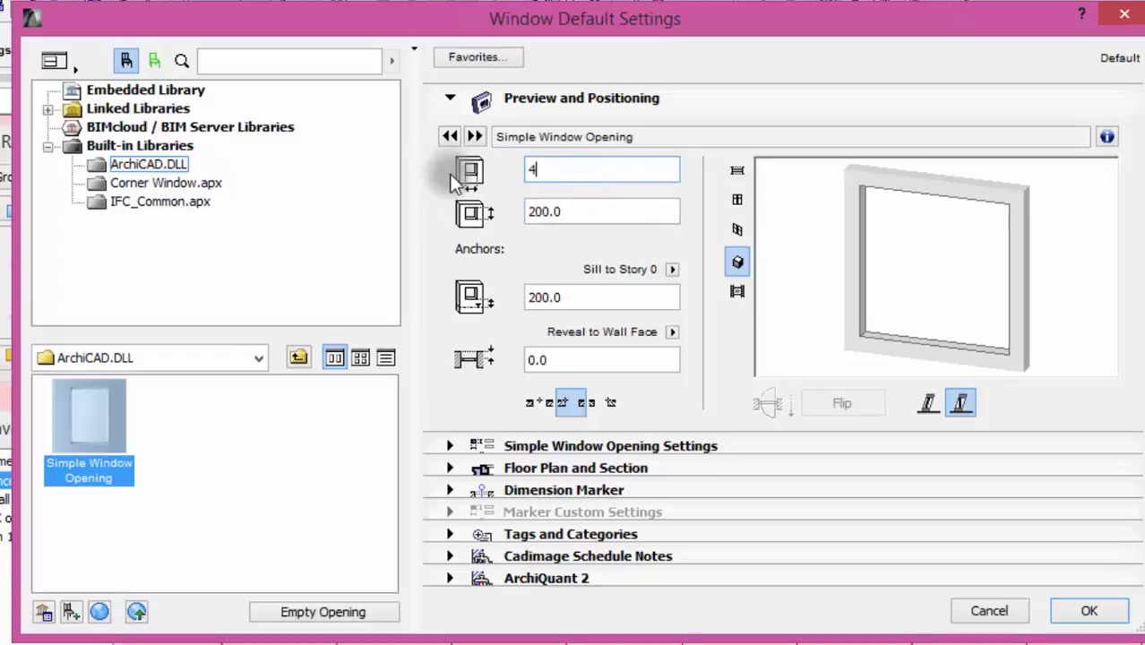
type("0")
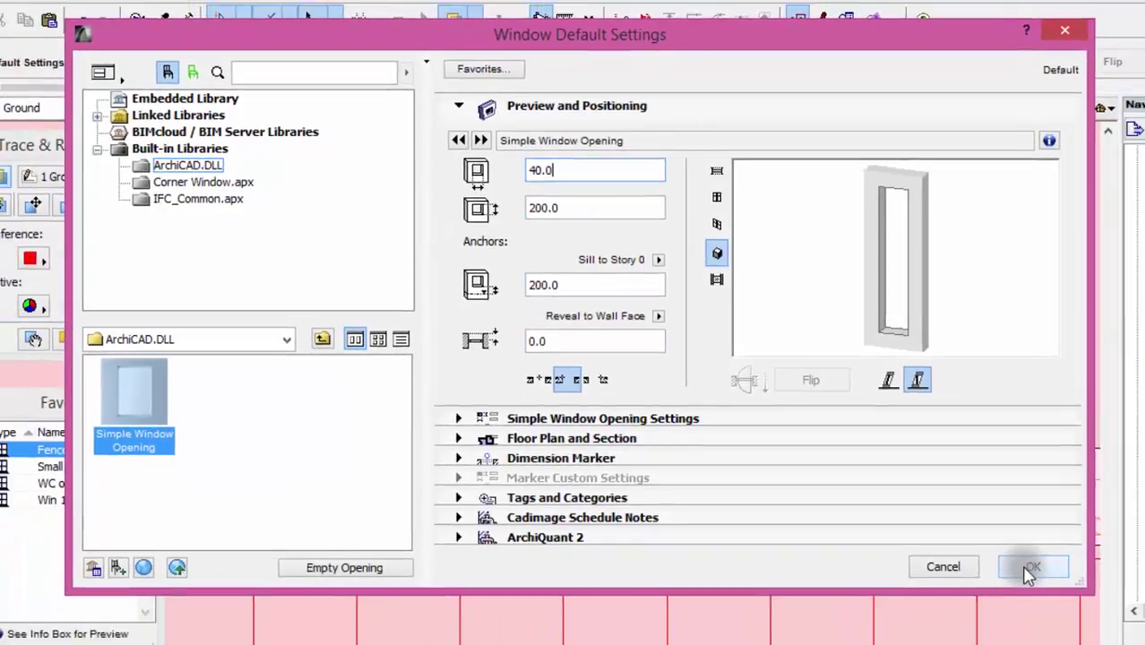
left_click(1086, 613)
left_click(343, 395)
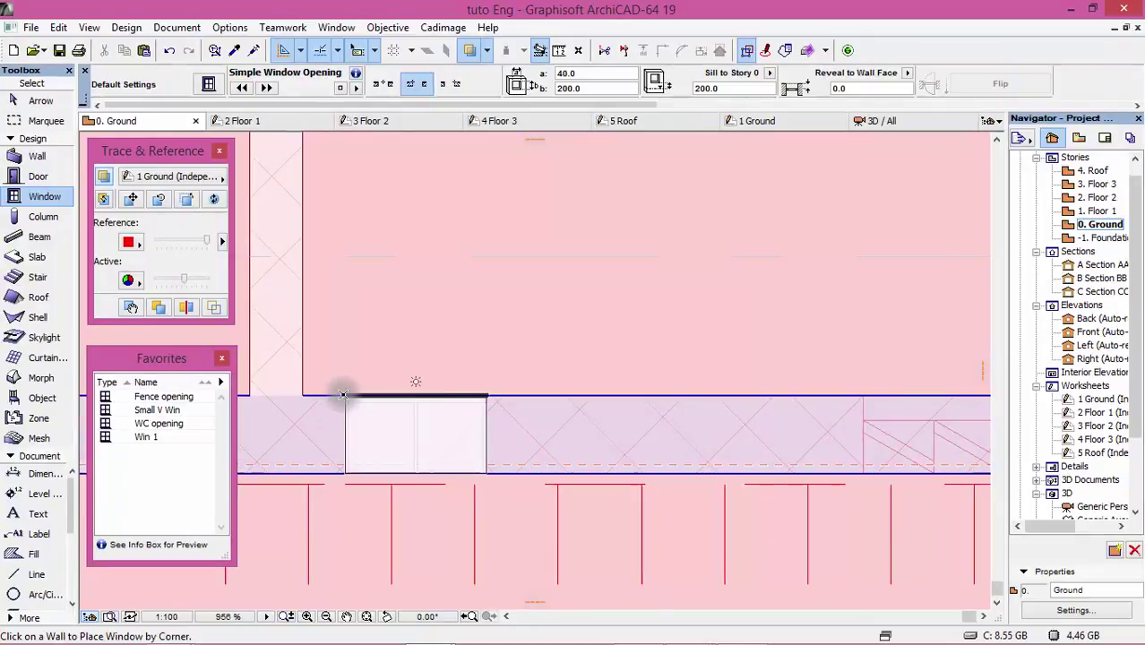
Finish placing the corner window and apply the Vertical GB object favorite
left_click(342, 392)
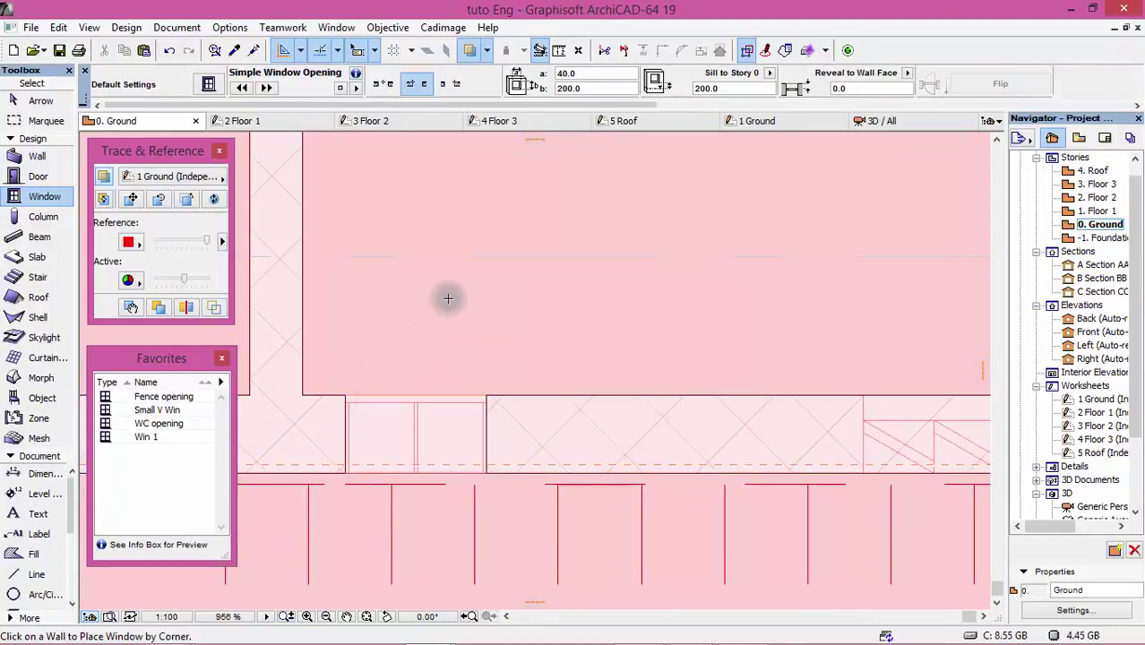
left_click(148, 432)
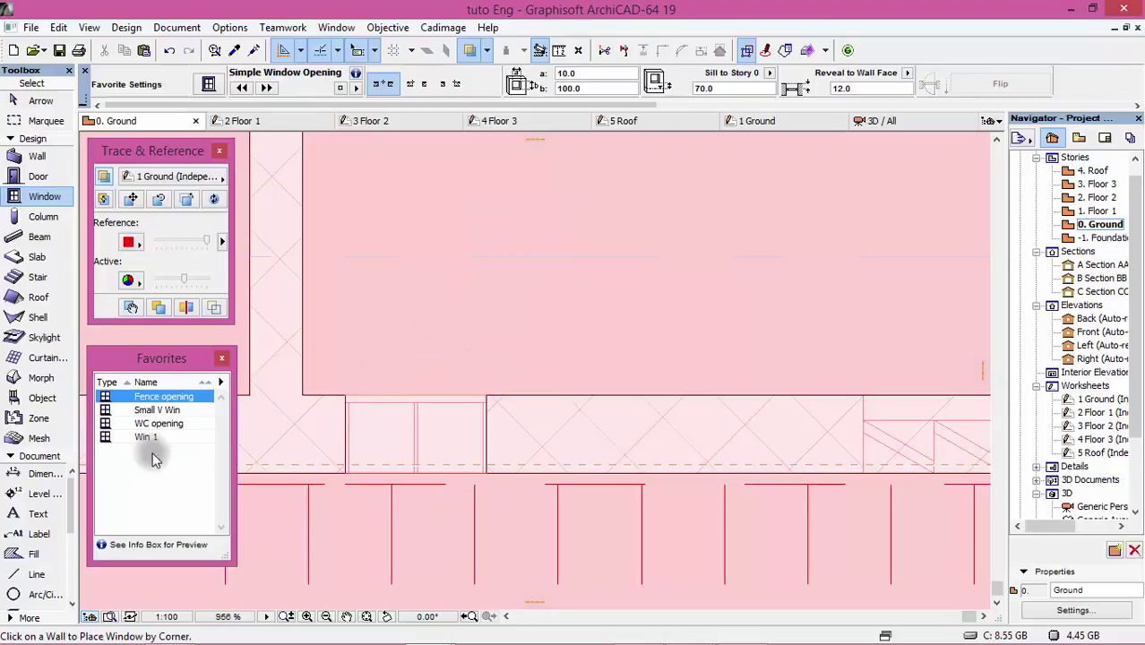
left_click(36, 398)
mouse_move(152, 504)
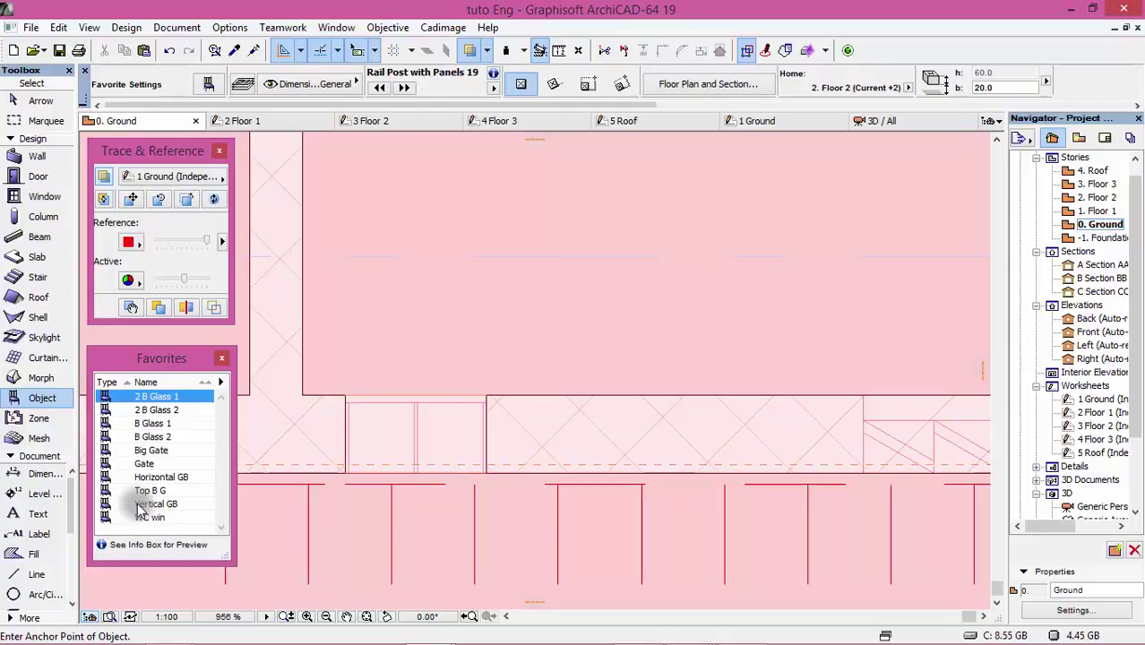
double_click(173, 508)
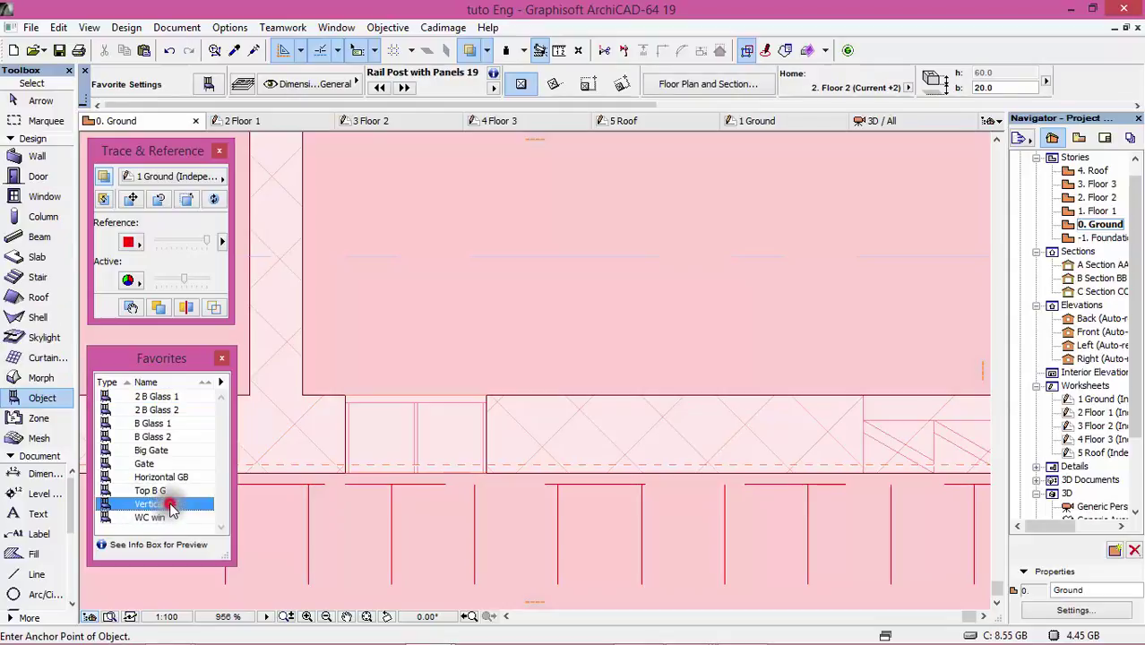
Review the Vertical GB Grid 19 object defaults in plan preview, then zoom to the garage
left_click(205, 87)
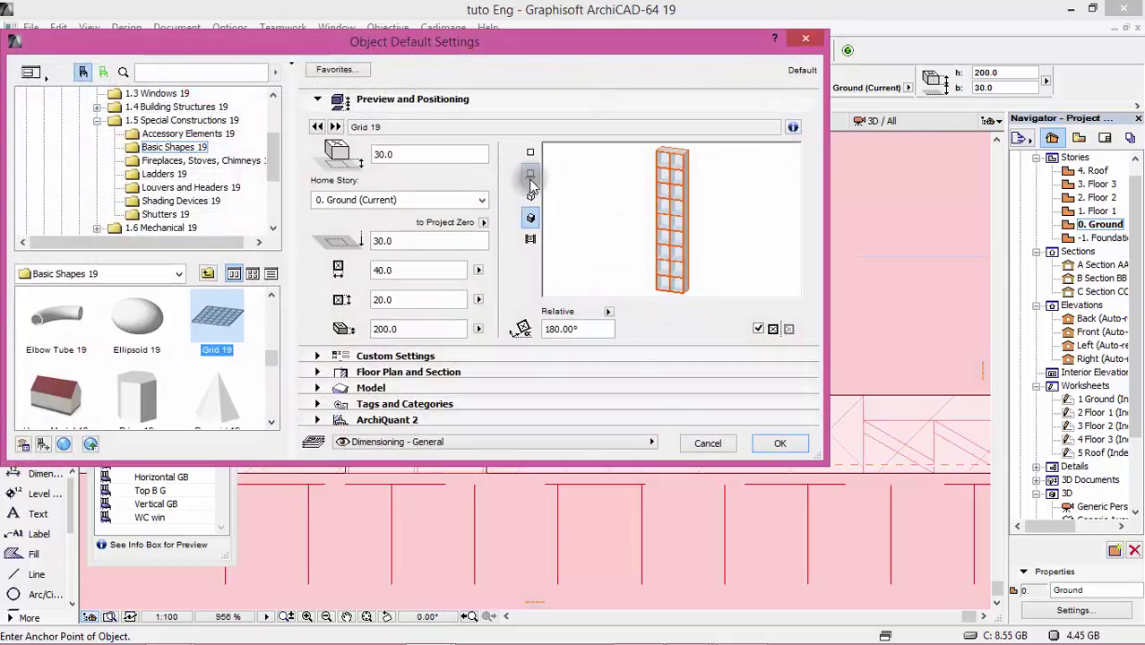
left_click(530, 154)
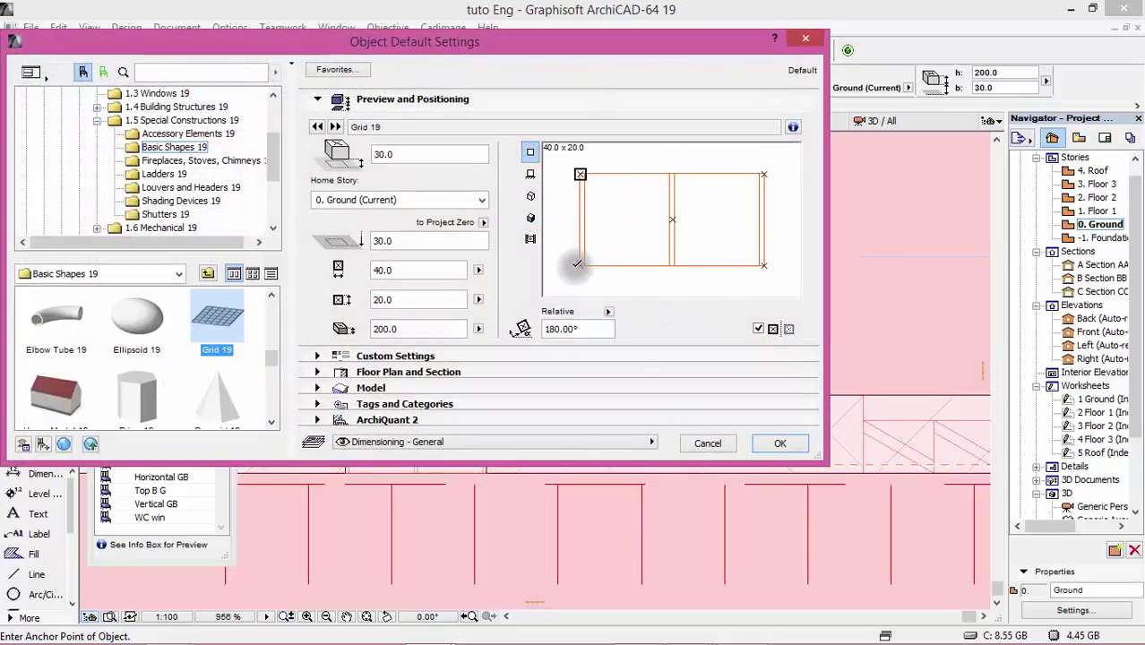
left_click(780, 443)
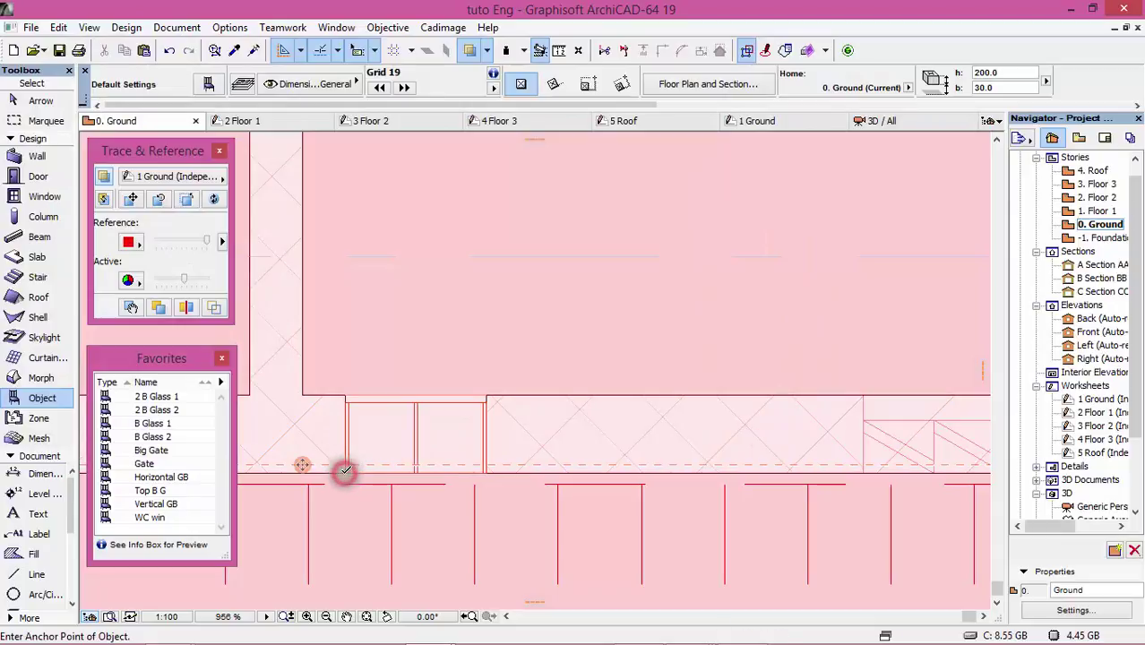
scroll(518, 331, "down", 2)
scroll(720, 394, "down", 3)
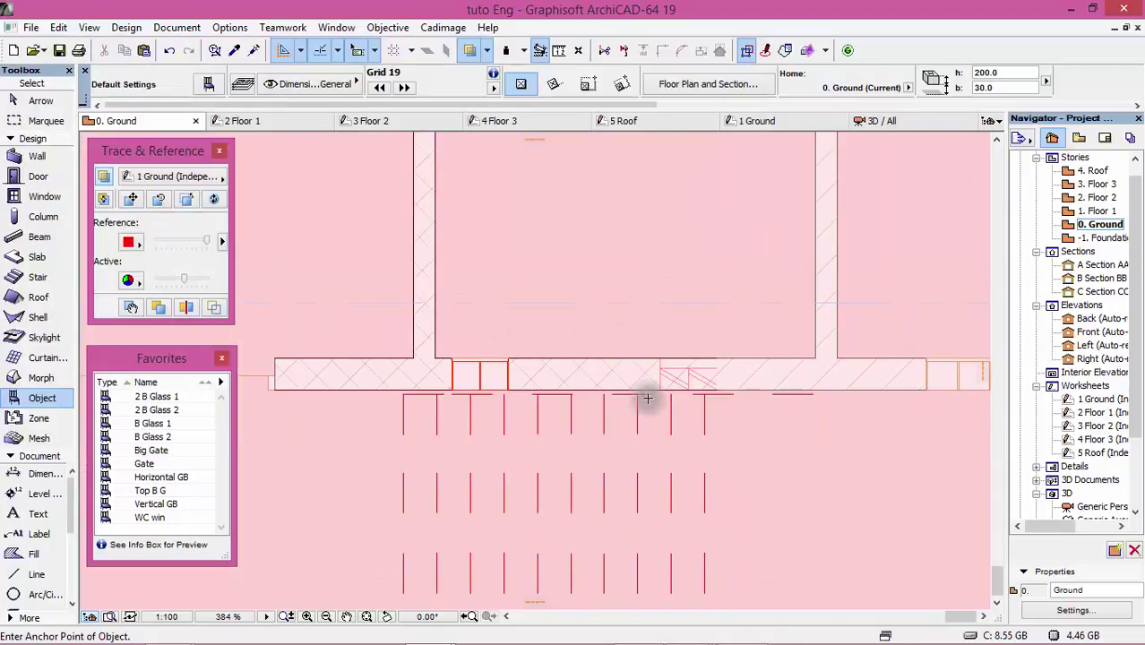
scroll(795, 425, "down", 4)
scroll(796, 427, "down", 3)
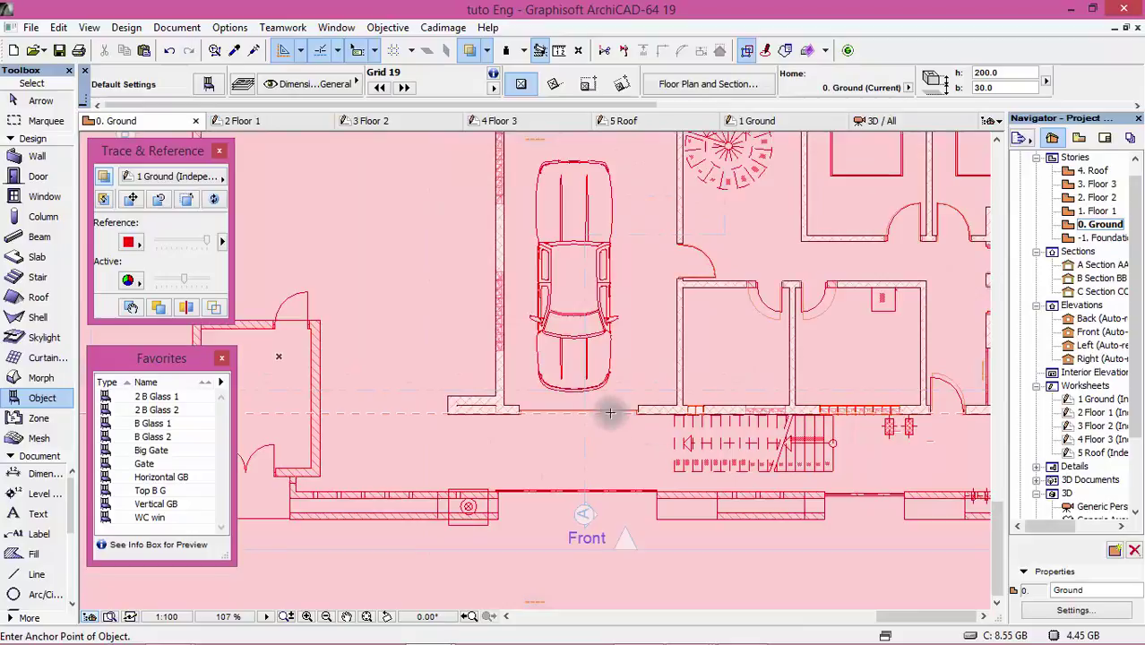
scroll(583, 421, "down", 3)
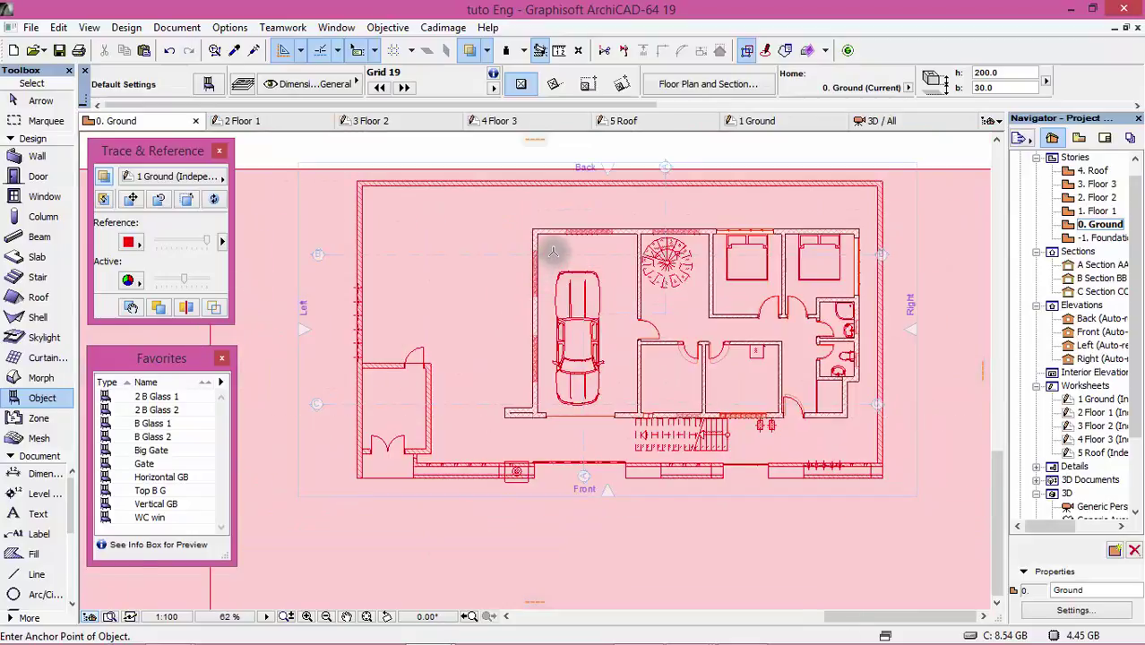
scroll(553, 252, "up", 3)
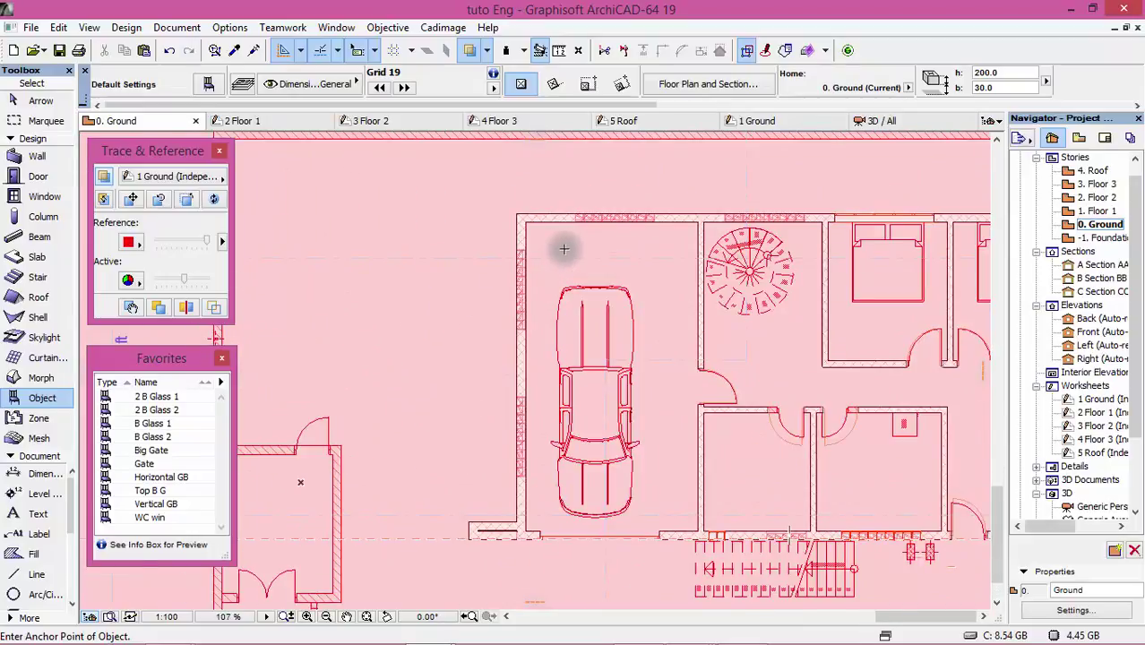
scroll(564, 249, "up", 1)
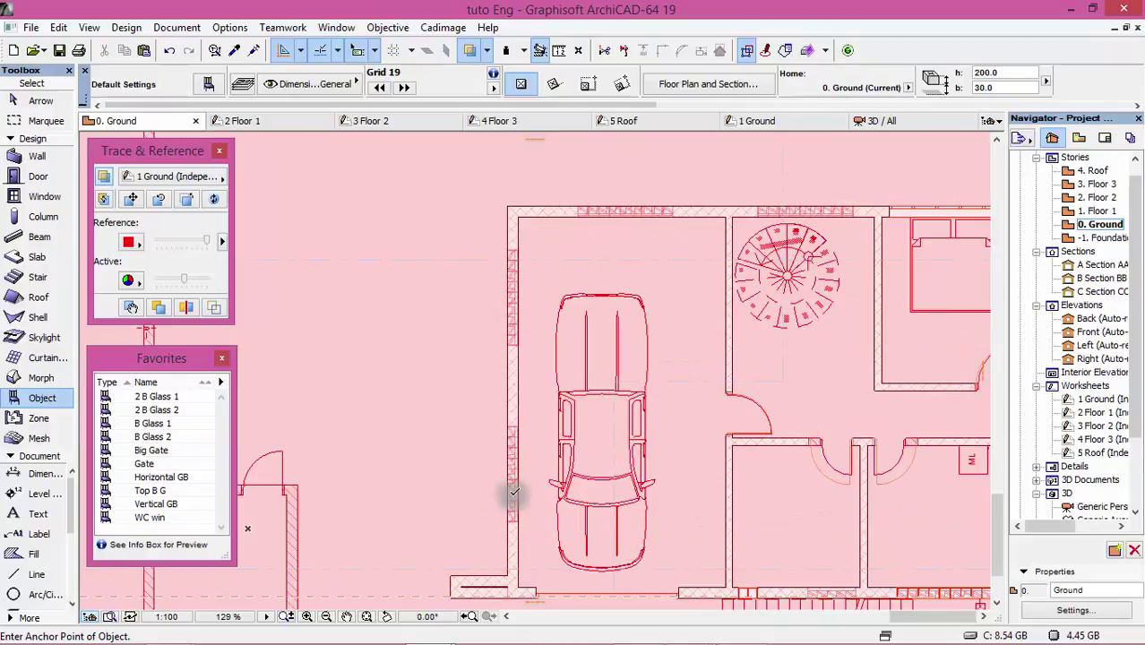
Pick up the settings of the existing window opening with the eyedropper
scroll(434, 264, "down", 3)
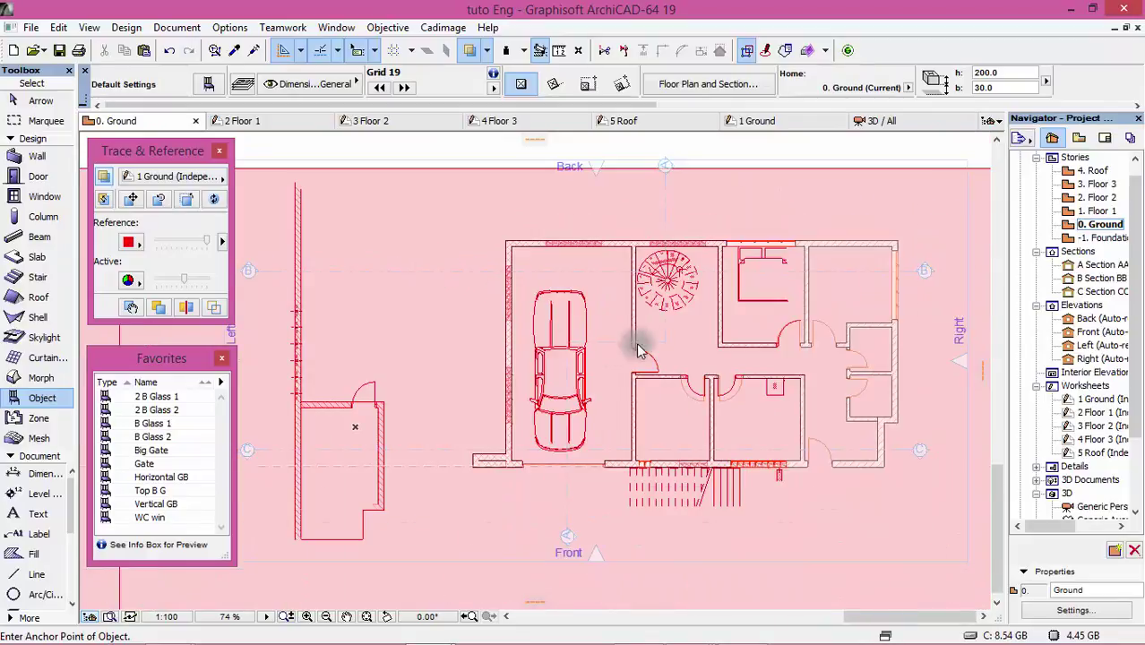
scroll(650, 318, "up", 1)
scroll(708, 403, "up", 1)
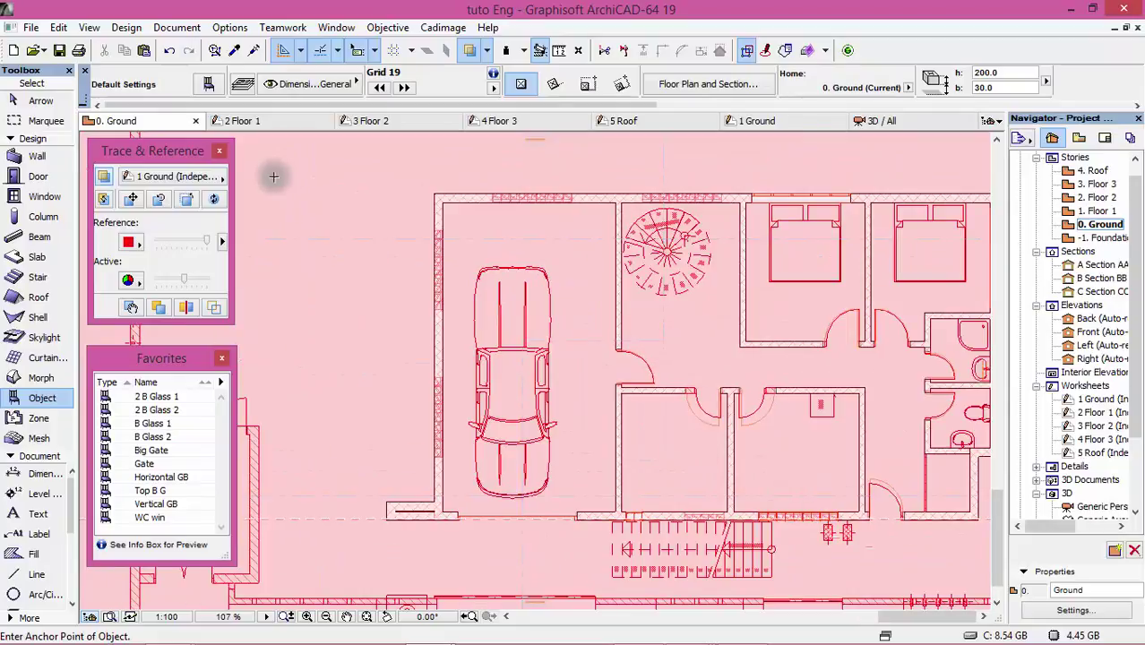
left_click(236, 56)
scroll(849, 521, "up", 3)
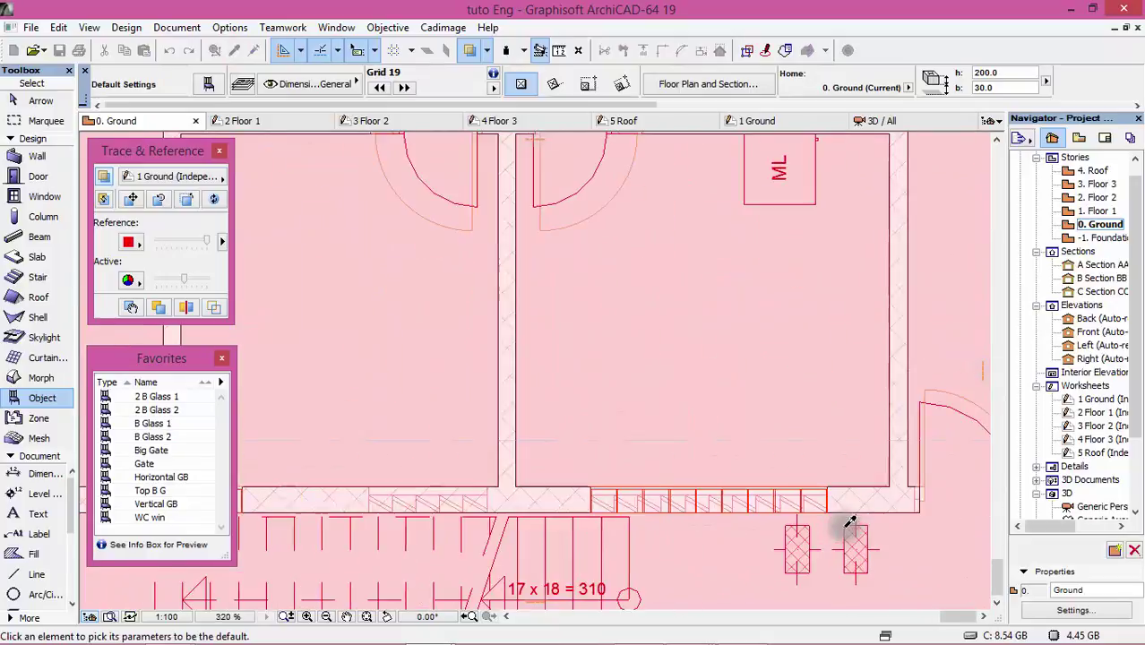
scroll(849, 522, "up", 2)
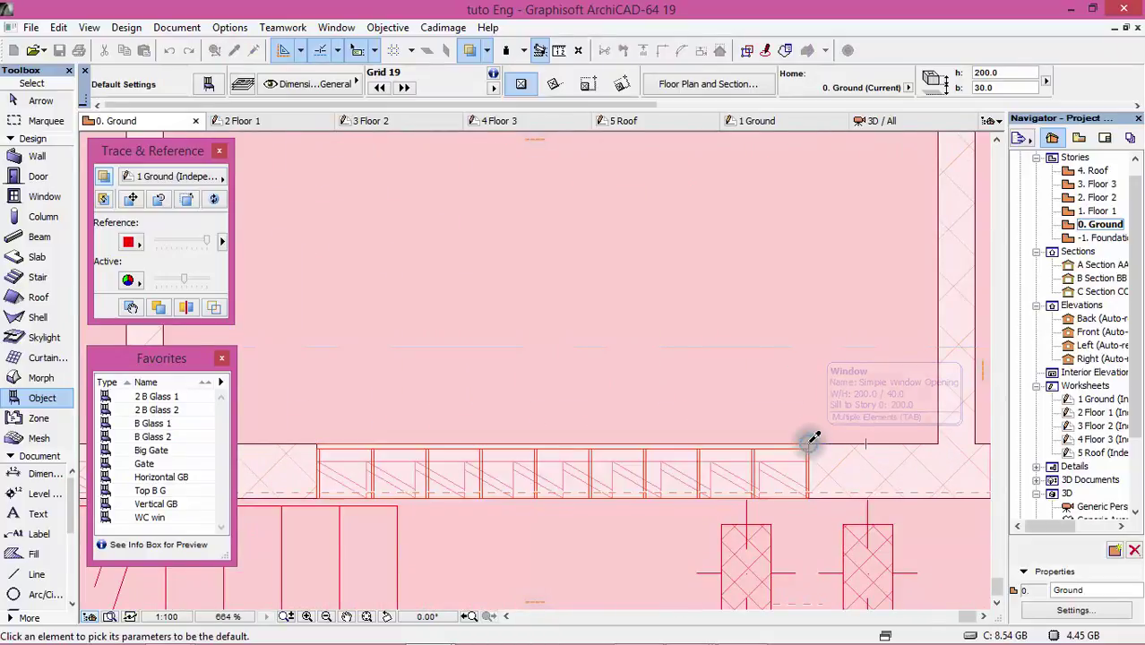
scroll(812, 436, "down", 1)
left_click(774, 389)
Place a flipped window opening in the garage's left wall
scroll(855, 486, "down", 2)
scroll(856, 487, "down", 4)
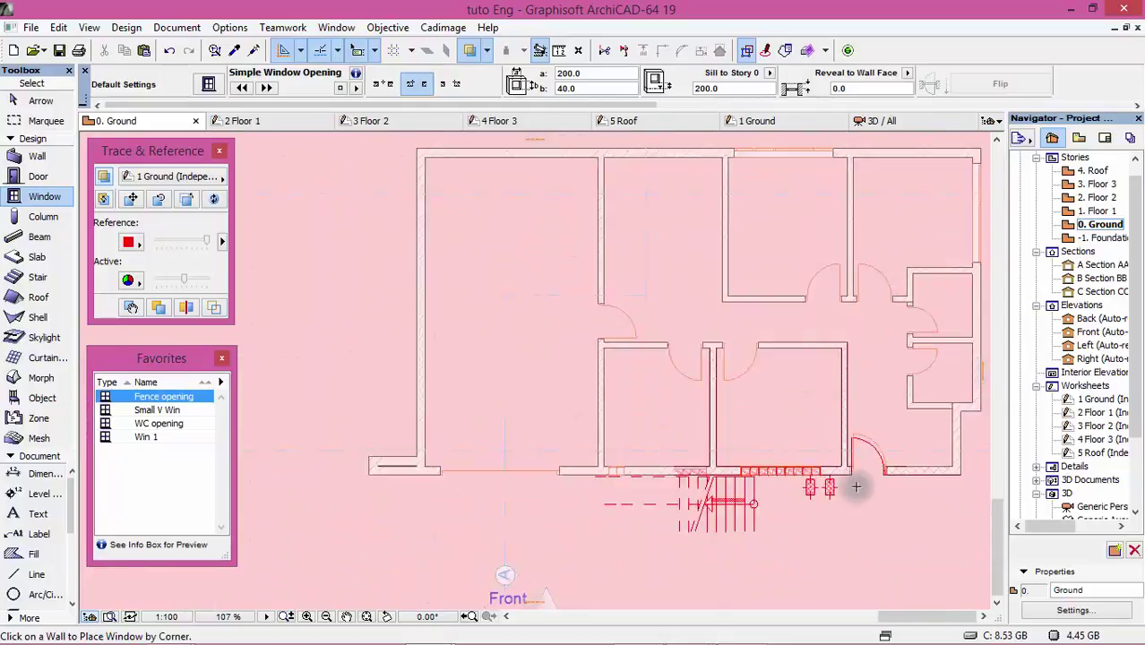
scroll(494, 476, "up", 1)
scroll(493, 422, "up", 3)
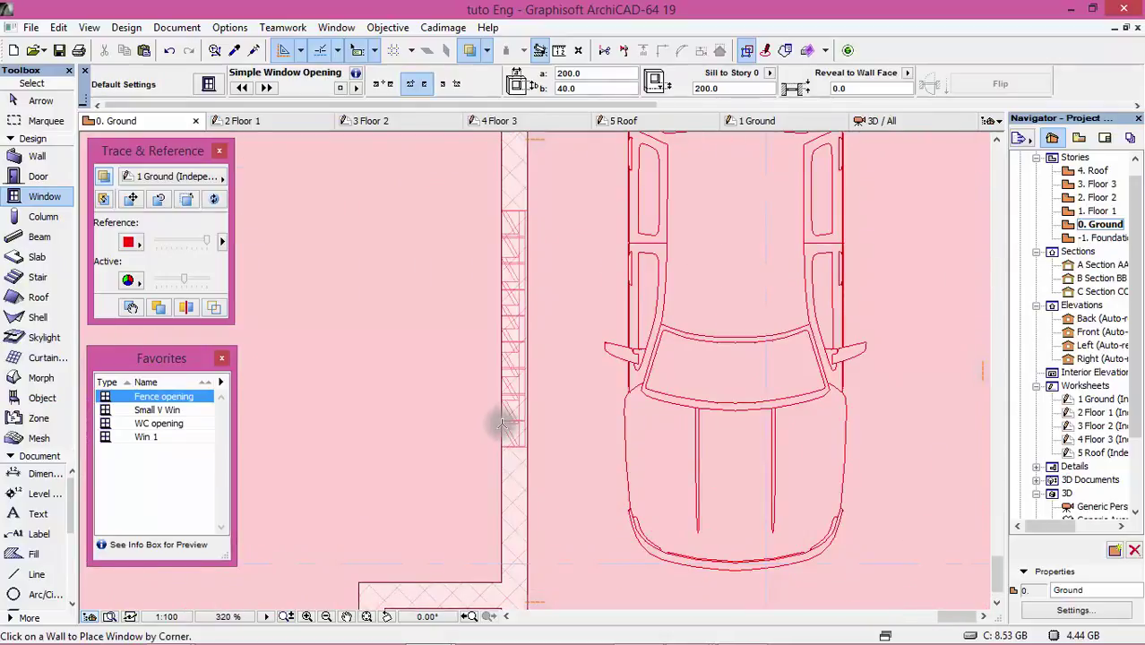
left_click(502, 423)
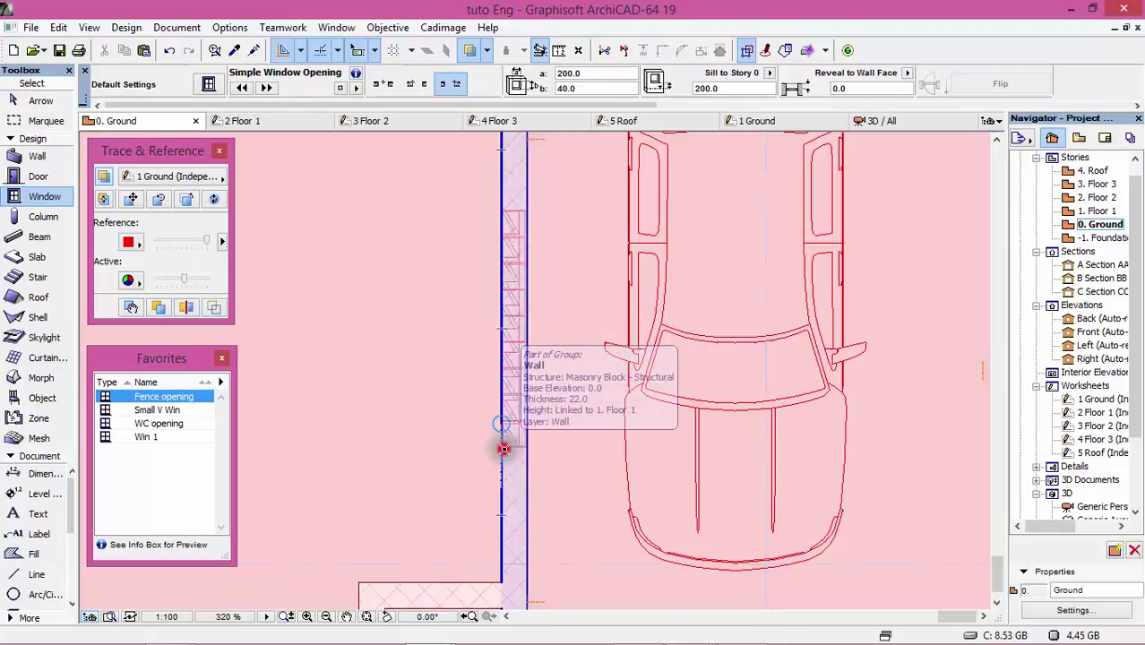
left_click(504, 445)
scroll(459, 487, "down", 5)
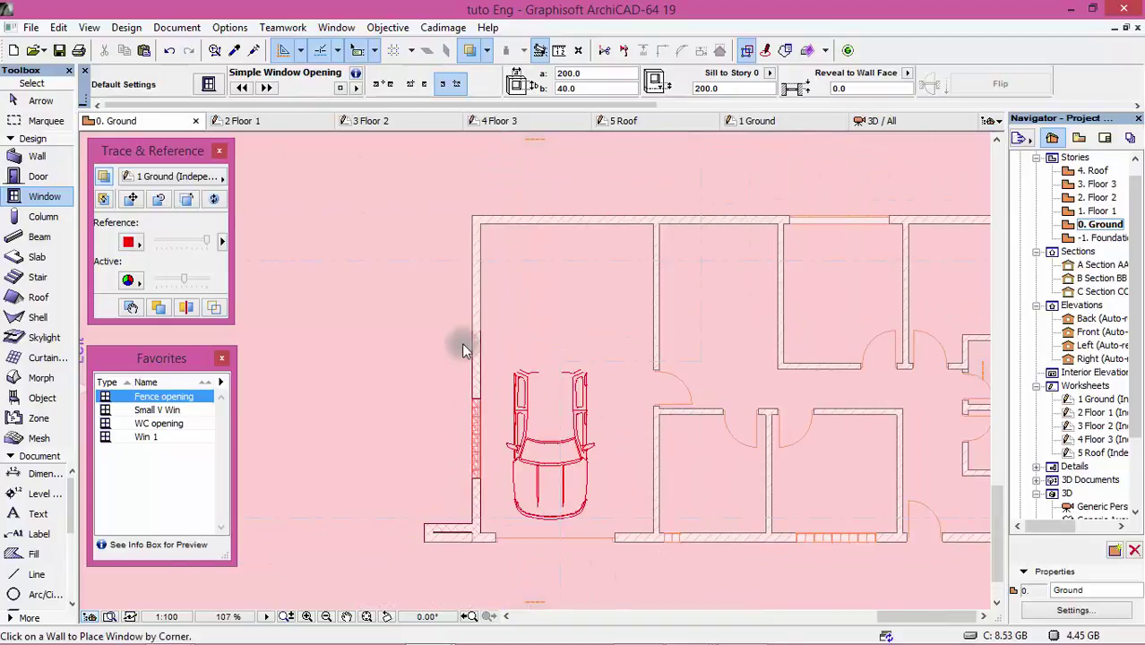
scroll(458, 259, "up", 2)
scroll(458, 257, "up", 4)
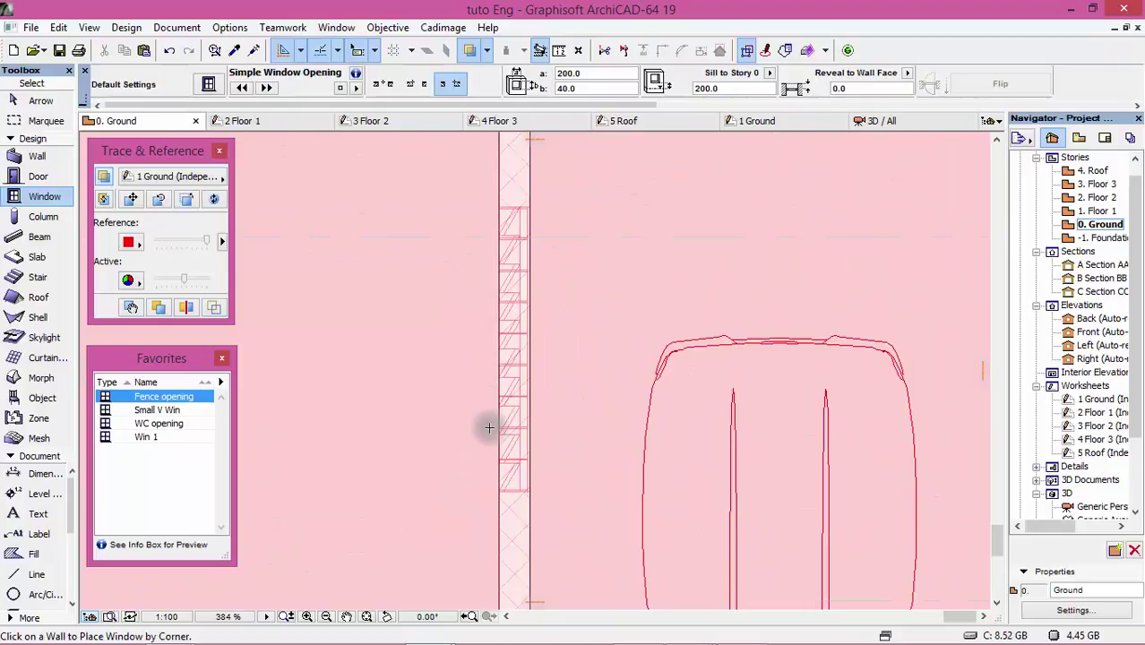
left_click(496, 492)
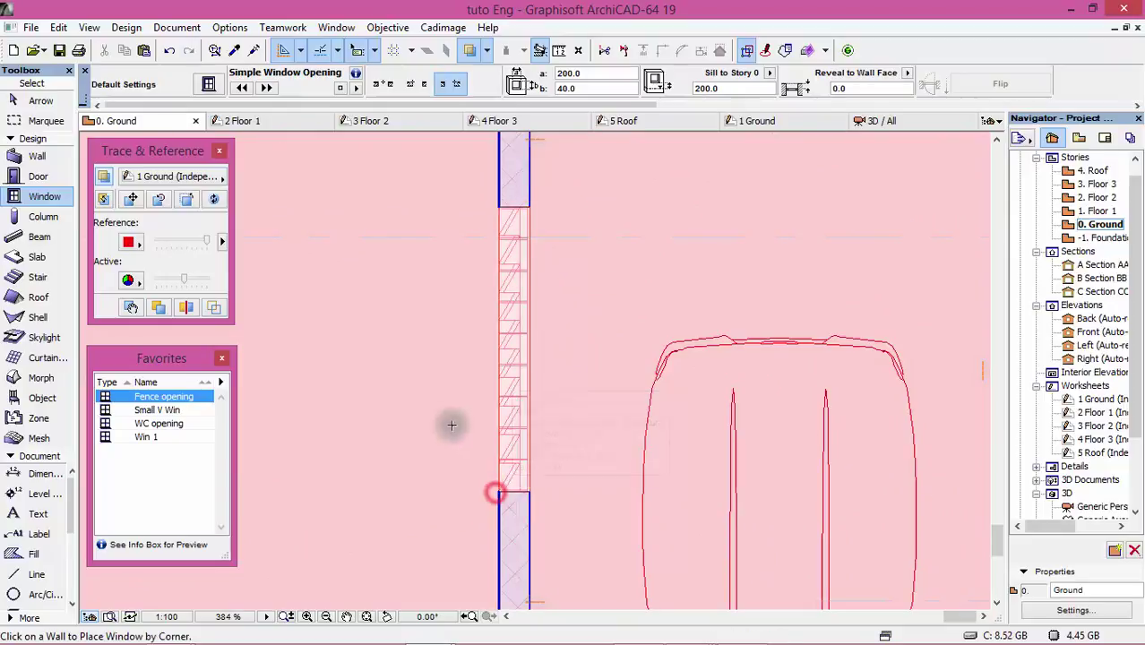
Place another window opening in the garage's top wall, choosing which side it faces
scroll(376, 444, "down", 1)
scroll(371, 448, "down", 1)
scroll(494, 352, "down", 1)
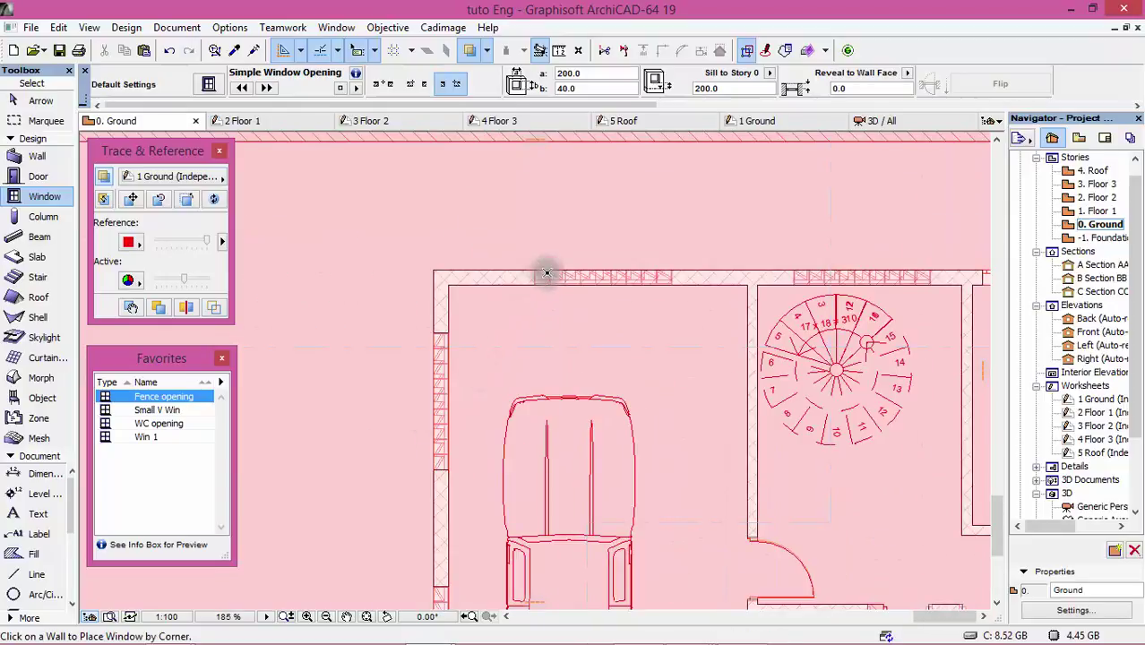
scroll(522, 266, "up", 3)
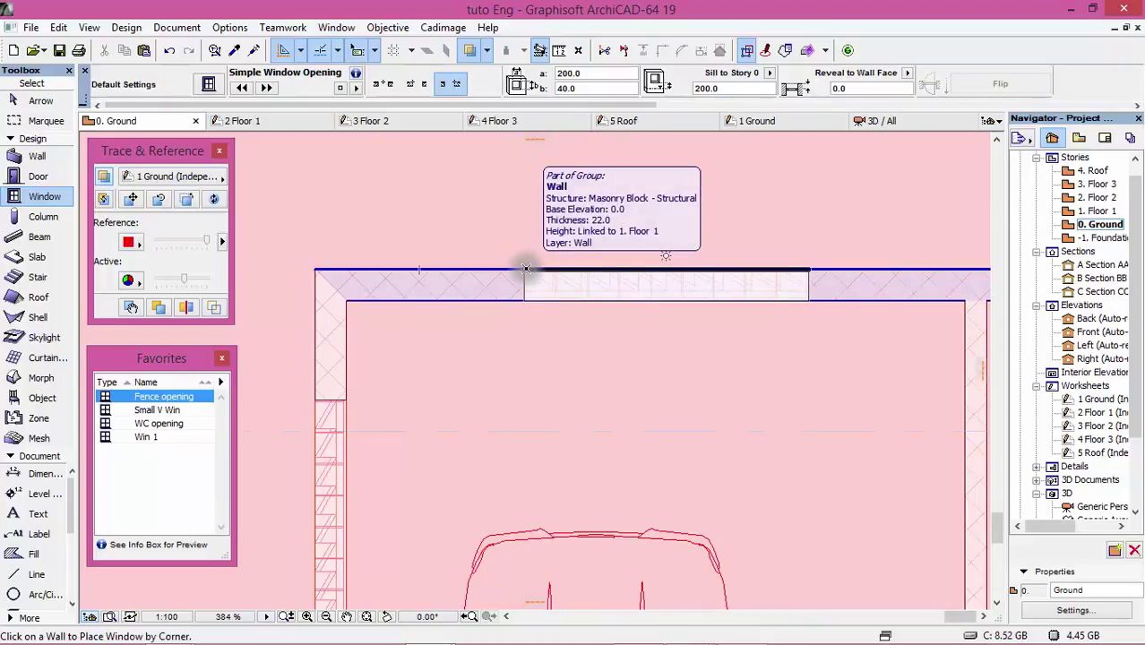
left_click(525, 268)
left_click(519, 217)
scroll(542, 376, "down", 1)
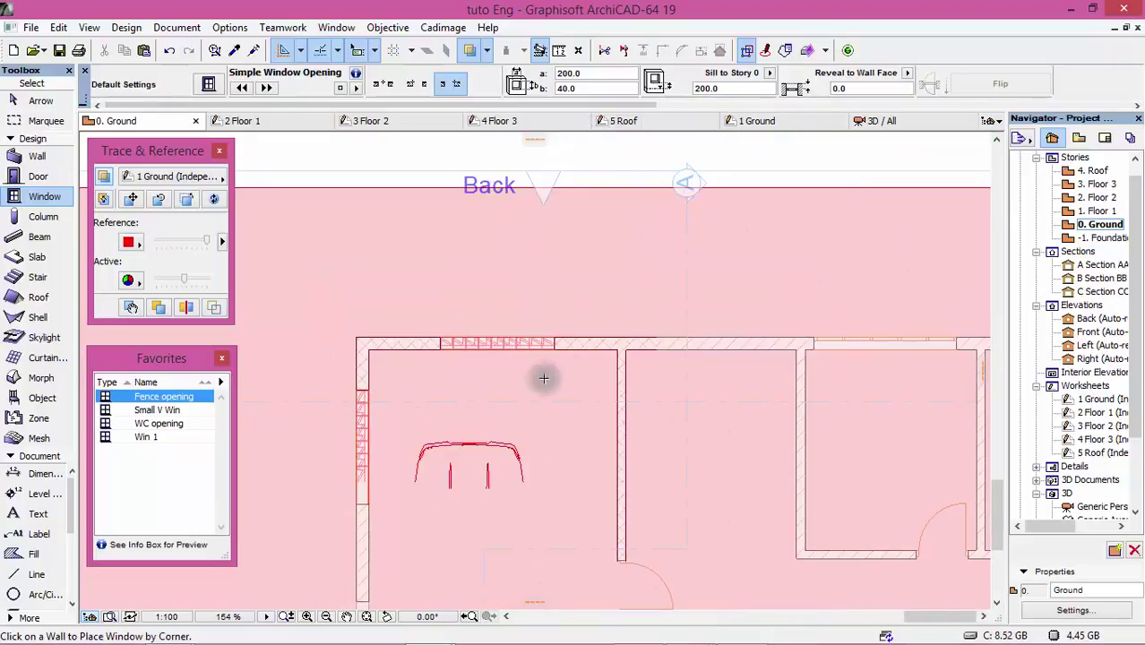
scroll(655, 331, "up", 2)
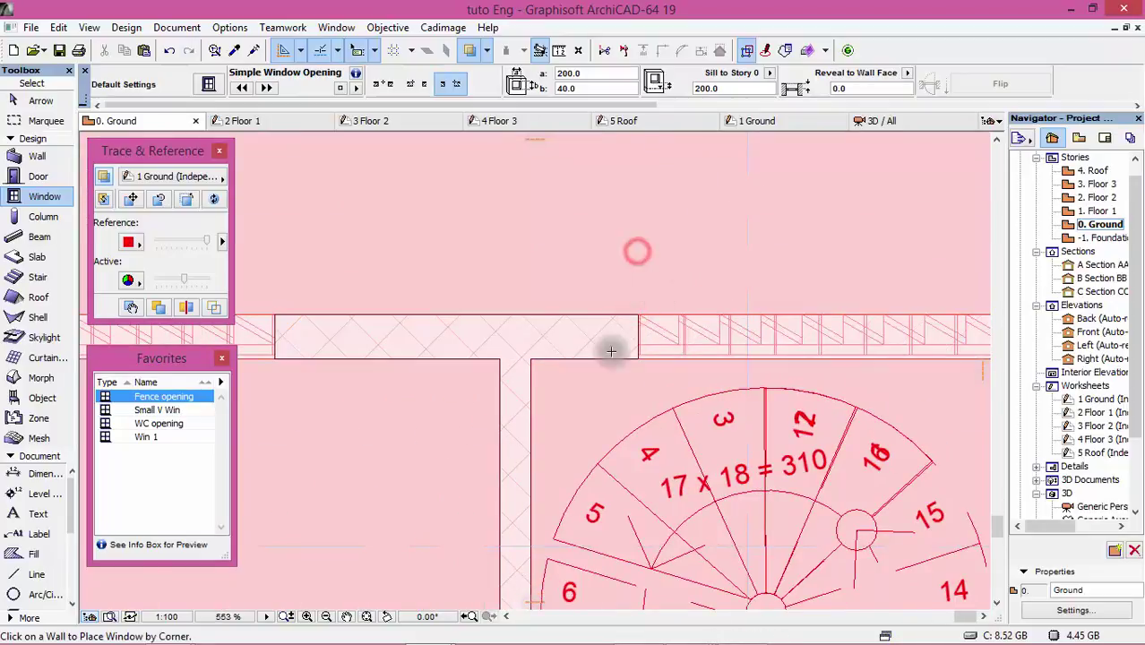
scroll(650, 243, "down", 3)
scroll(649, 242, "down", 2)
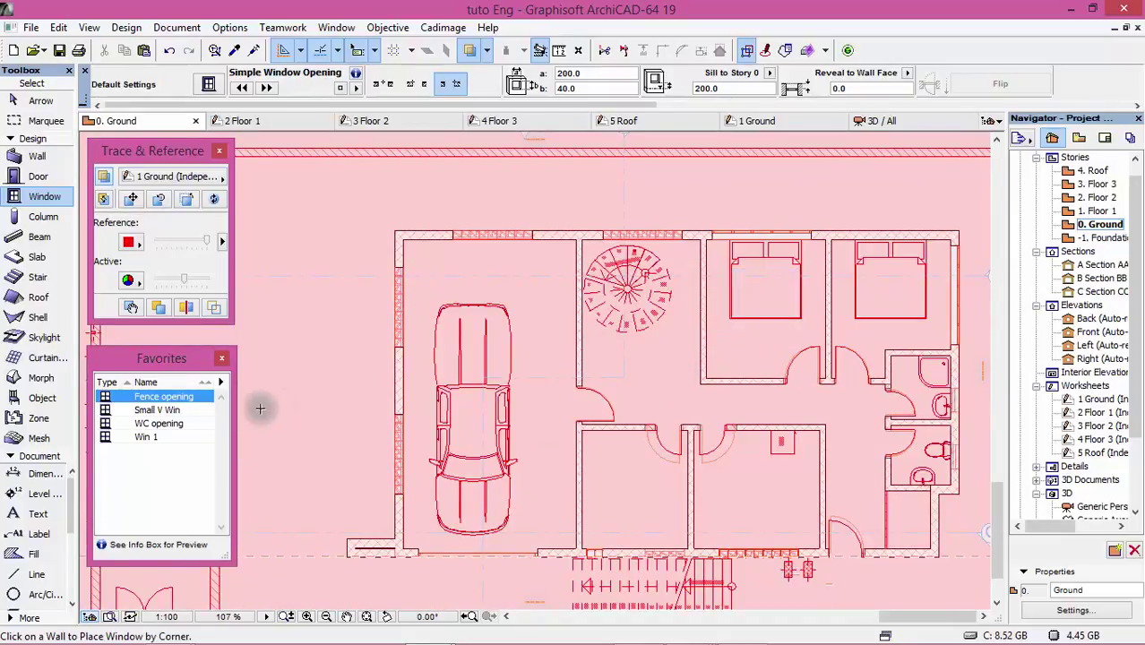
Load the Horizontal GB grid rotated 270° for the left wall opening
left_click(29, 402)
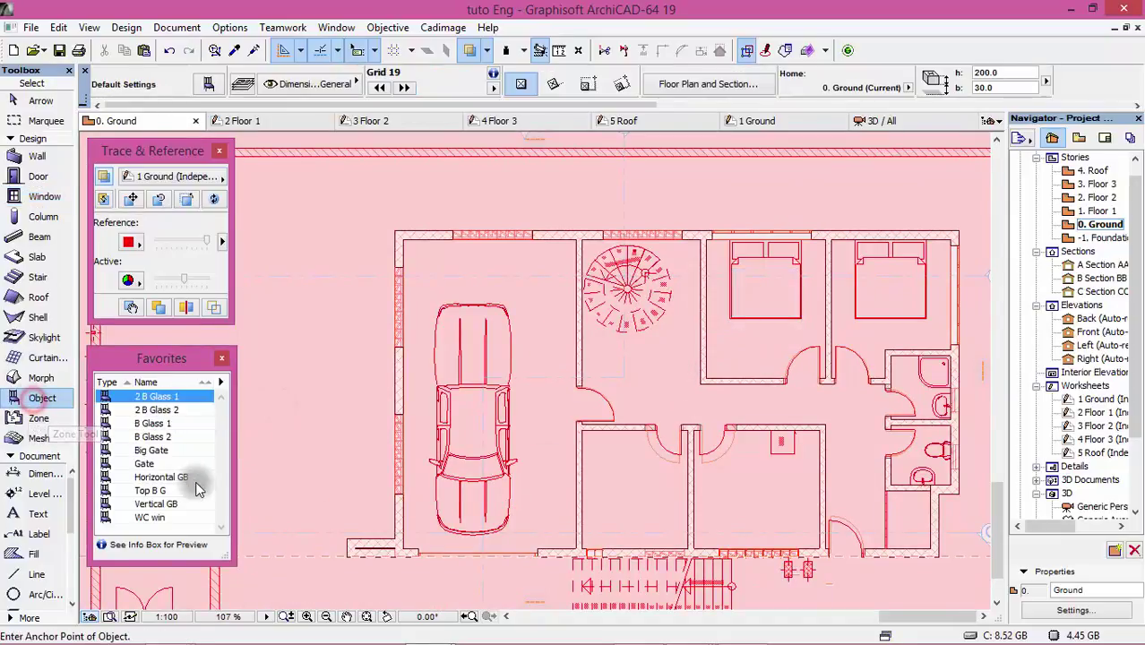
double_click(164, 480)
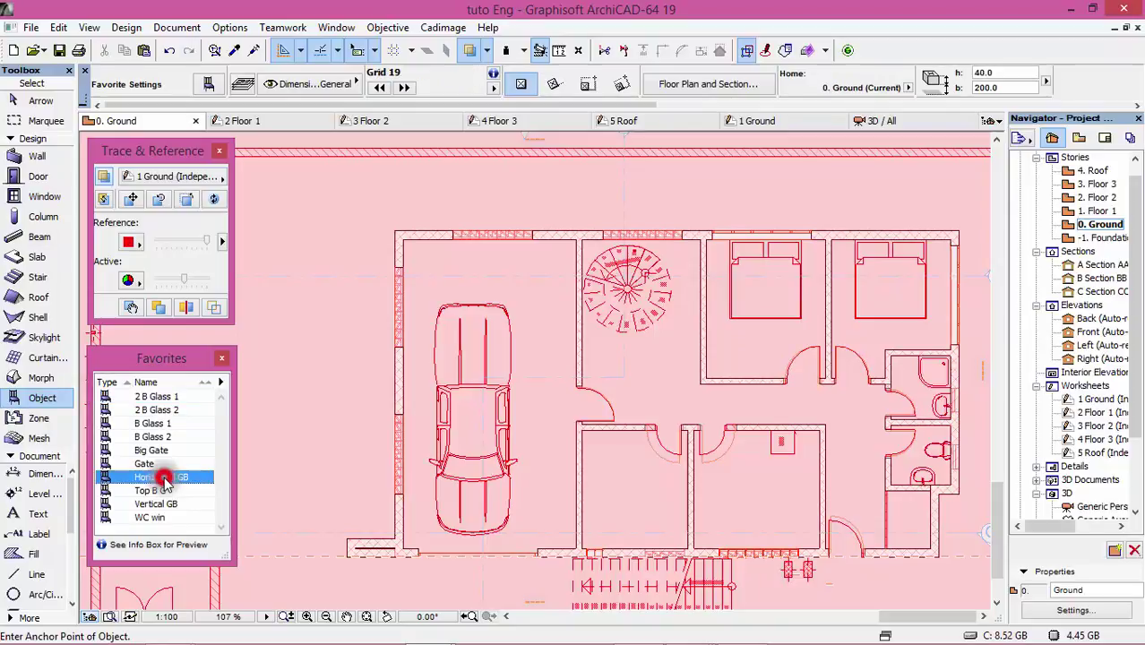
scroll(377, 531, "up", 3)
left_click(208, 83)
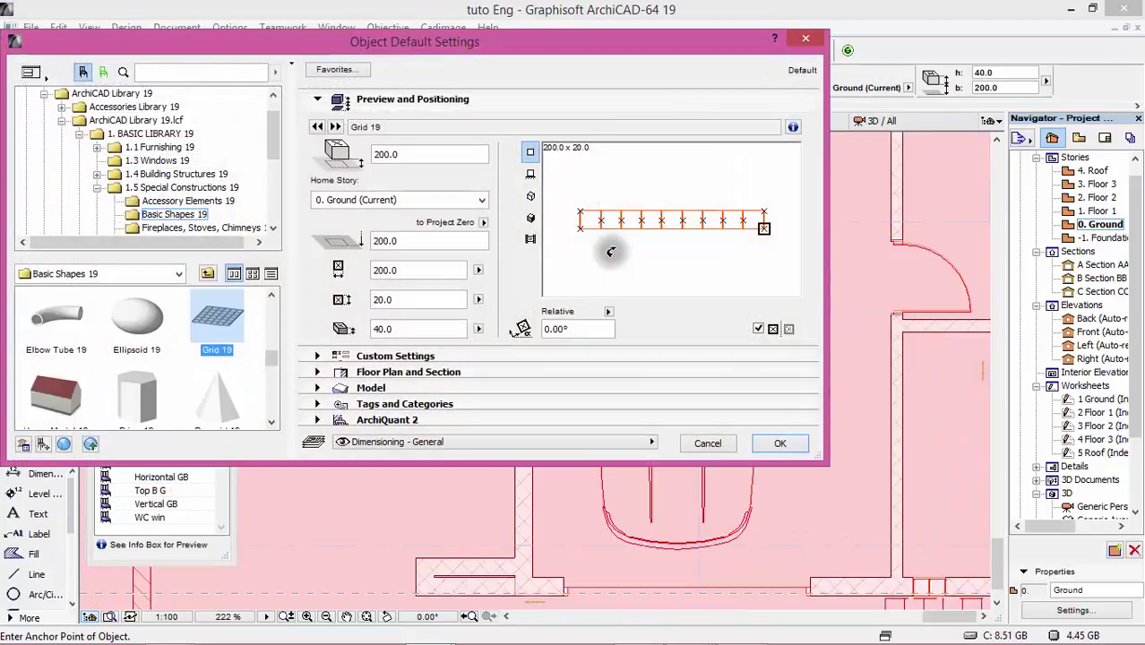
left_click(580, 254)
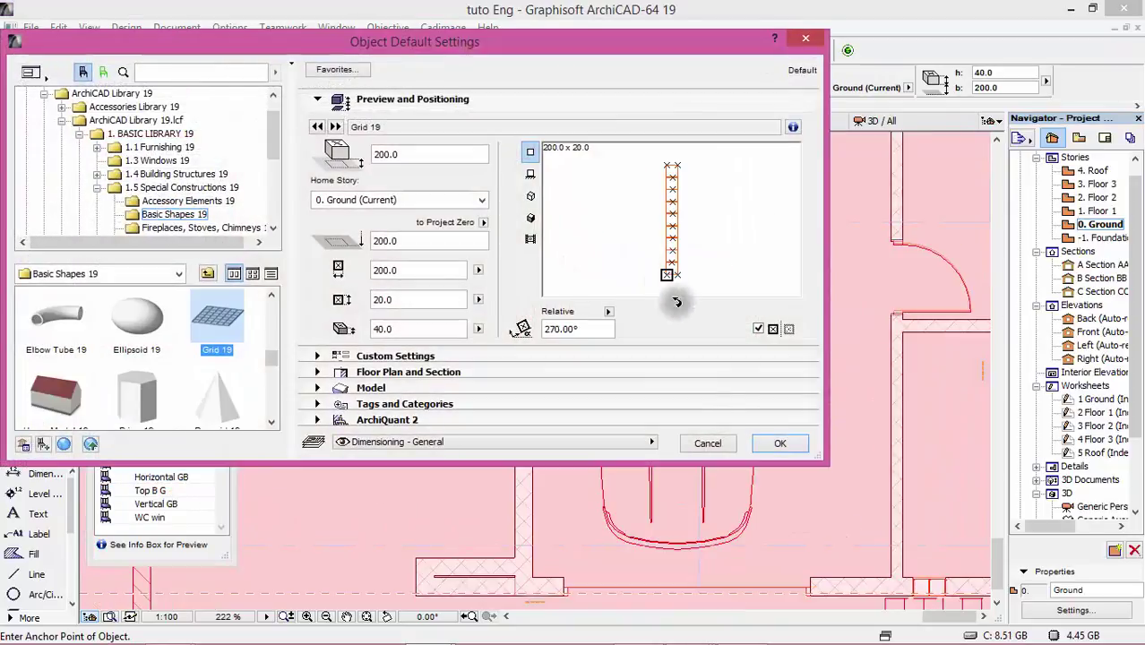
left_click(779, 443)
scroll(525, 470, "up", 5)
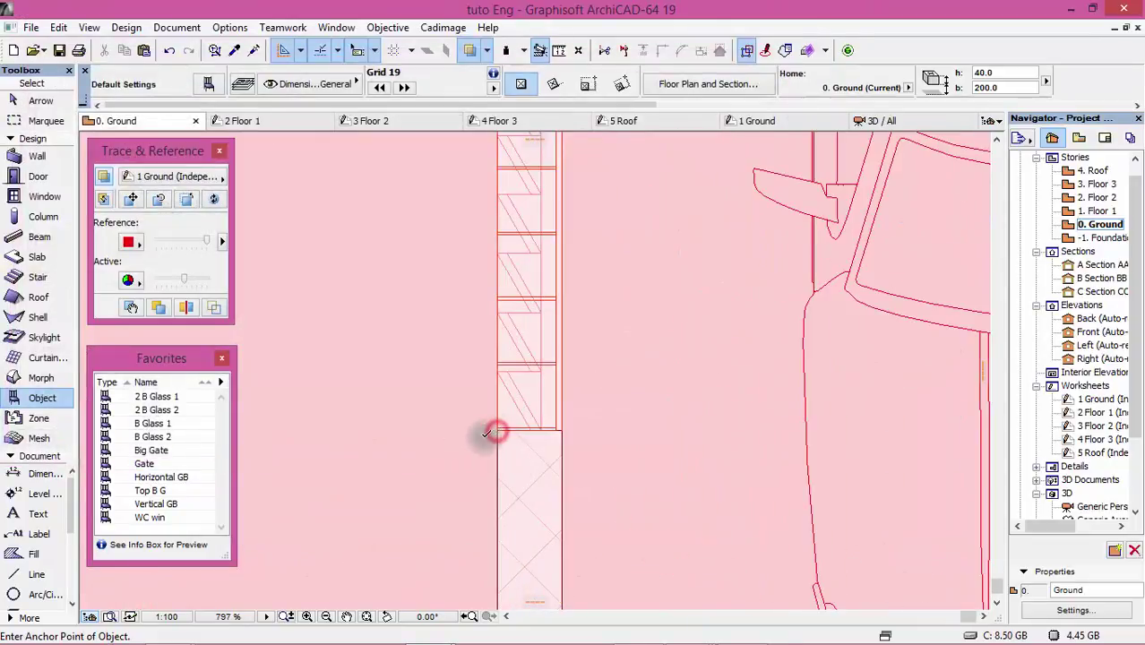
scroll(421, 459, "down", 7)
scroll(459, 340, "up", 1)
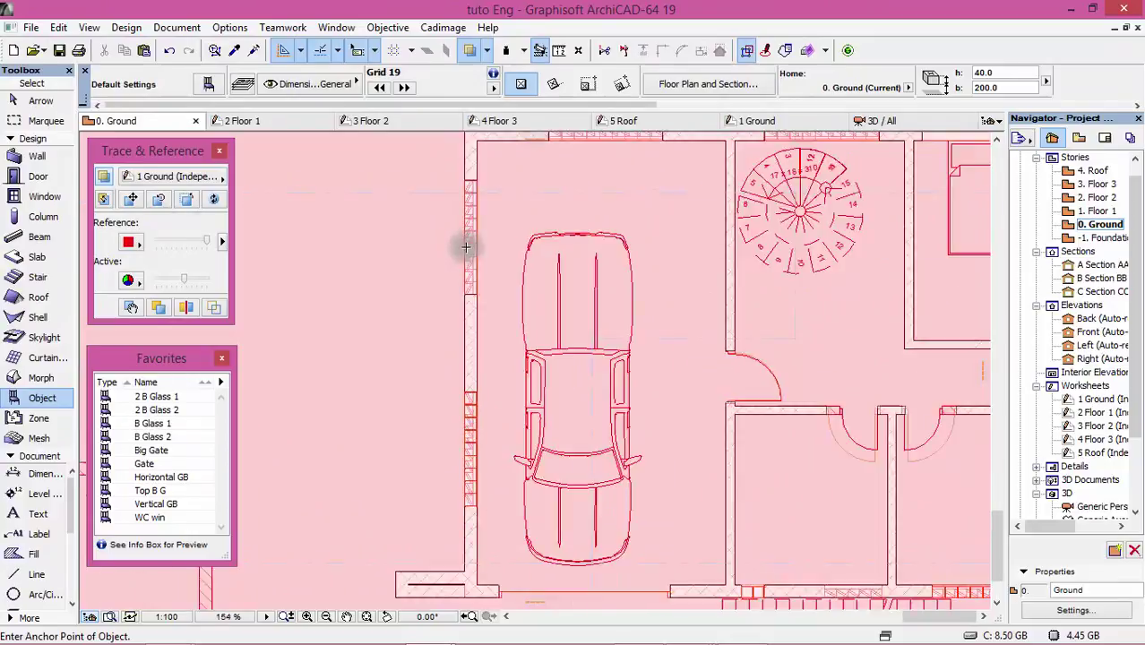
scroll(459, 345, "up", 3)
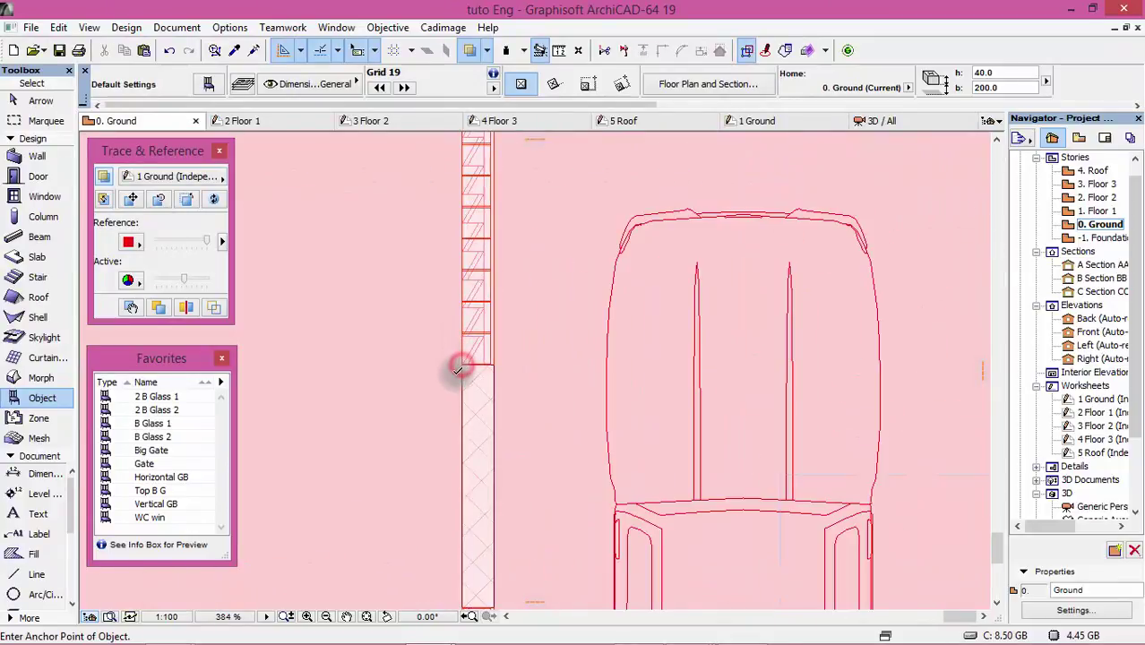
scroll(401, 429, "down", 3)
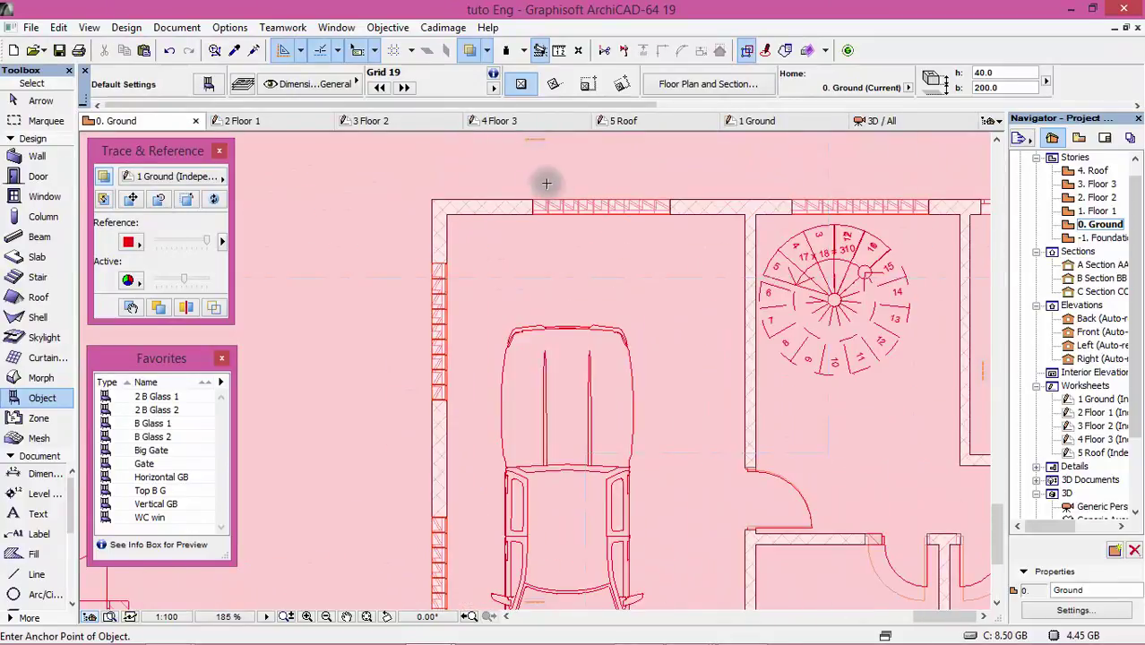
Change the grid rotation to 180° for the top wall opening
left_click(205, 83)
left_click_drag(600, 238, 592, 209)
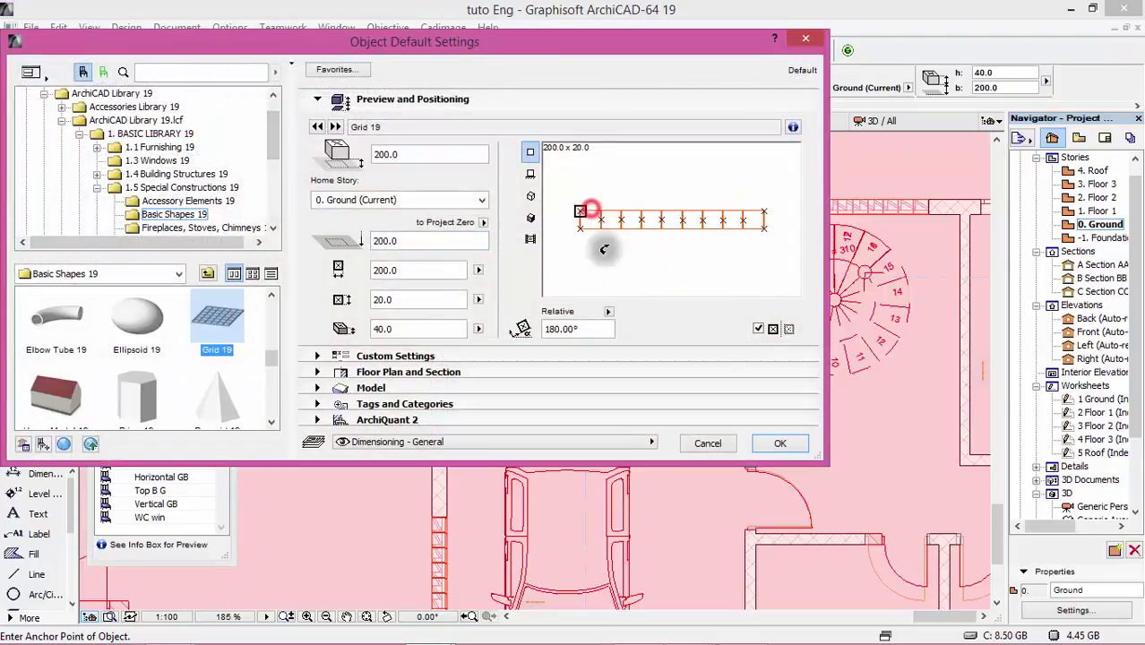
left_click(779, 443)
scroll(535, 190, "up", 1)
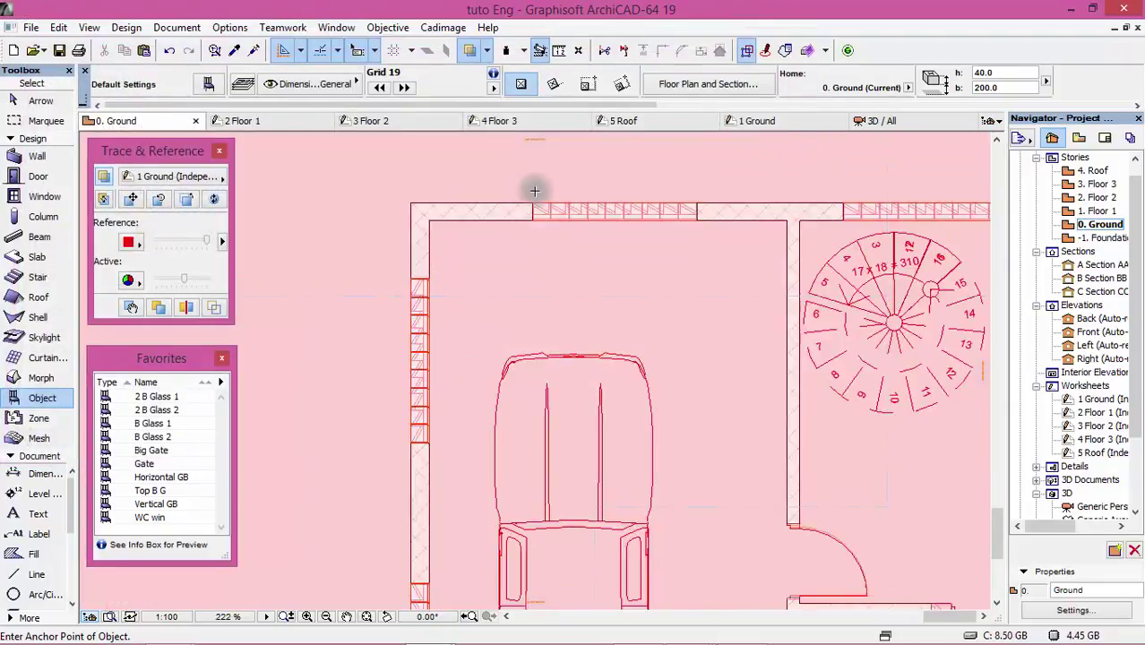
scroll(534, 191, "up", 4)
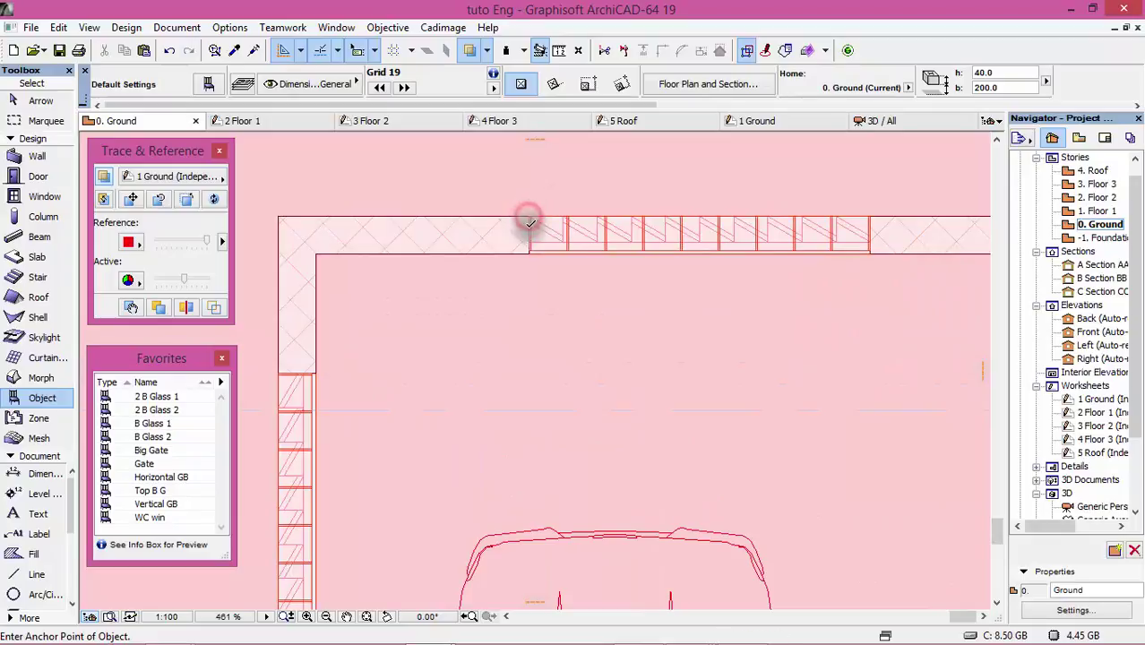
scroll(524, 217, "down", 5)
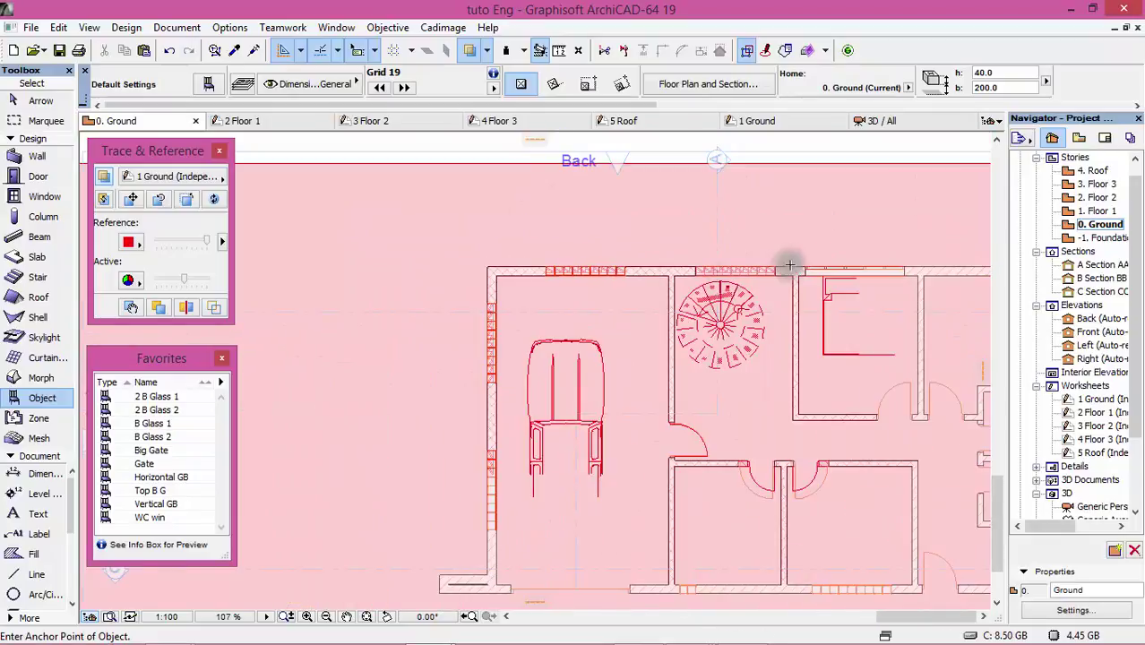
scroll(753, 199, "up", 4)
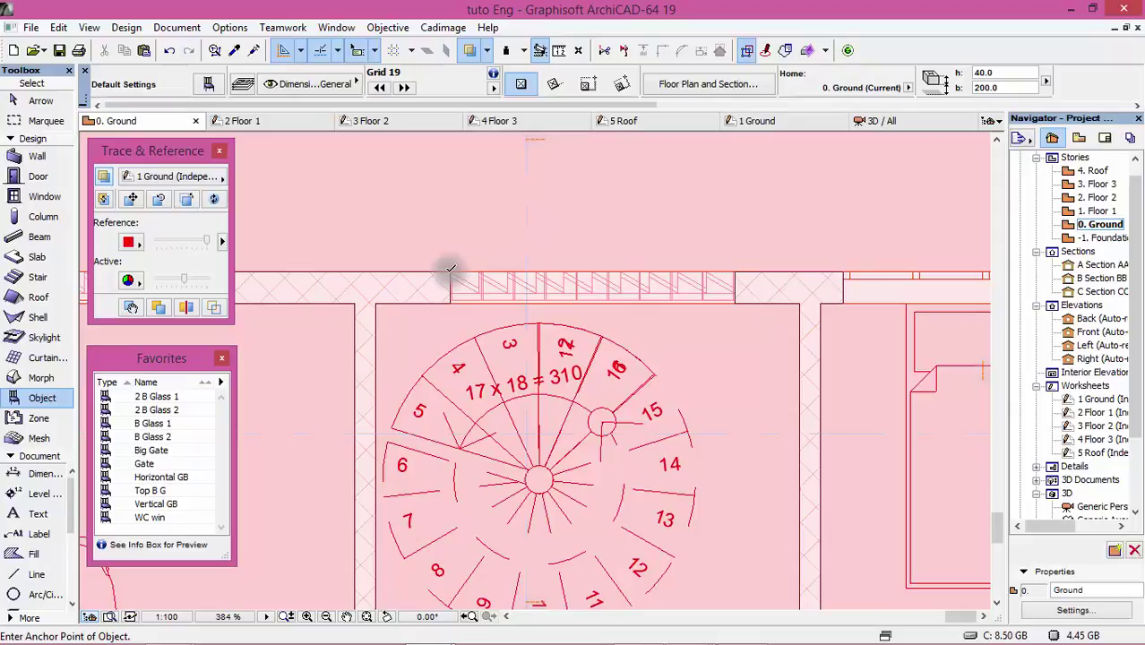
scroll(748, 240, "down", 4)
scroll(749, 240, "down", 2)
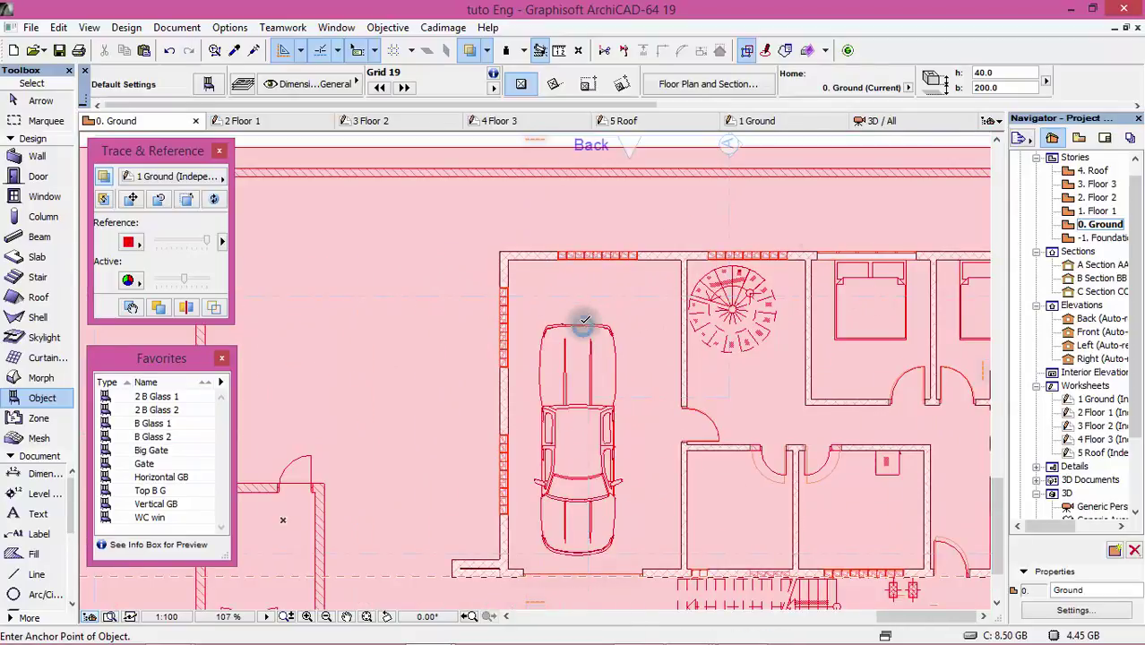
Show the building in 3D, zoom toward the glass-block column and select all elements
key("F3")
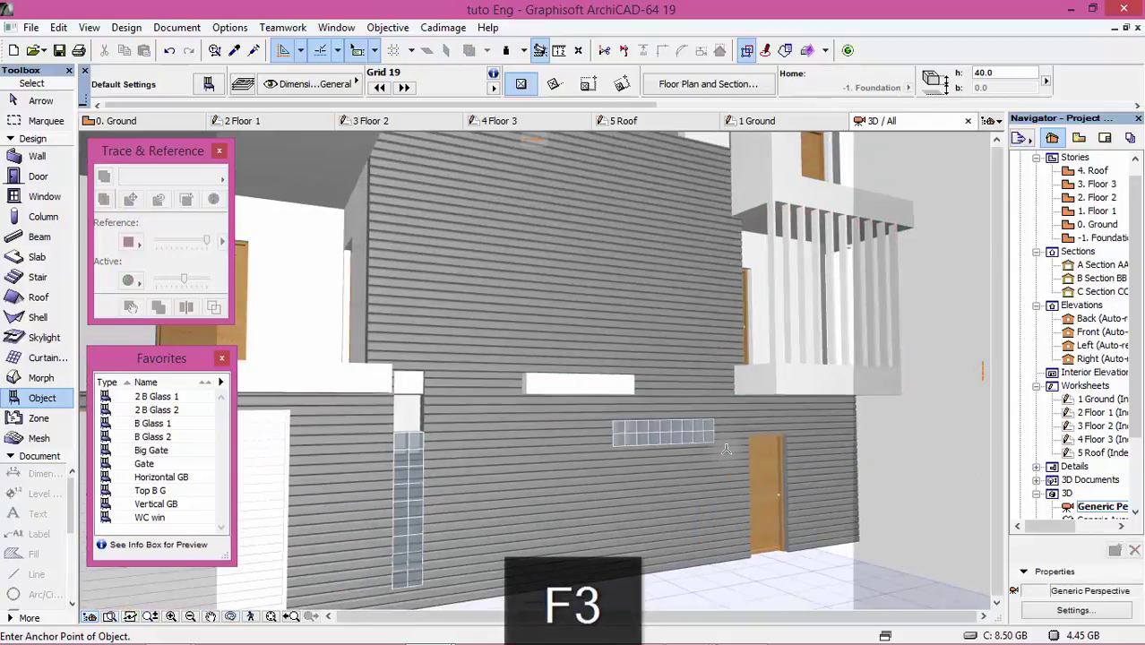
scroll(727, 449, "down", 2)
scroll(537, 511, "up", 1)
scroll(520, 538, "up", 2)
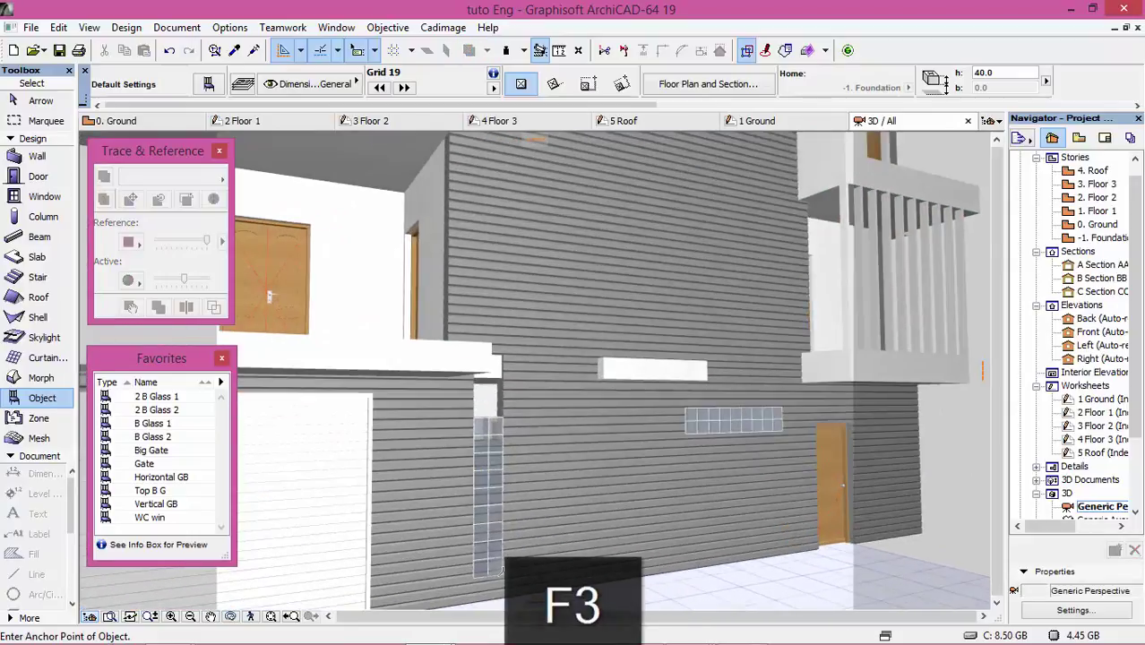
scroll(510, 551, "up", 2)
scroll(505, 565, "up", 2)
key("ctrl+a")
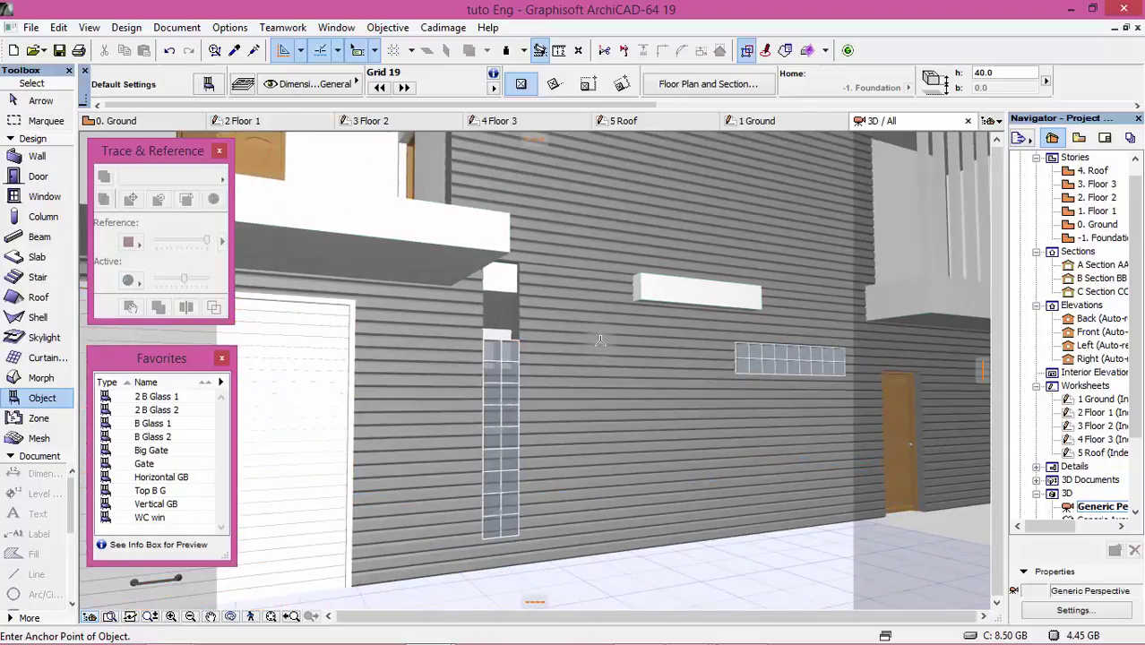
key("Escape")
key("ctrl+a")
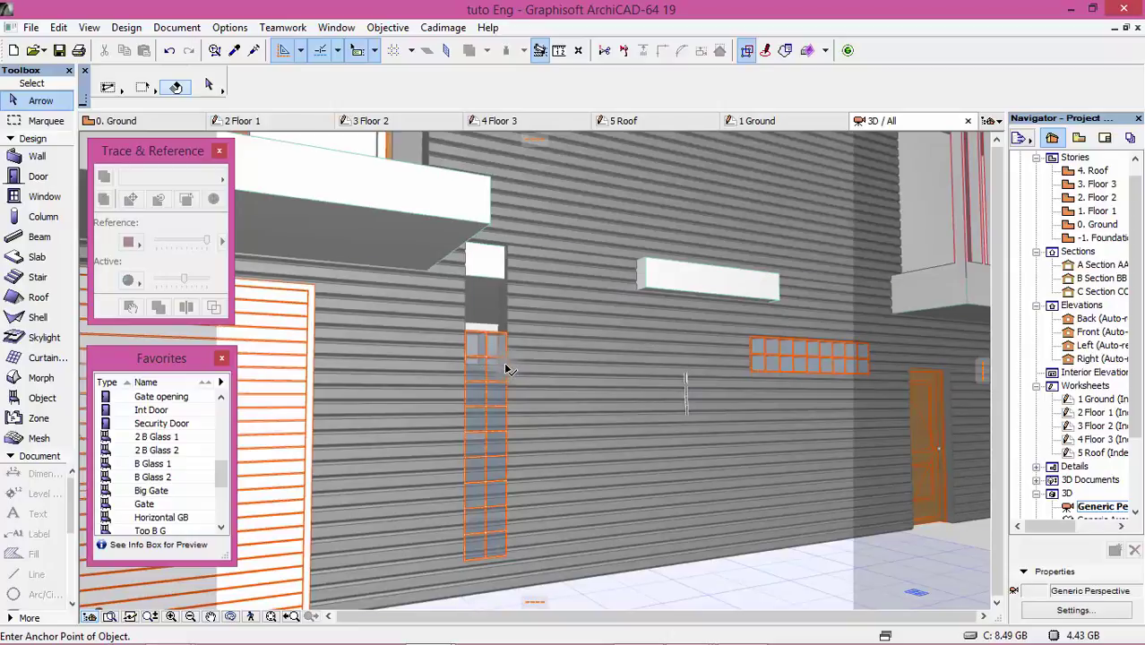
mouse_move(500, 394)
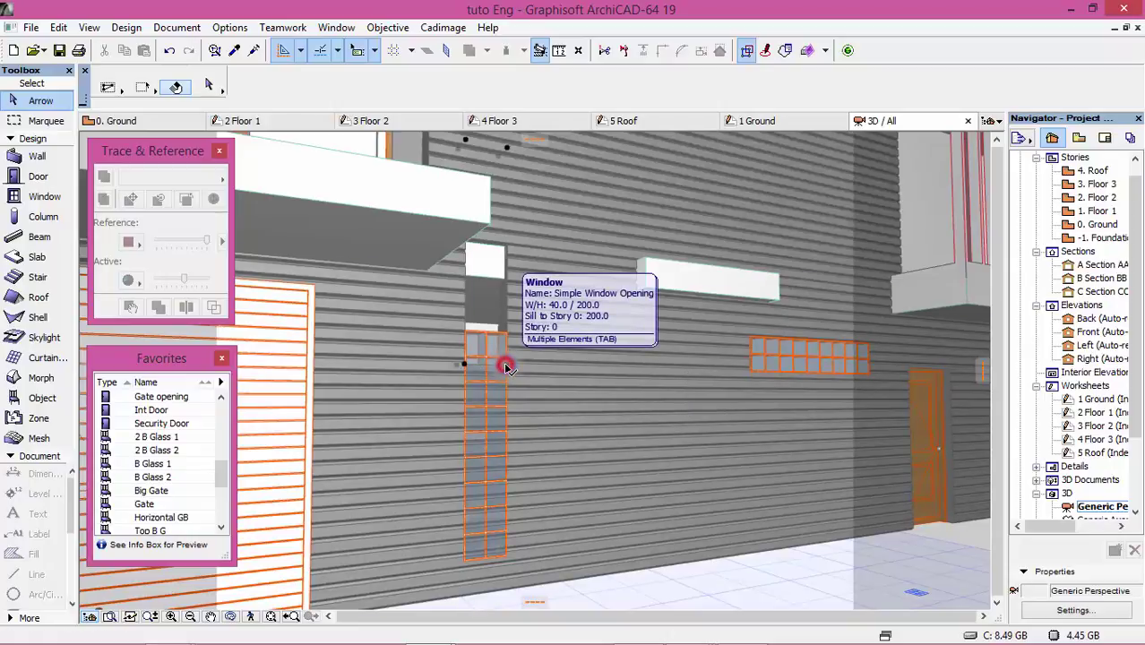
Lower the tall opening's sill to 30 in 3D, then orbit to see the whole building
left_click(506, 366)
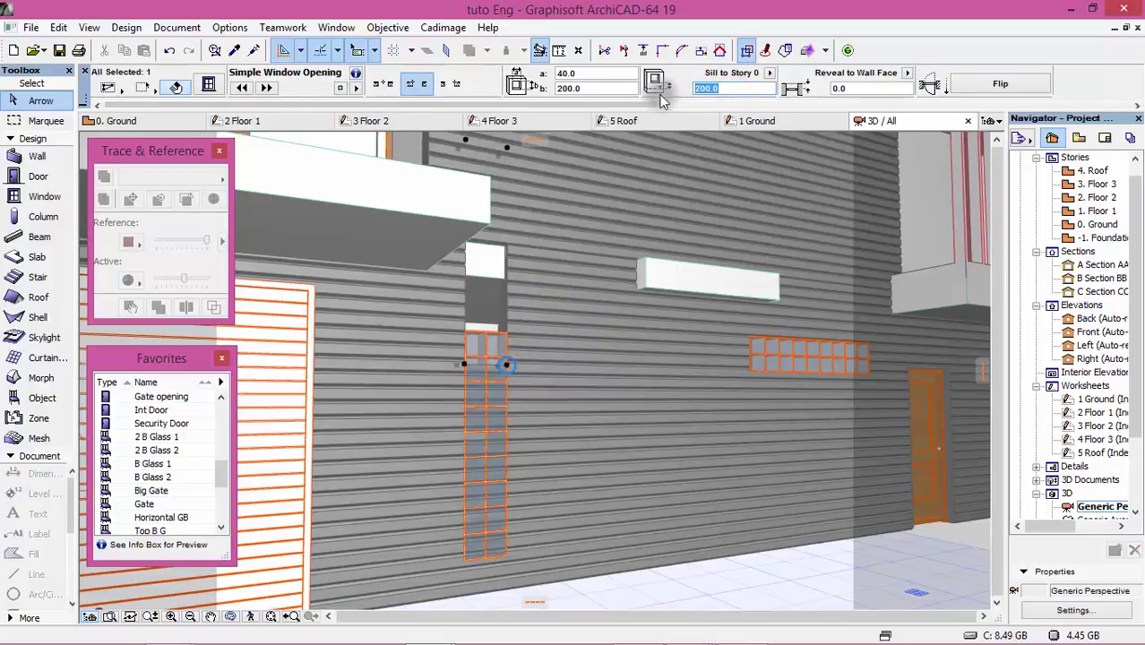
type("30")
key("Return")
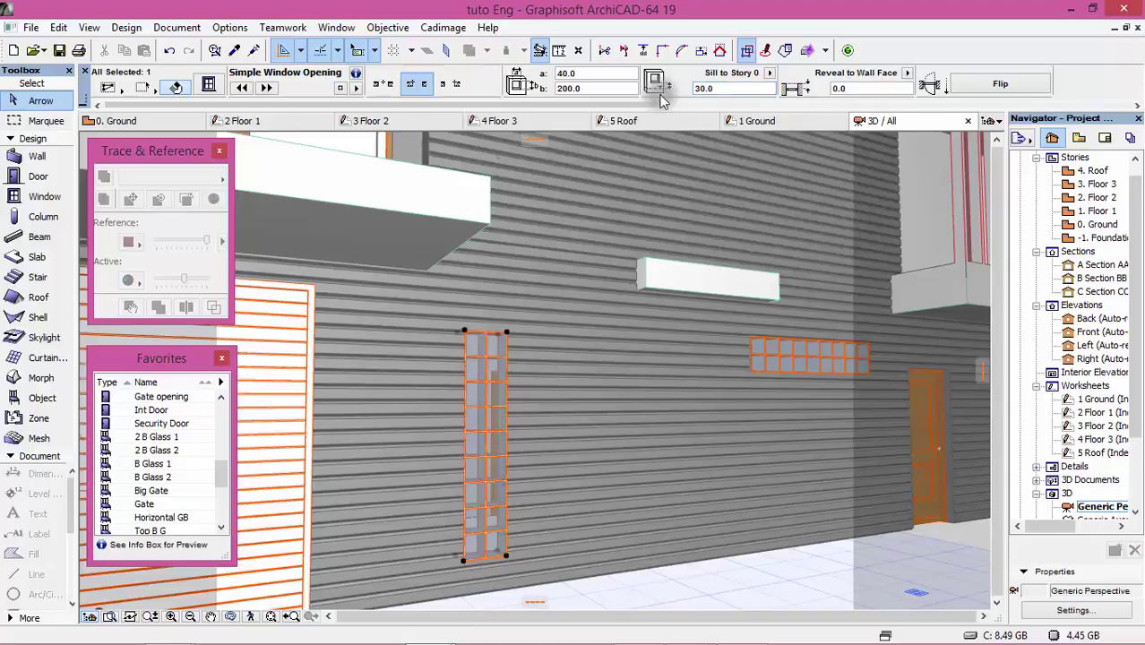
key("Escape")
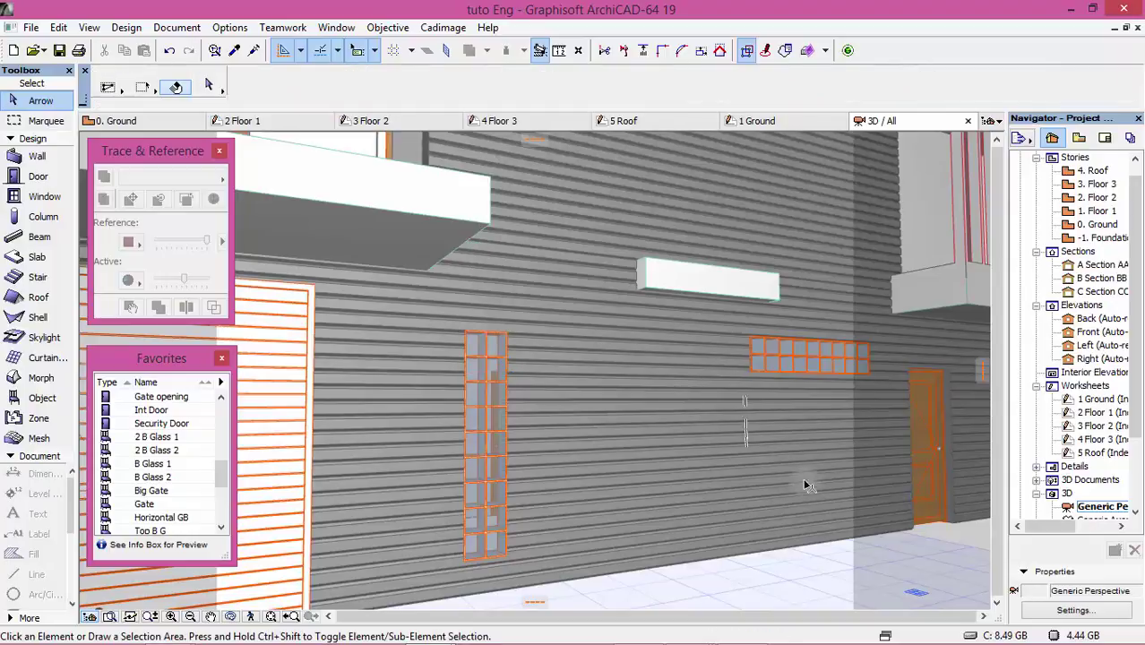
scroll(855, 493, "down", 3)
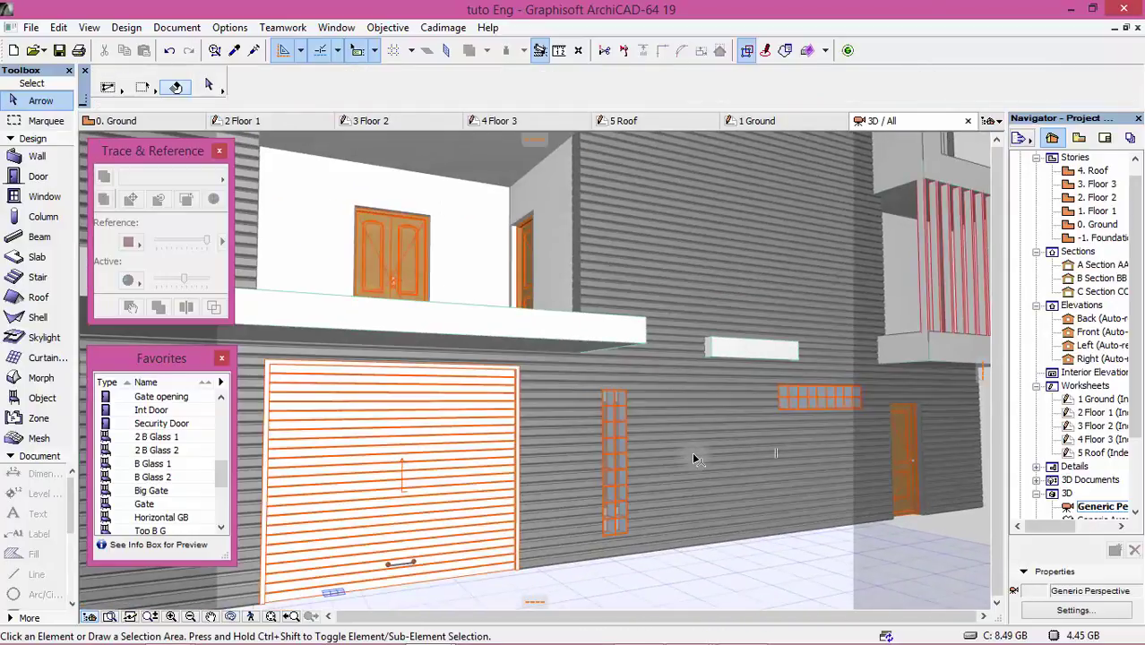
middle_click_drag(692, 452, 942, 467, "shift")
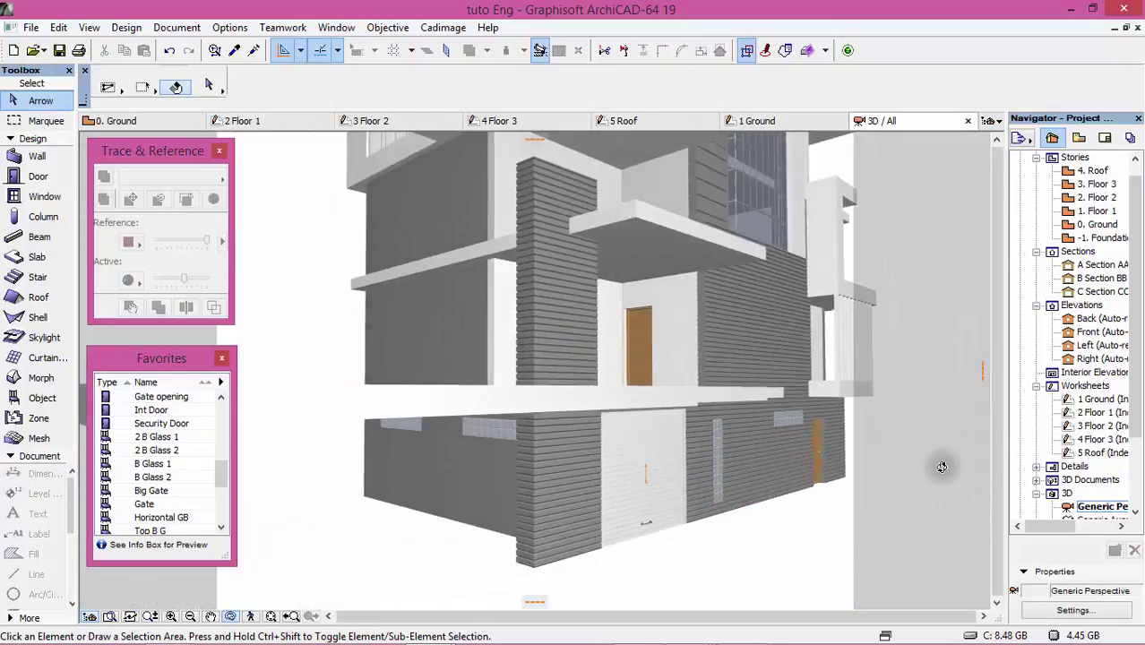